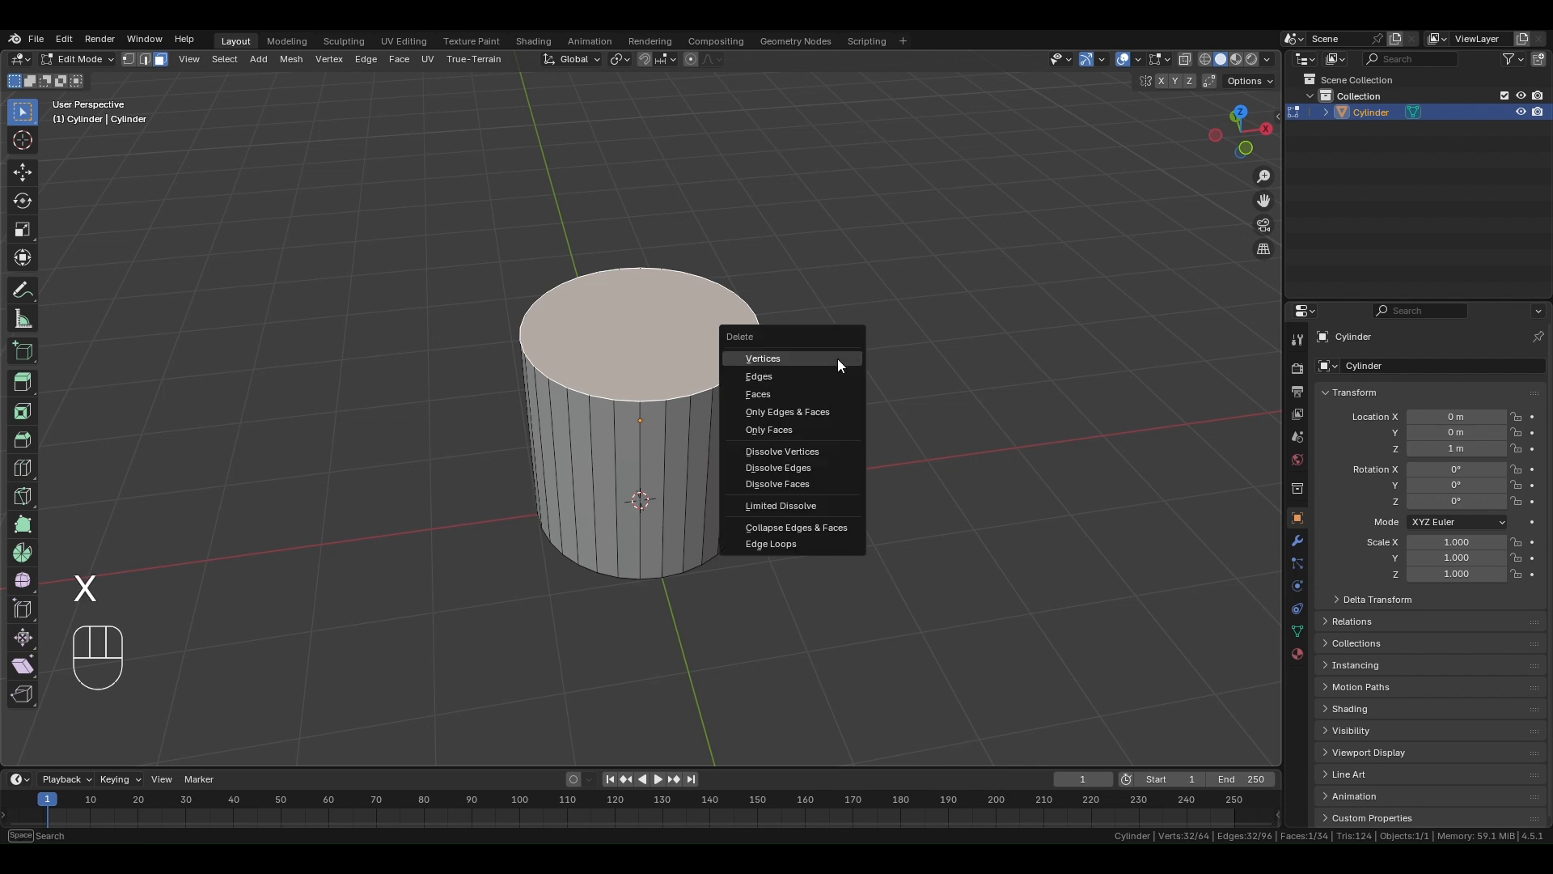
- Delete the cylinder's top face and add 8 evenly spaced horizontal loop cuts around its side wall
{"action": "left_click", "coordinate": [803, 393]}
{"action": "middle_click_drag", "start_coordinate": [809, 437], "coordinate": [809, 386]}
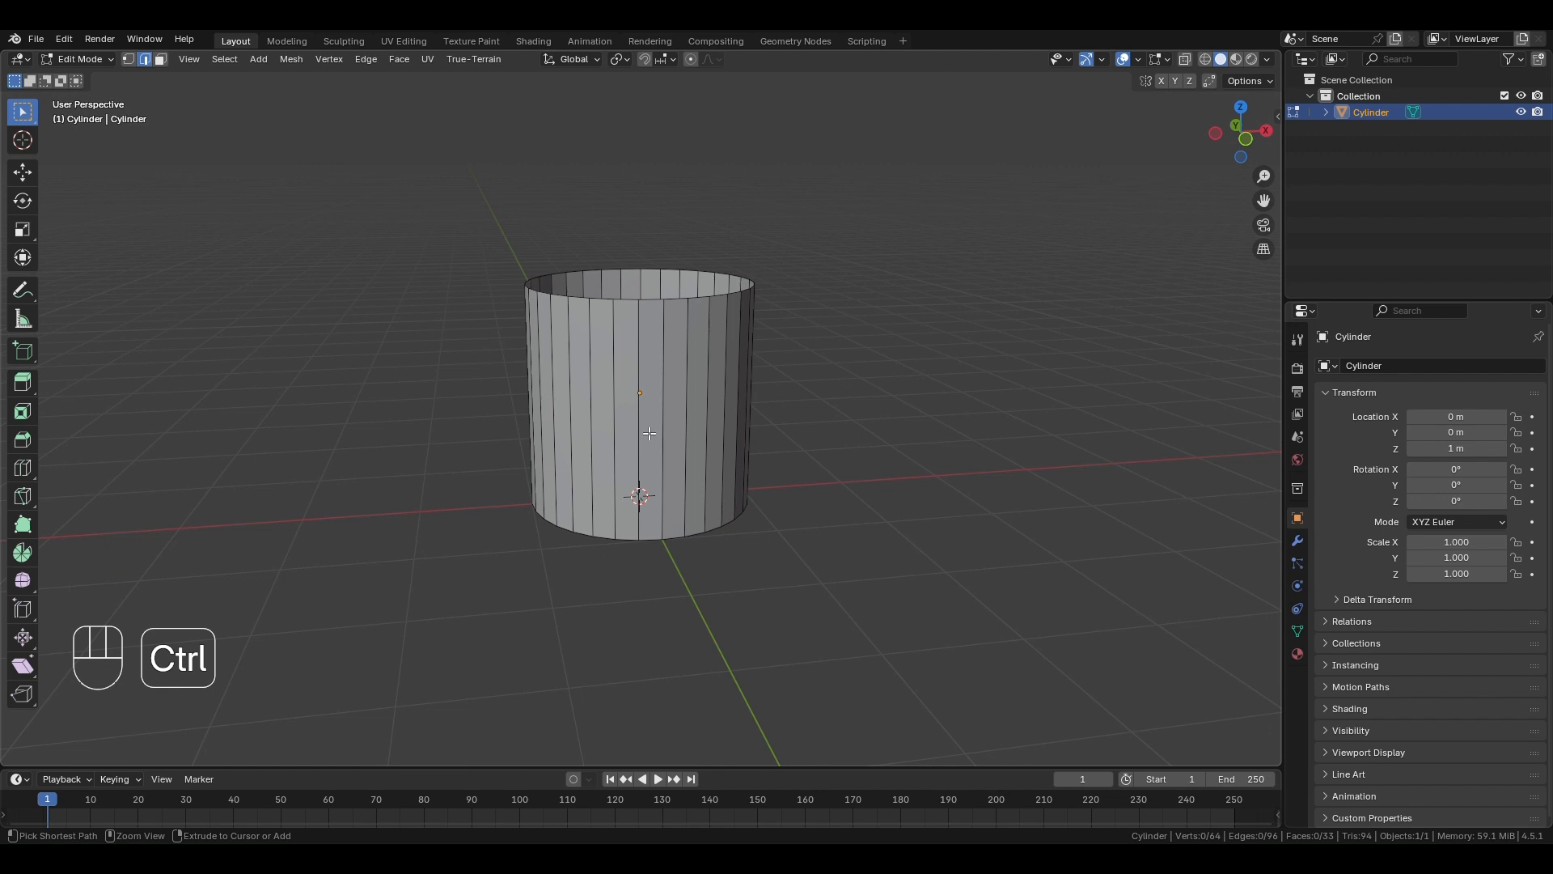
{"action": "key", "text": "ctrl+r"}
{"action": "scroll", "coordinate": [650, 433], "scroll_direction": "up", "scroll_amount": 5}
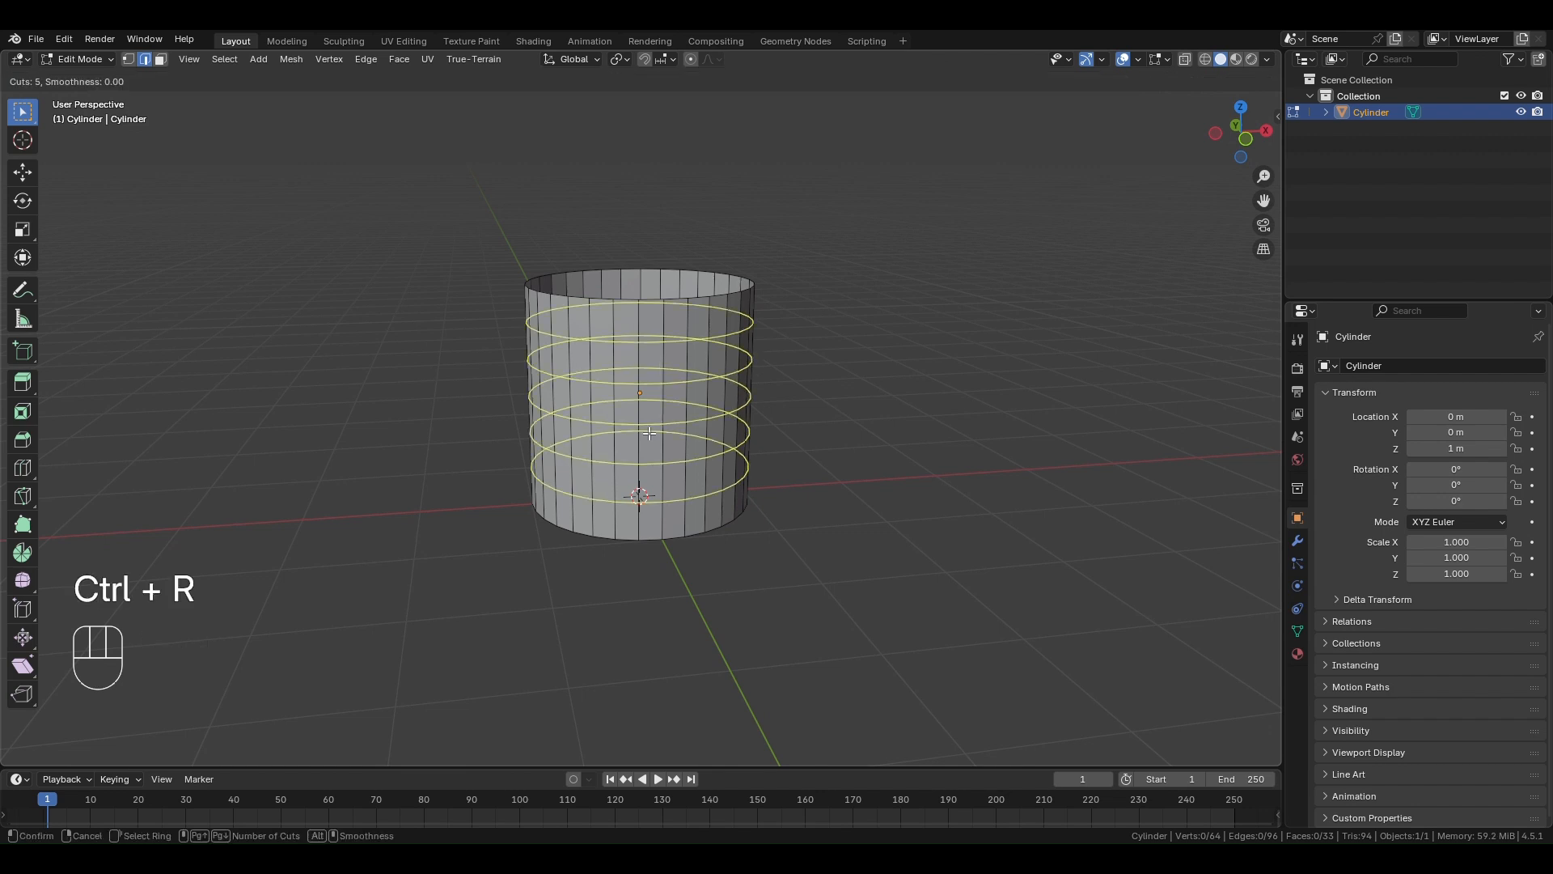
{"action": "left_click", "coordinate": [650, 433]}
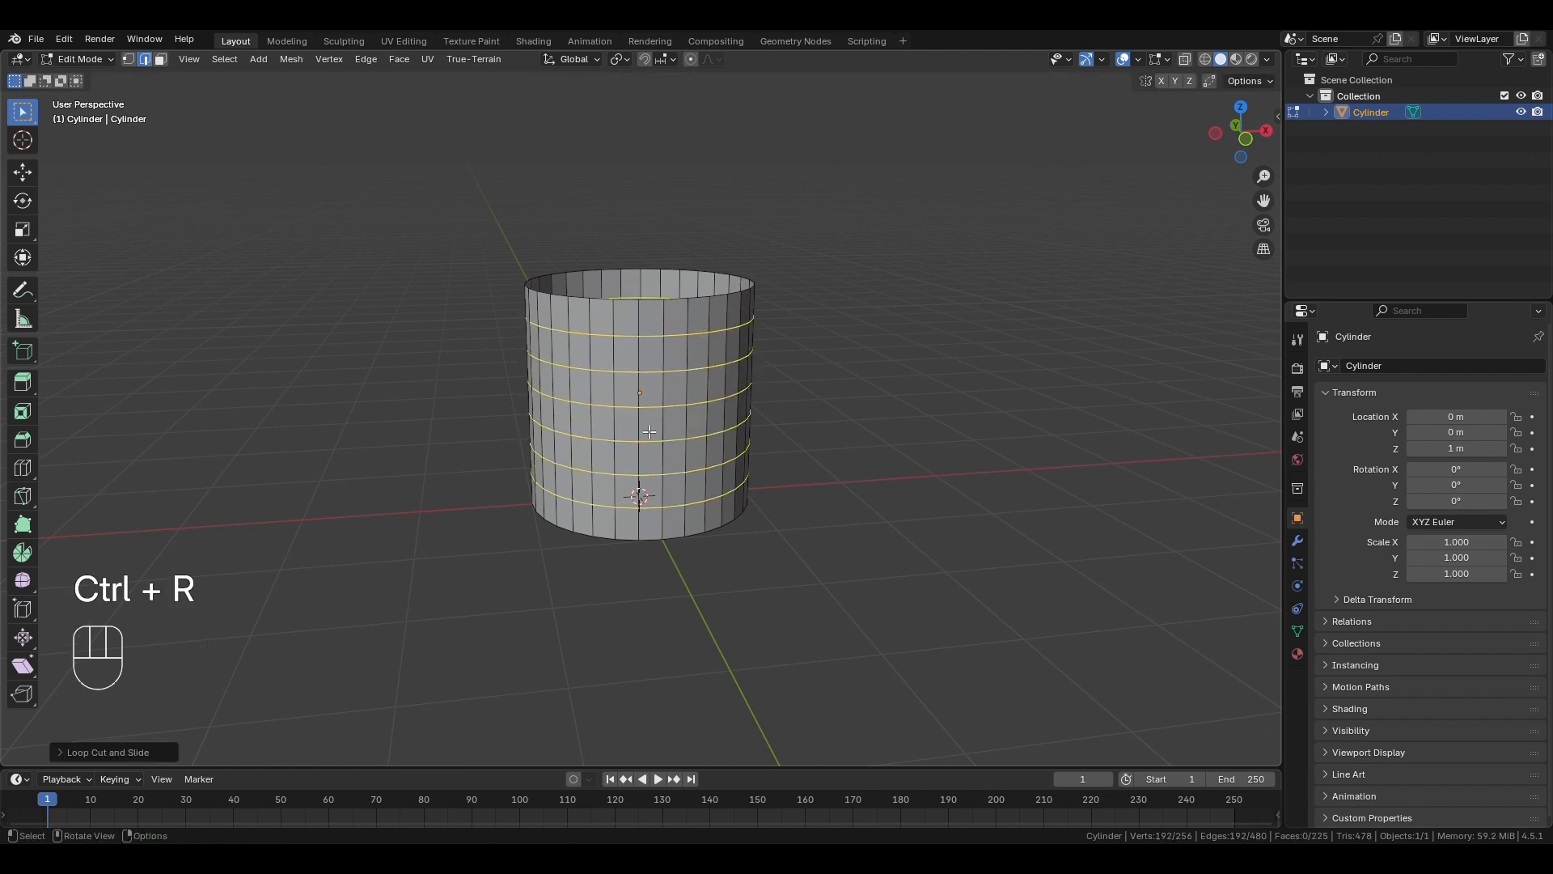
{"action": "left_click", "coordinate": [110, 758]}
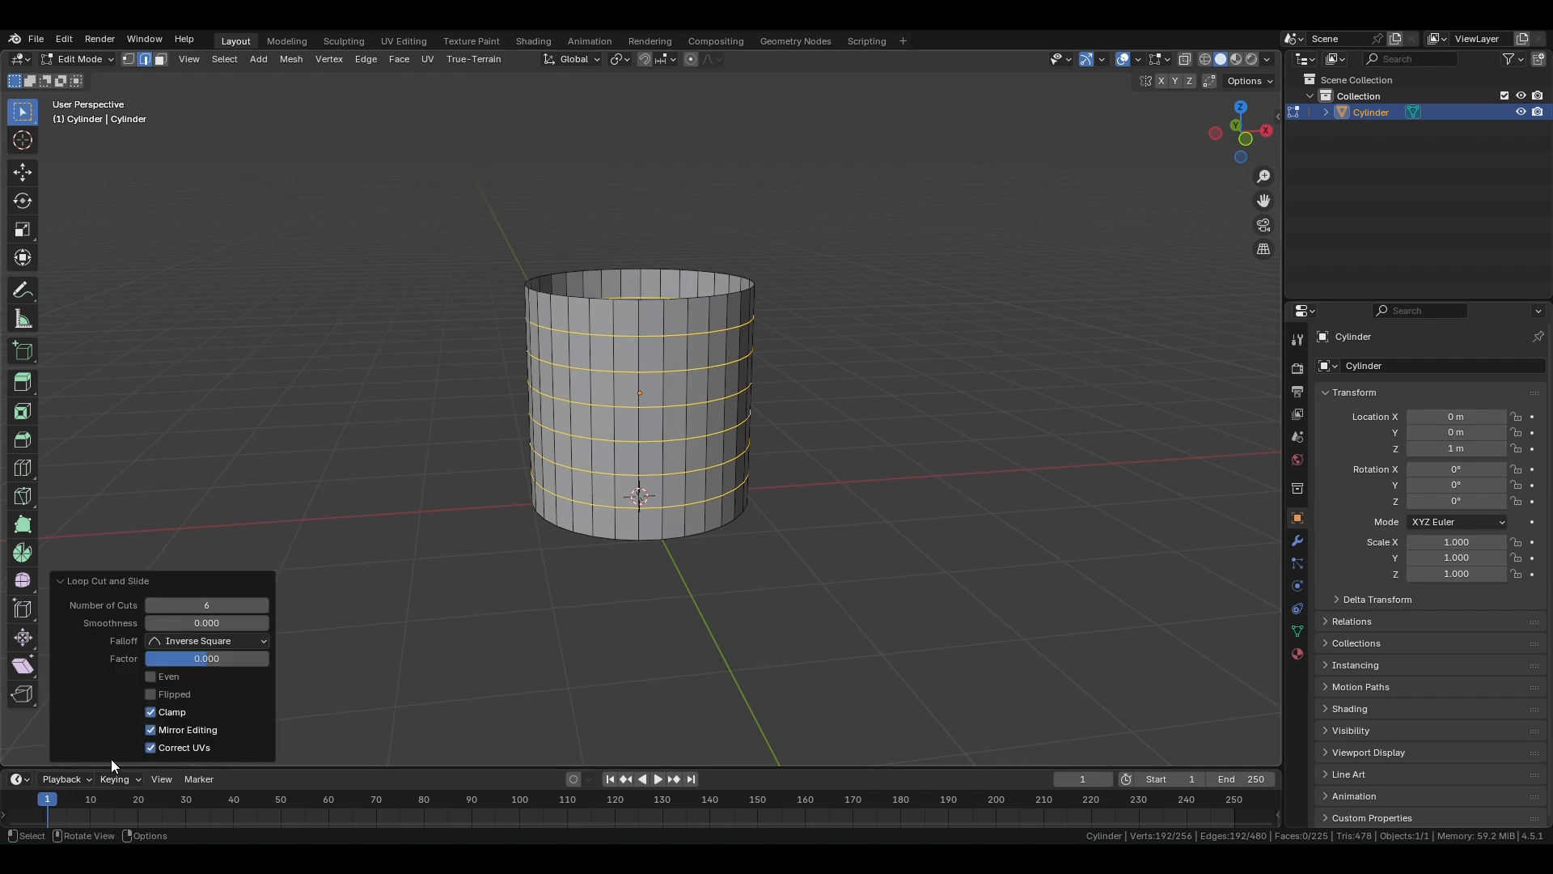
{"action": "left_click", "coordinate": [228, 603]}
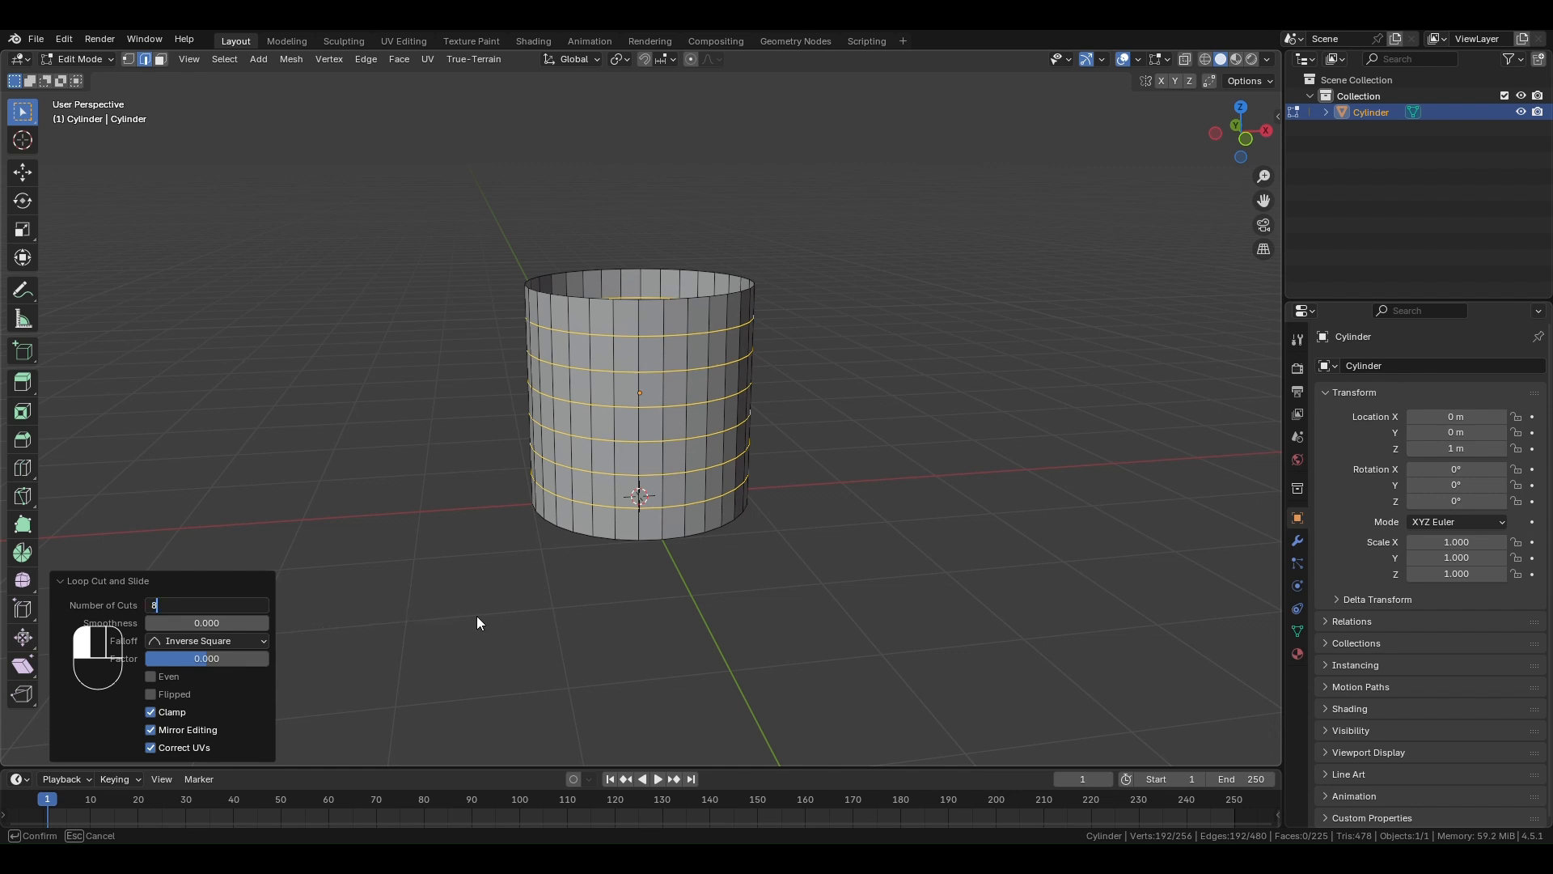
{"action": "key", "text": "Return"}
{"action": "left_click", "coordinate": [896, 577]}
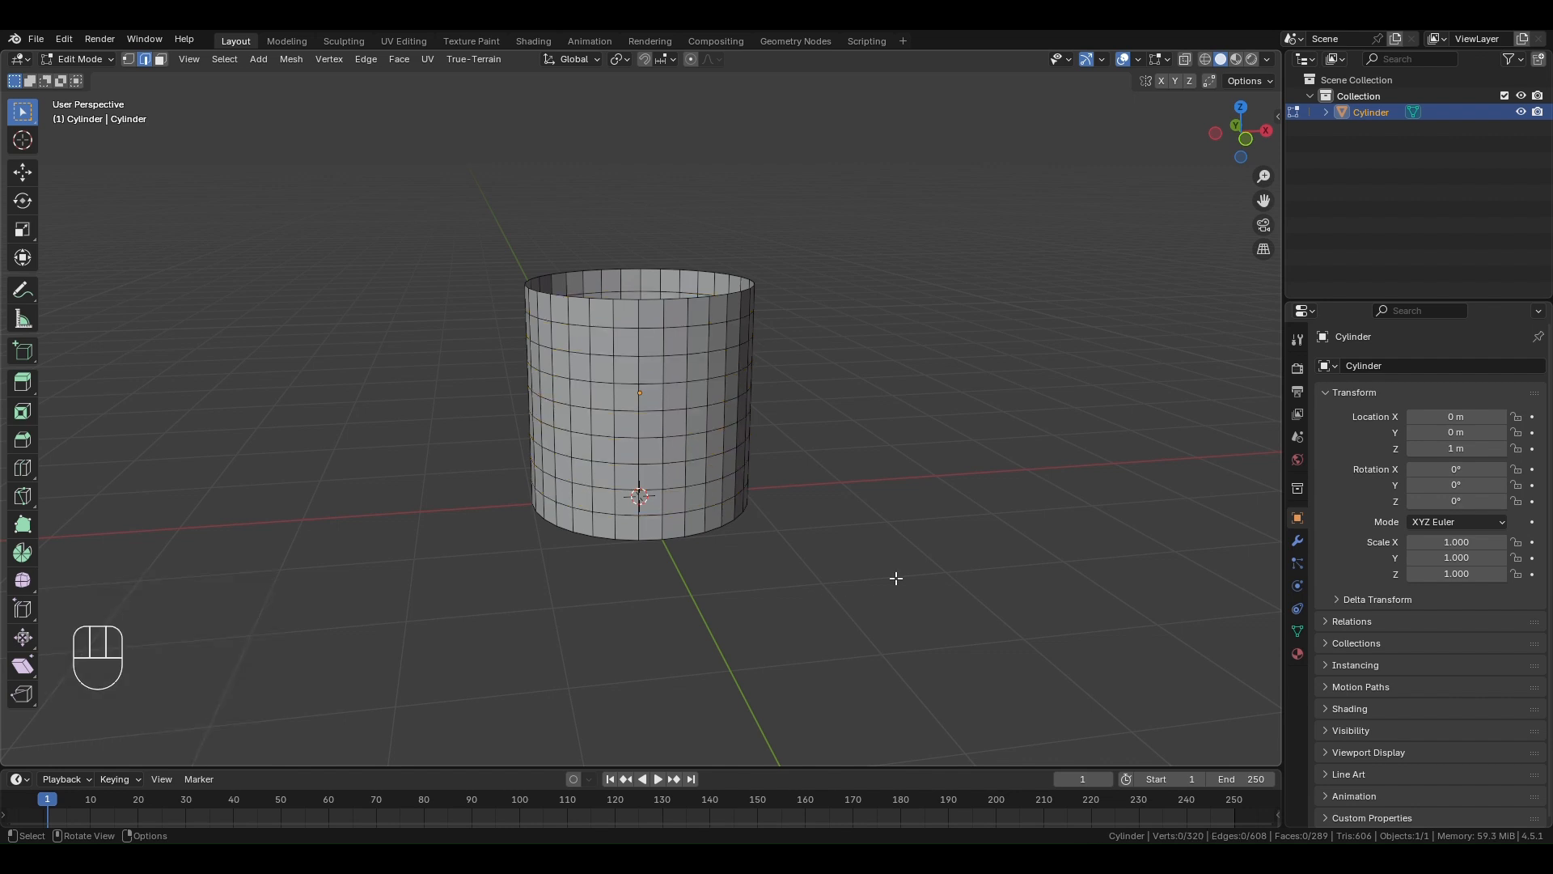
- Poke all side faces except the top and bottom rows, and convert the resulting triangles to quads for a diamond pattern
{"action": "key", "text": "KP_1"}
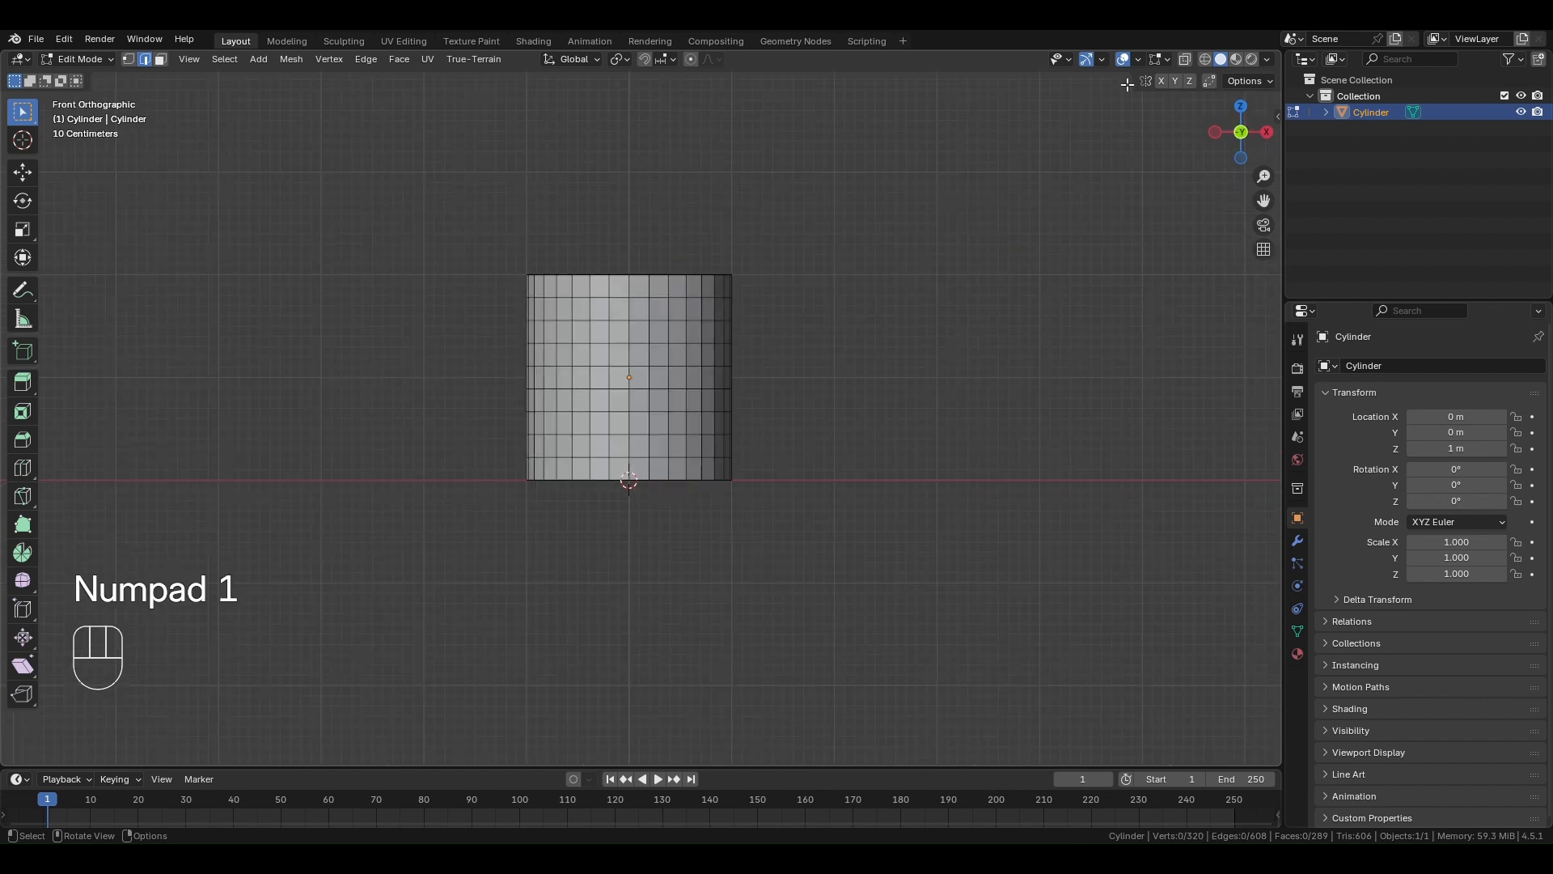
{"action": "left_click", "coordinate": [1184, 58]}
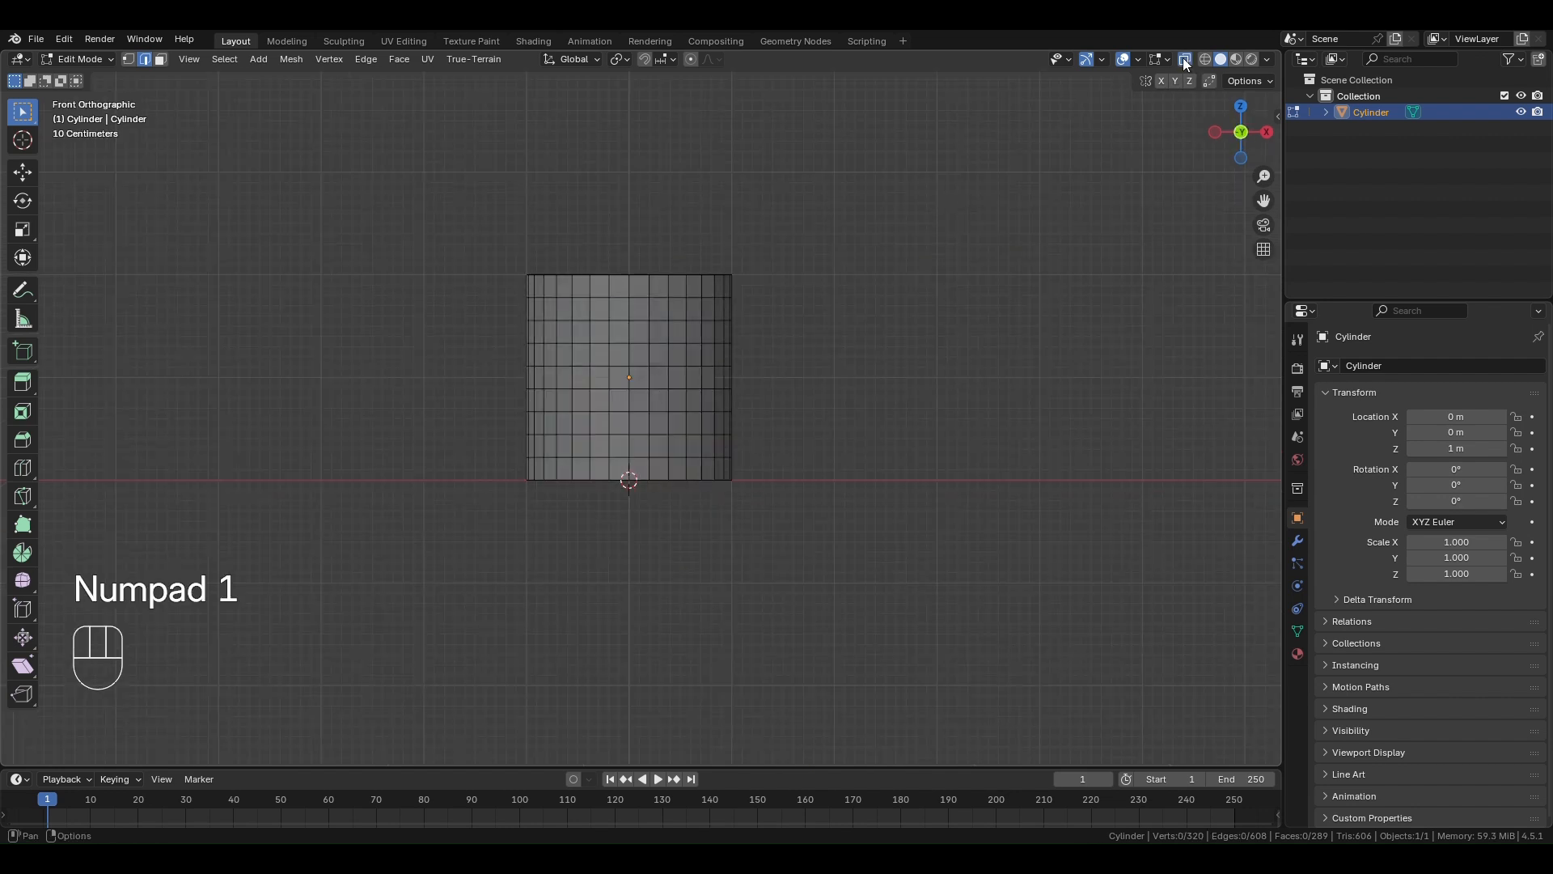
{"action": "left_click", "coordinate": [160, 59]}
{"action": "left_click_drag", "start_coordinate": [479, 309], "coordinate": [779, 452]}
{"action": "left_click_drag", "start_coordinate": [515, 304], "coordinate": [798, 350], "text": "shift"}
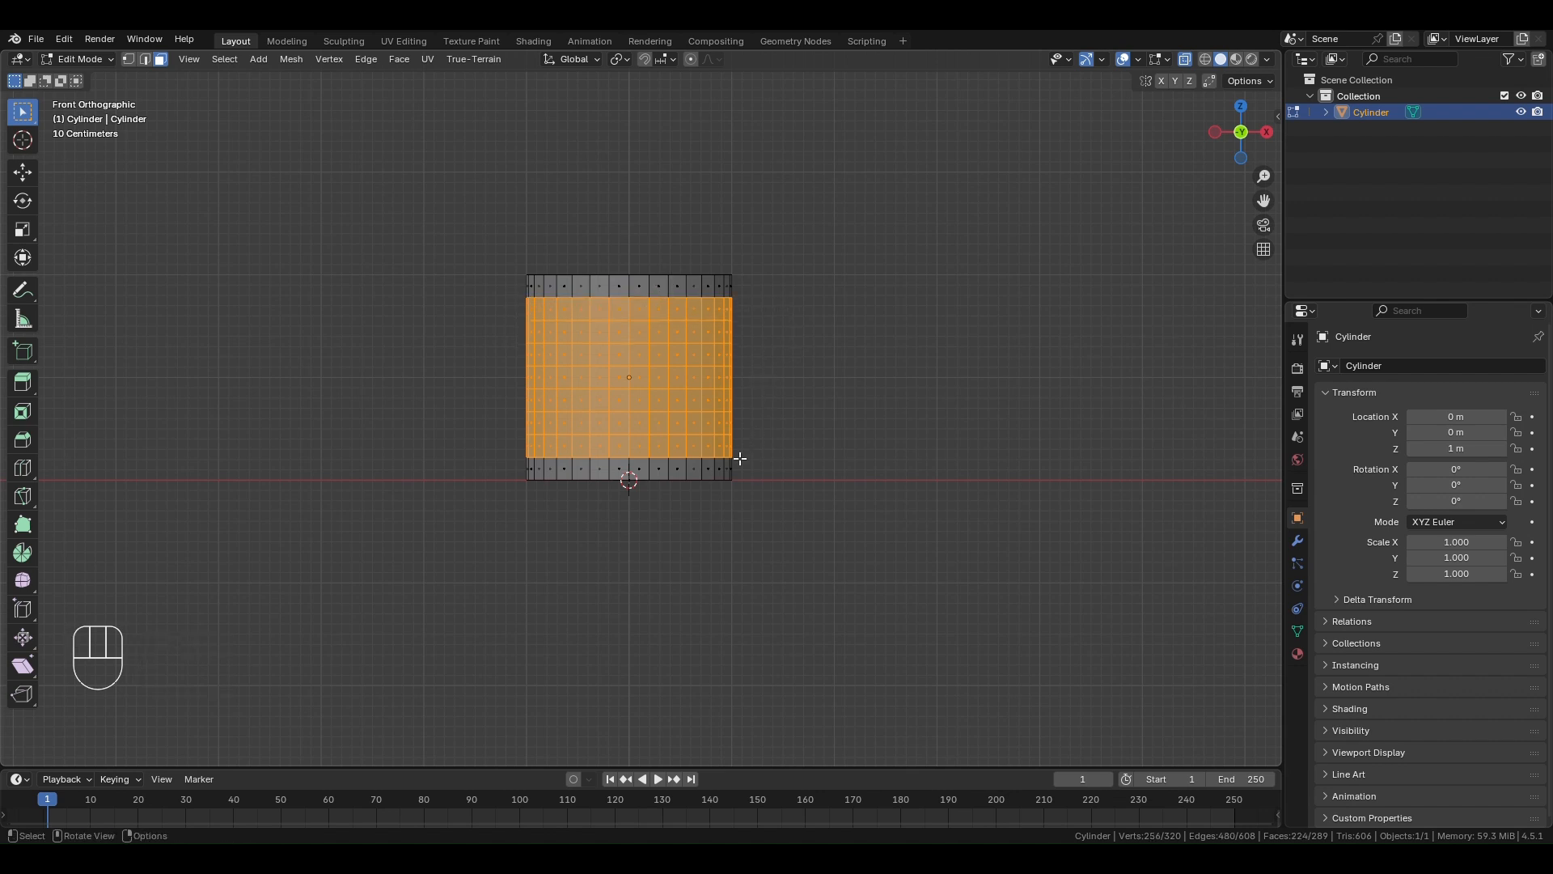
{"action": "scroll", "coordinate": [665, 364], "scroll_direction": "up", "scroll_amount": 2}
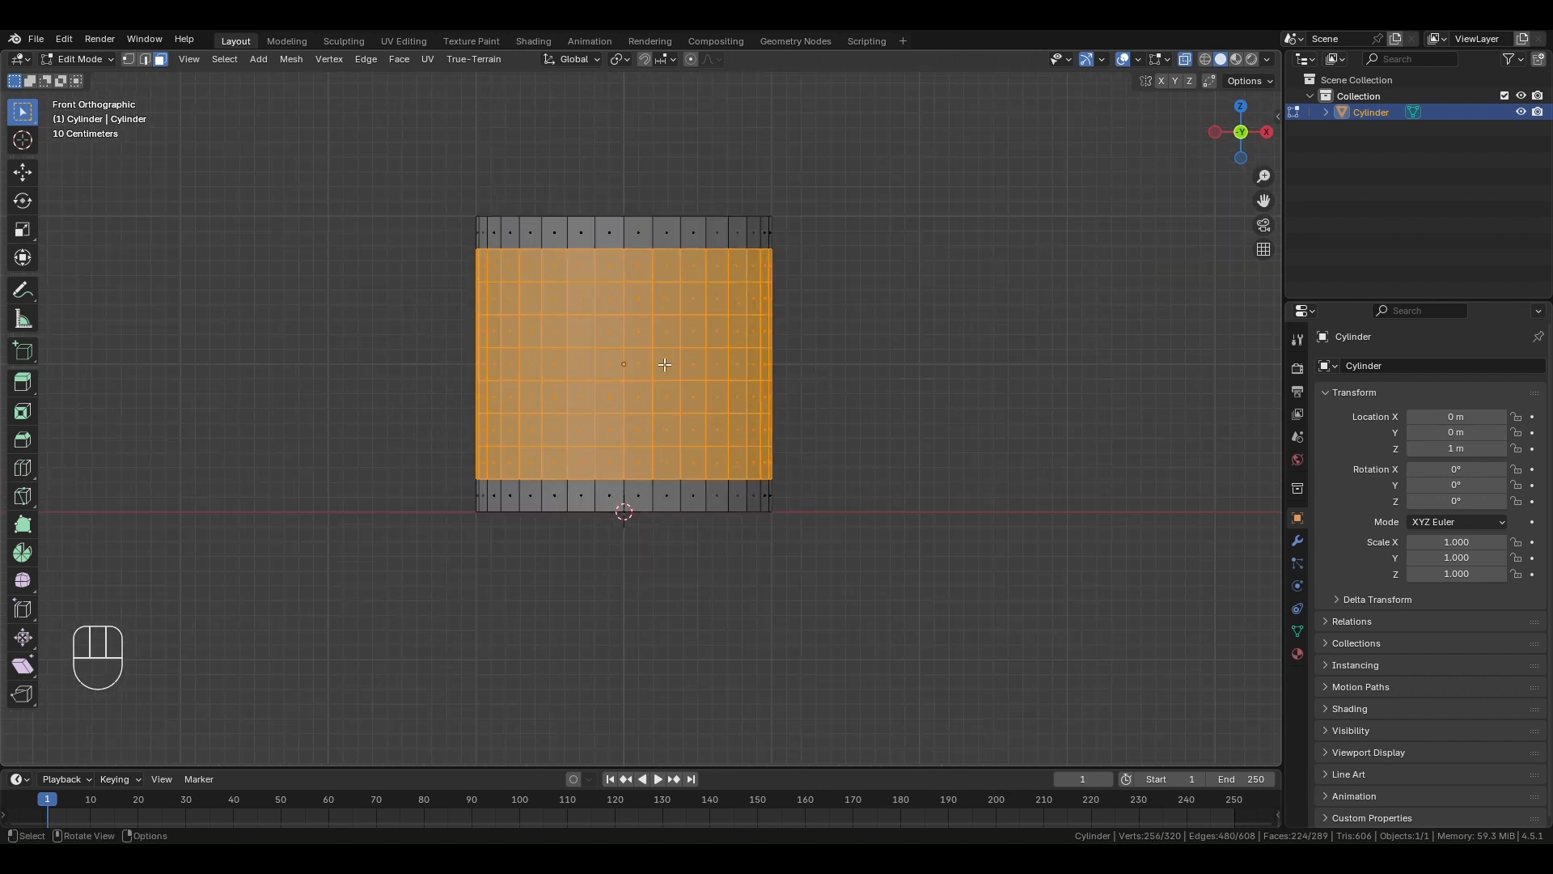
{"action": "right_click", "coordinate": [665, 370]}
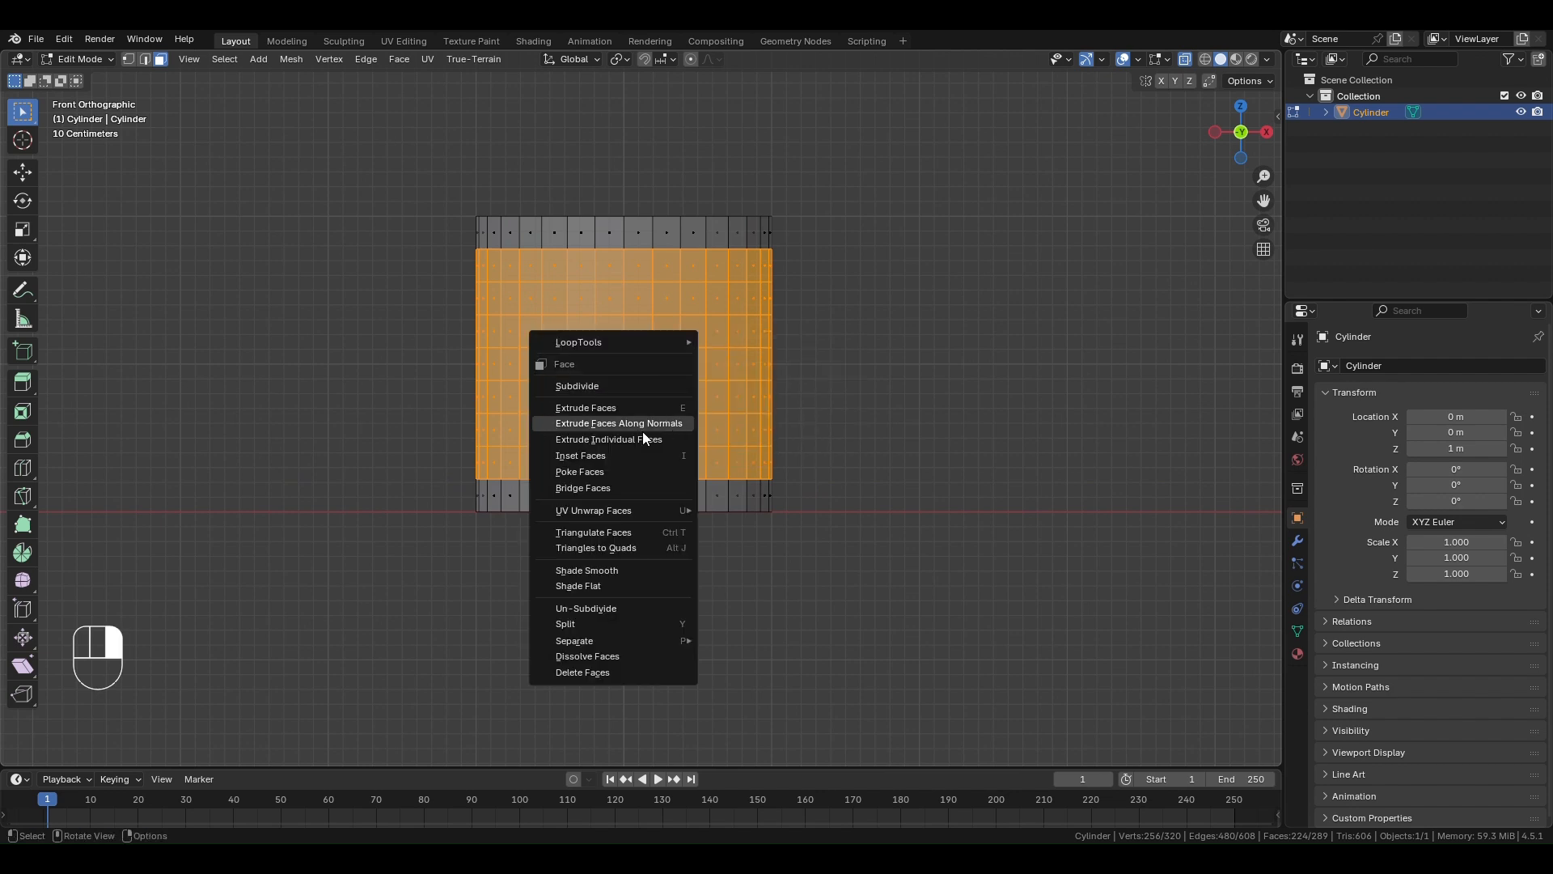
{"action": "left_click", "coordinate": [627, 471]}
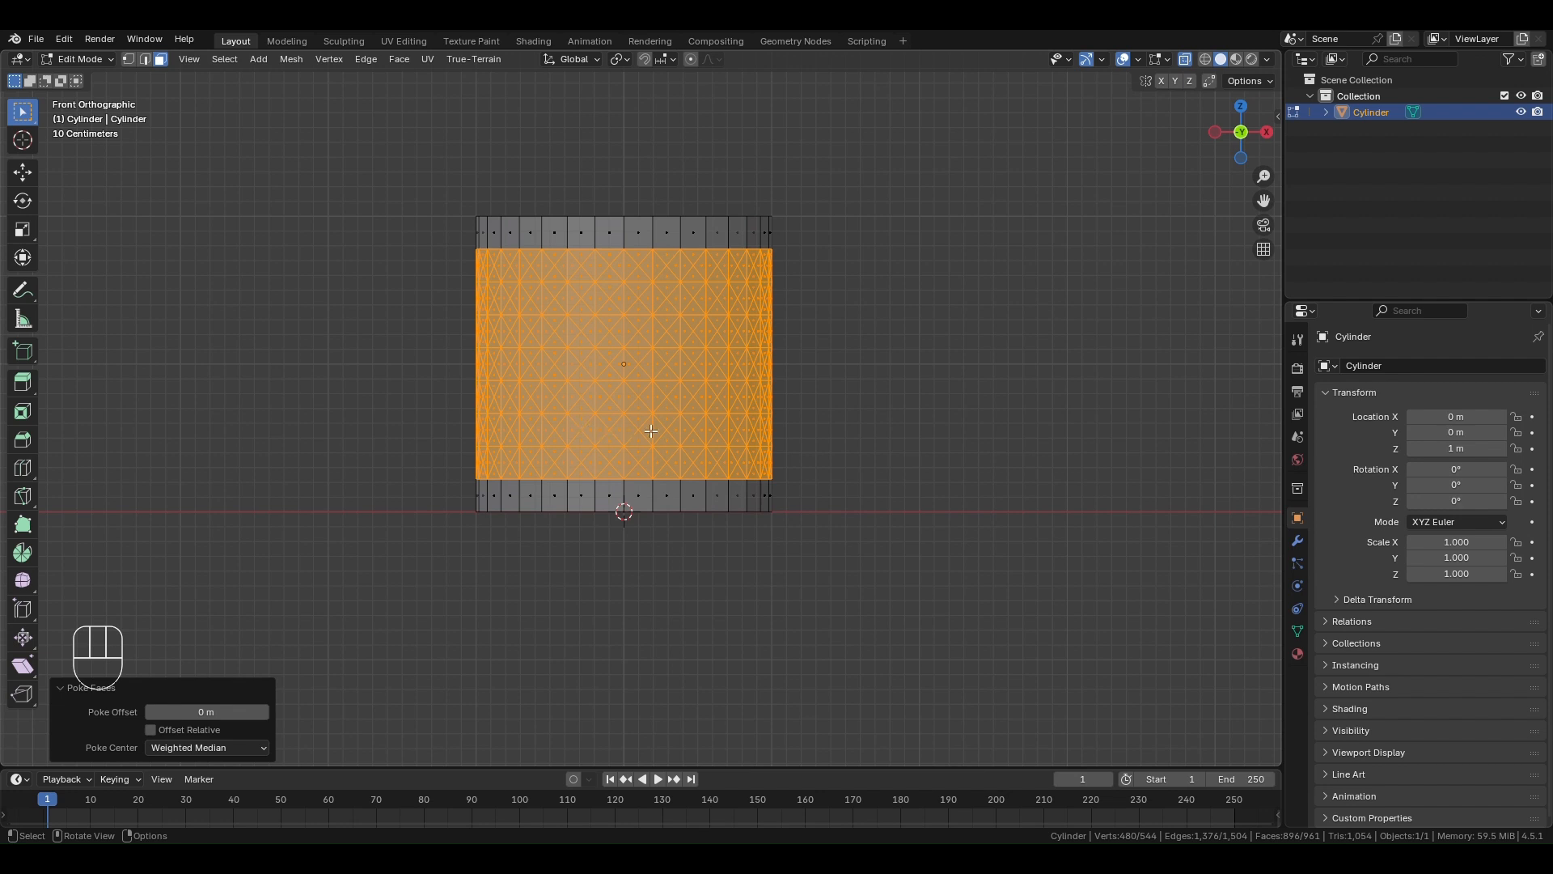
{"action": "key", "text": "alt+j"}
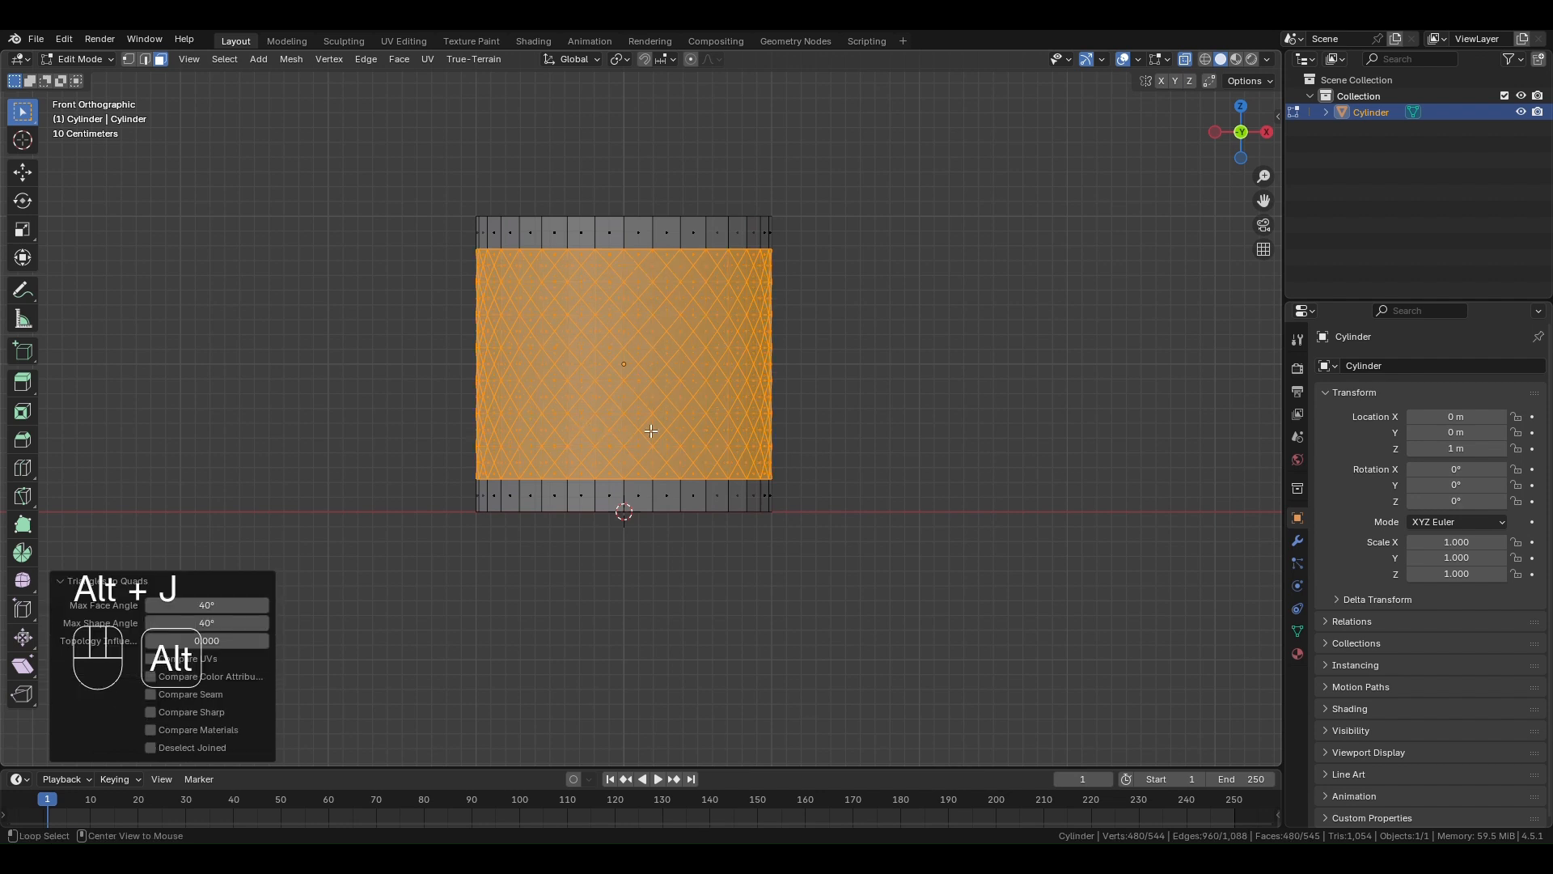
{"action": "scroll", "coordinate": [642, 346], "scroll_direction": "up", "scroll_amount": 1}
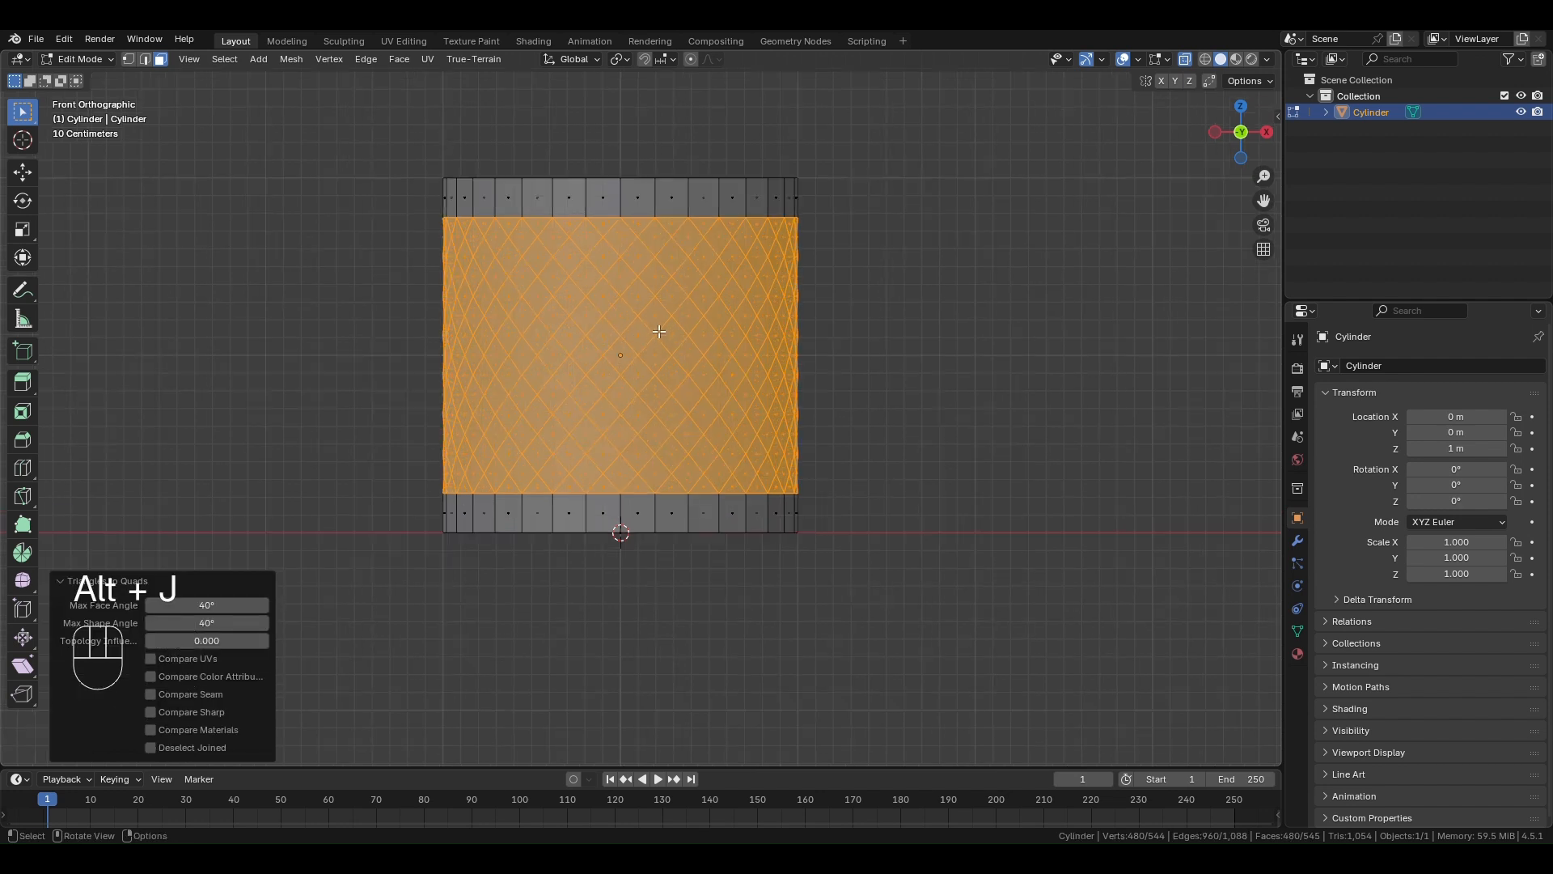
- Turn off X-ray and inset the diamond faces individually with a thickness of about 0.02 m
{"action": "middle_click_drag", "start_coordinate": [660, 332], "coordinate": [717, 379]}
{"action": "left_click", "coordinate": [1185, 60]}
{"action": "scroll", "coordinate": [723, 414], "scroll_direction": "up", "scroll_amount": 1}
{"action": "key", "text": "i"}
{"action": "key", "text": "i"}
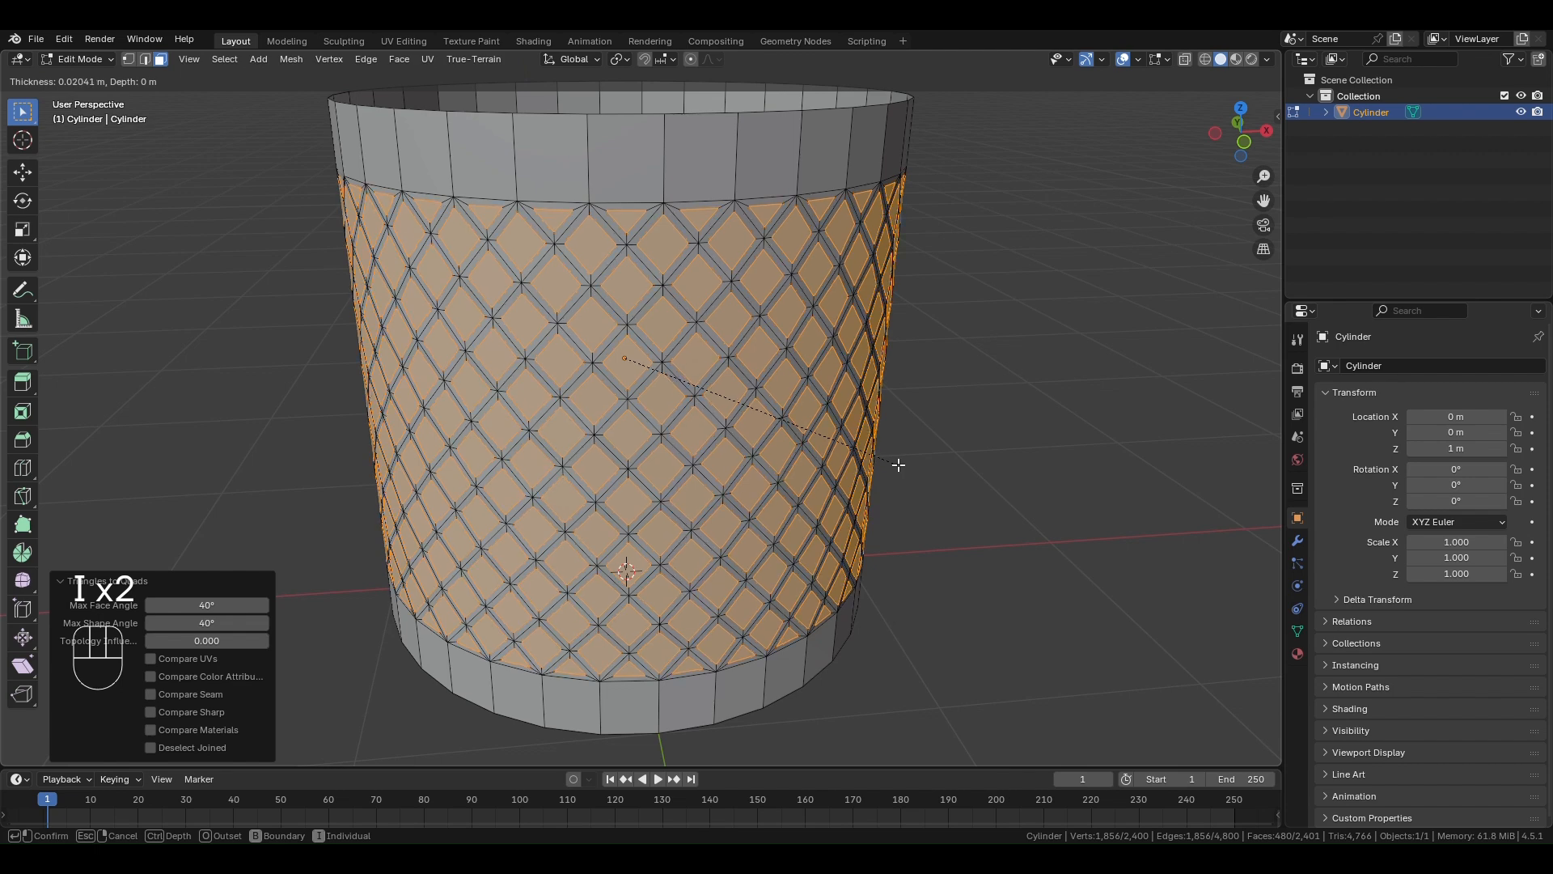
{"action": "left_click", "coordinate": [895, 461]}
{"action": "scroll", "coordinate": [720, 458], "scroll_direction": "down", "scroll_amount": 3}
{"action": "scroll", "coordinate": [720, 459], "scroll_direction": "up", "scroll_amount": 1}
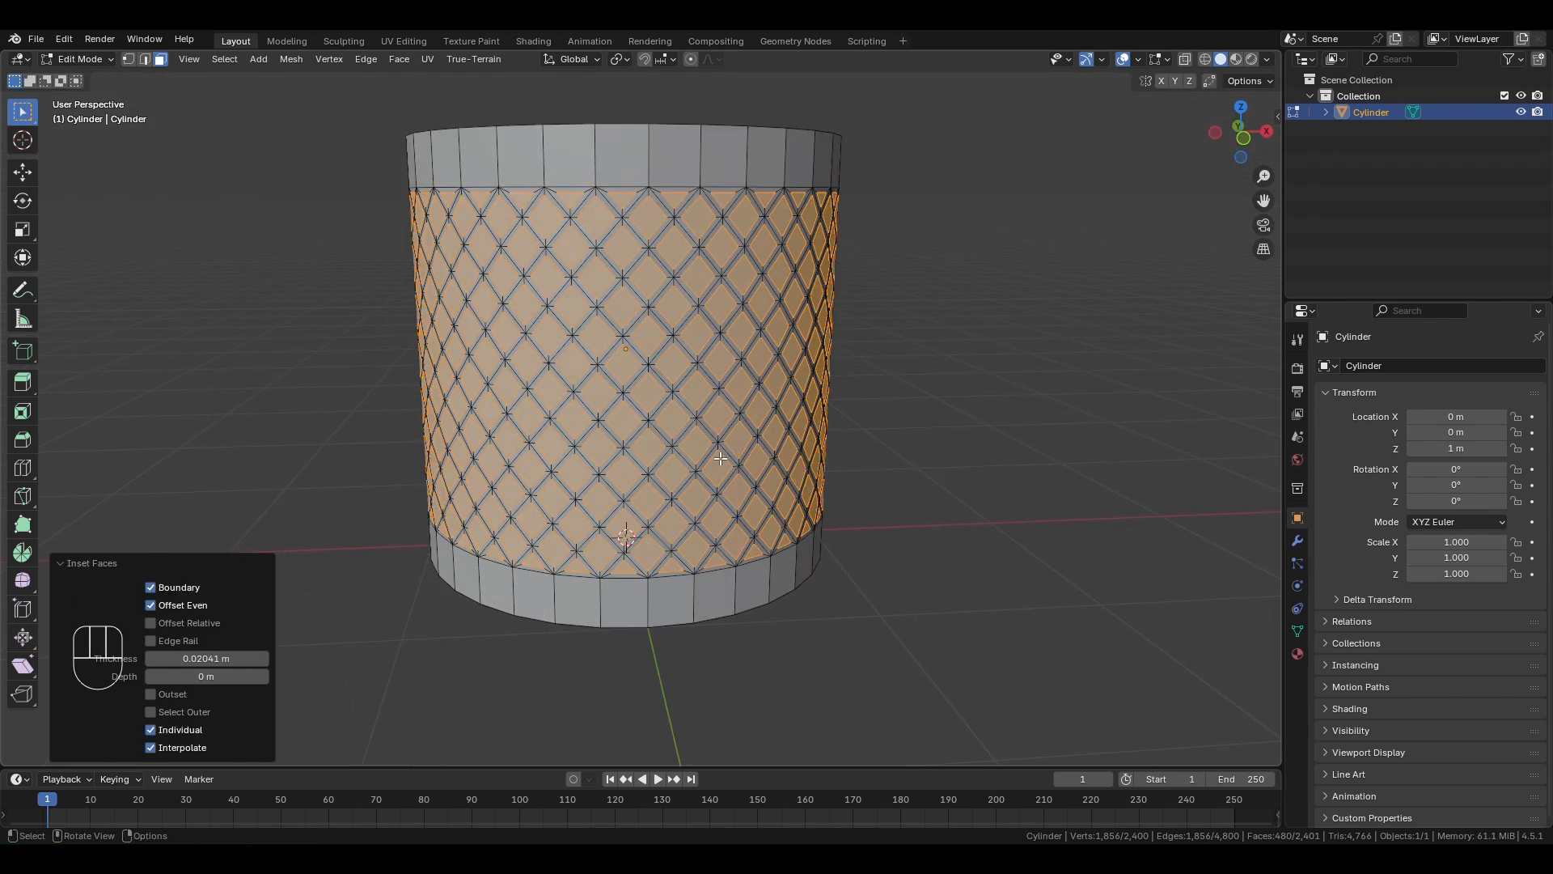
- Add the top and bottom face bands to the diamond selection and extrude all of it outward along normals by about 0.04 m
{"action": "middle_click_drag", "start_coordinate": [753, 476], "coordinate": [789, 486], "text": "shift"}
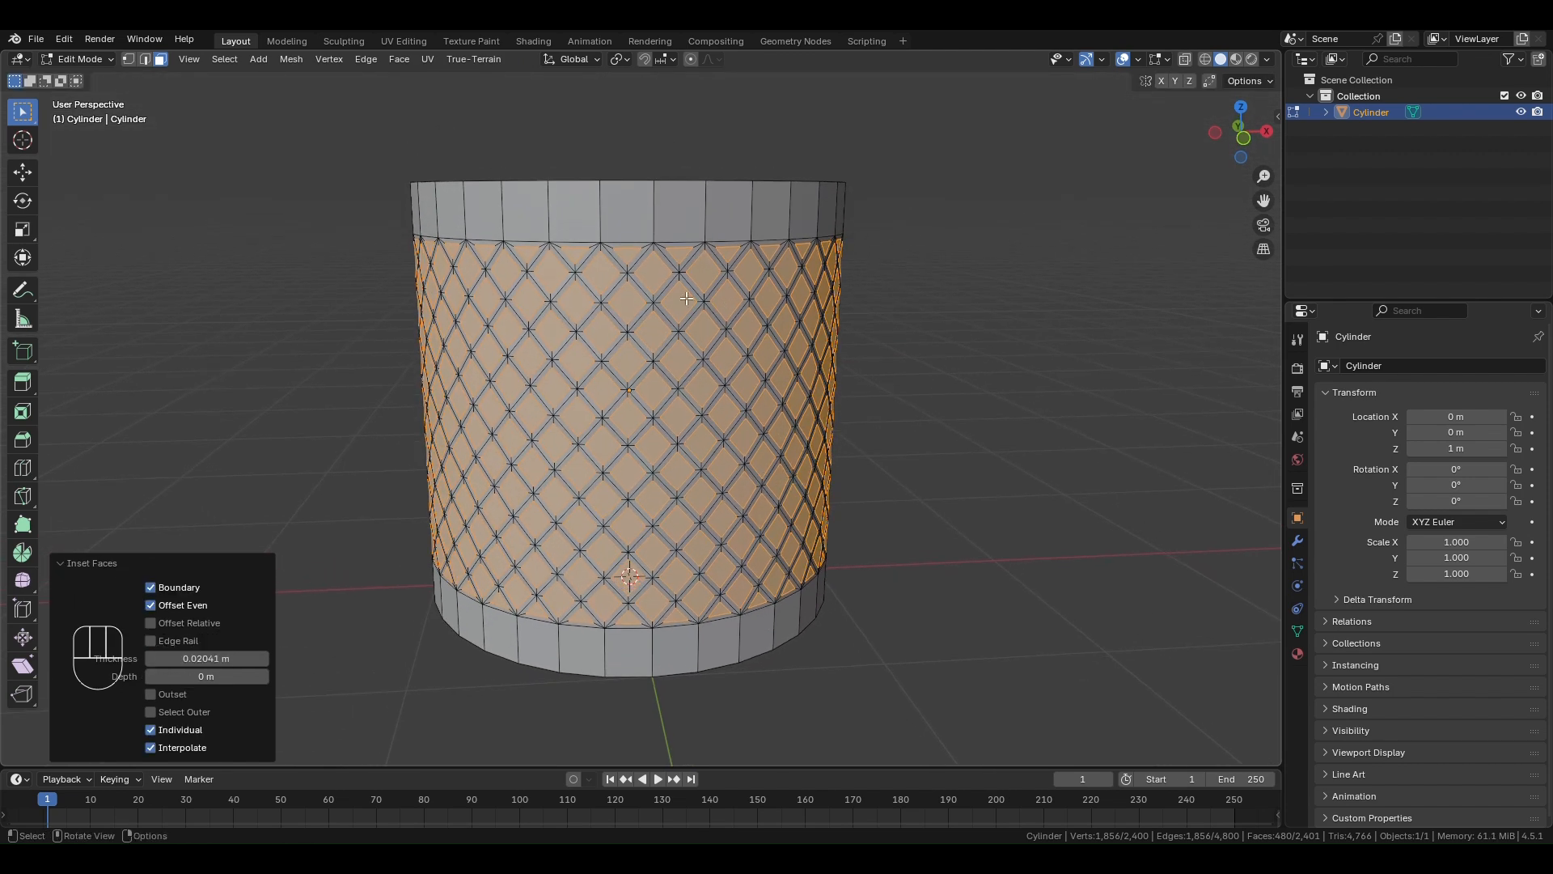
{"action": "left_click", "coordinate": [708, 208], "text": "alt+shift"}
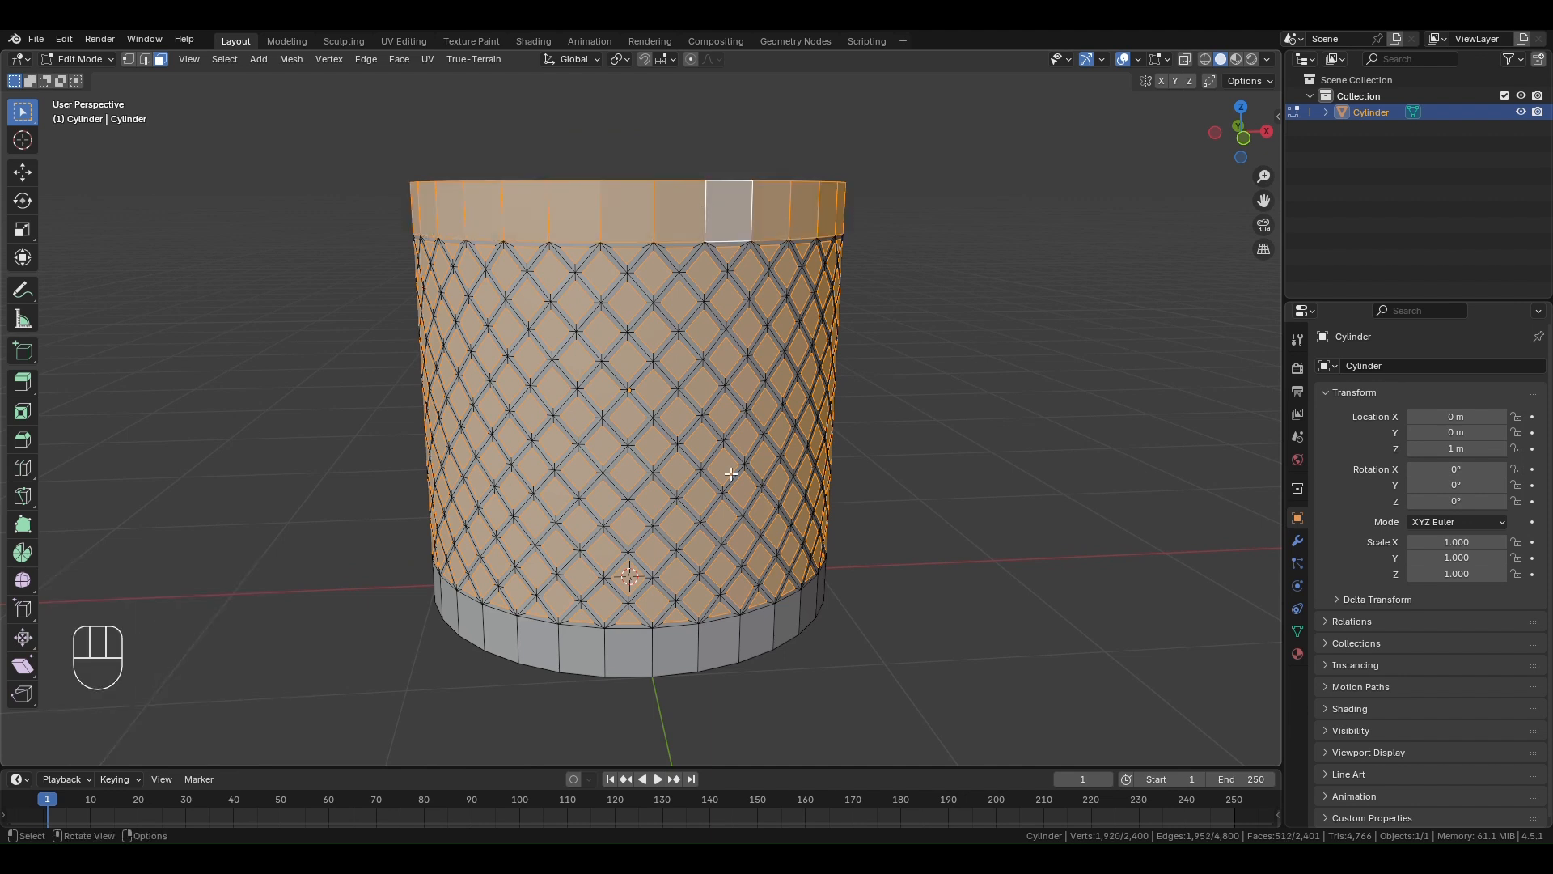
{"action": "left_click", "coordinate": [698, 648], "text": "alt+shift"}
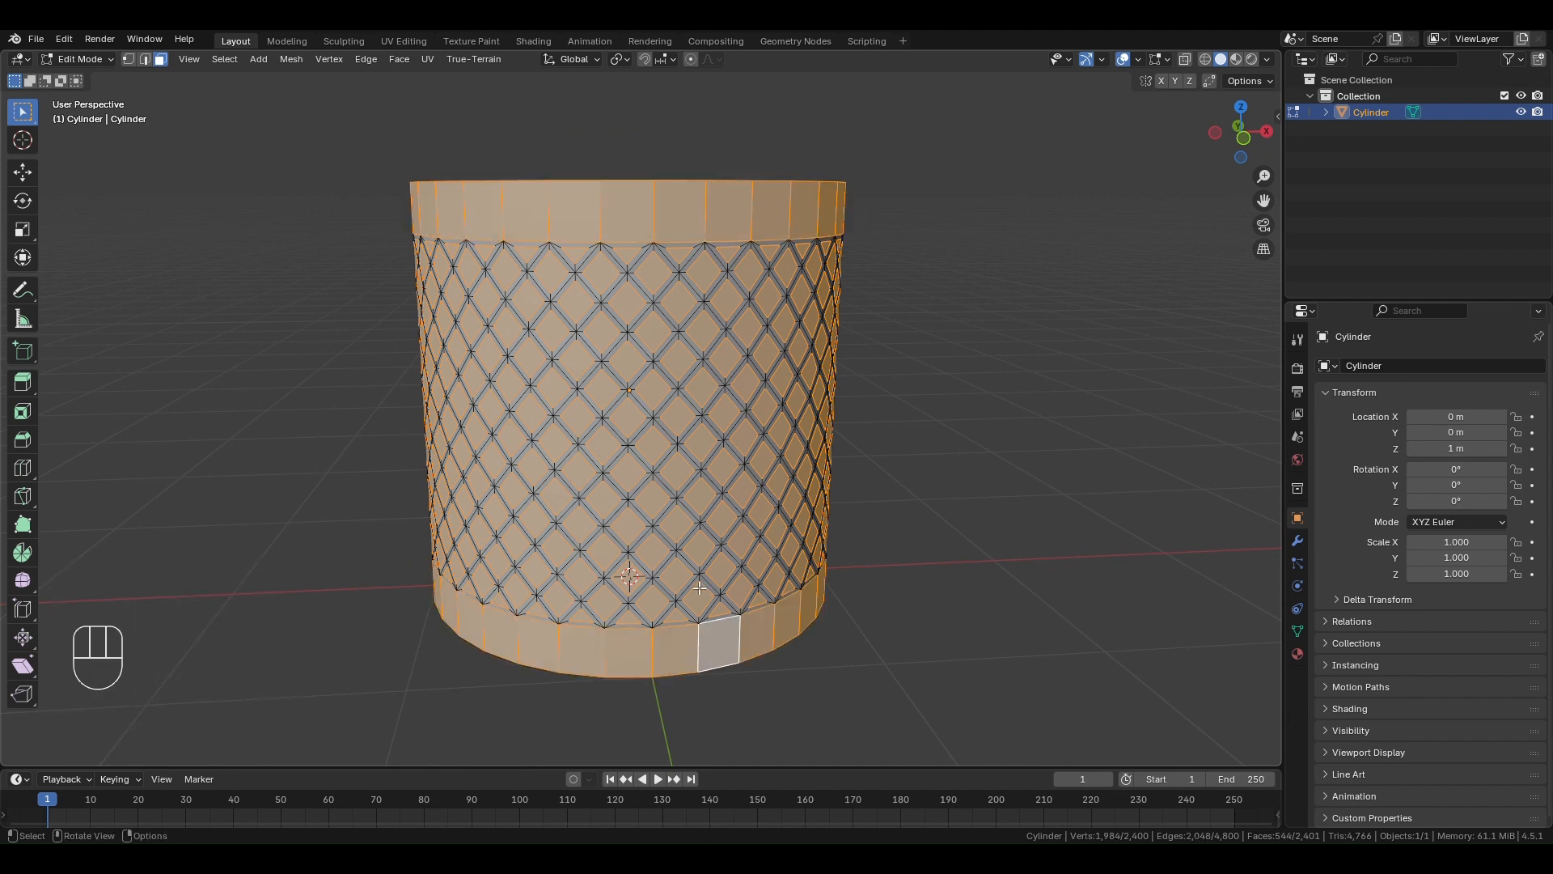
{"action": "middle_click_drag", "start_coordinate": [700, 589], "coordinate": [726, 617]}
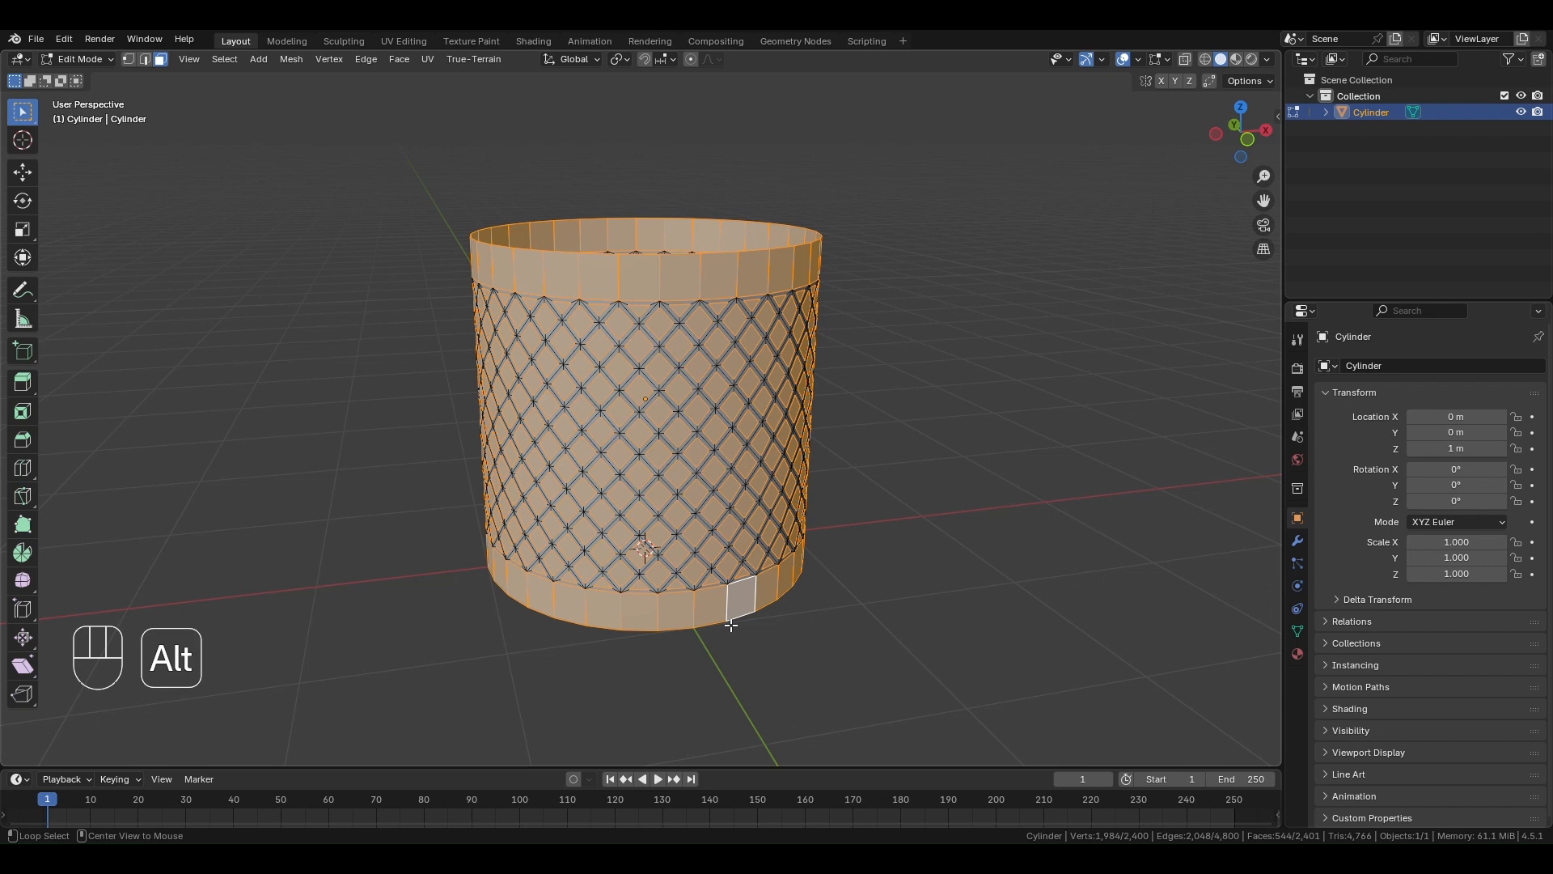
{"action": "key", "text": "alt+e"}
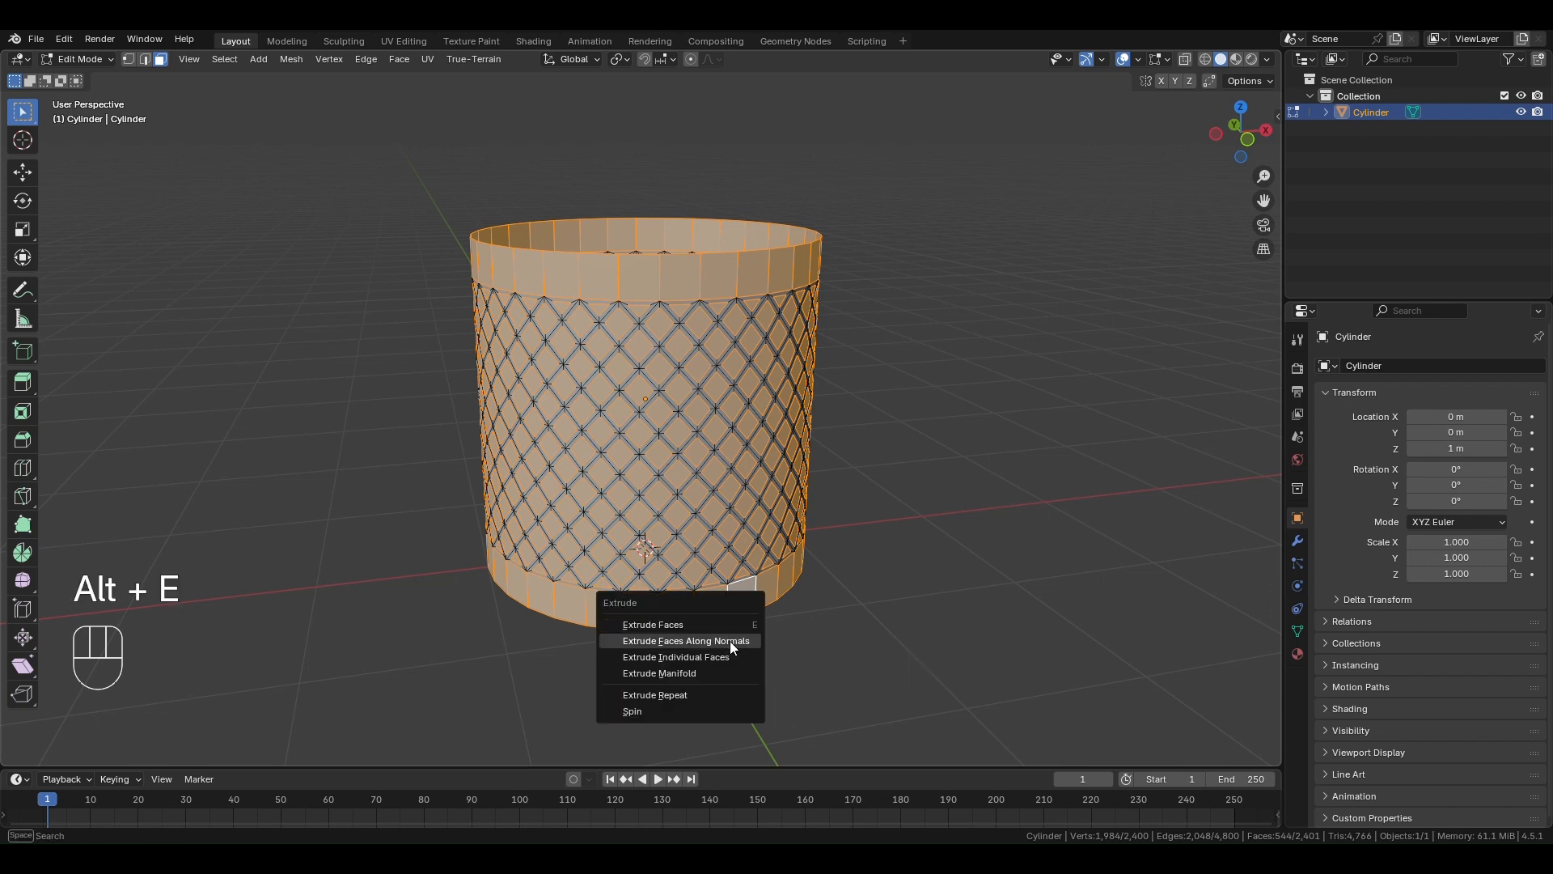
{"action": "left_click", "coordinate": [730, 641]}
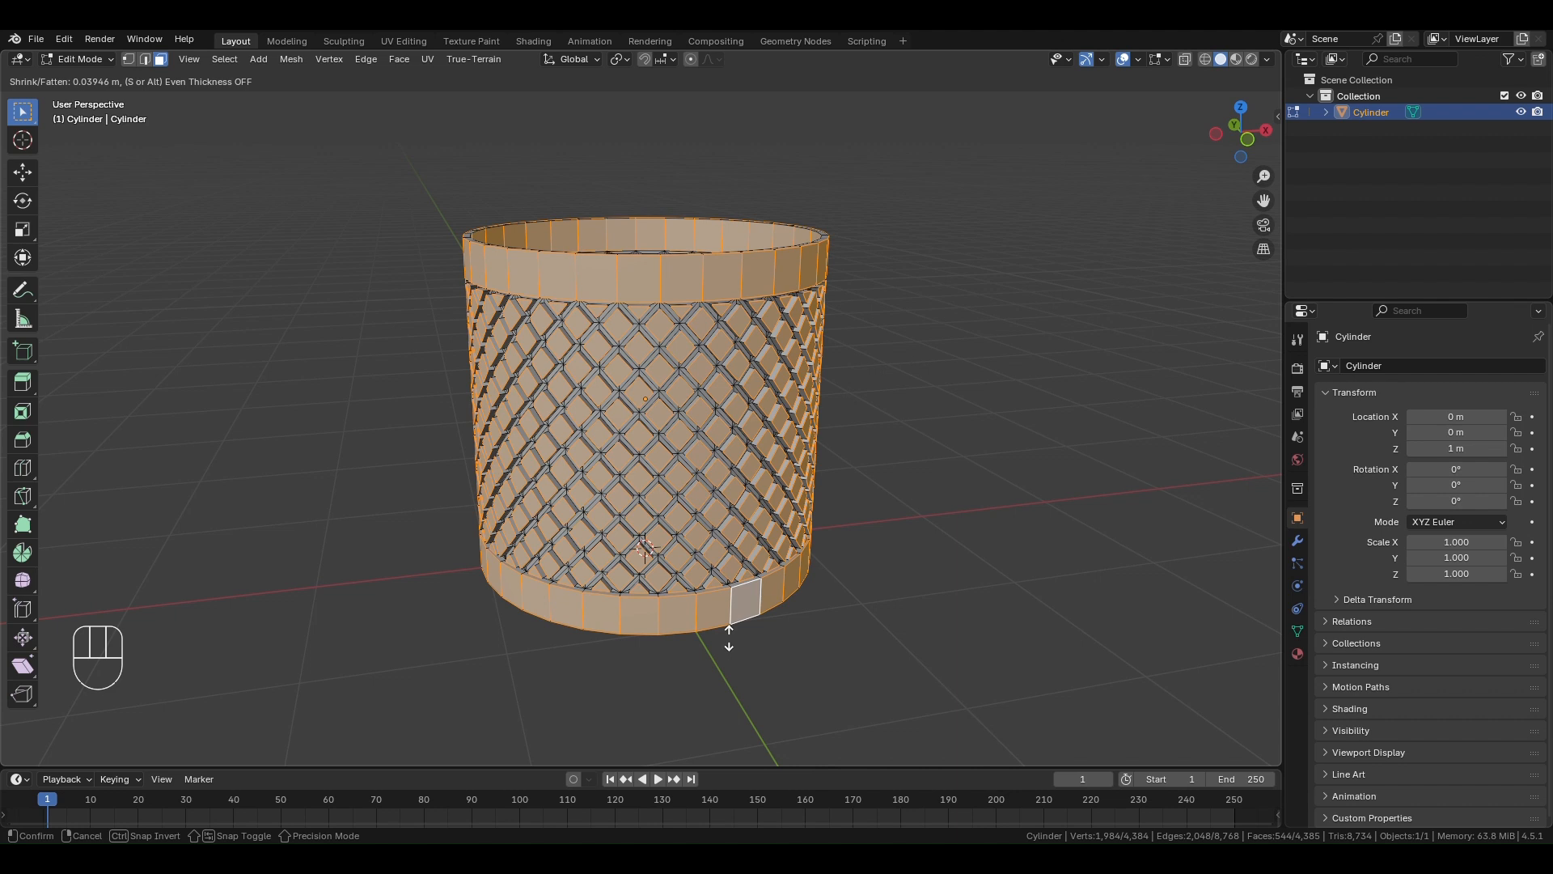
{"action": "left_click", "coordinate": [729, 639]}
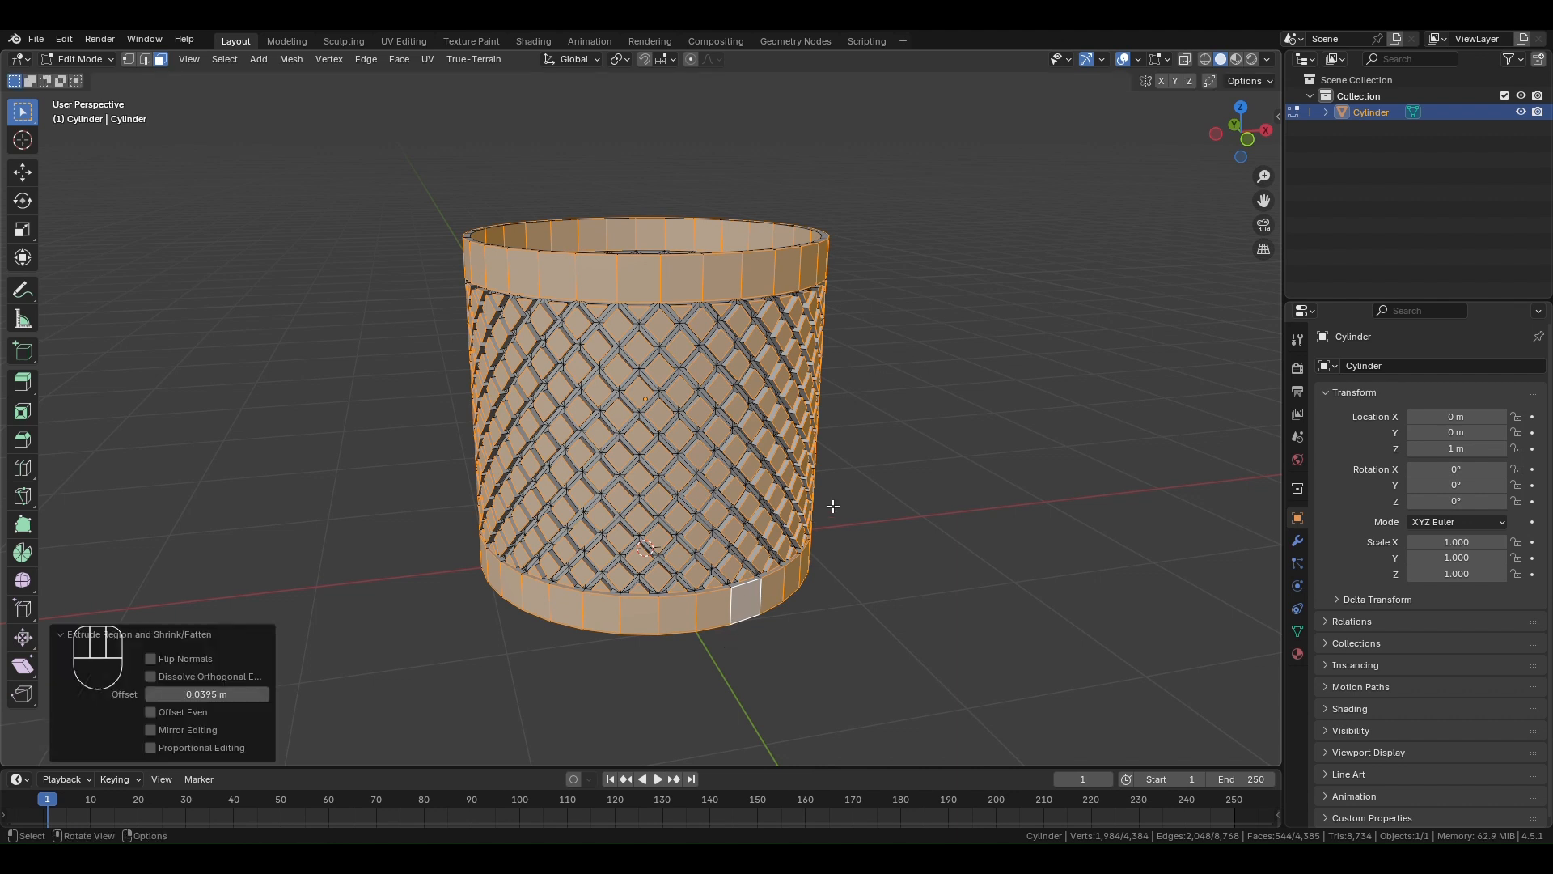
- Scale only the raised diamond faces, excluding the top and bottom bands, to about 0.62 around their individual origins
{"action": "middle_click_drag", "start_coordinate": [834, 505], "coordinate": [803, 496]}
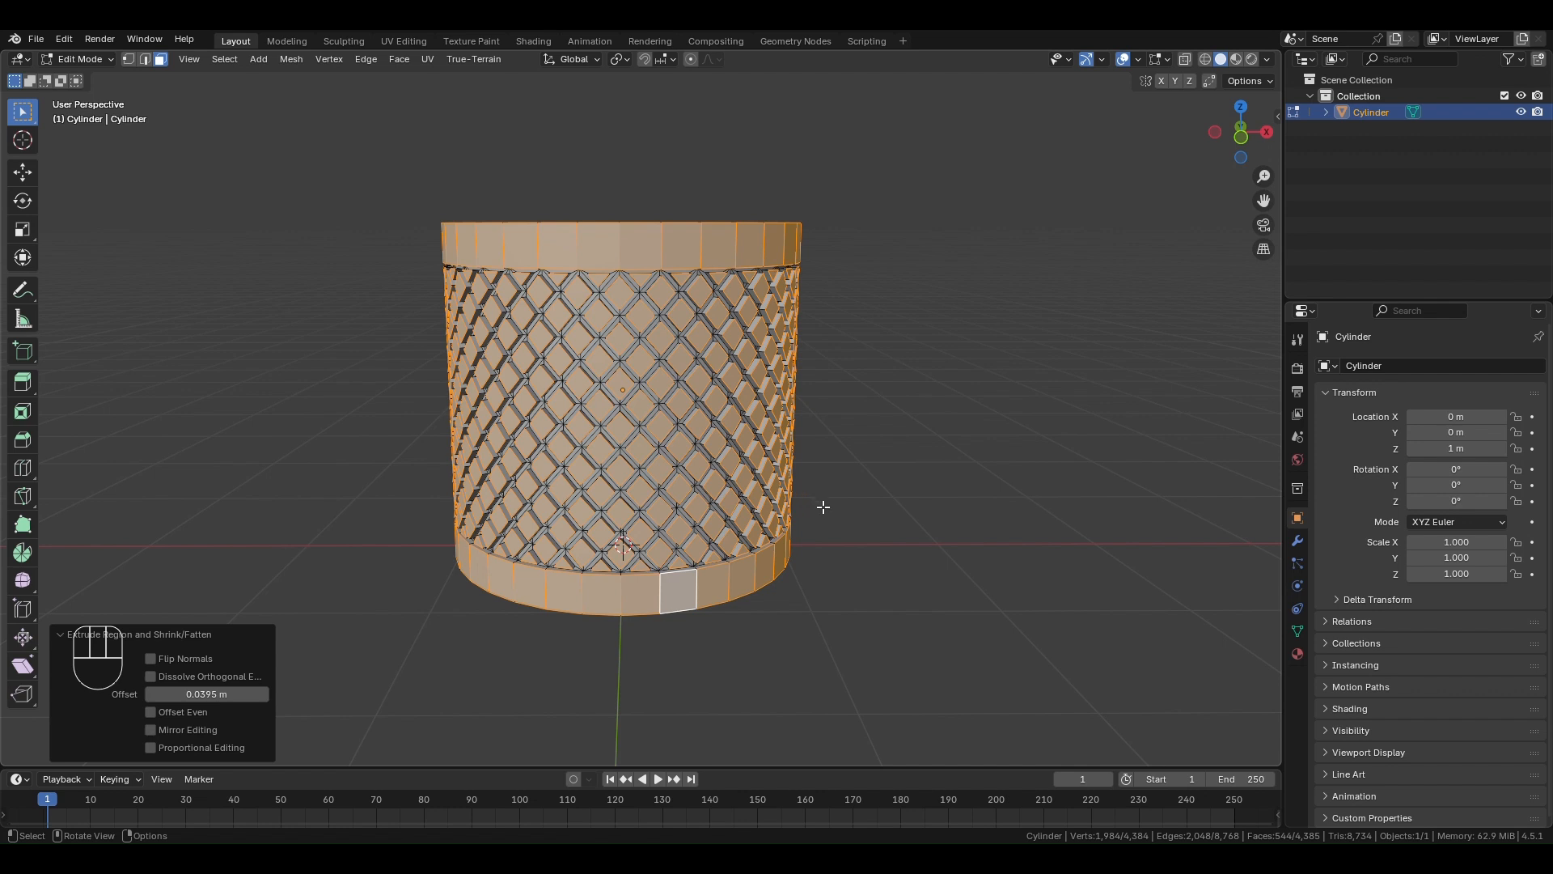
{"action": "left_click", "coordinate": [701, 243], "text": "alt+shift"}
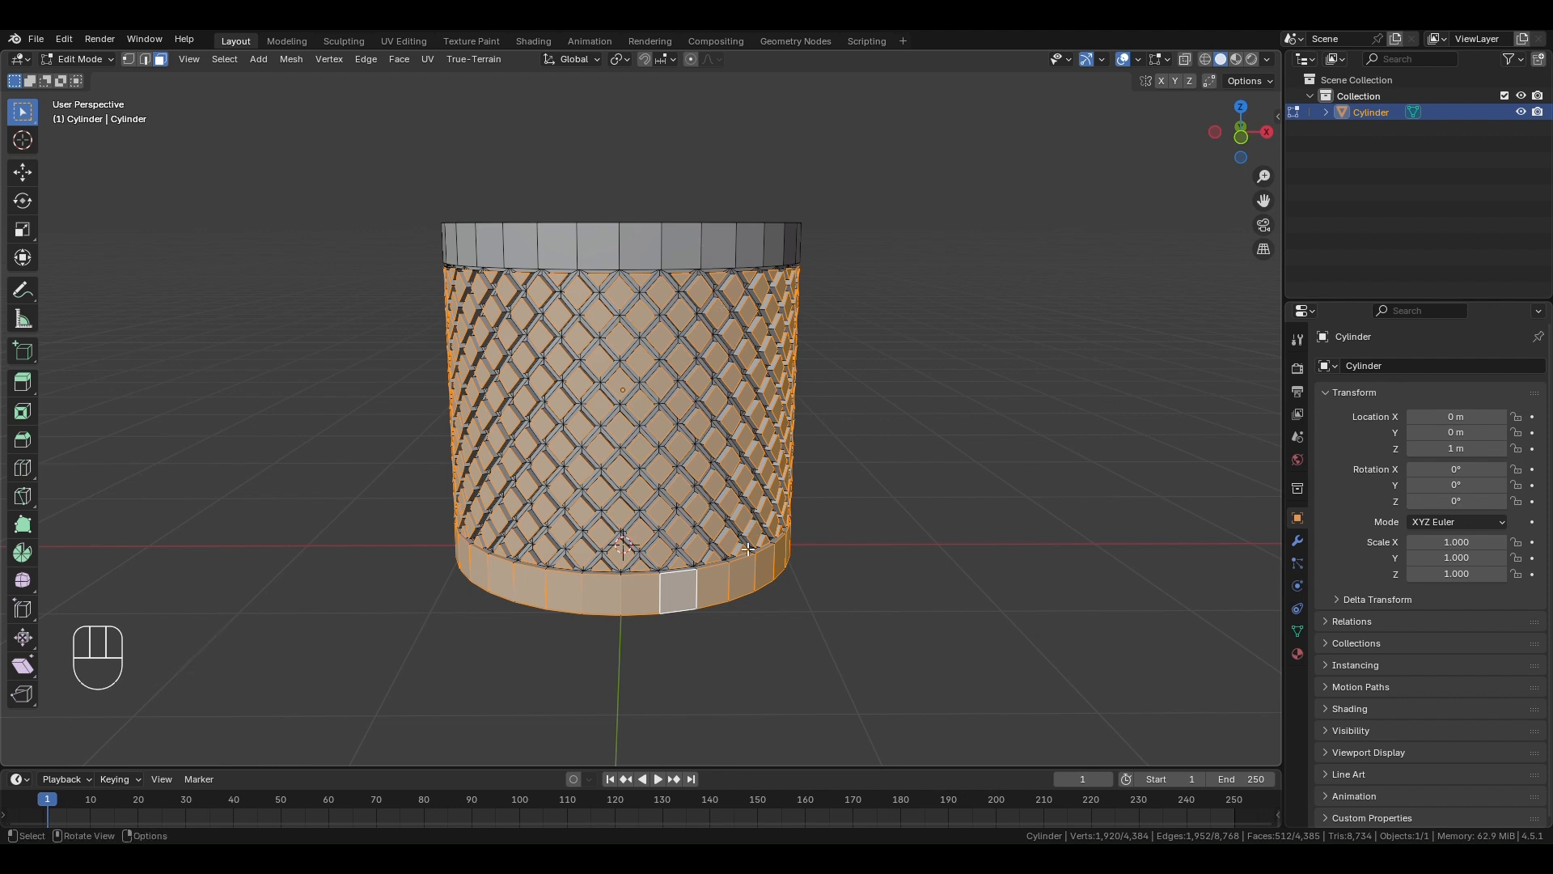
{"action": "left_click", "coordinate": [699, 588], "text": "alt+shift"}
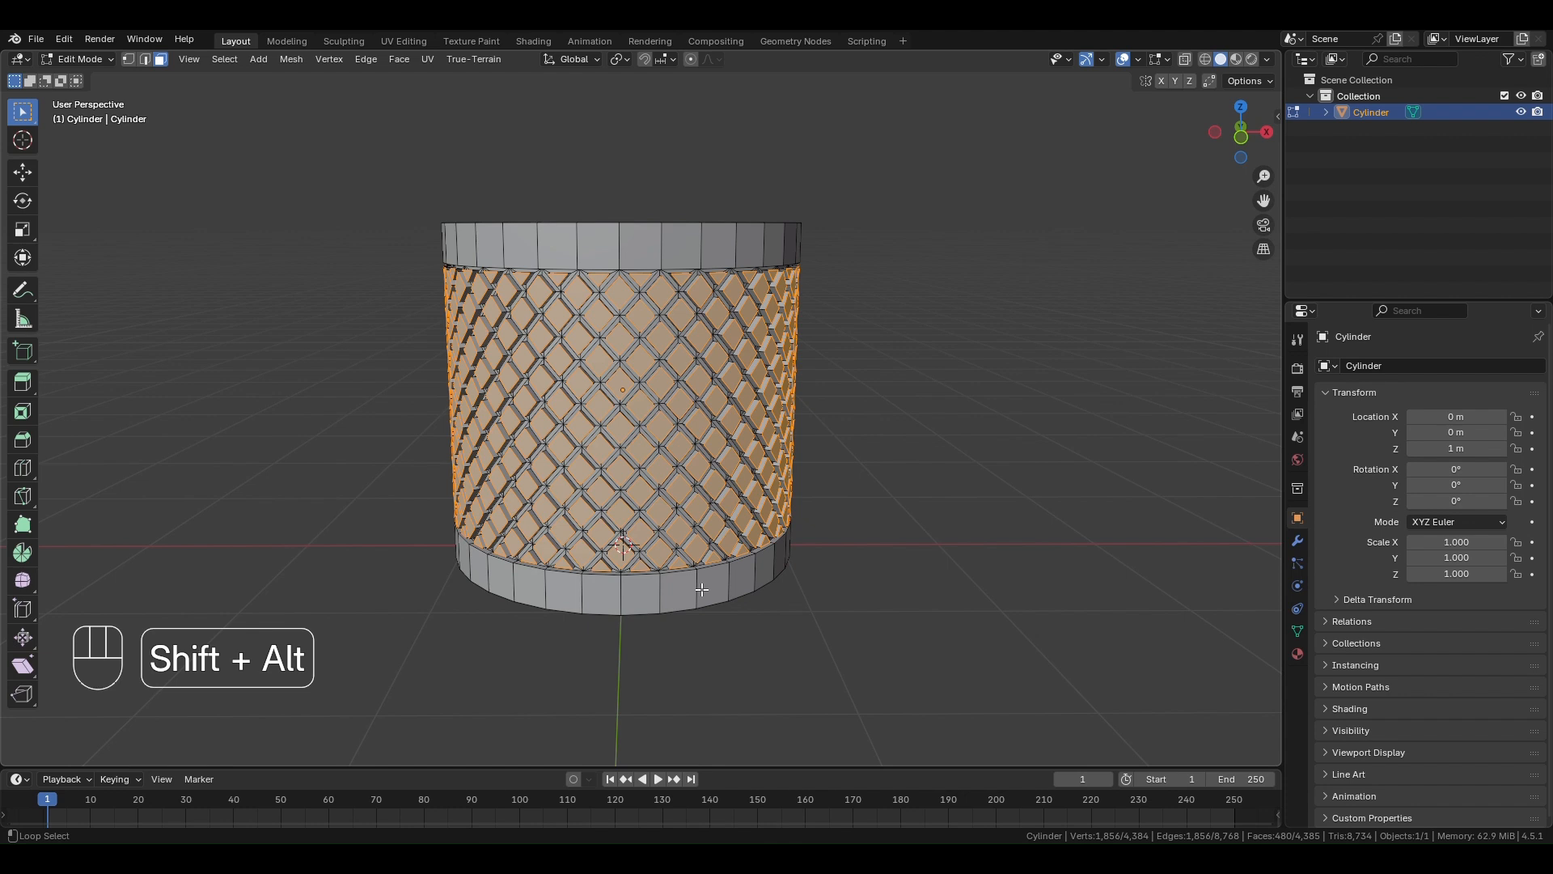
{"action": "left_click", "coordinate": [627, 58]}
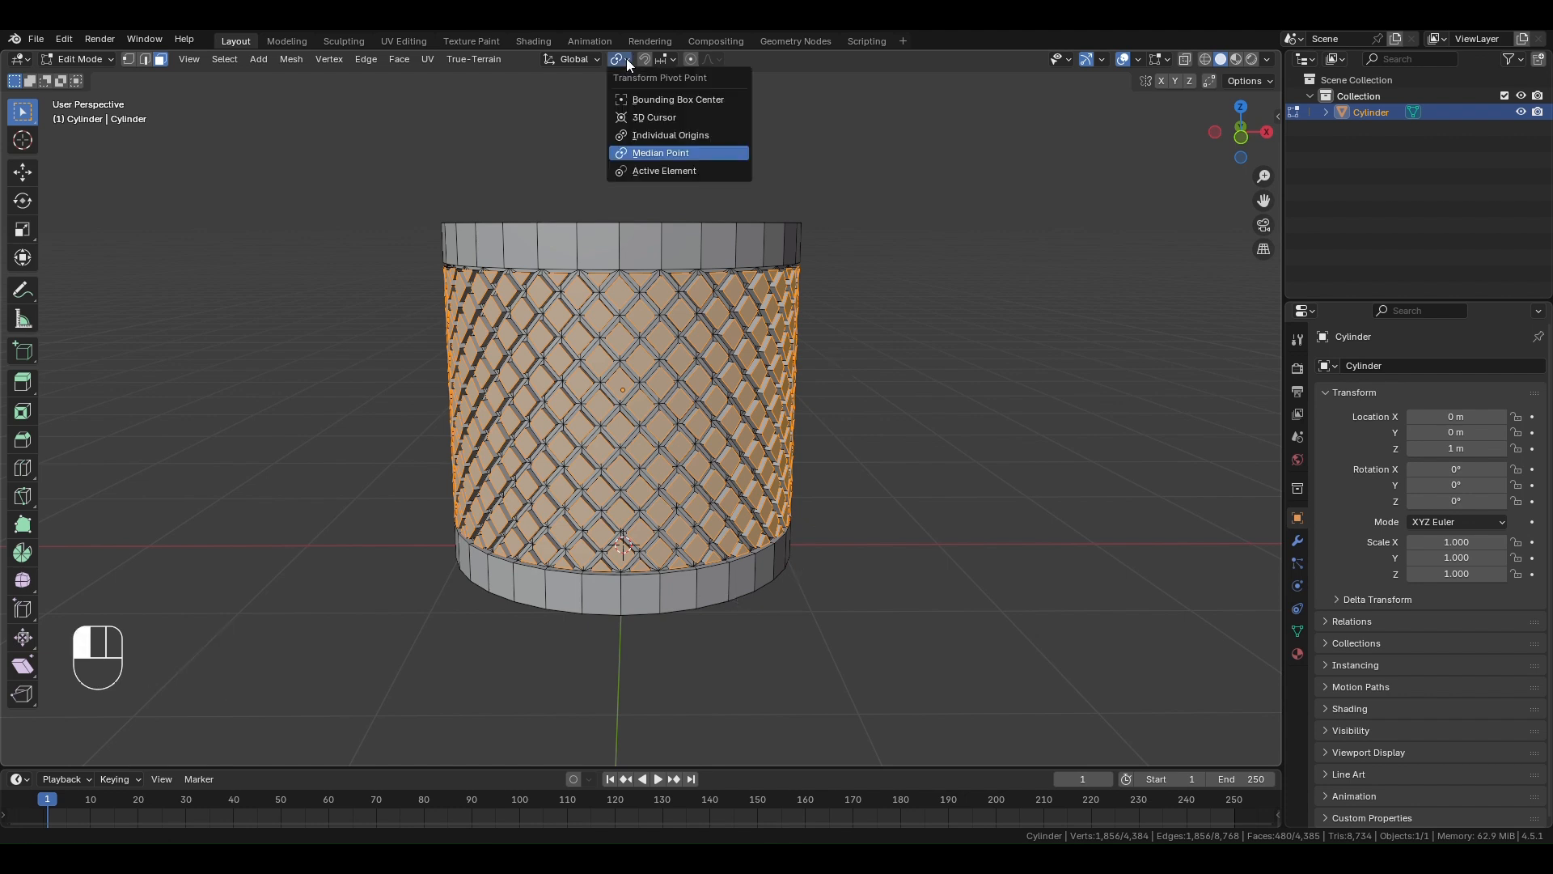
{"action": "left_click", "coordinate": [642, 138]}
{"action": "scroll", "coordinate": [623, 356], "scroll_direction": "up", "scroll_amount": 2}
{"action": "middle_click_drag", "start_coordinate": [627, 365], "coordinate": [627, 411], "text": "shift"}
{"action": "key", "text": "s"}
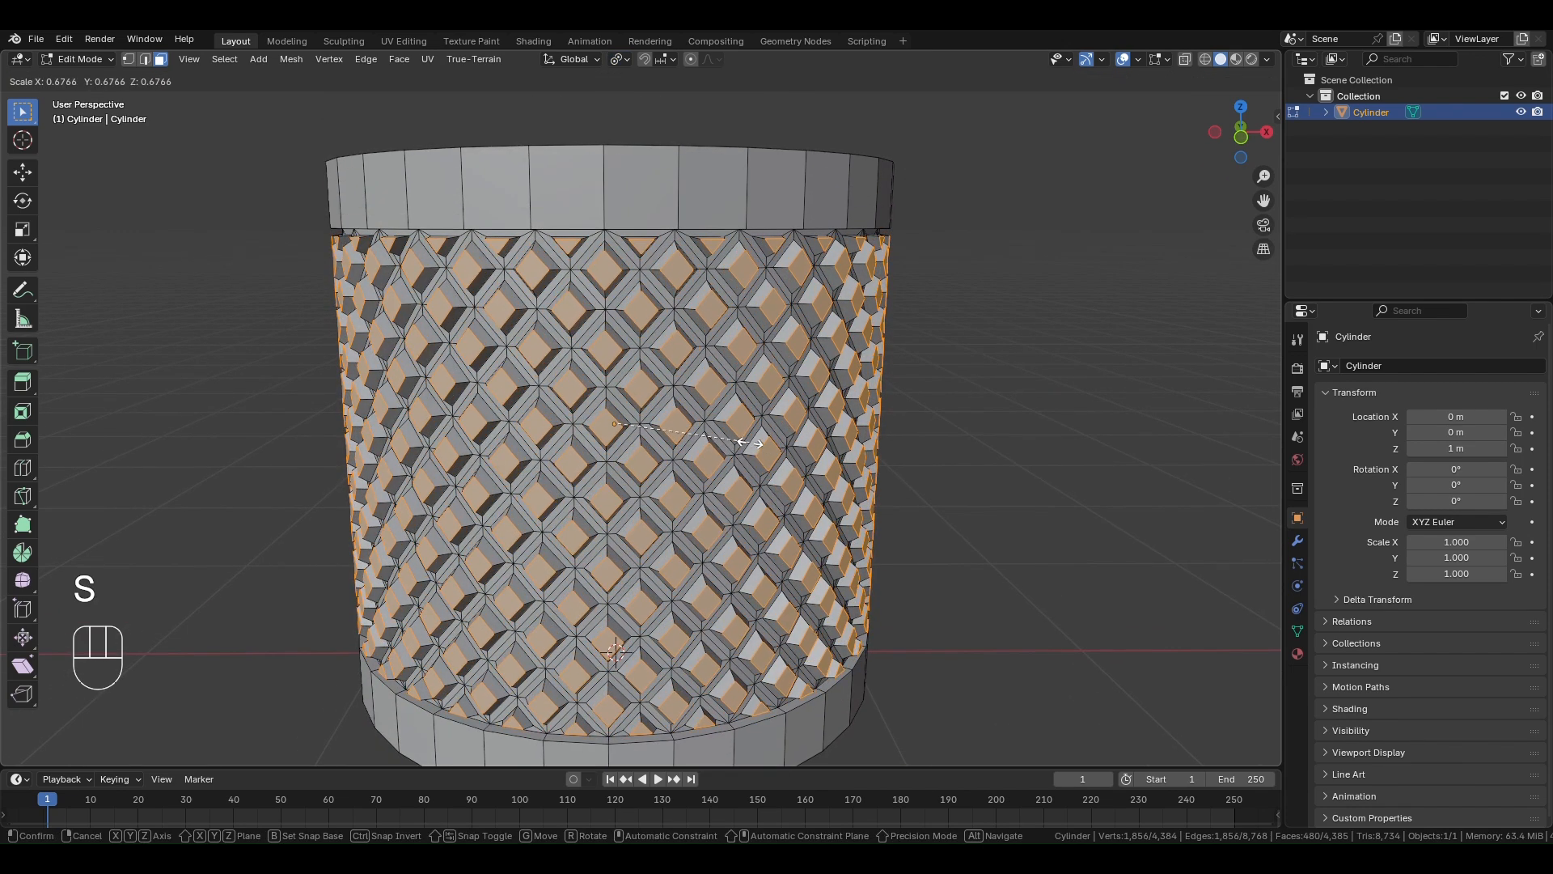
{"action": "left_click", "coordinate": [739, 440]}
{"action": "scroll", "coordinate": [792, 457], "scroll_direction": "down", "scroll_amount": 3}
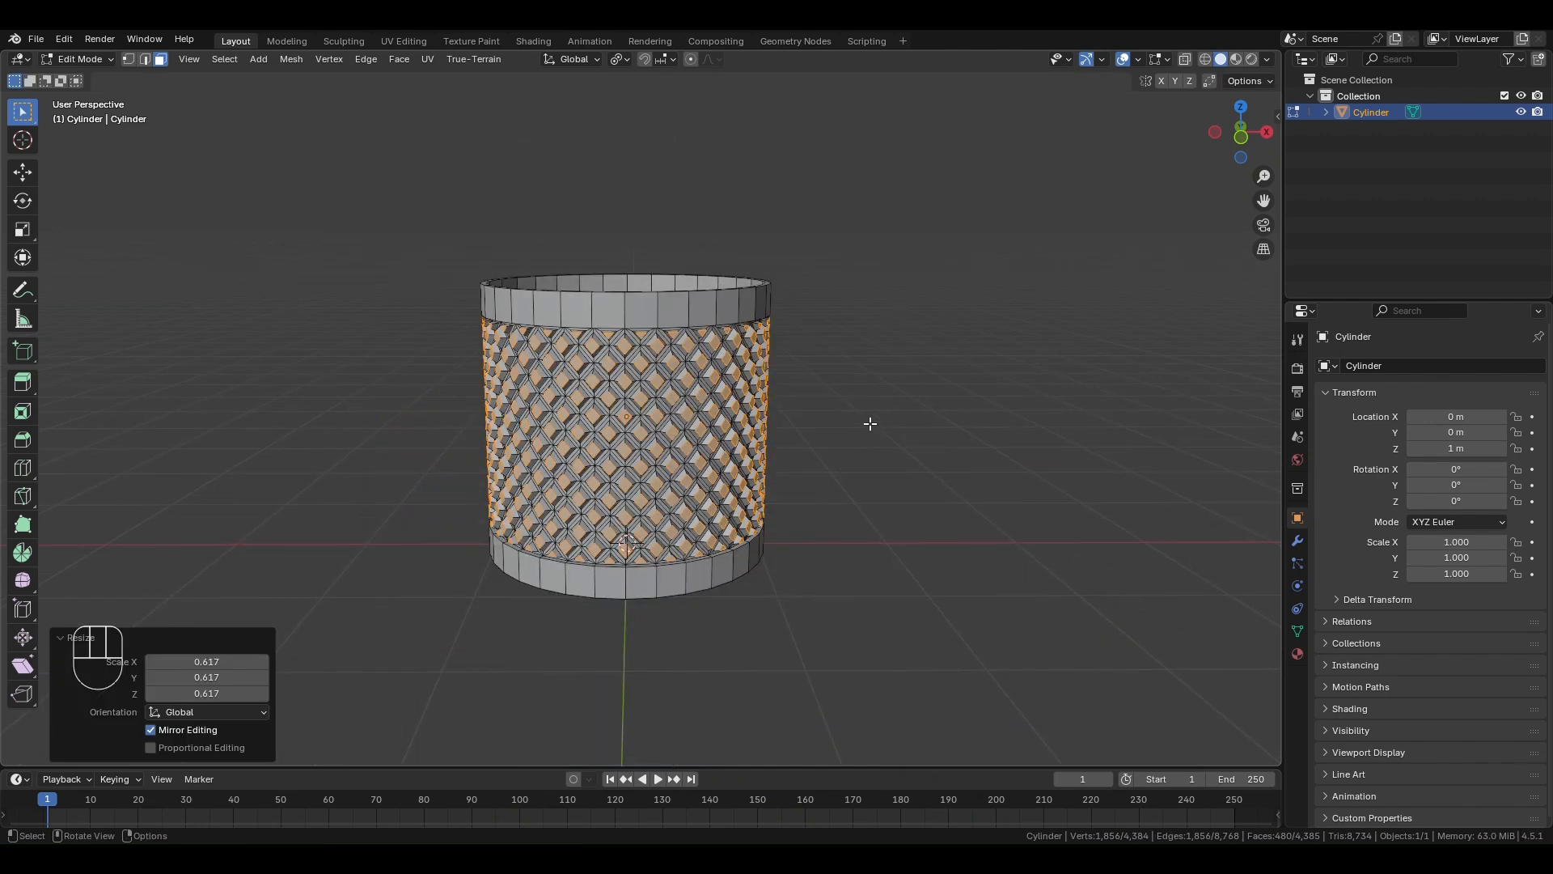
- Extrude the inner edge loop of the top rim inward, scaling it to about 0.95
{"action": "key", "text": "alt+a"}
{"action": "middle_click_drag", "start_coordinate": [870, 424], "coordinate": [809, 485]}
{"action": "left_click", "coordinate": [145, 59]}
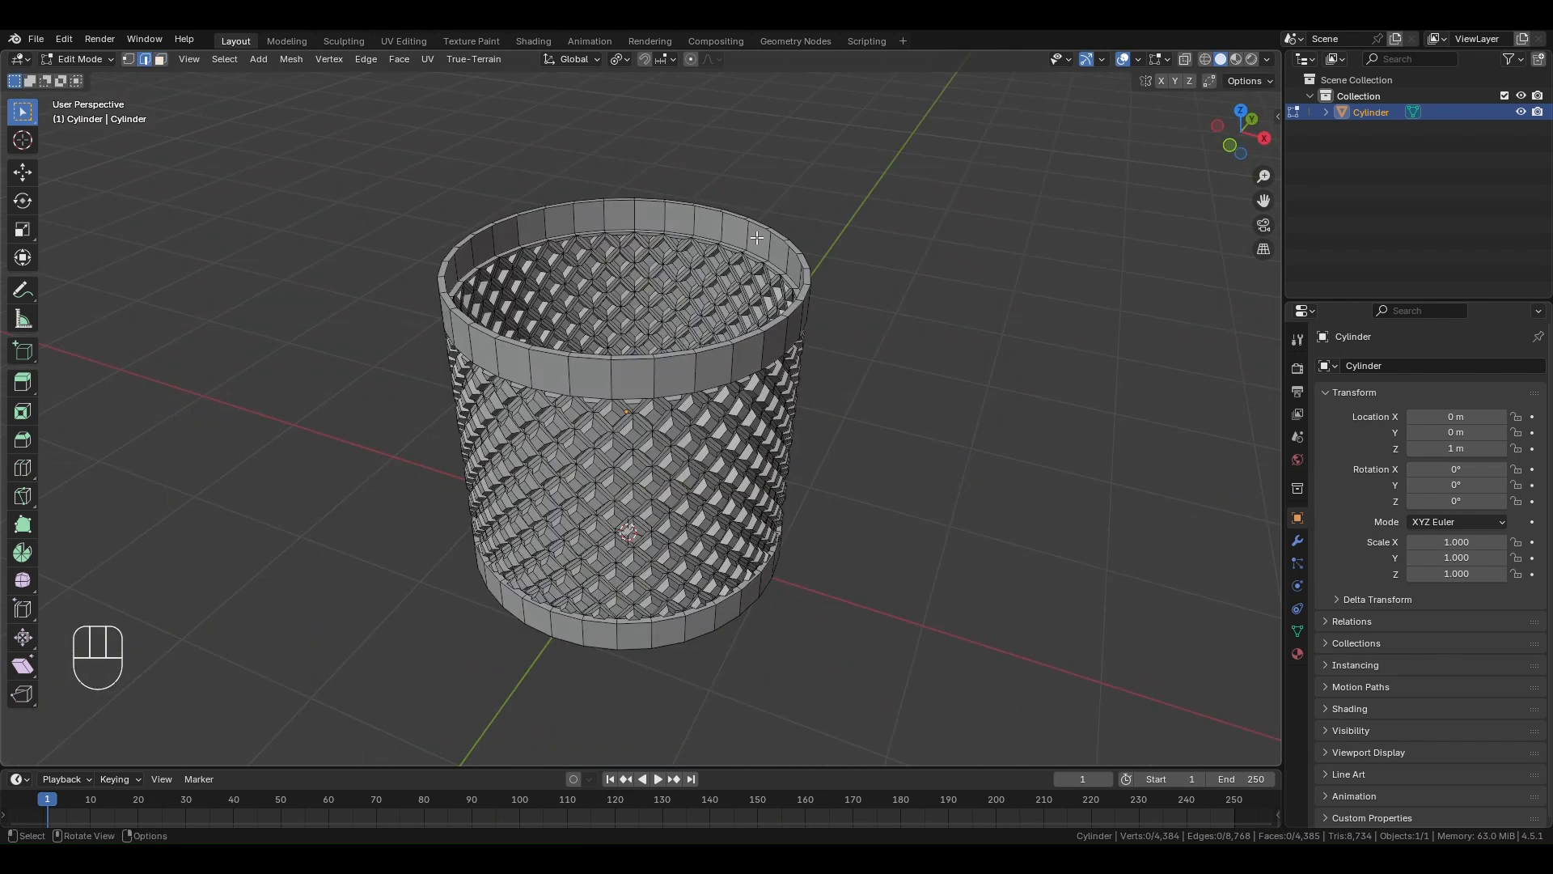
{"action": "key", "text": "alt"}
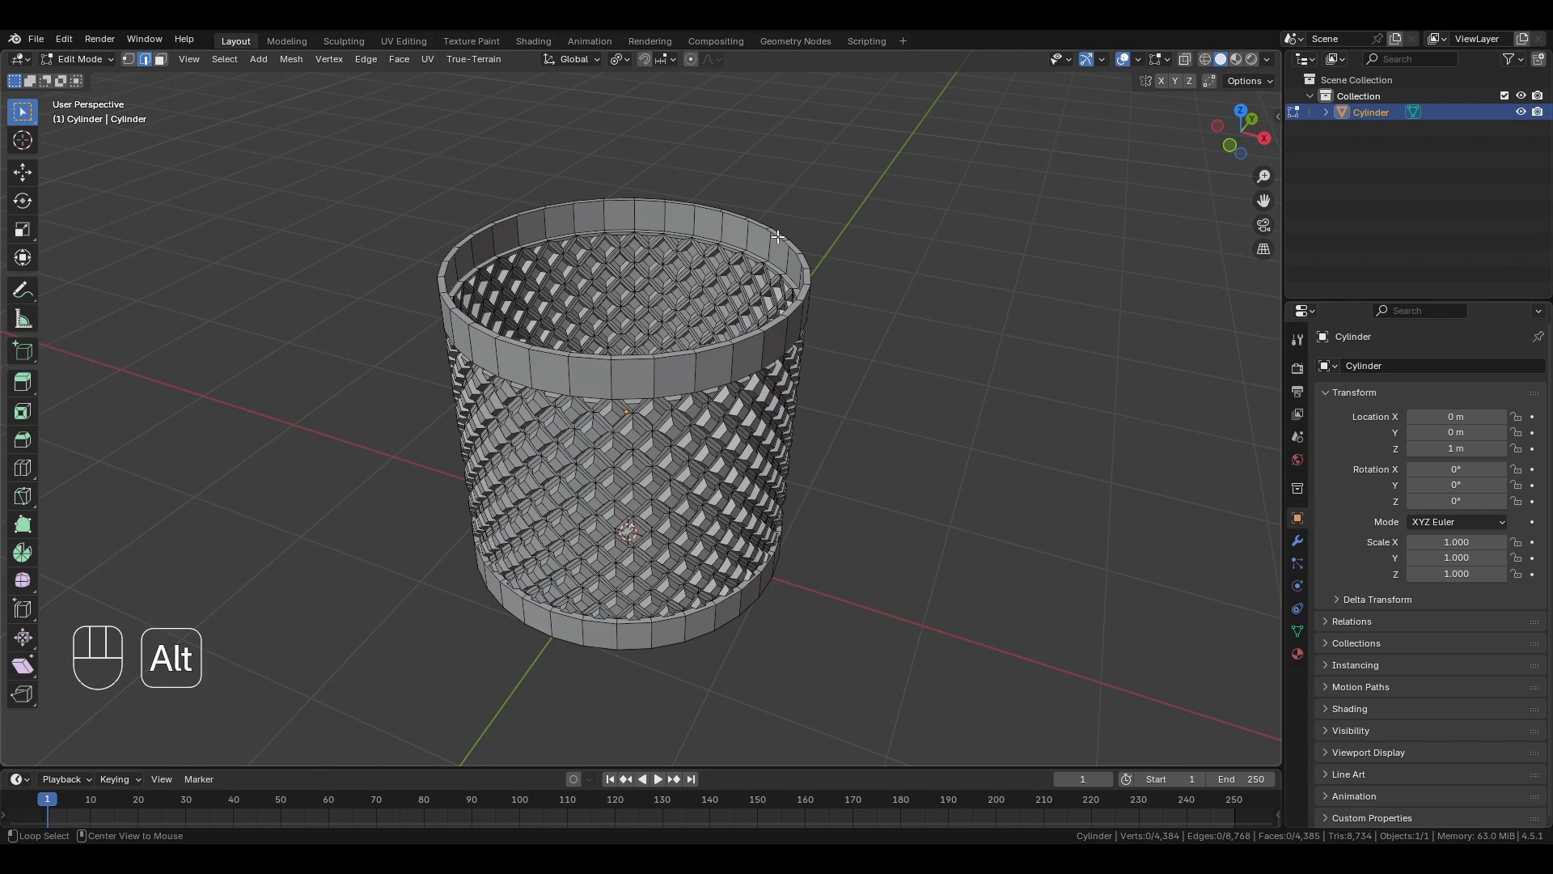
{"action": "left_click", "coordinate": [777, 236], "text": "alt"}
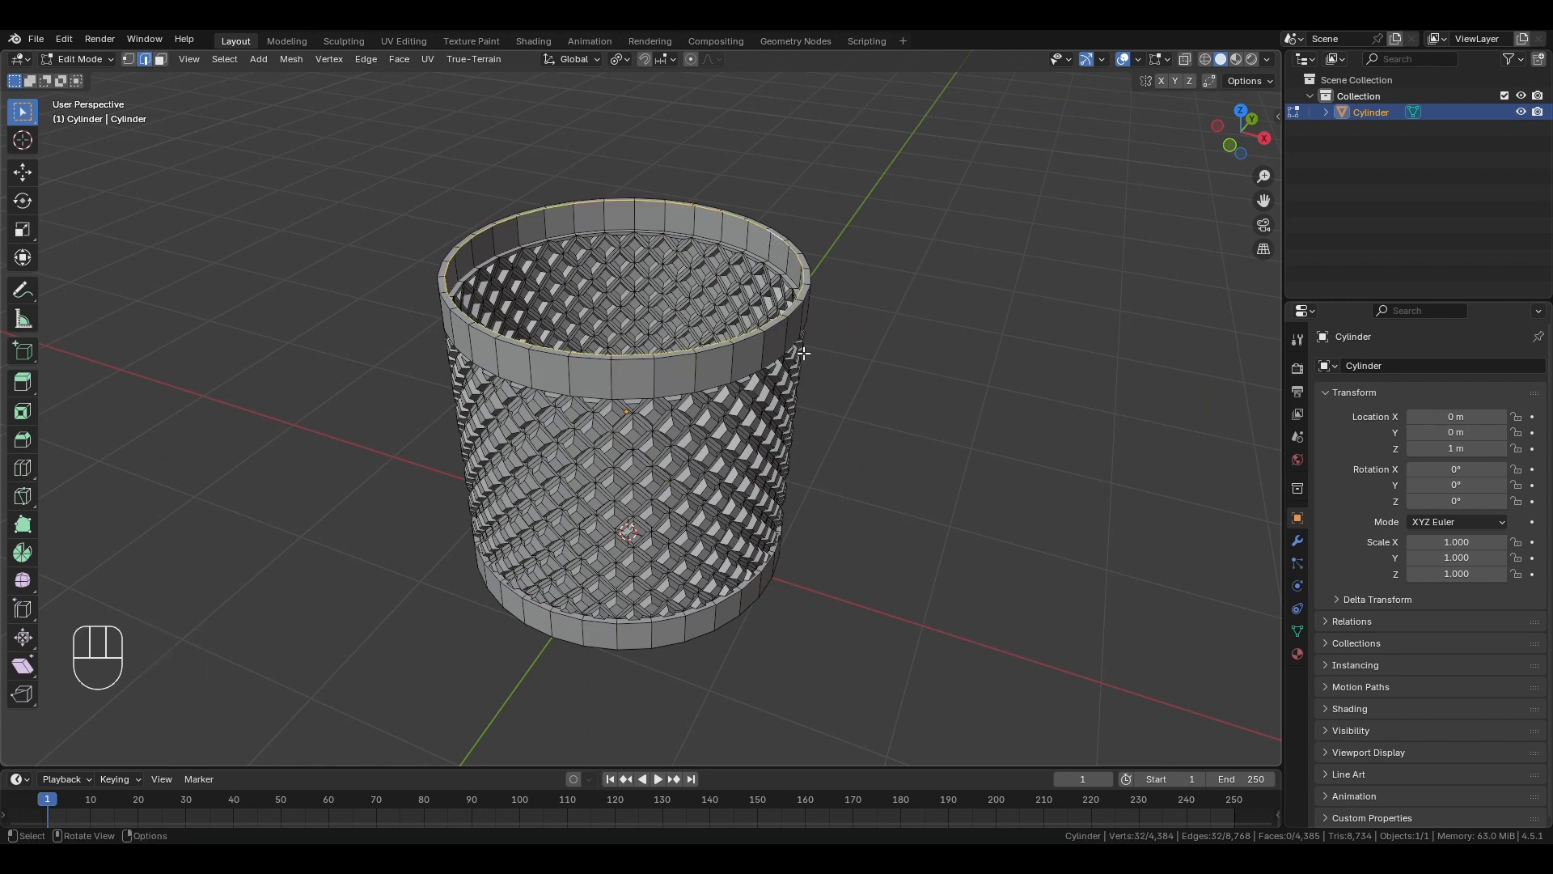
{"action": "key", "text": "e"}
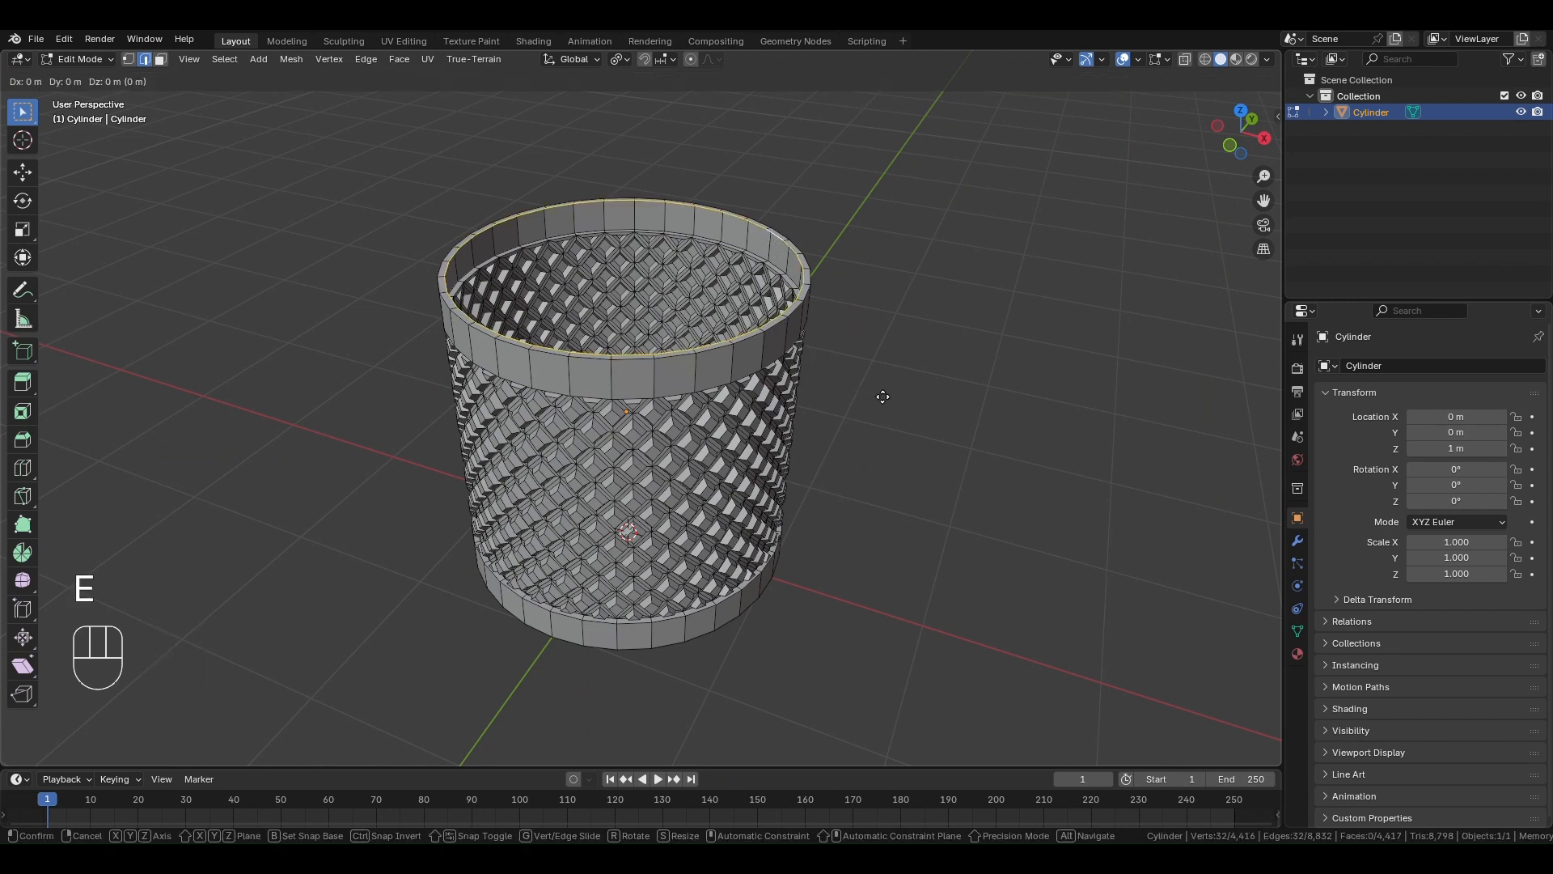
{"action": "key", "text": "s"}
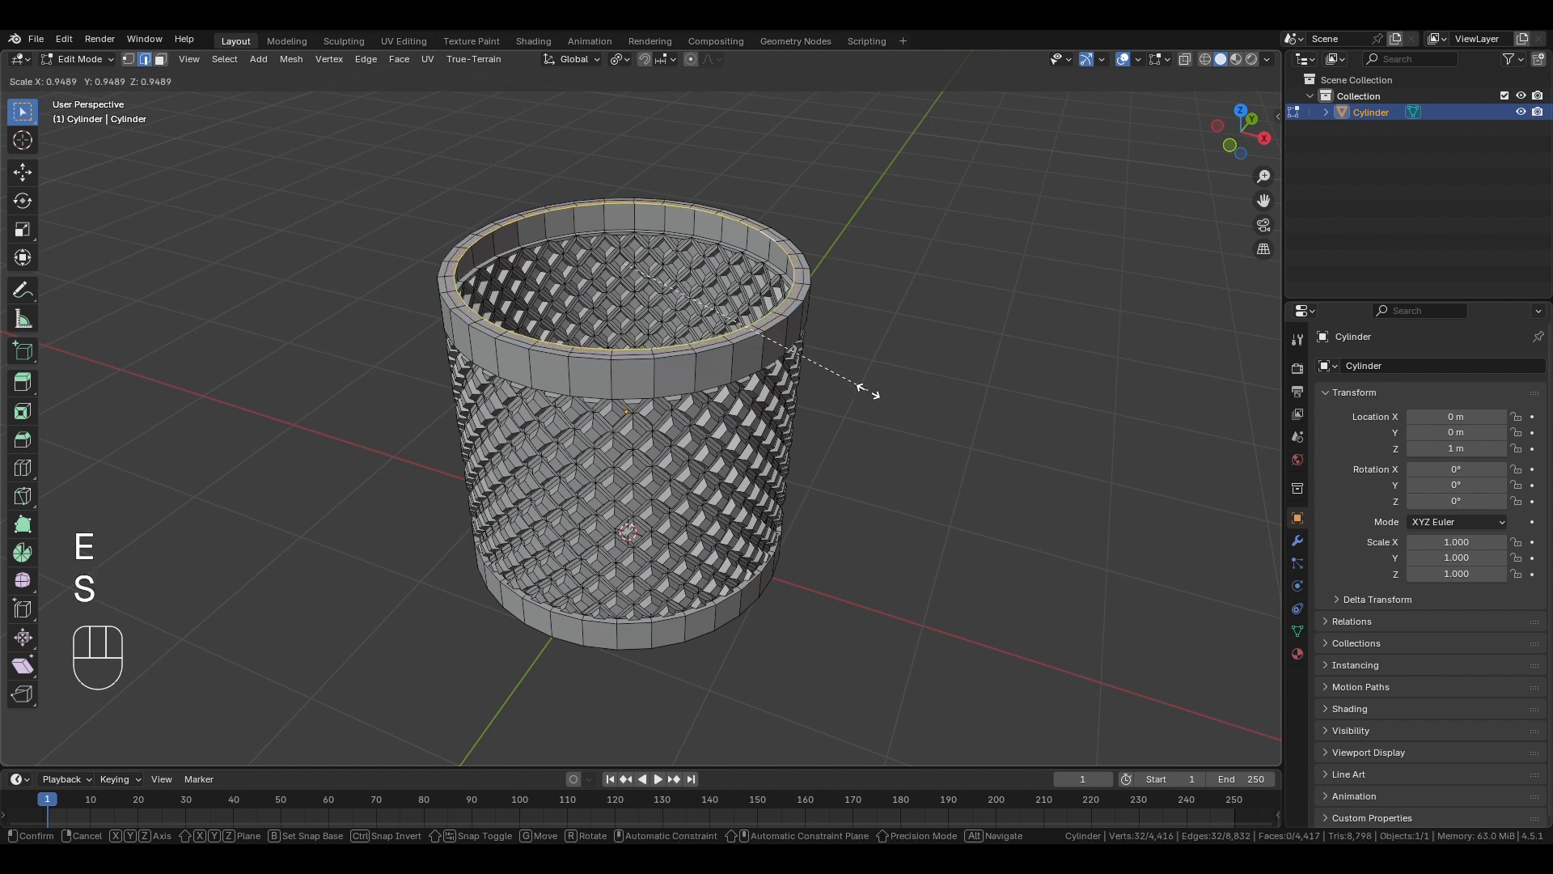
{"action": "left_click", "coordinate": [868, 391]}
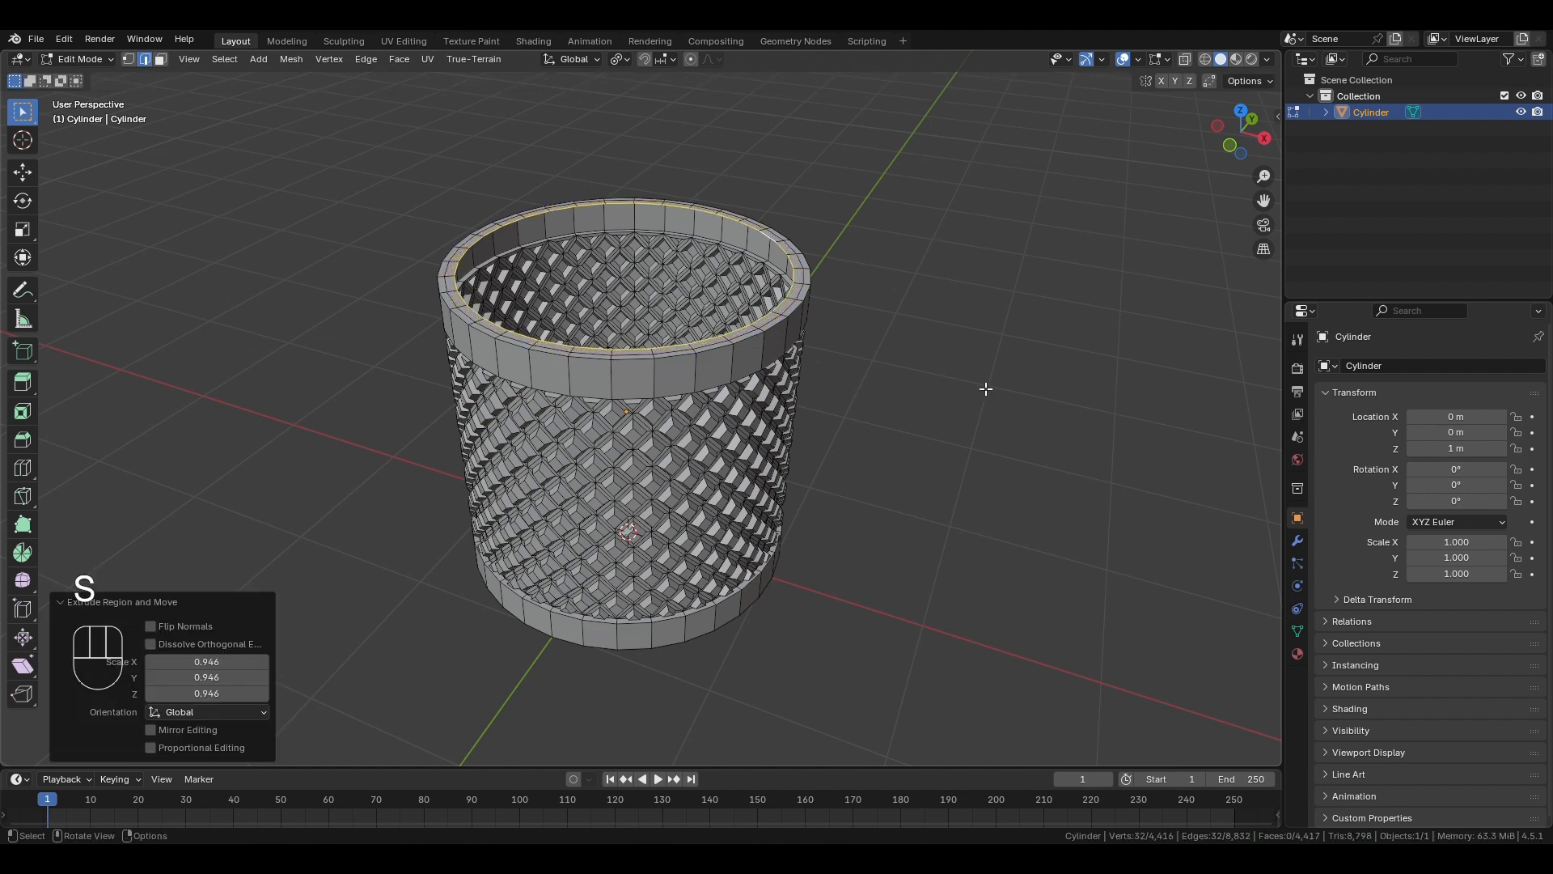
- From the front view with X-ray on, extrude the inner rim edge loop down along Z by about 1.795 m
{"action": "key", "text": "KP_1"}
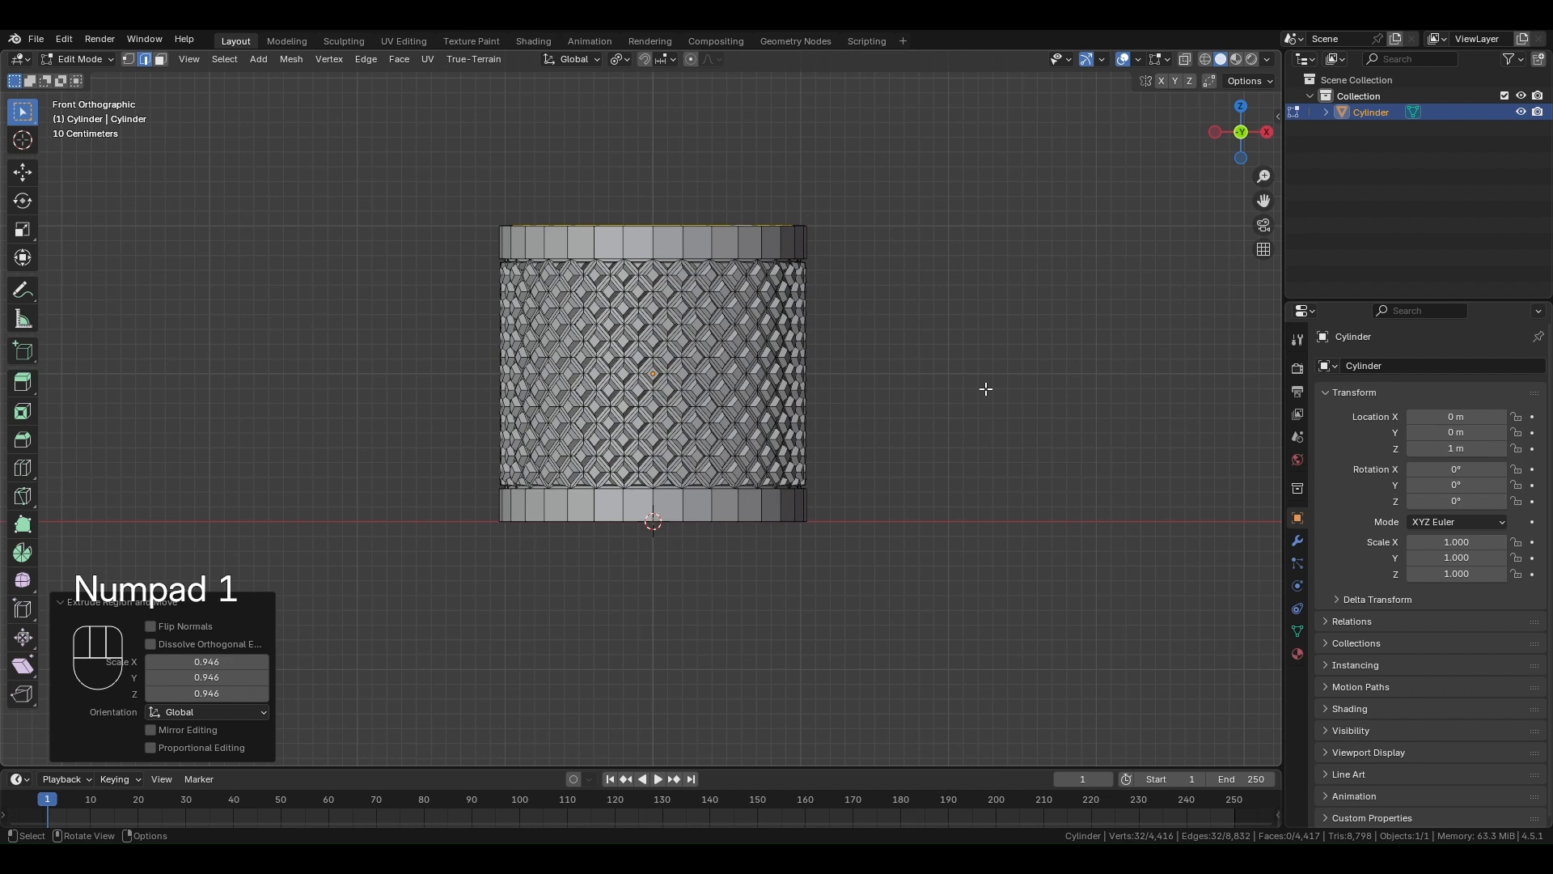
{"action": "left_click", "coordinate": [1187, 59]}
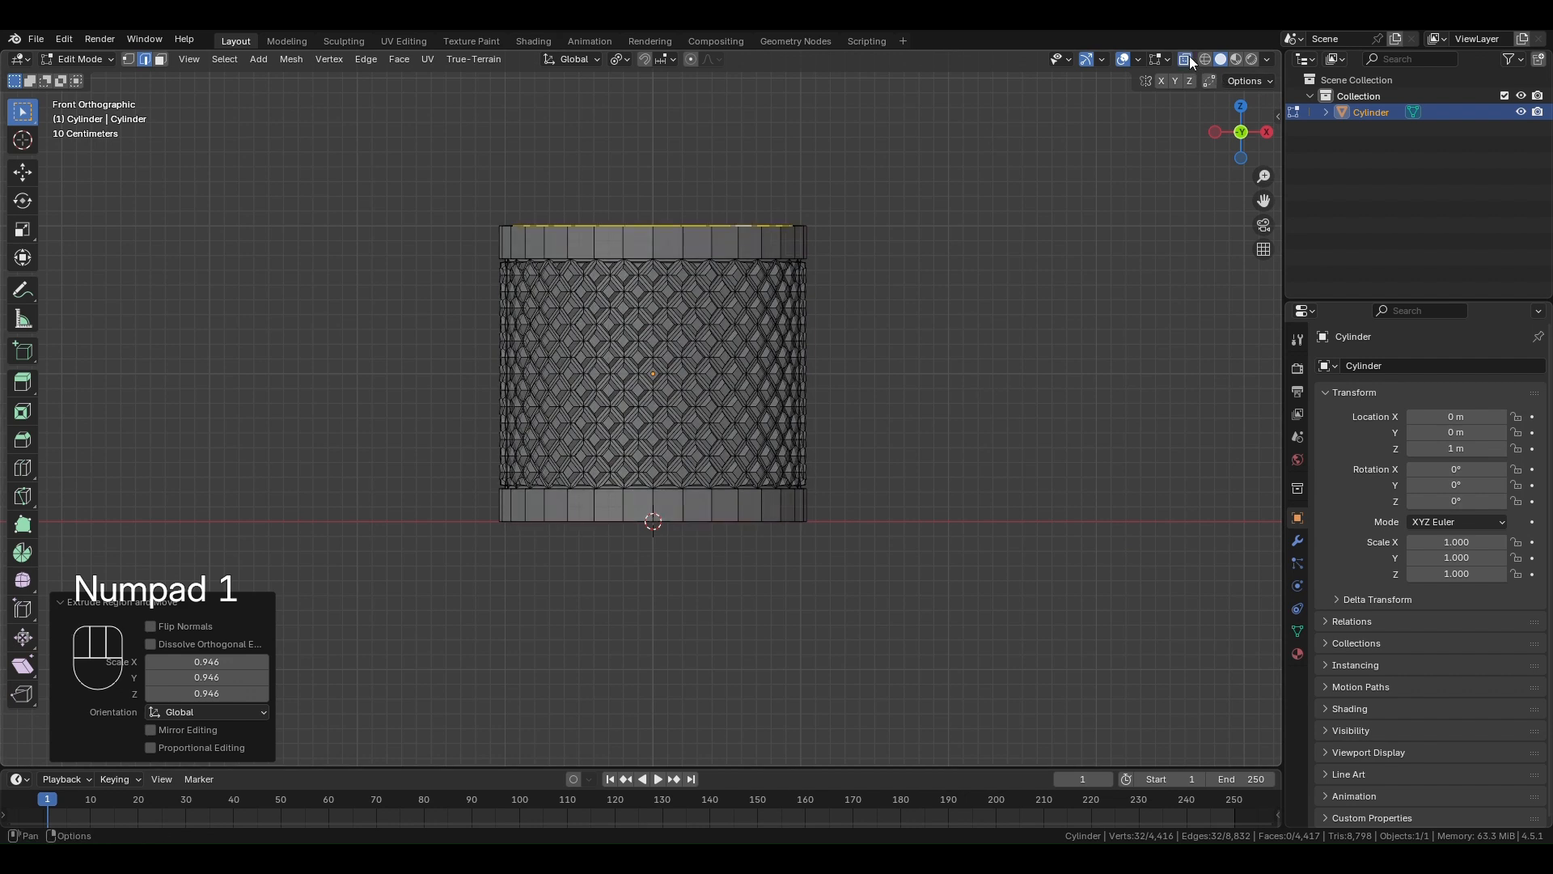
{"action": "key", "text": "e"}
{"action": "key", "text": "z"}
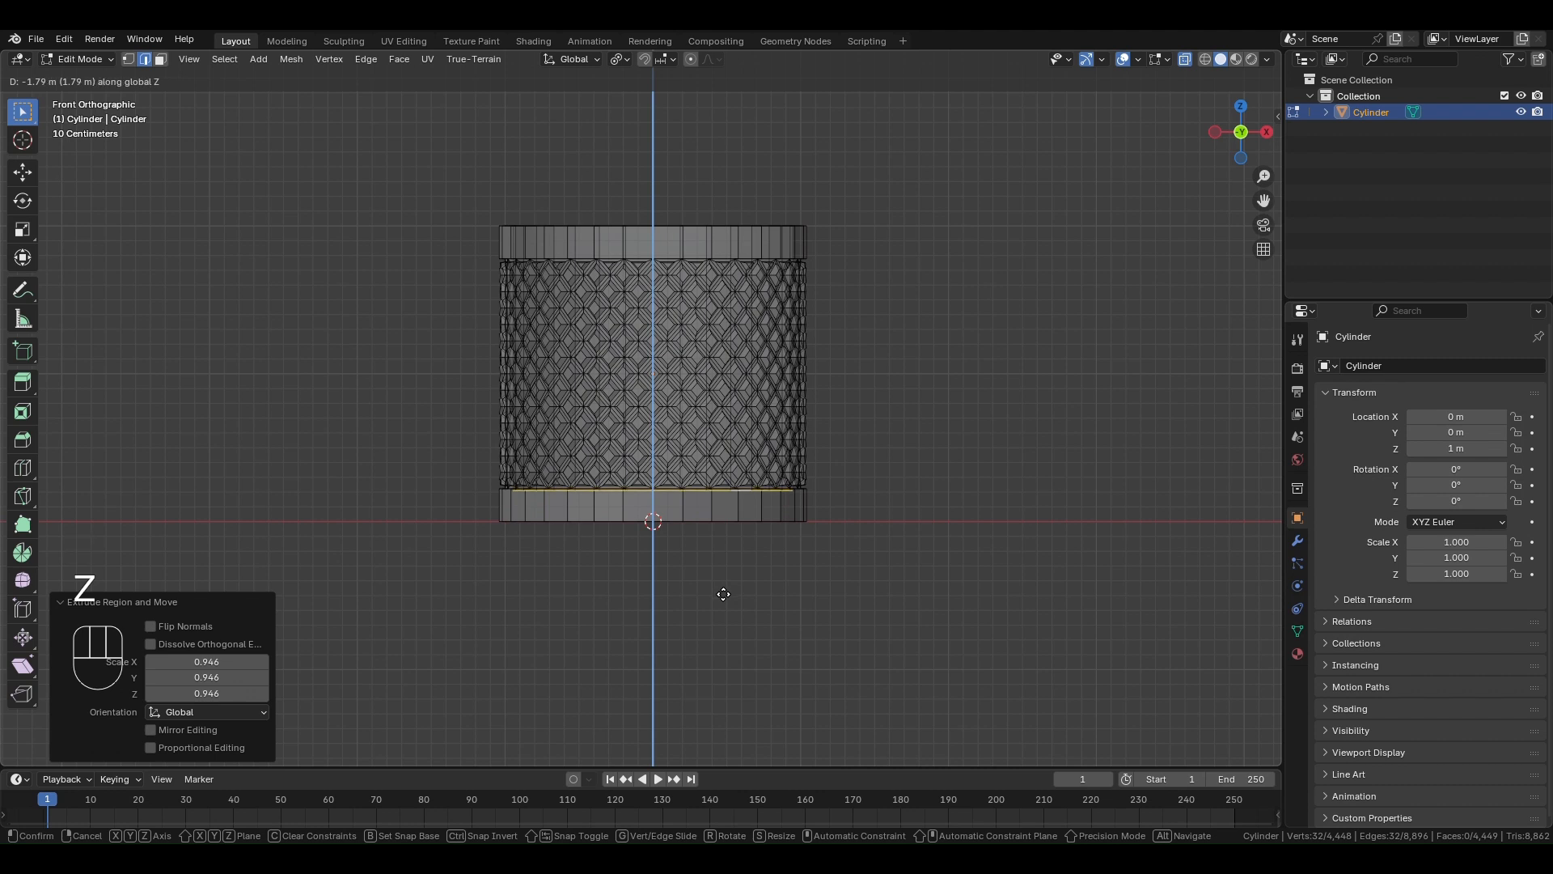
{"action": "left_click", "coordinate": [724, 593]}
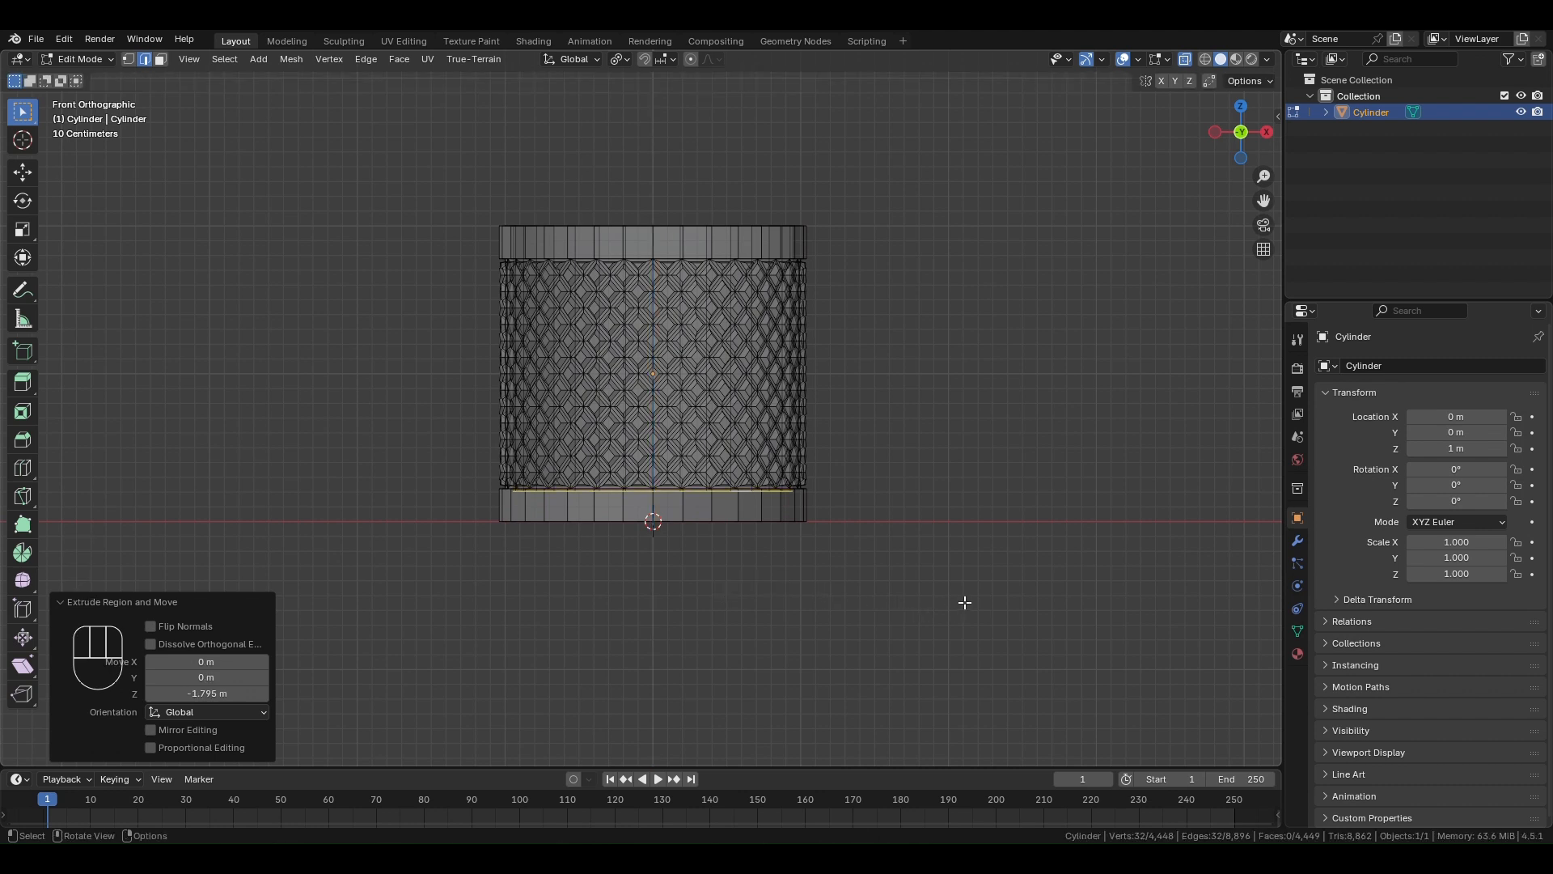
- Extrude the lower inner loop inward at about 0.89 scale and lower it about 0.055 m along Z
{"action": "key", "text": "e"}
{"action": "key", "text": "s"}
{"action": "left_click", "coordinate": [928, 592]}
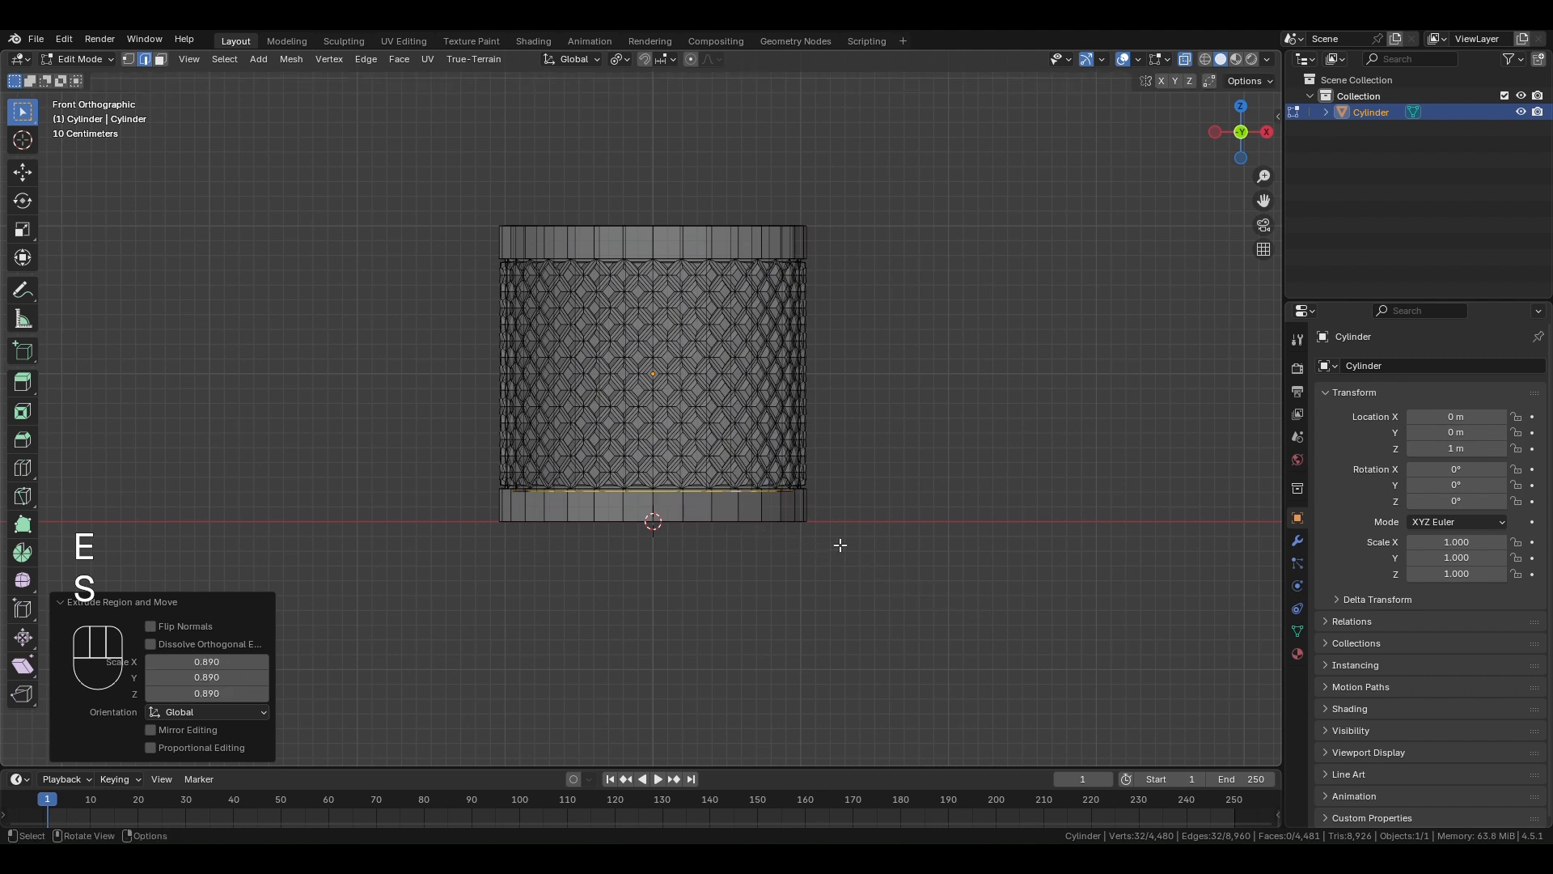
{"action": "key", "text": "g"}
{"action": "key", "text": "z"}
{"action": "left_click", "coordinate": [848, 550]}
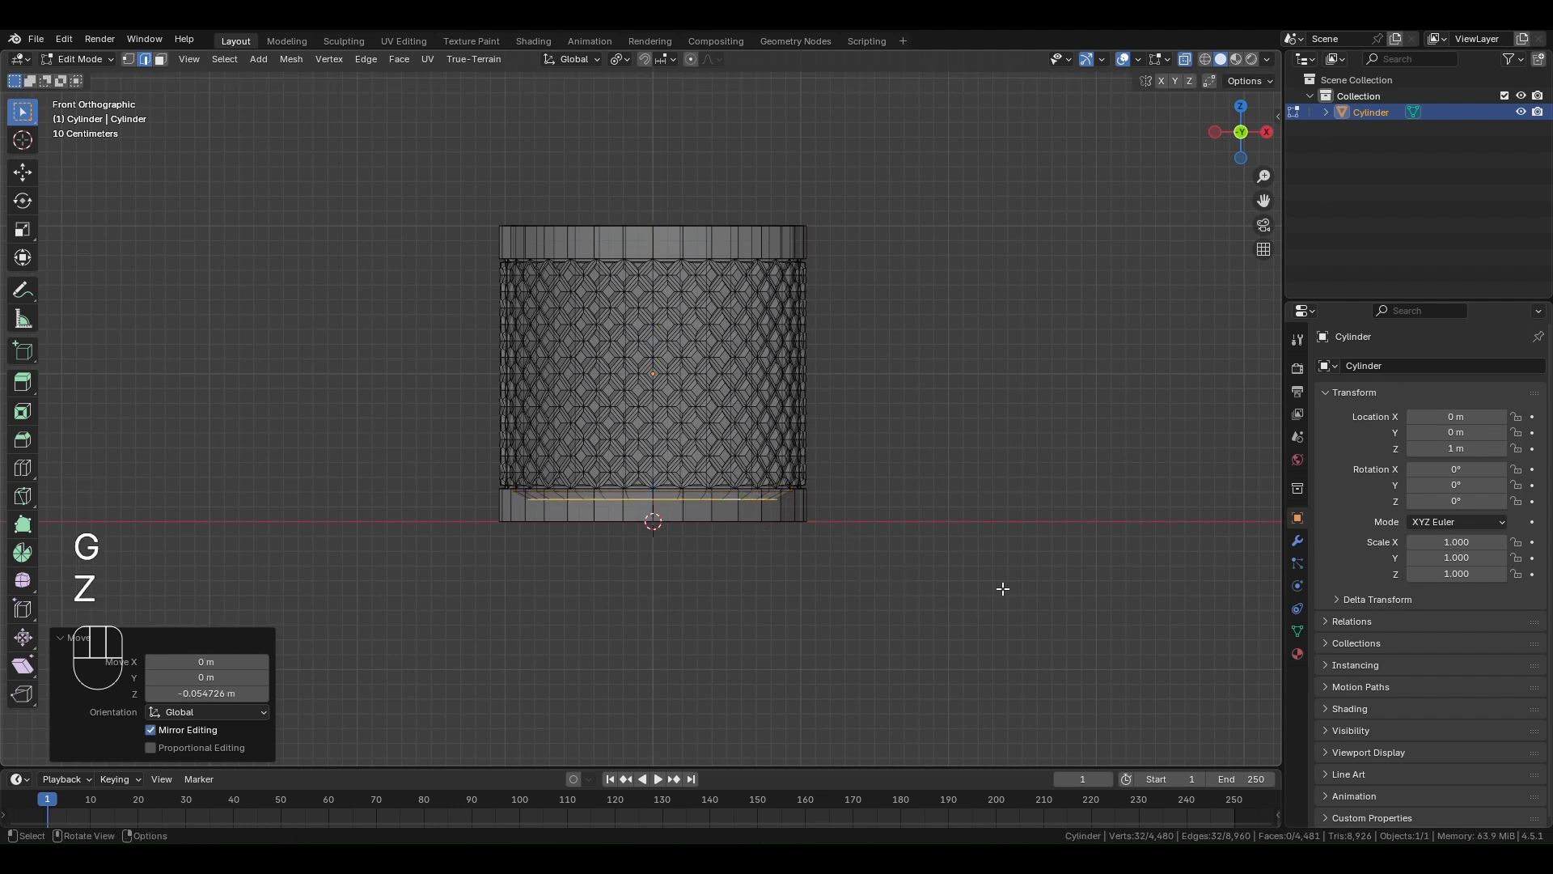
- Extrude the floor loop inward again at about 0.866 scale and lower it about 0.049 m along Z
{"action": "key", "text": "e"}
{"action": "key", "text": "s"}
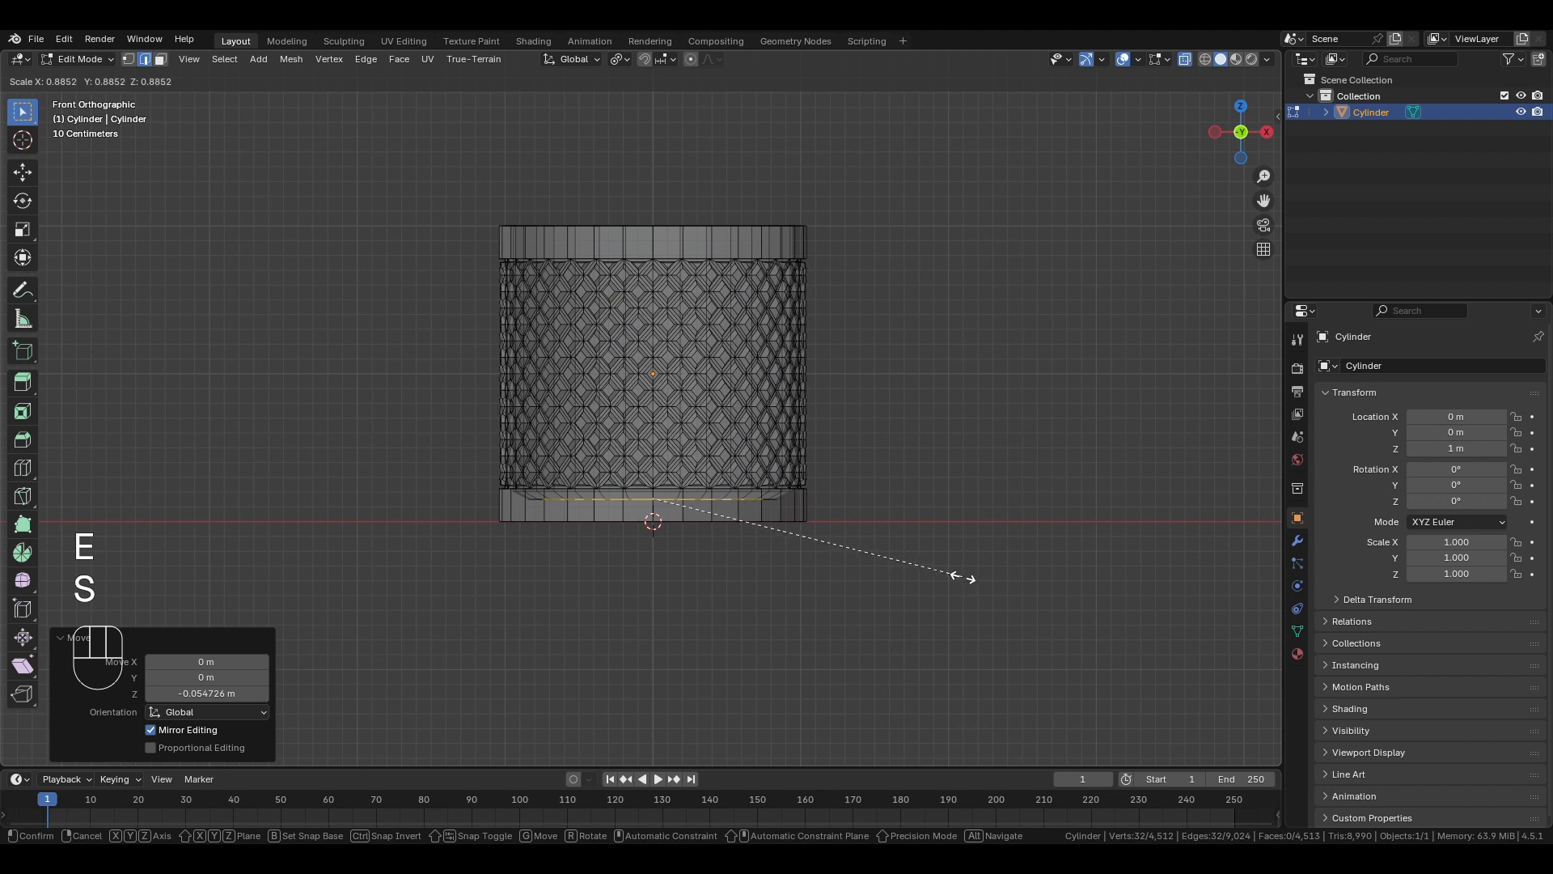
{"action": "left_click", "coordinate": [954, 572]}
{"action": "key", "text": "g"}
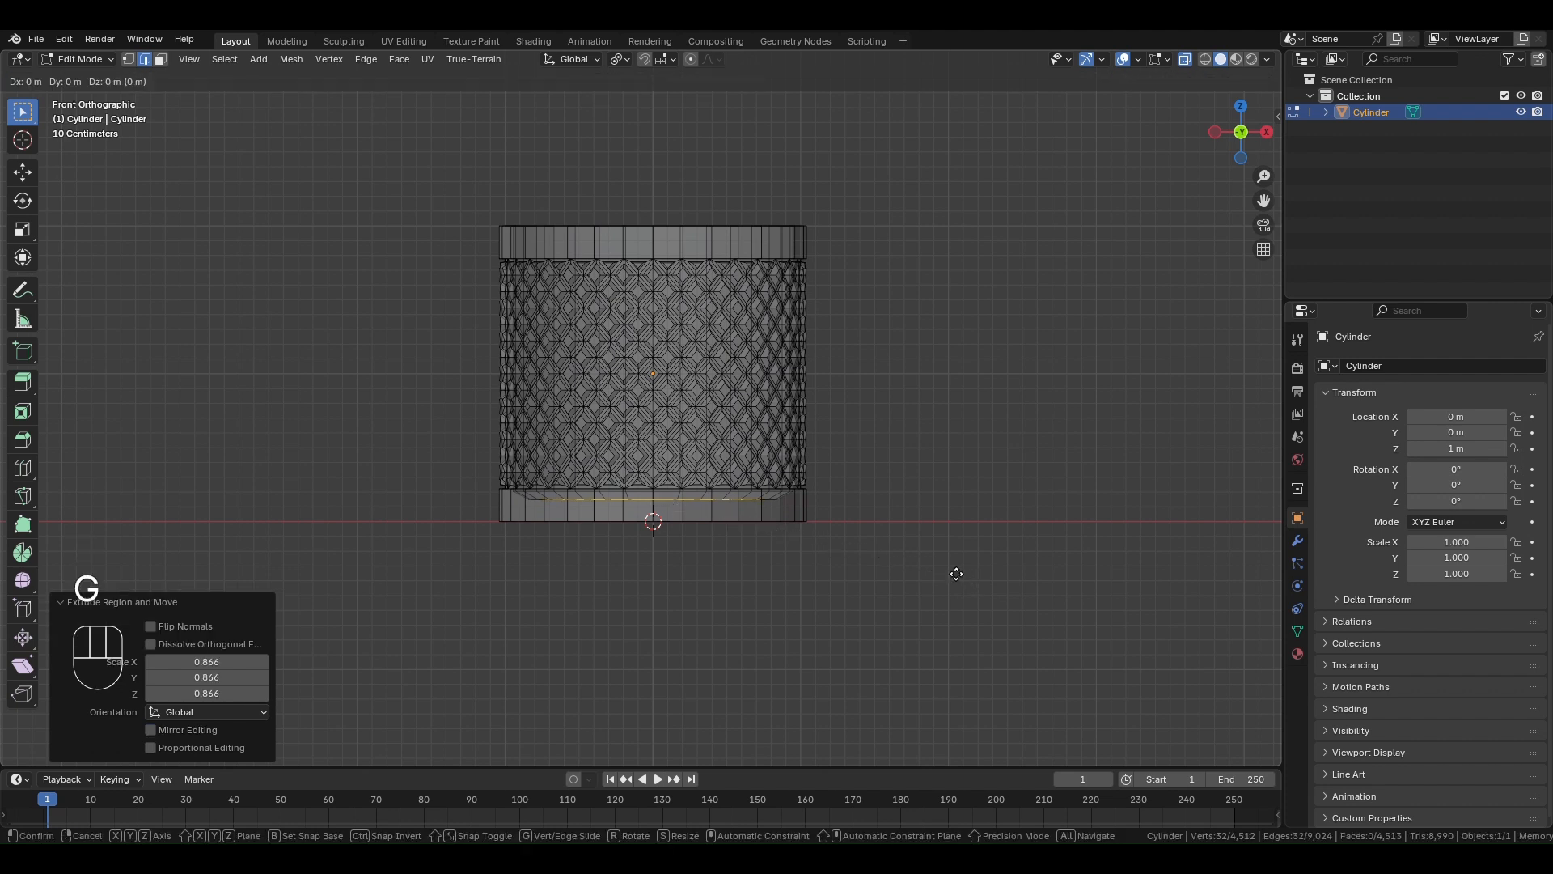
{"action": "key", "text": "z"}
{"action": "left_click", "coordinate": [962, 579]}
- Close the remaining floor opening with Grid Fill, then return to Object Mode with X-ray off
{"action": "middle_click_drag", "start_coordinate": [961, 579], "coordinate": [657, 485]}
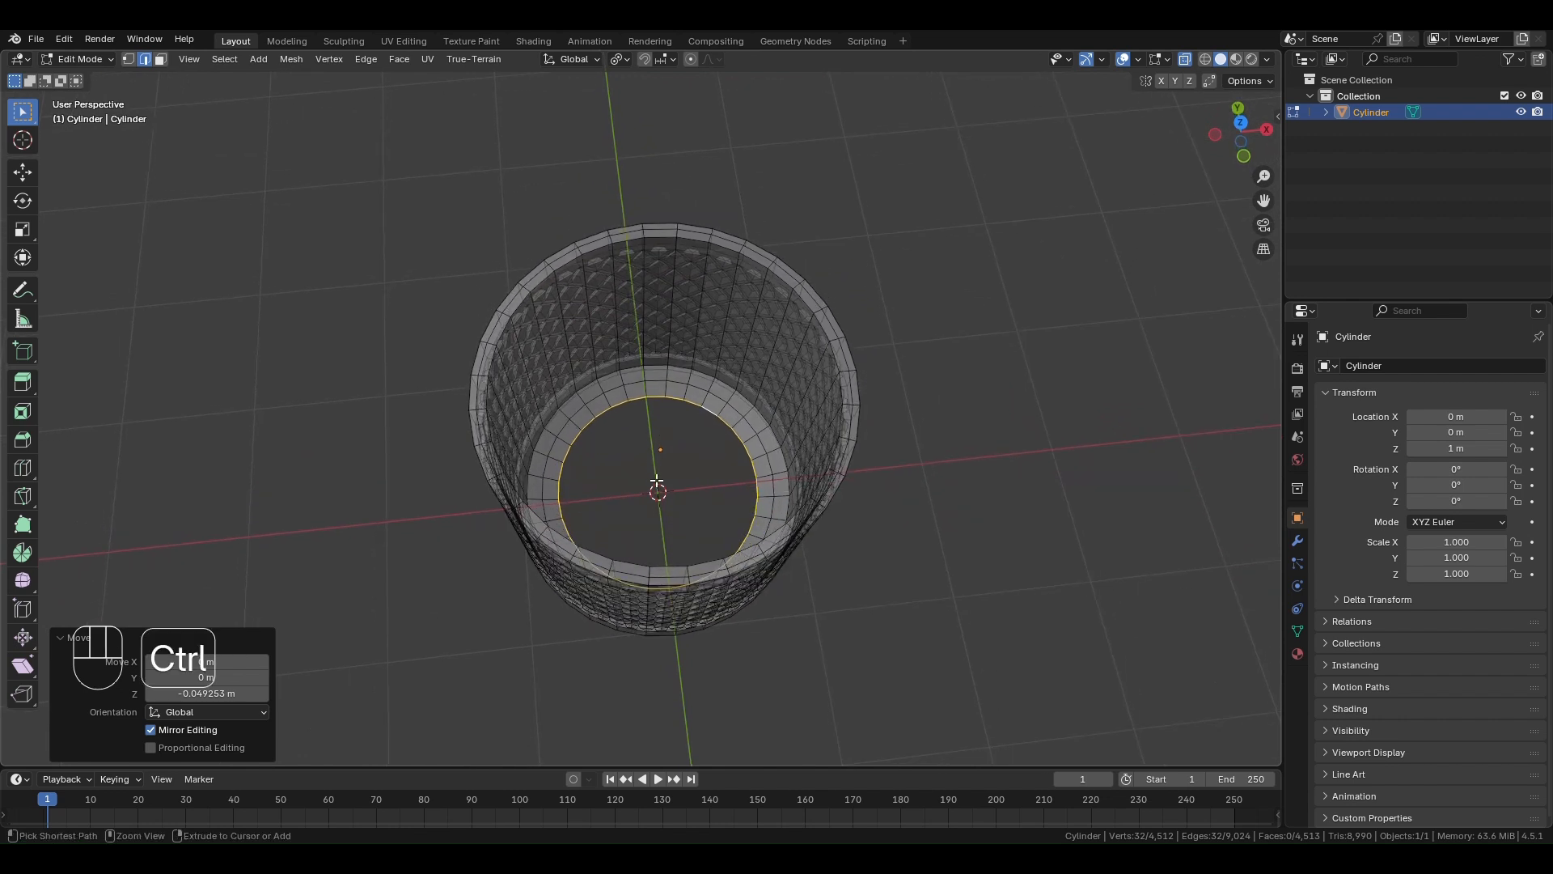
{"action": "key", "text": "ctrl+f"}
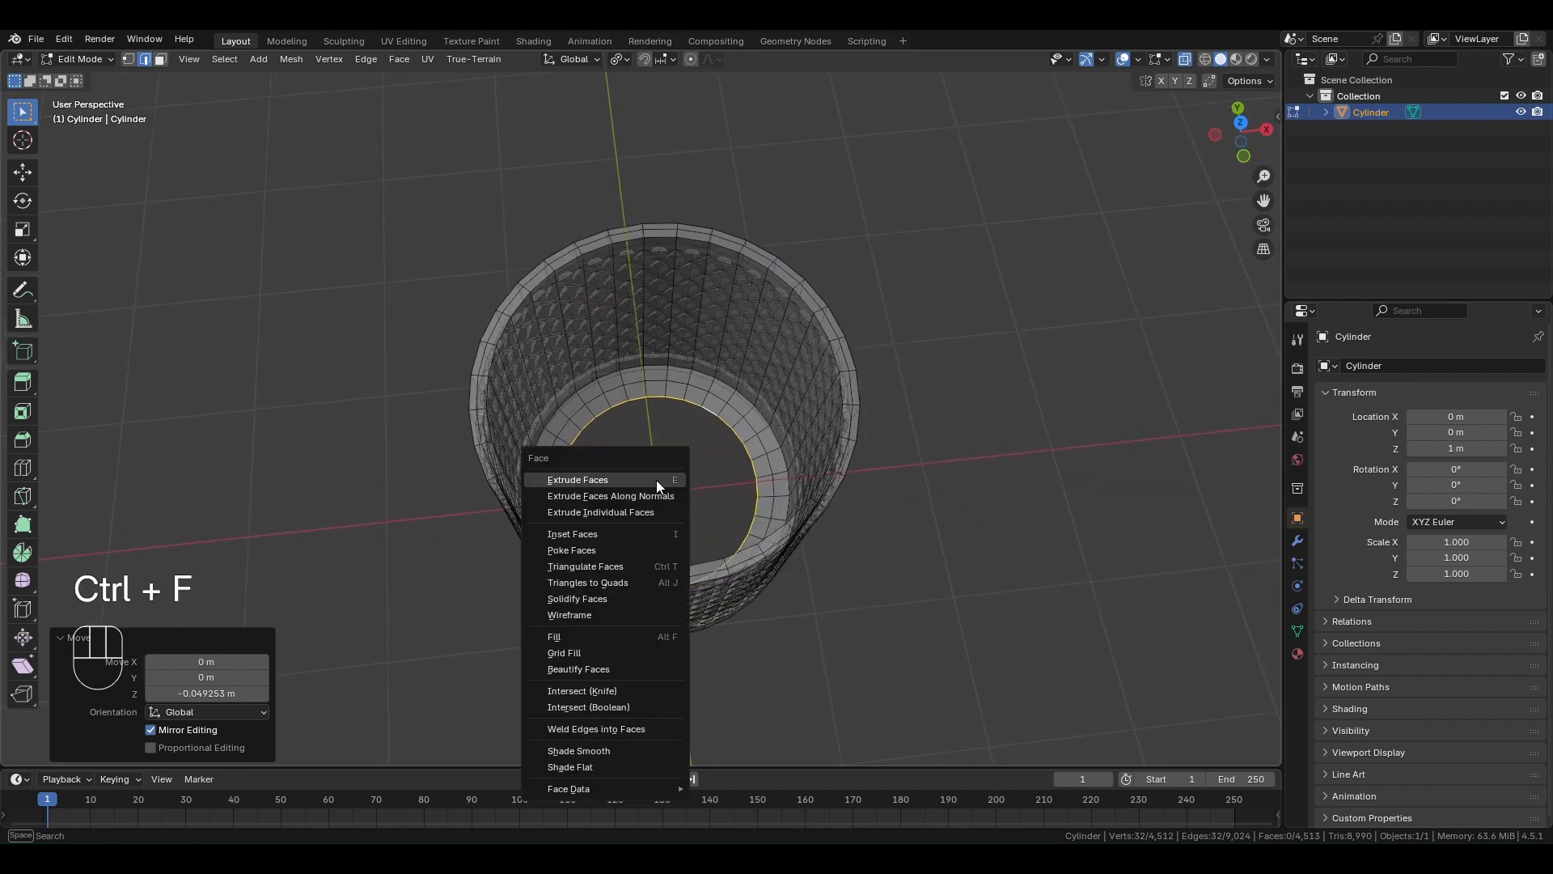
{"action": "left_click", "coordinate": [610, 652]}
{"action": "left_click", "coordinate": [990, 456]}
{"action": "key", "text": "Tab"}
{"action": "middle_click_drag", "start_coordinate": [991, 457], "coordinate": [873, 473]}
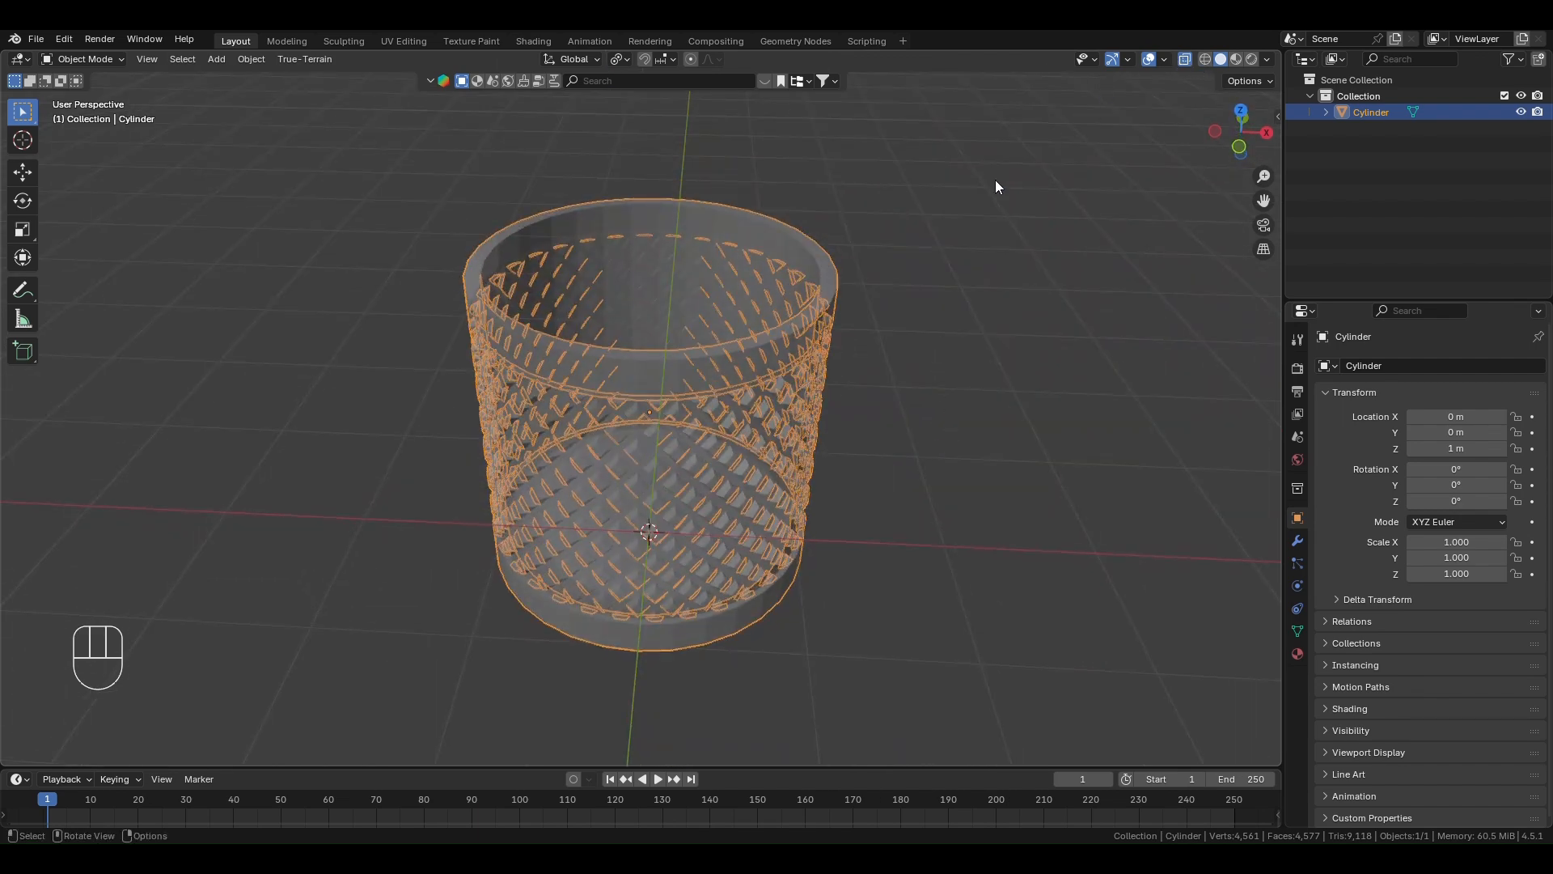
{"action": "left_click", "coordinate": [1186, 59]}
- Apply Shade Auto Smooth to the container
{"action": "middle_click_drag", "start_coordinate": [885, 395], "coordinate": [835, 443]}
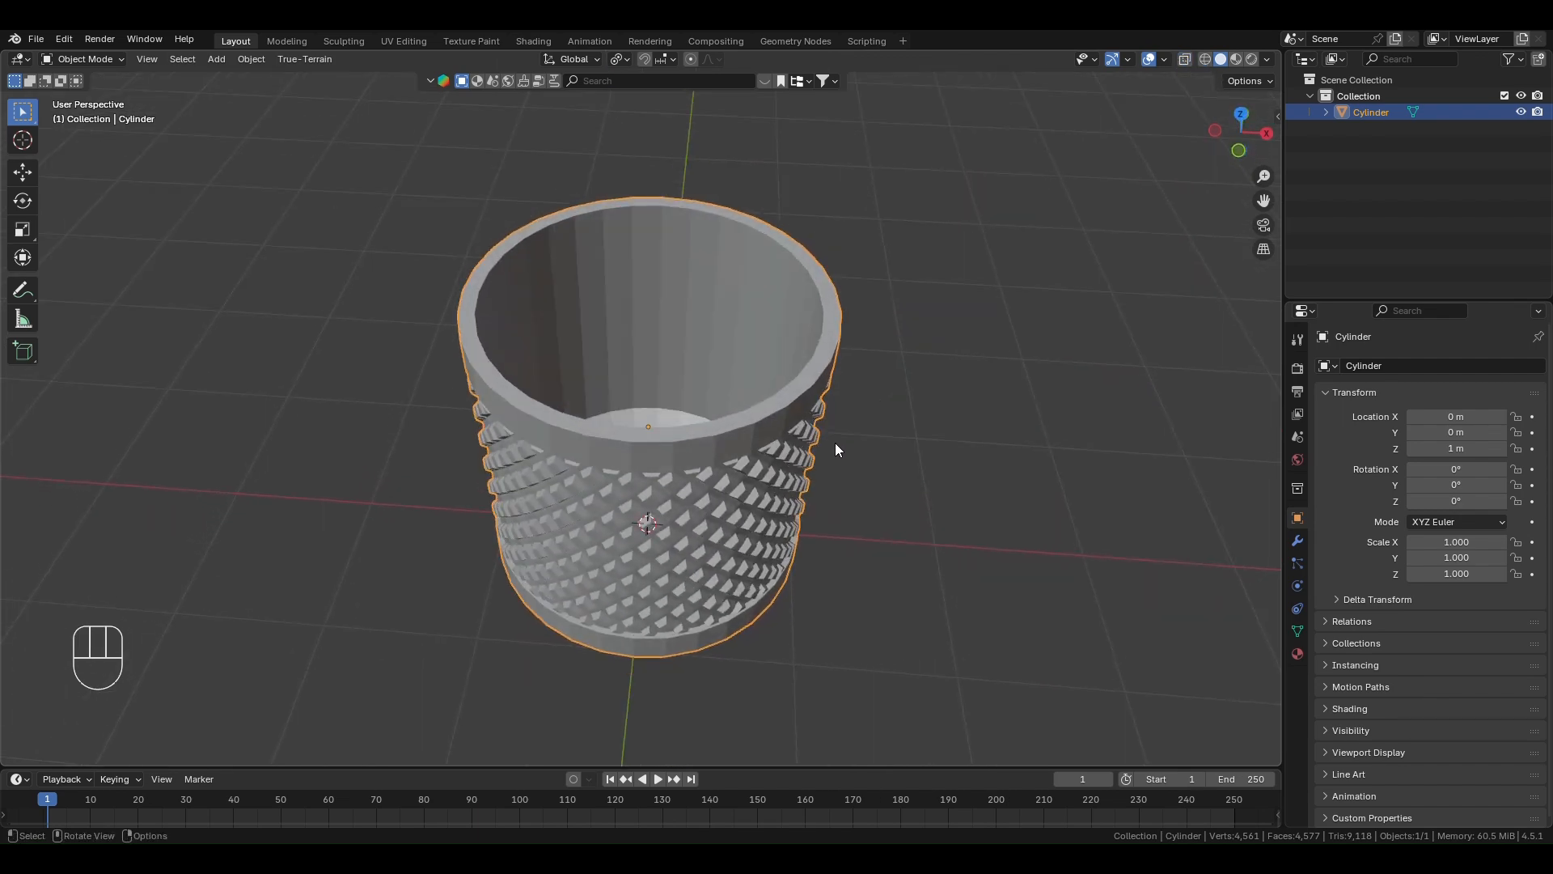
{"action": "scroll", "coordinate": [842, 401], "scroll_direction": "down", "scroll_amount": 2}
{"action": "scroll", "coordinate": [842, 401], "scroll_direction": "up", "scroll_amount": 3}
{"action": "right_click", "coordinate": [786, 425]}
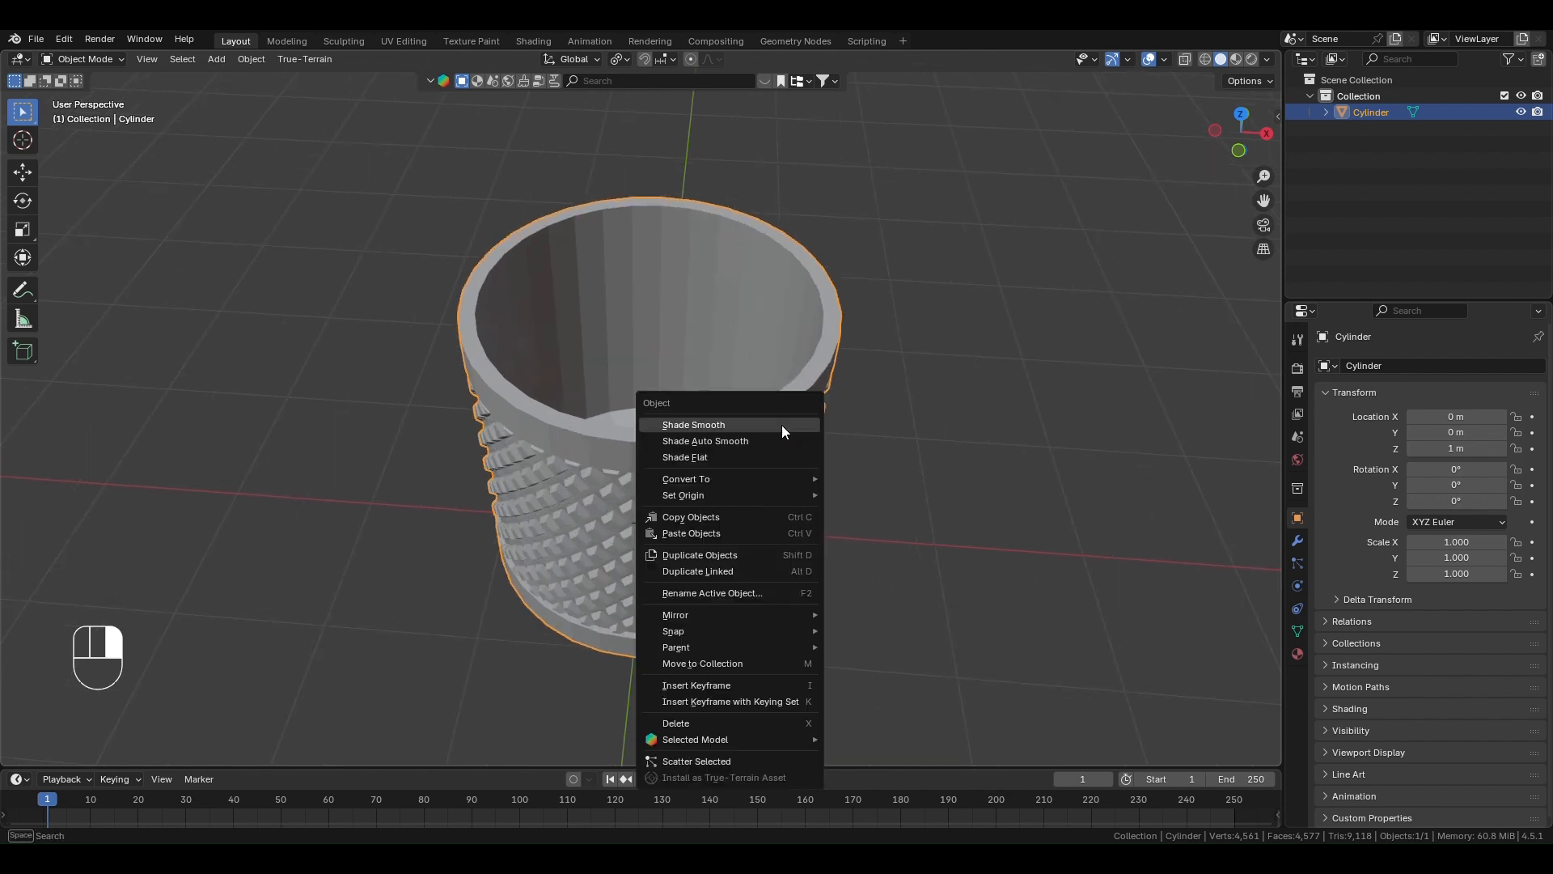
{"action": "left_click", "coordinate": [750, 439]}
{"action": "middle_click_drag", "start_coordinate": [751, 438], "coordinate": [847, 372]}
{"action": "left_click", "coordinate": [948, 338]}
{"action": "left_click", "coordinate": [683, 305]}
- Raise the middle edge loop of the rim's top face about 0.032 m along Z and bevel it with three segments
{"action": "key", "text": "Tab"}
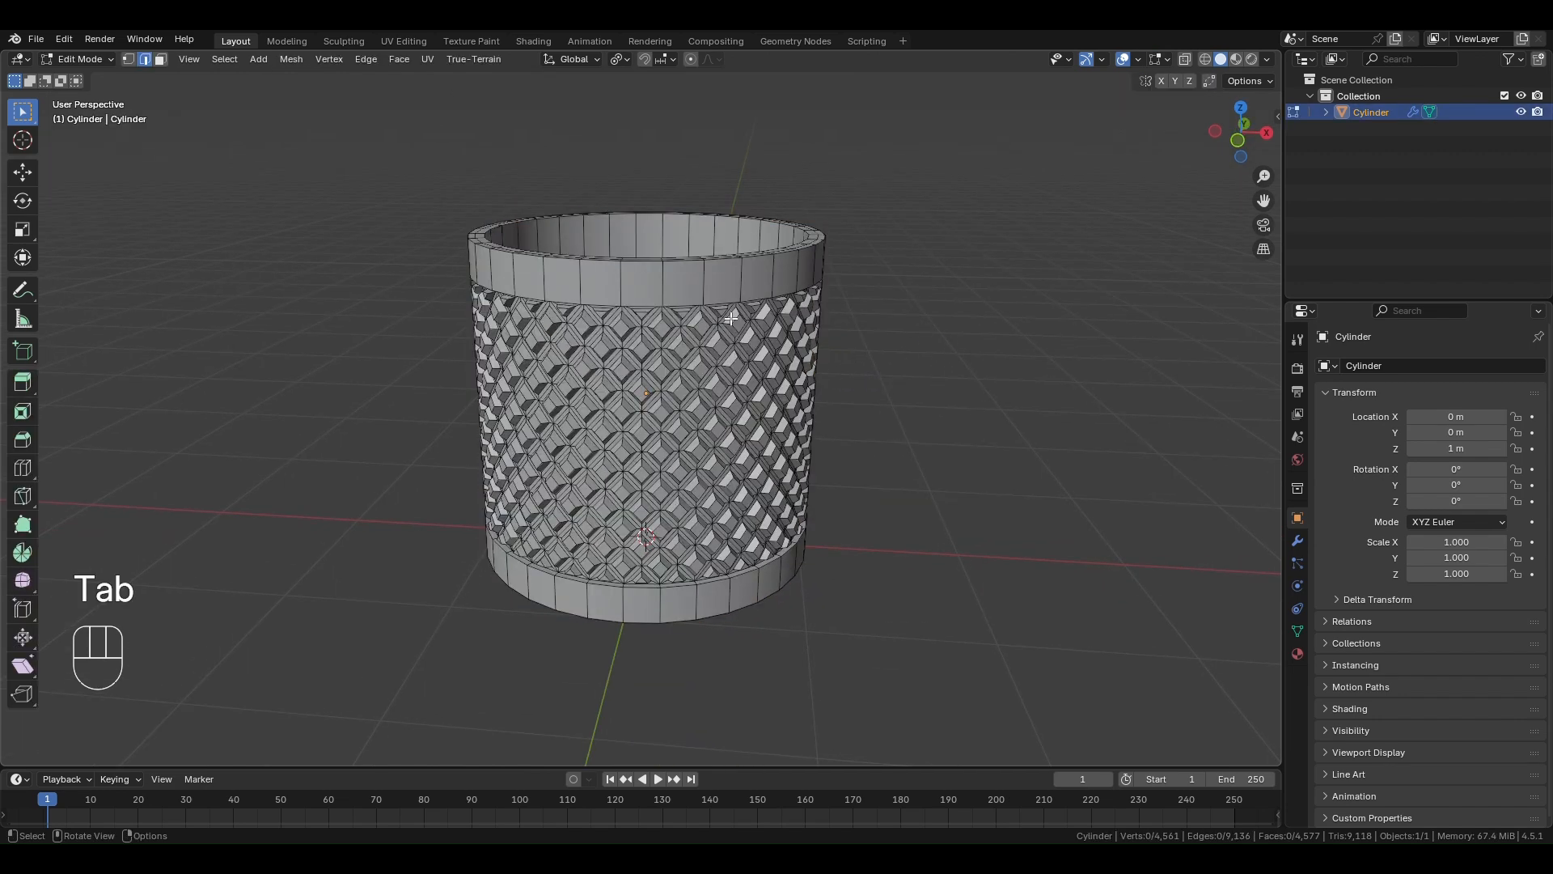
{"action": "middle_click_drag", "start_coordinate": [877, 292], "coordinate": [860, 332]}
{"action": "scroll", "coordinate": [777, 401], "scroll_direction": "up", "scroll_amount": 3}
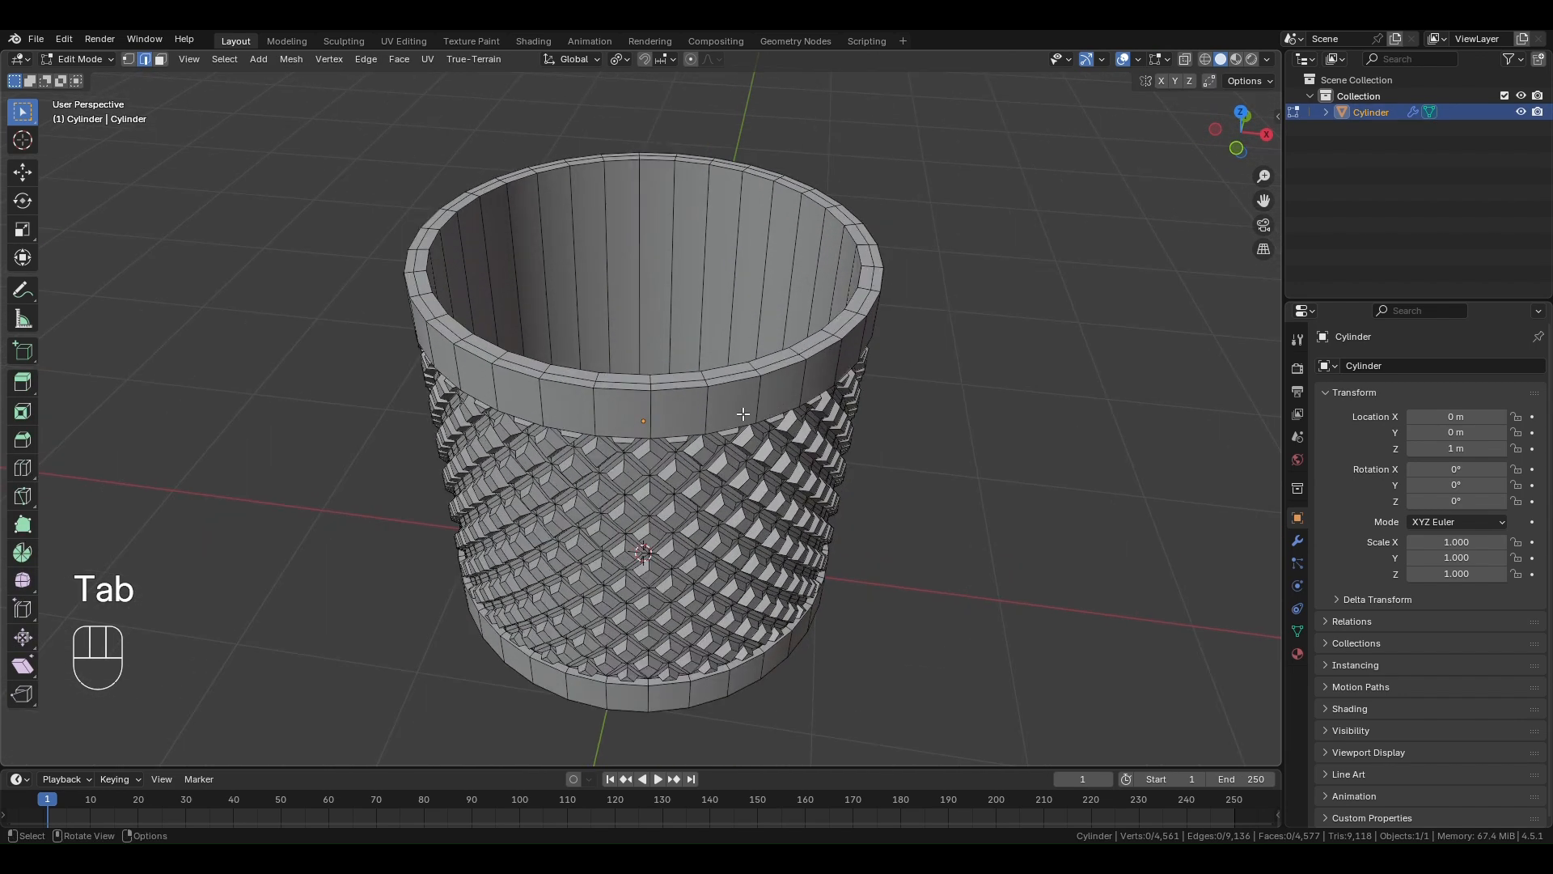
{"action": "scroll", "coordinate": [732, 414], "scroll_direction": "up", "scroll_amount": 2}
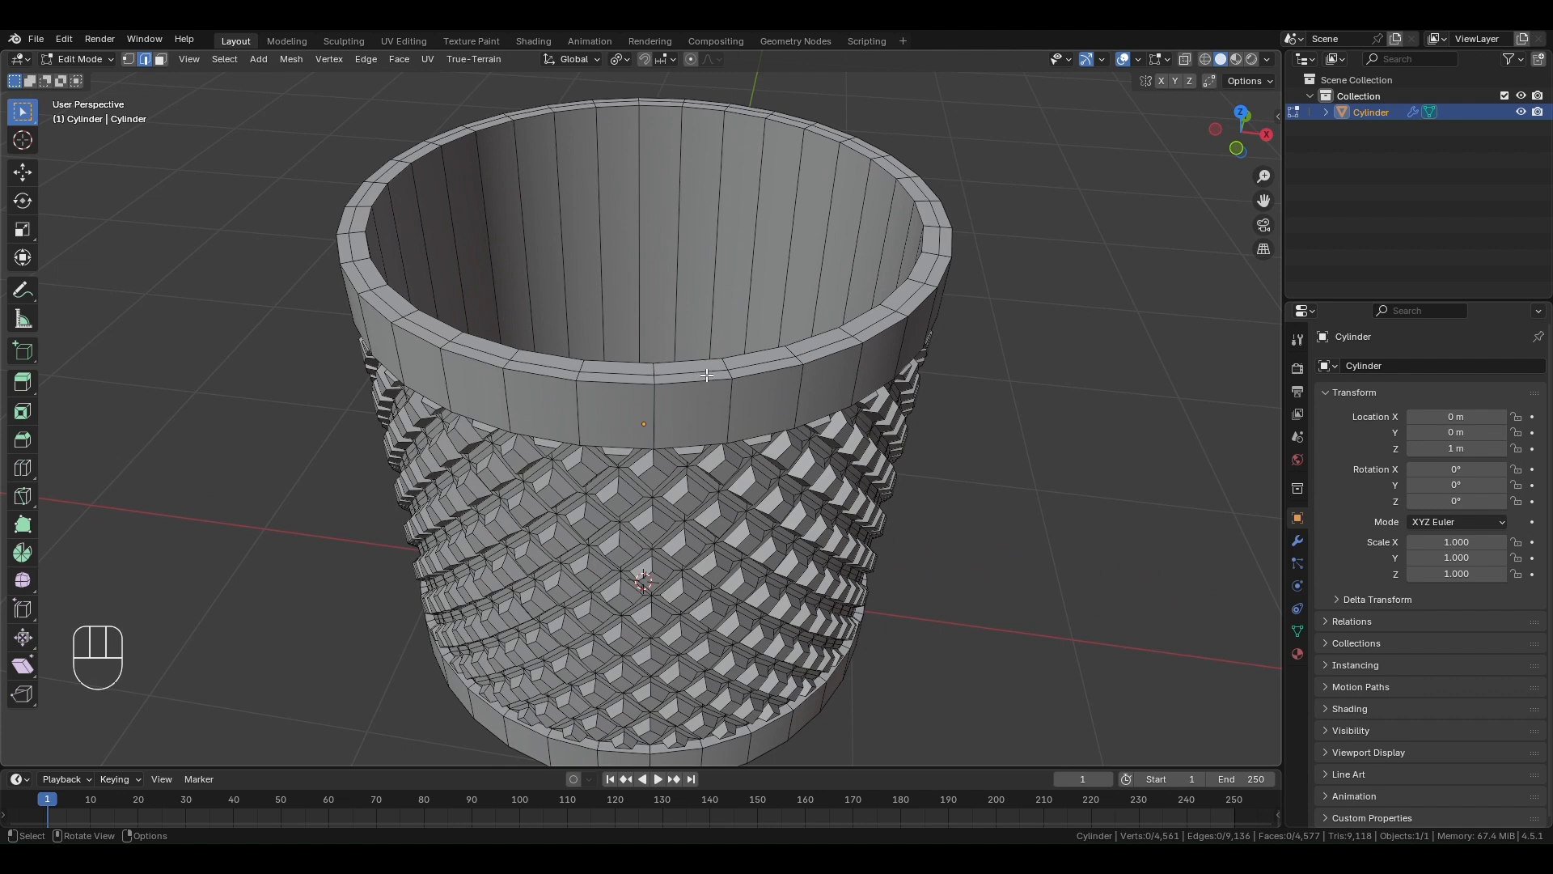
{"action": "left_click", "coordinate": [709, 371], "text": "alt"}
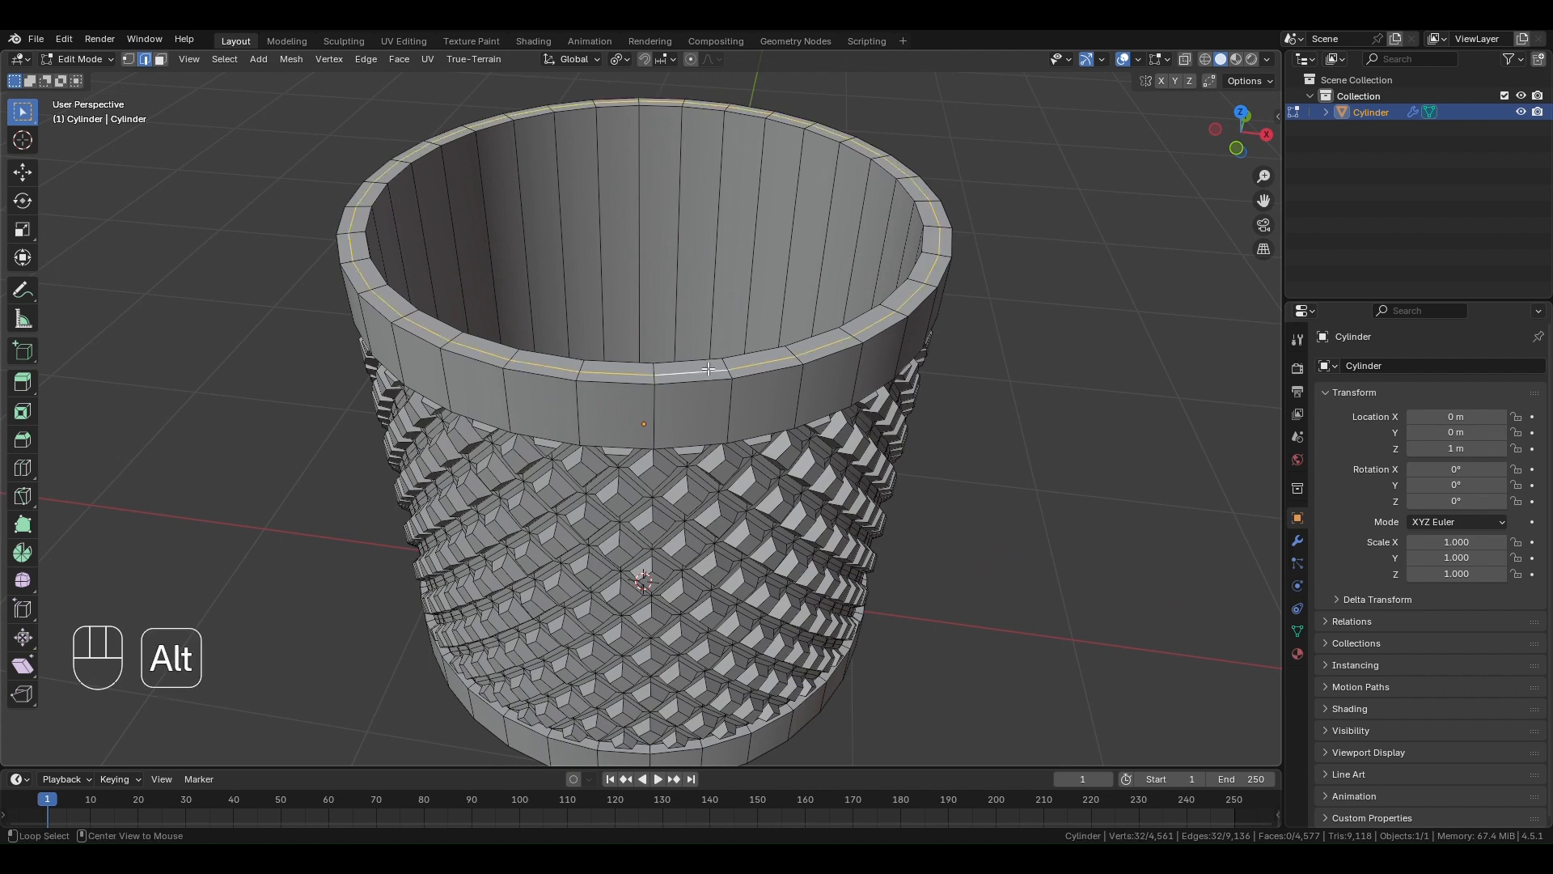
{"action": "middle_click_drag", "start_coordinate": [709, 371], "coordinate": [769, 389]}
{"action": "key", "text": "g"}
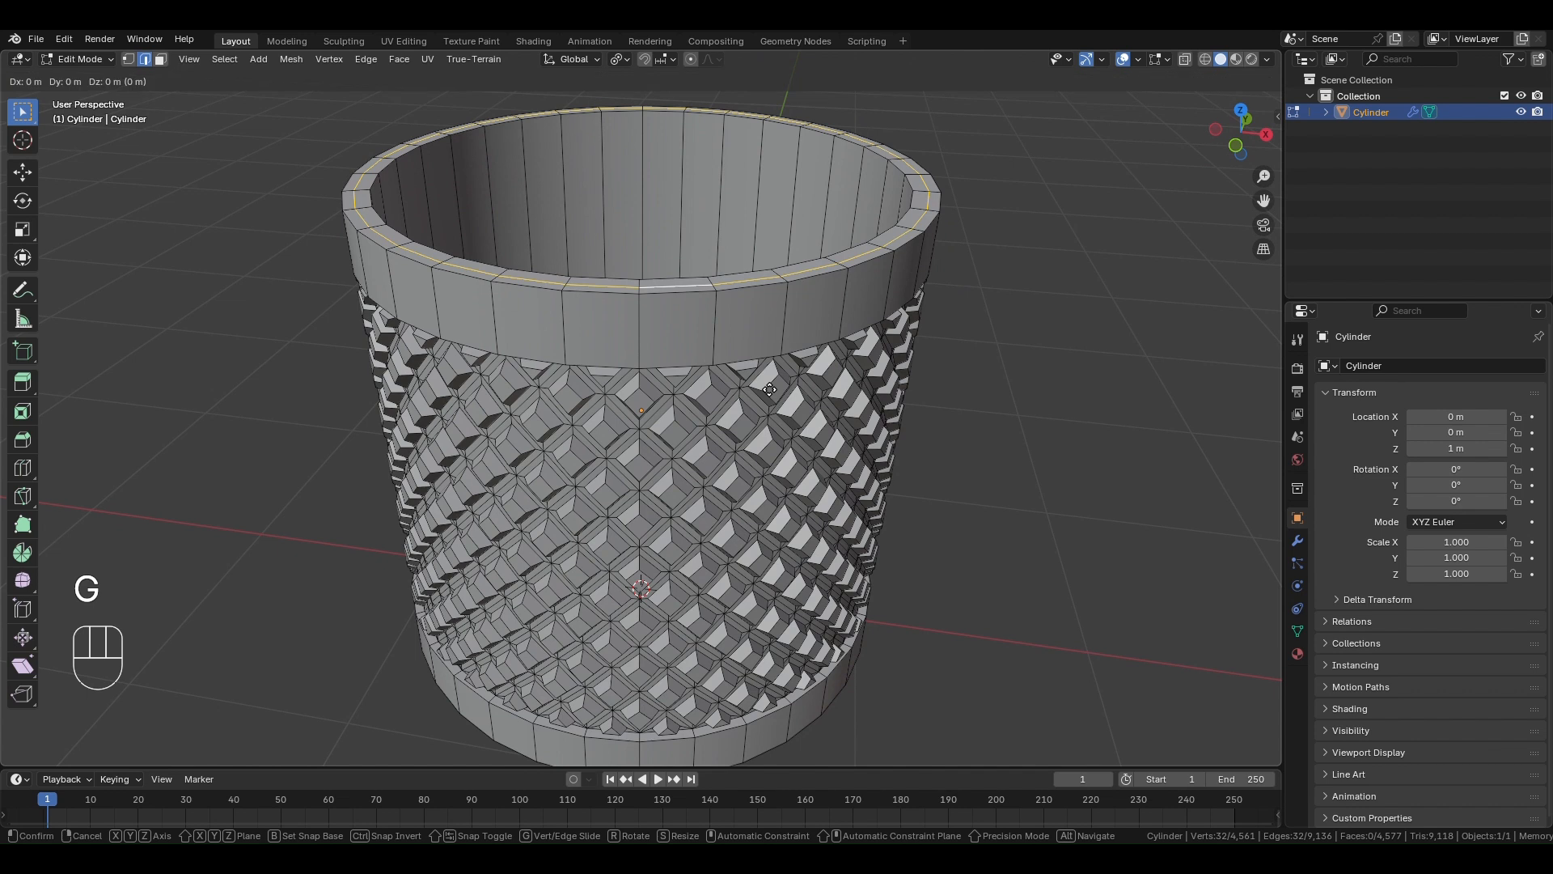
{"action": "key", "text": "z"}
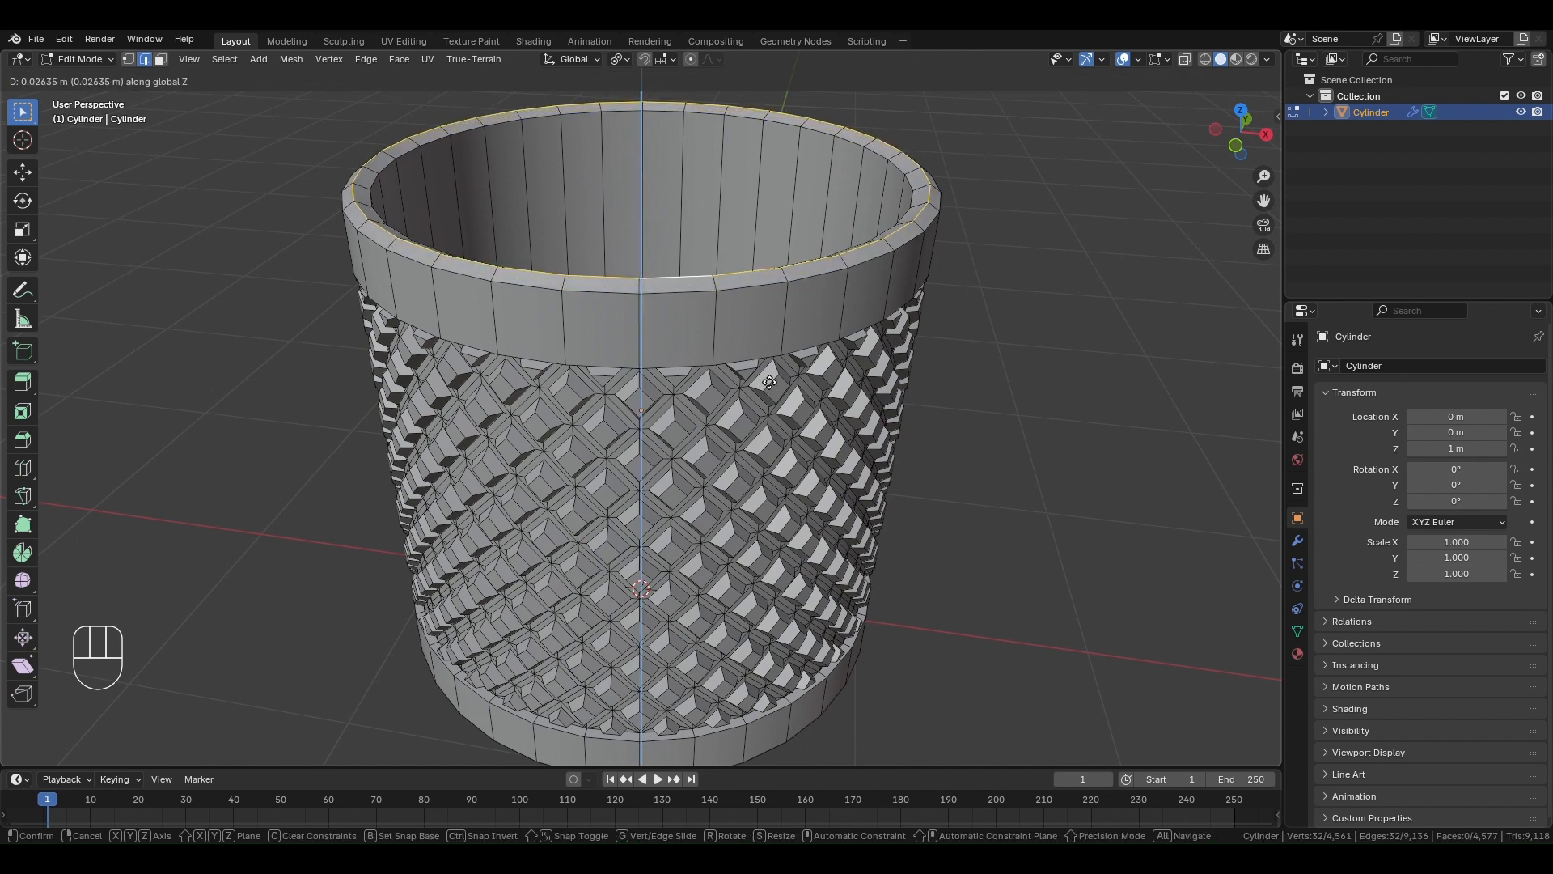
{"action": "left_click", "coordinate": [770, 381]}
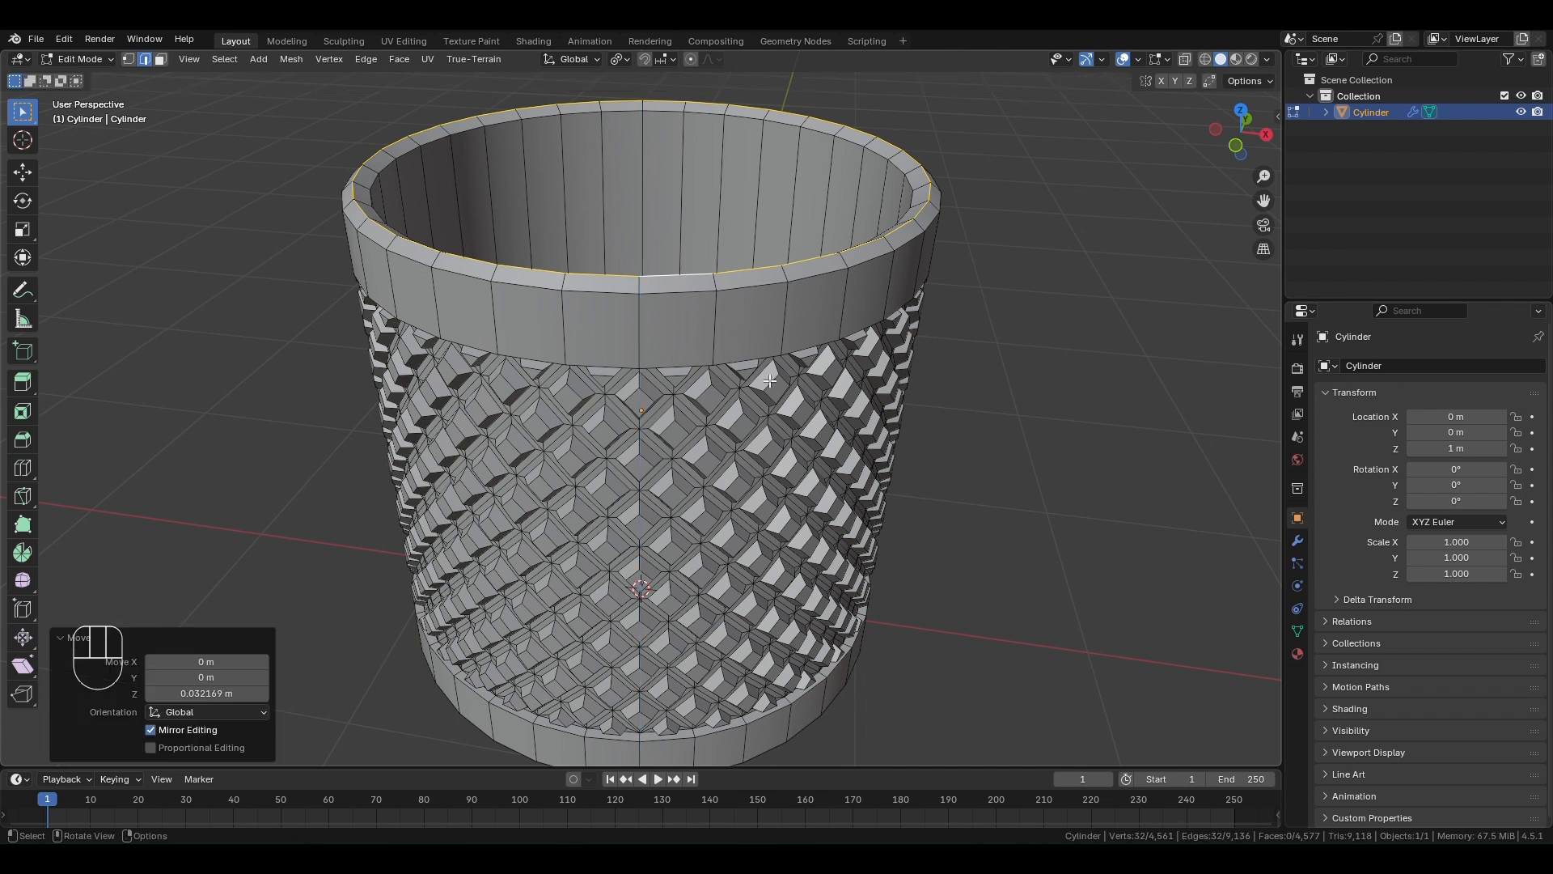
{"action": "key", "text": "ctrl+b"}
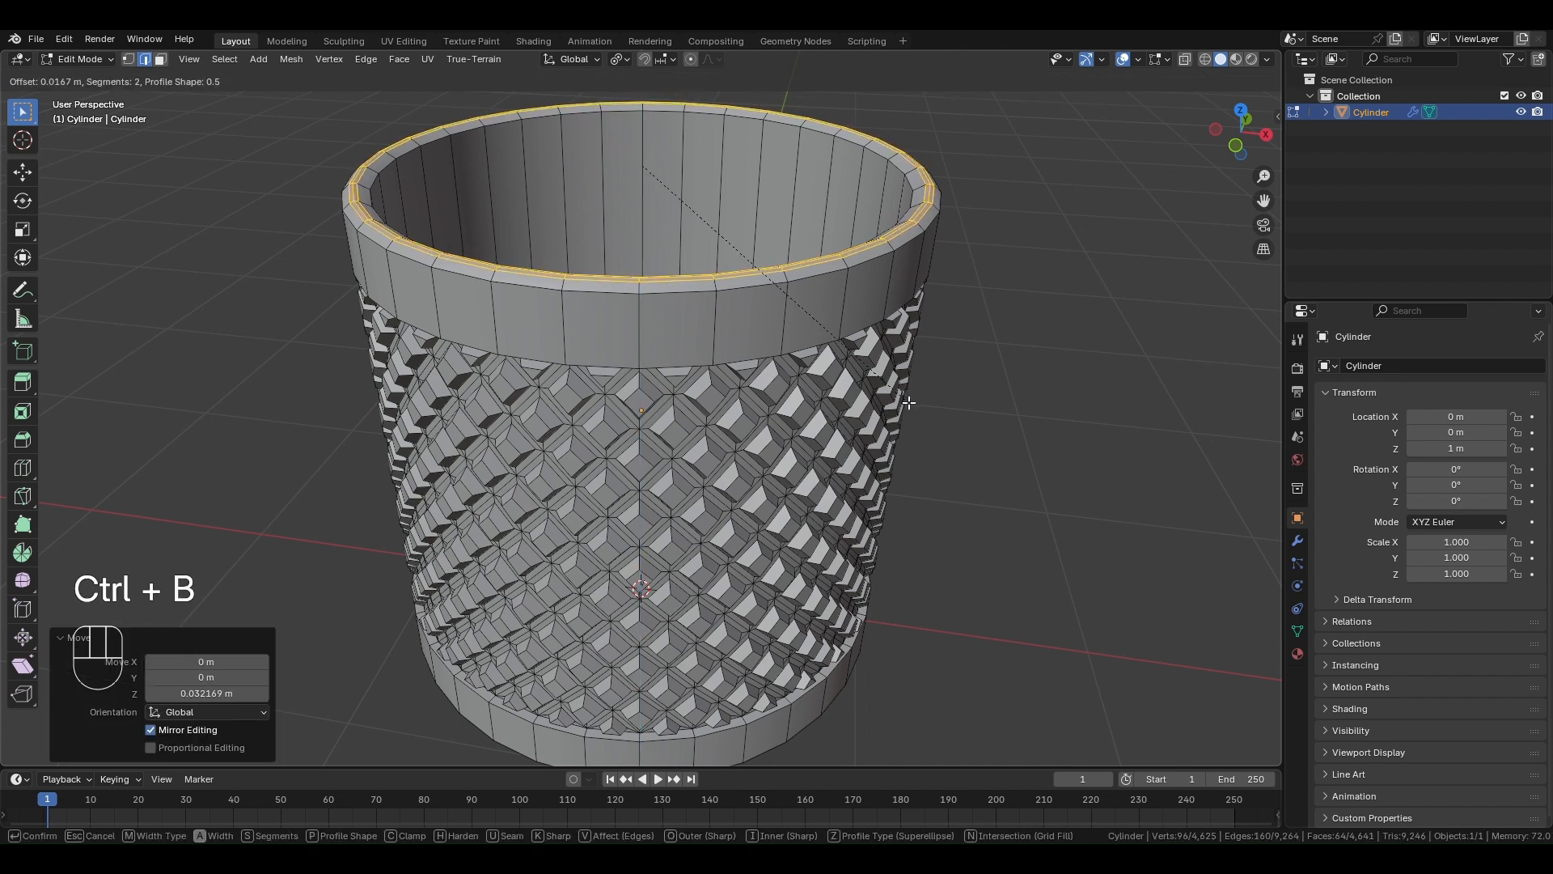
{"action": "left_click", "coordinate": [843, 324], "text": "alt"}
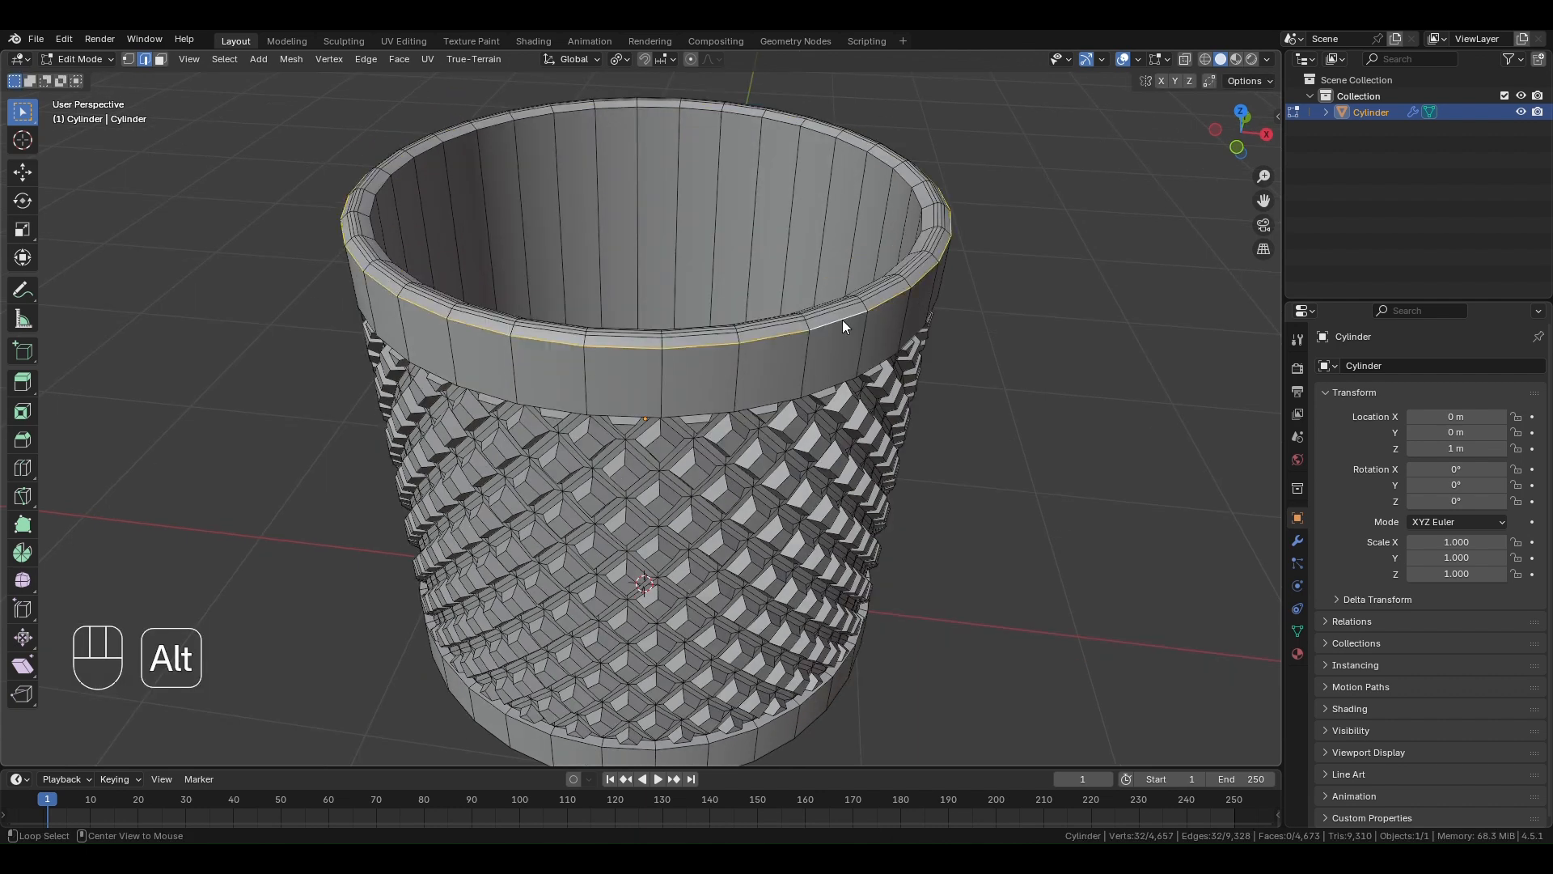
- Bevel the outer and inner rim edges and the bottom outer edge by about 0.004 m with three segments, then leave Edit Mode
{"action": "middle_click_drag", "start_coordinate": [842, 319], "coordinate": [749, 446]}
{"action": "left_click", "coordinate": [916, 374], "text": "alt+shift"}
{"action": "left_click", "coordinate": [737, 377], "text": "alt+shift"}
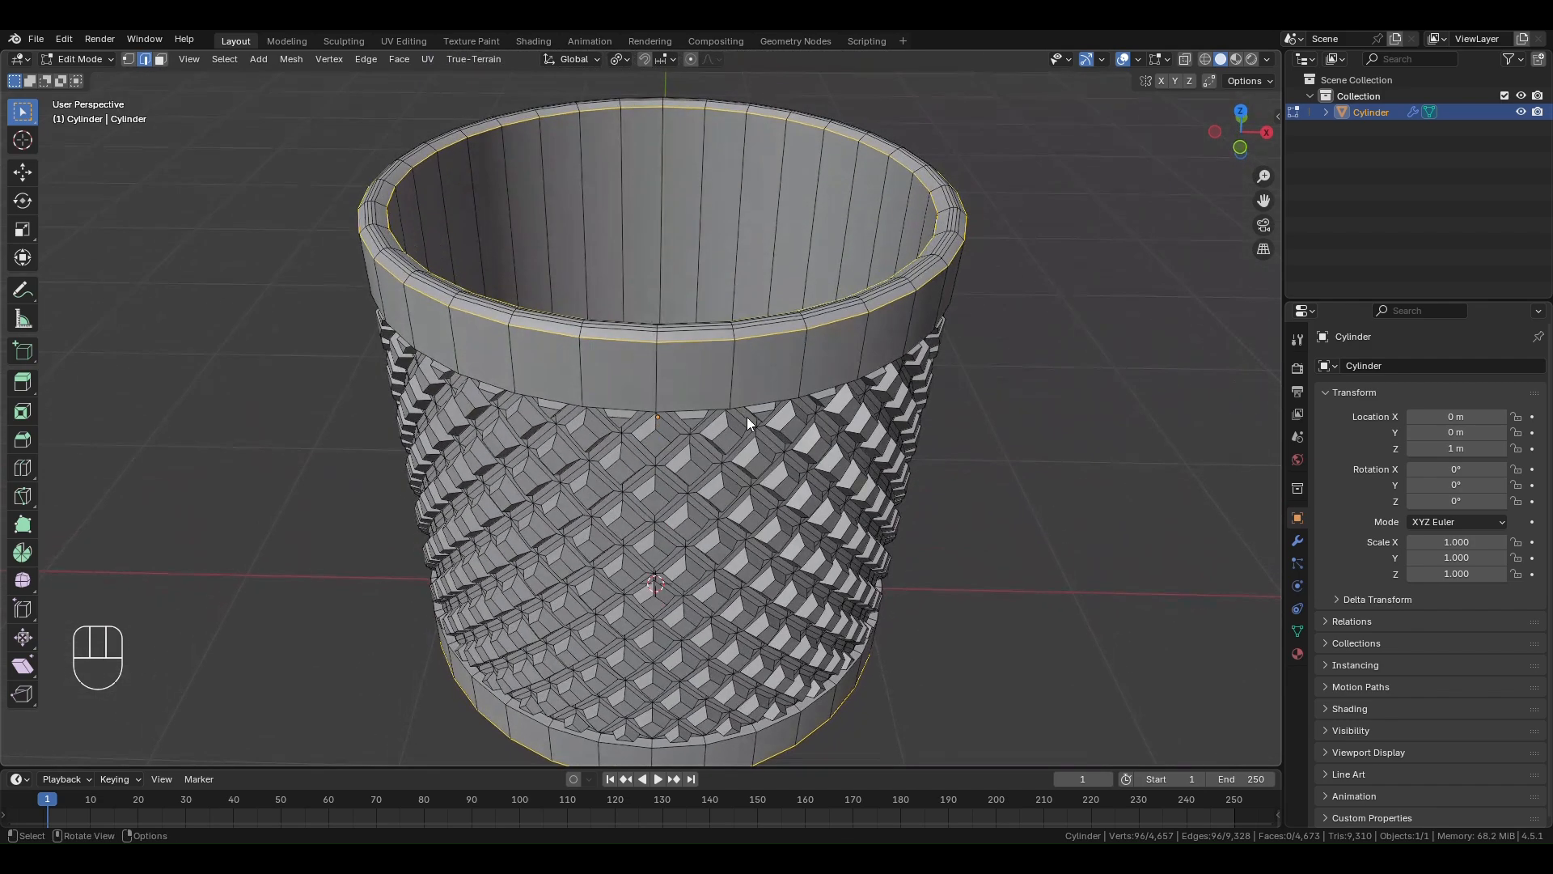
{"action": "scroll", "coordinate": [744, 408], "scroll_direction": "up", "scroll_amount": 3}
{"action": "middle_click_drag", "start_coordinate": [722, 330], "coordinate": [741, 401], "text": "shift"}
{"action": "middle_click_drag", "start_coordinate": [743, 395], "coordinate": [765, 424]}
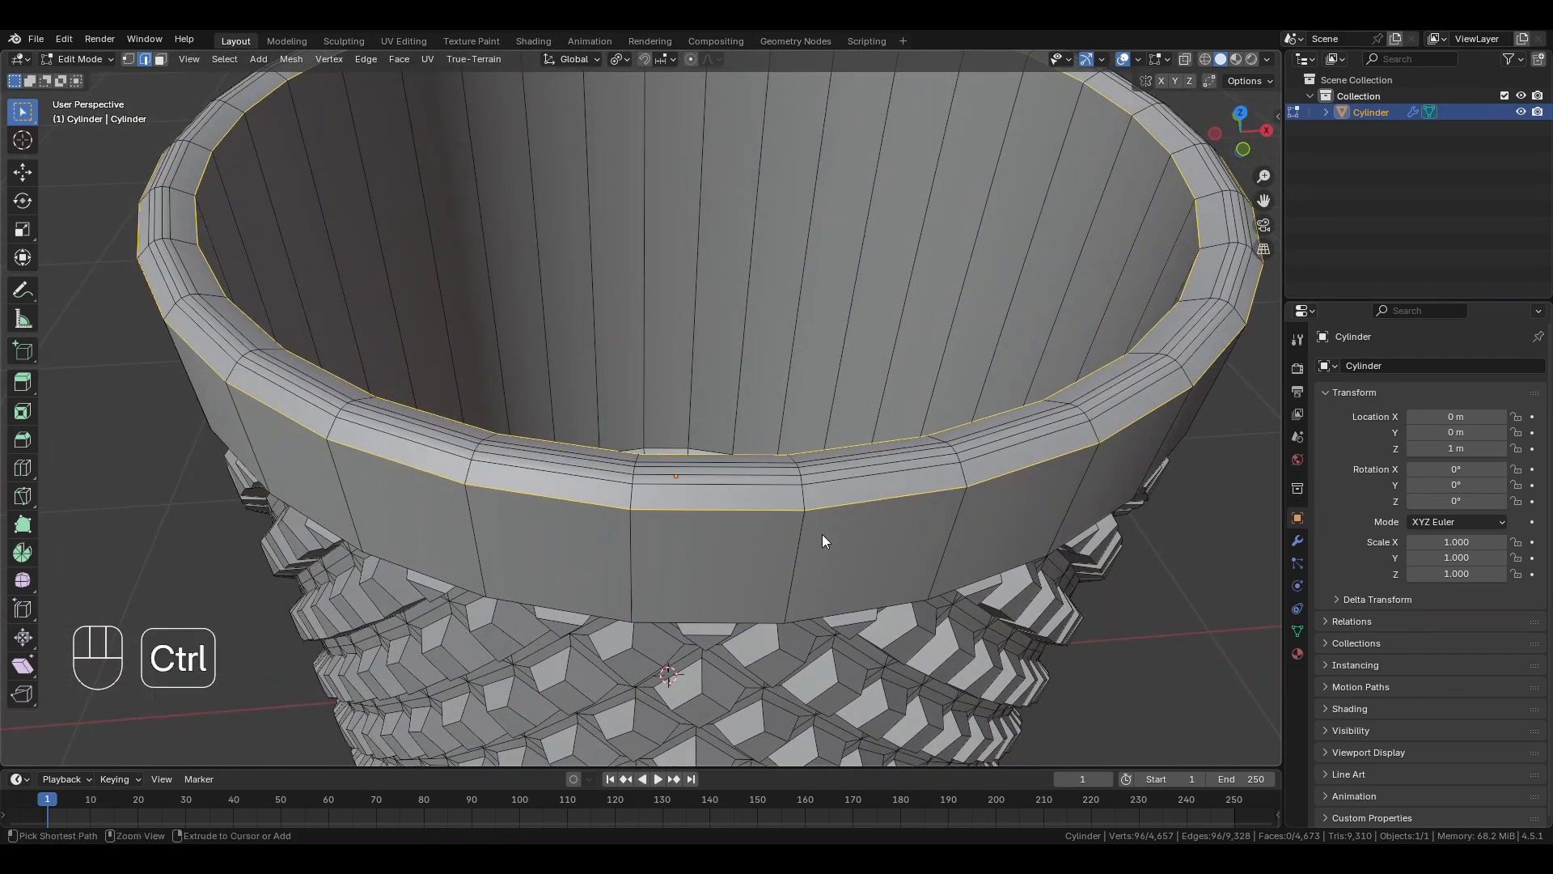
{"action": "key", "text": "ctrl+b"}
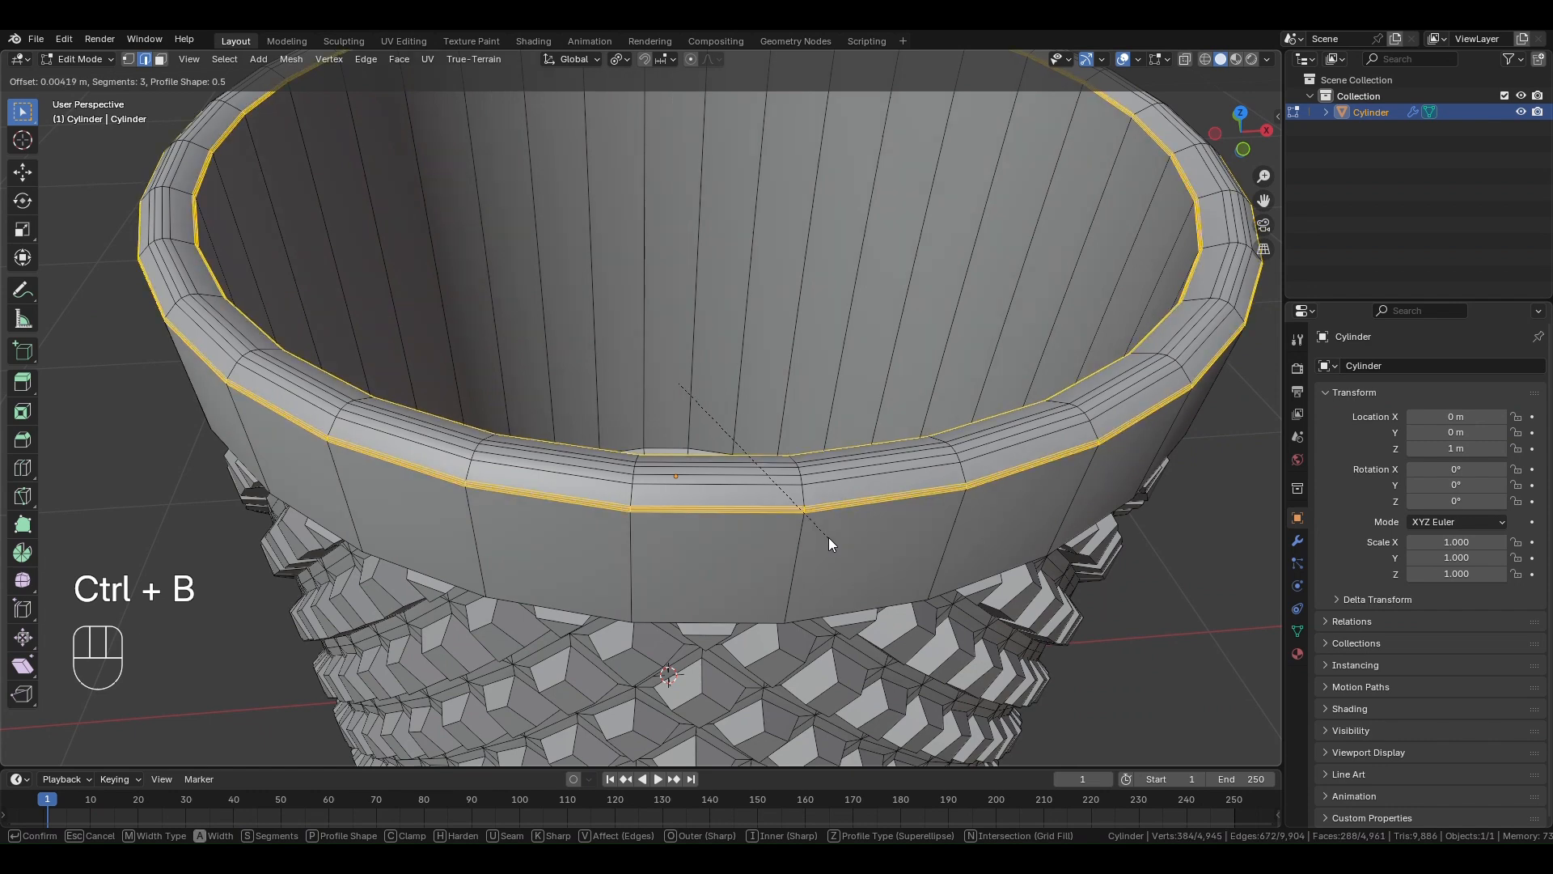
{"action": "left_click", "coordinate": [829, 537]}
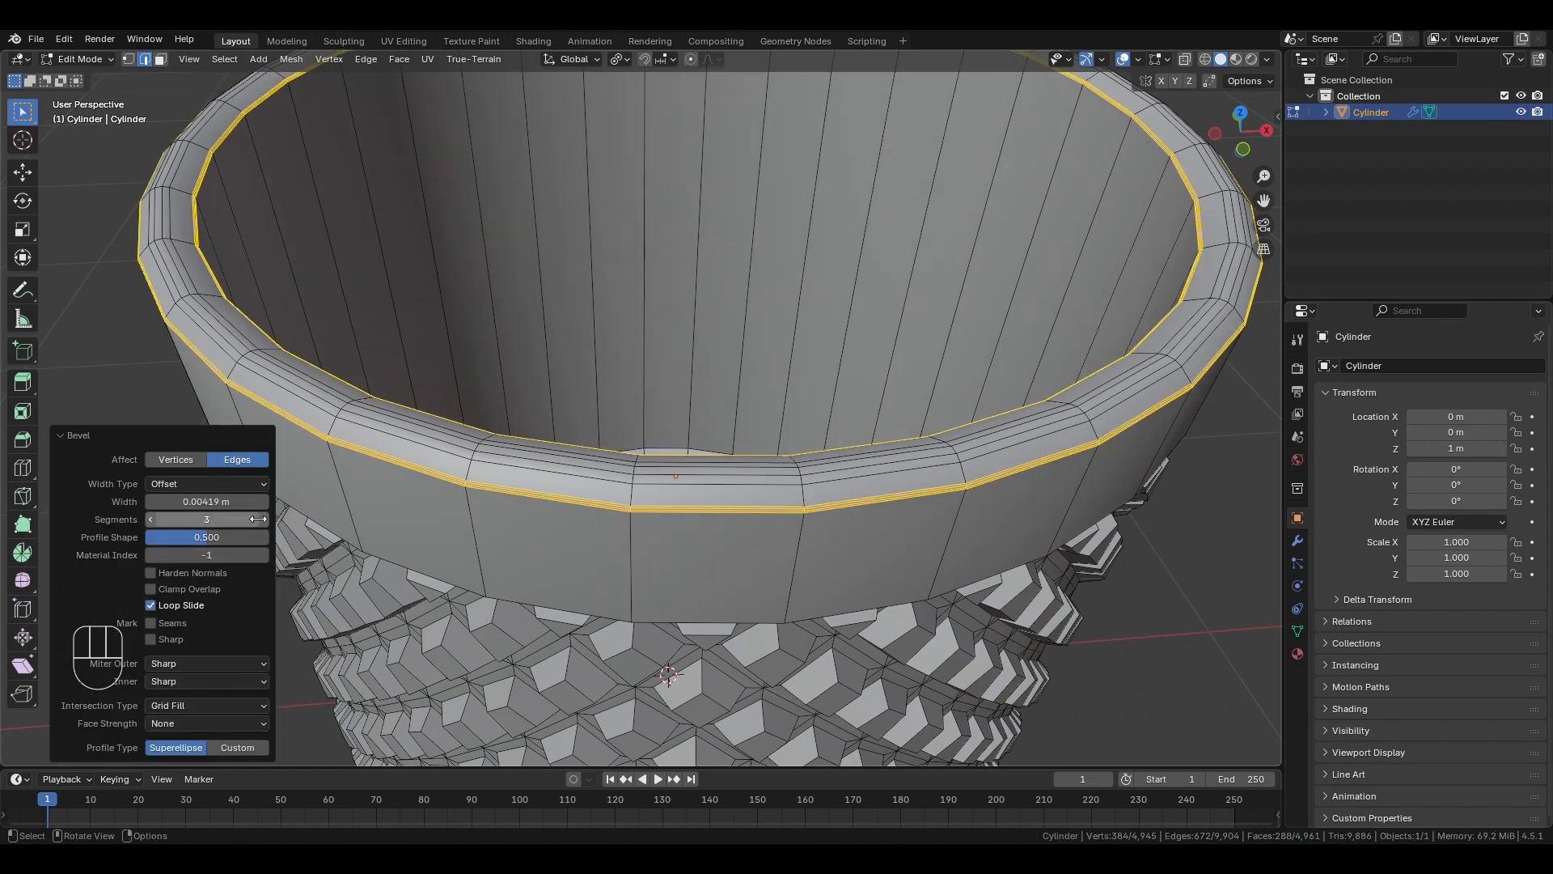
{"action": "scroll", "coordinate": [534, 506], "scroll_direction": "down", "scroll_amount": 6}
{"action": "key", "text": "Tab"}
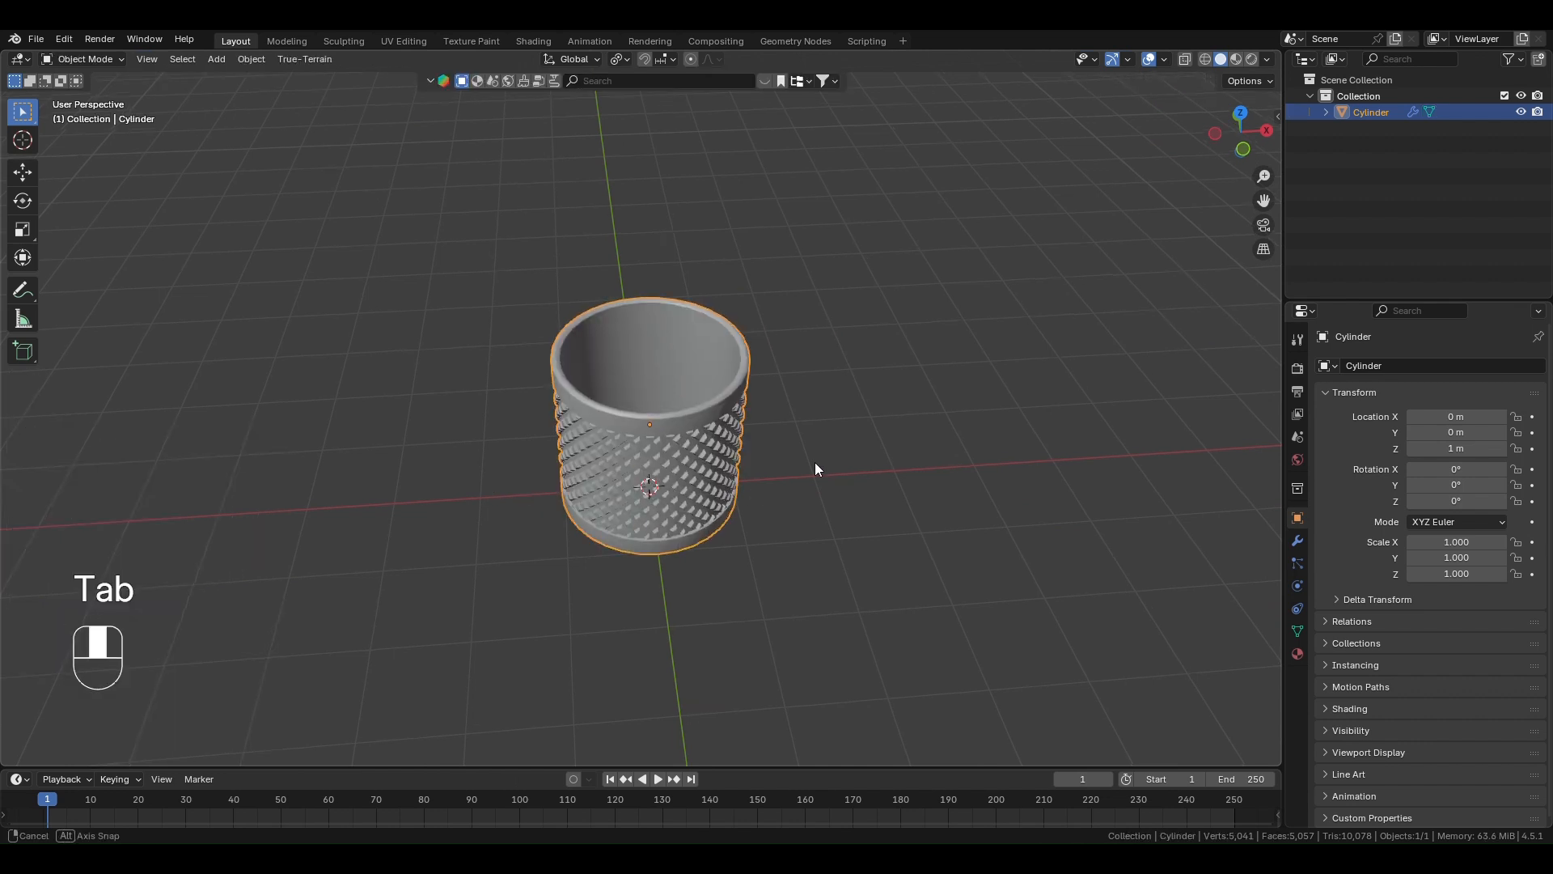
- Deselect the container, add a plane at its base and scale the plane to about 16.19
{"action": "scroll", "coordinate": [706, 409], "scroll_direction": "up", "scroll_amount": 6}
{"action": "middle_click_drag", "start_coordinate": [814, 463], "coordinate": [701, 458]}
{"action": "scroll", "coordinate": [712, 381], "scroll_direction": "down", "scroll_amount": 4}
{"action": "scroll", "coordinate": [793, 450], "scroll_direction": "down", "scroll_amount": 4}
{"action": "left_click", "coordinate": [813, 429]}
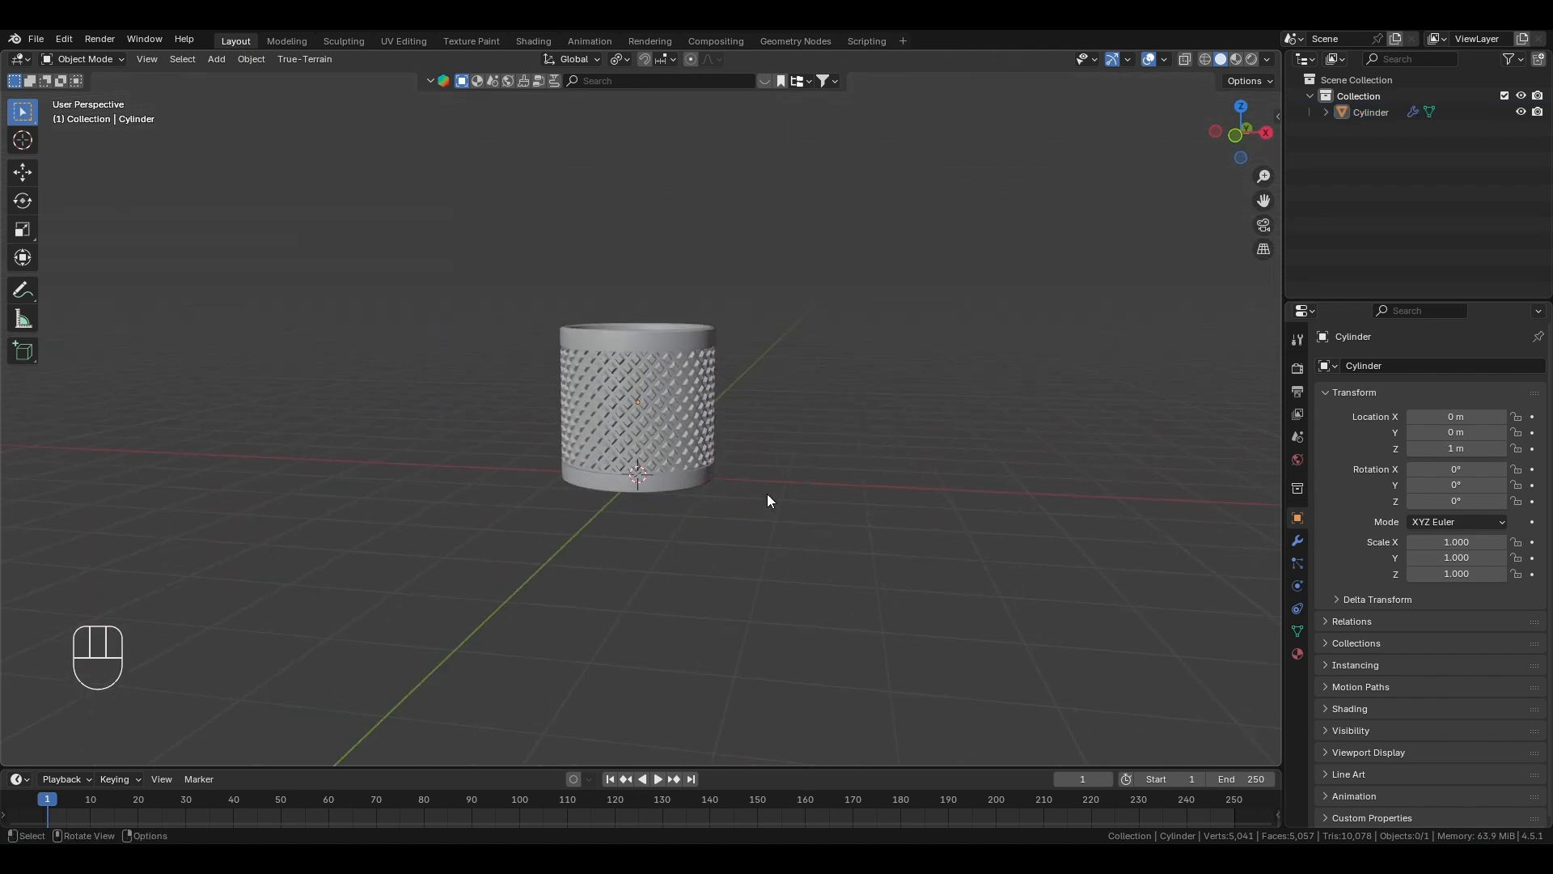
{"action": "key", "text": "shift+a"}
{"action": "mouse_move", "coordinate": [767, 493]}
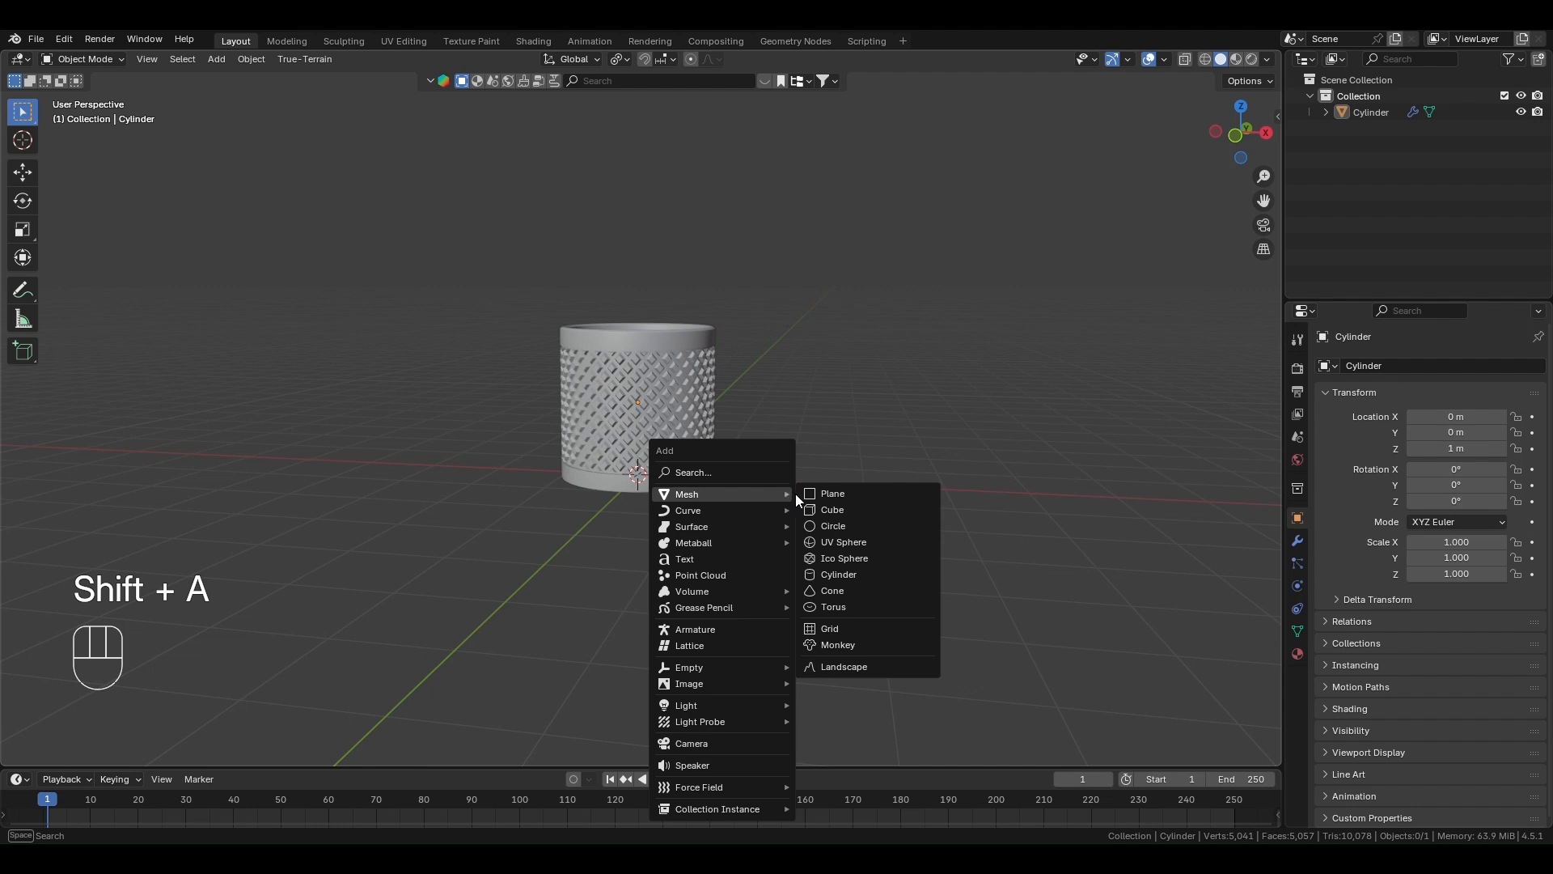
{"action": "left_click", "coordinate": [829, 495]}
{"action": "middle_click_drag", "start_coordinate": [702, 532], "coordinate": [729, 531]}
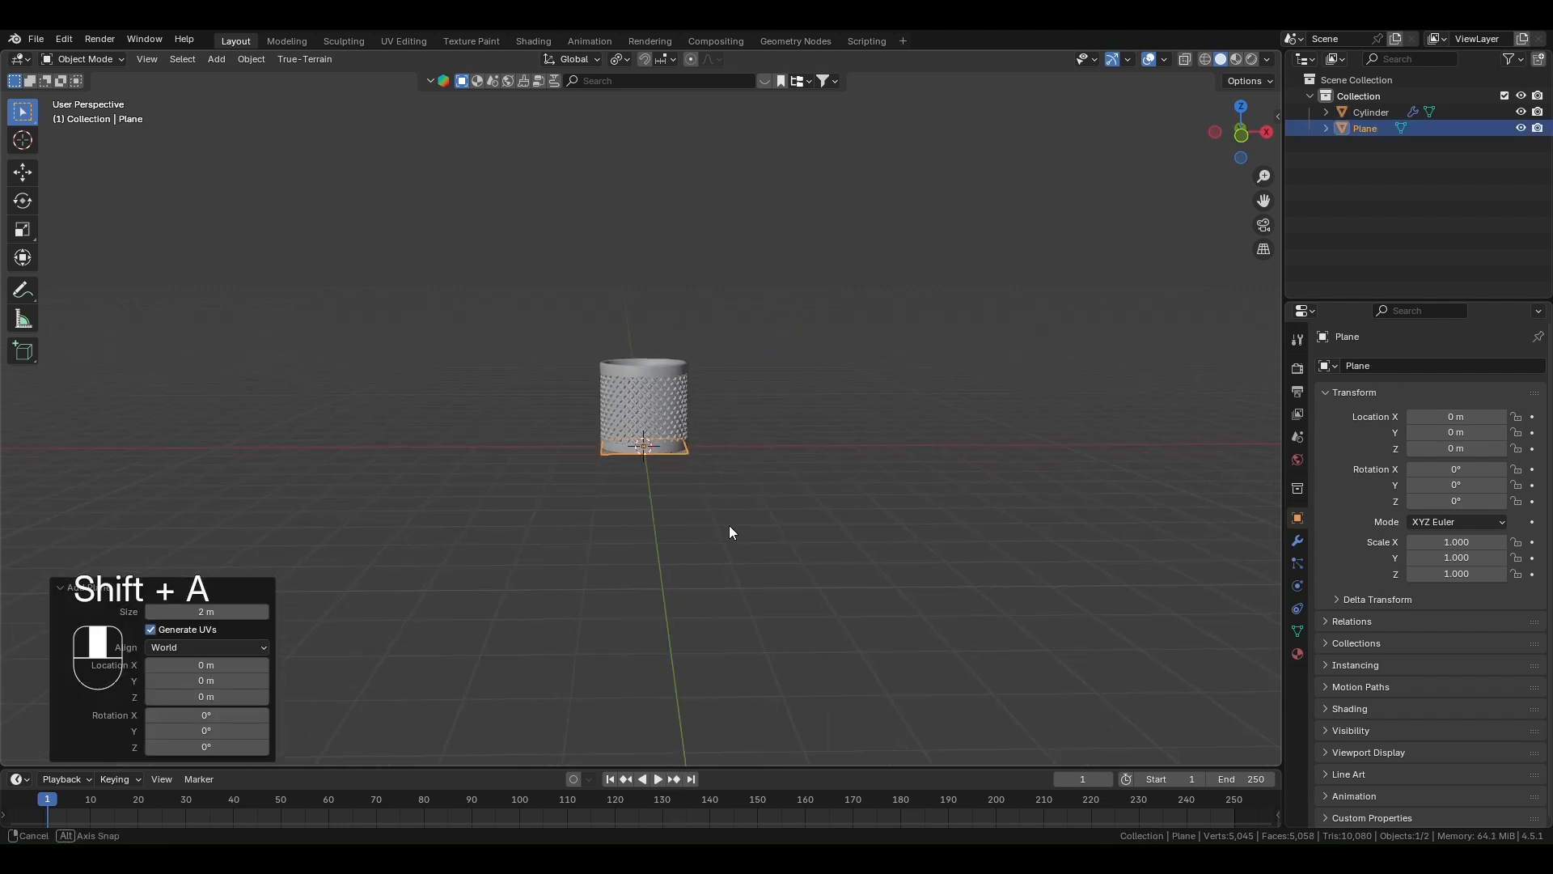
{"action": "key", "text": "s"}
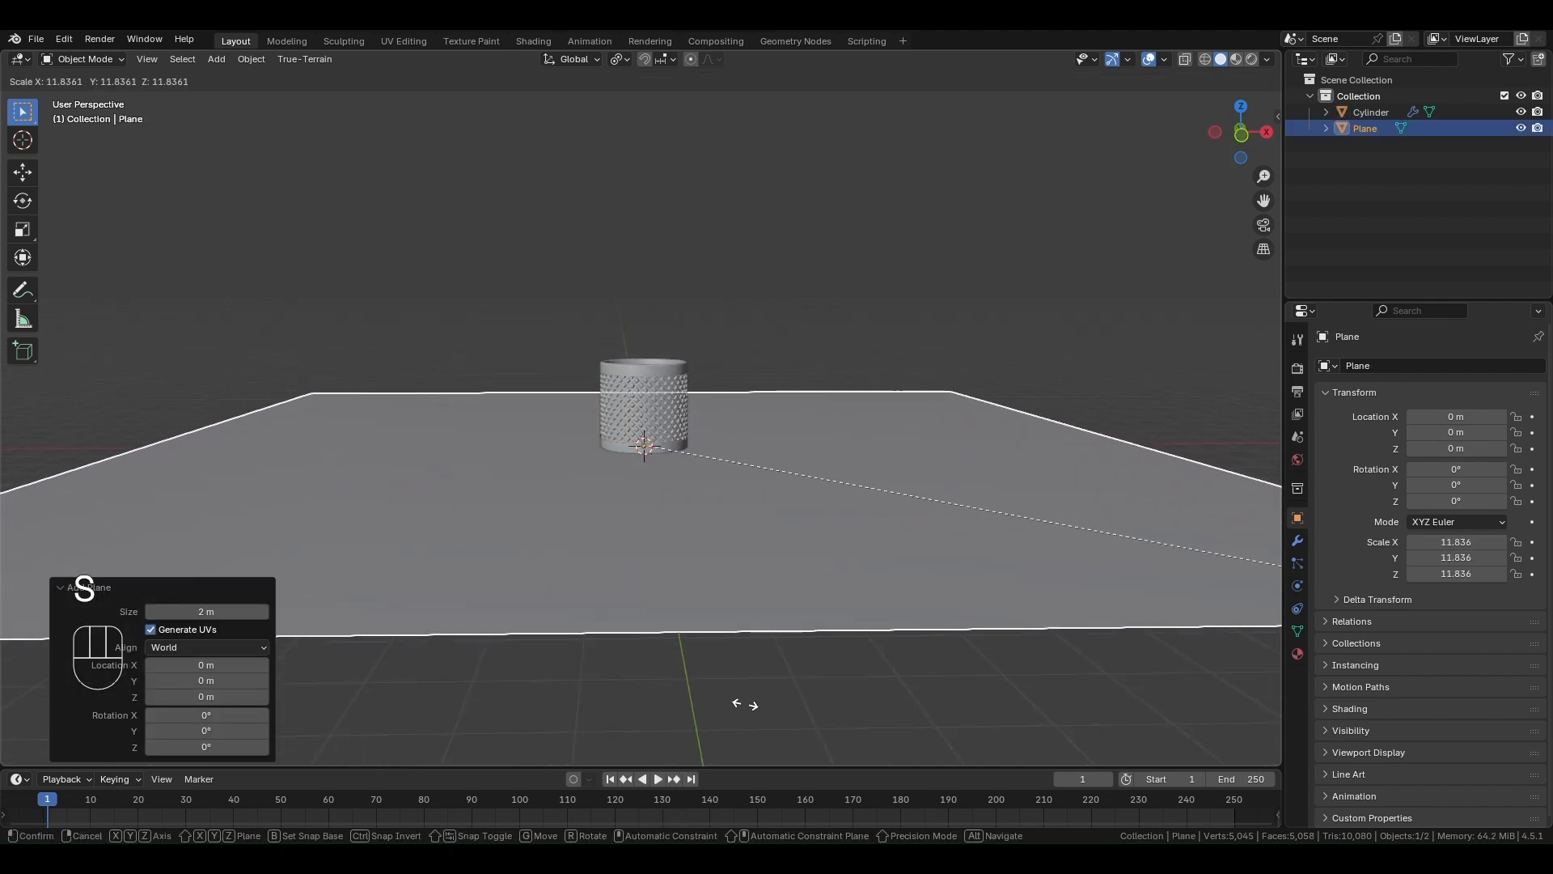
{"action": "left_click", "coordinate": [1214, 693]}
- Enlarge the ground plane further by a factor of about 1.755
{"action": "scroll", "coordinate": [987, 556], "scroll_direction": "down", "scroll_amount": 4}
{"action": "middle_click_drag", "start_coordinate": [886, 538], "coordinate": [879, 591]}
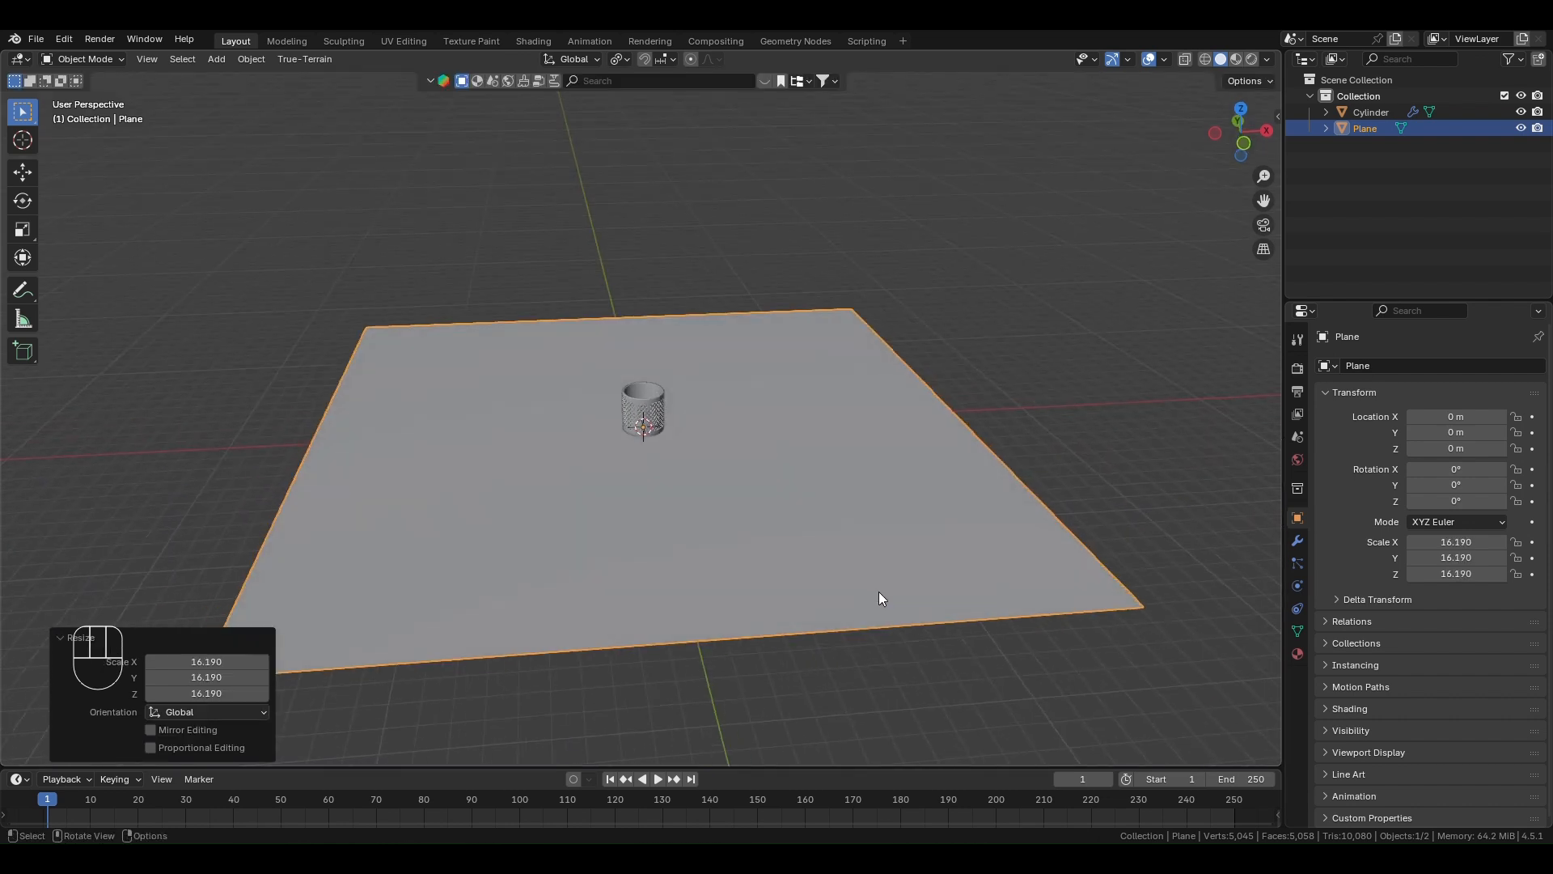
{"action": "scroll", "coordinate": [810, 546], "scroll_direction": "up", "scroll_amount": 2}
{"action": "key", "text": "s"}
{"action": "left_click", "coordinate": [915, 561]}
{"action": "scroll", "coordinate": [796, 497], "scroll_direction": "down", "scroll_amount": 3}
- Extrude the plane's back edge upward along Z by about 29.27 m to form a backdrop wall
{"action": "middle_click_drag", "start_coordinate": [770, 476], "coordinate": [764, 554], "text": "shift"}
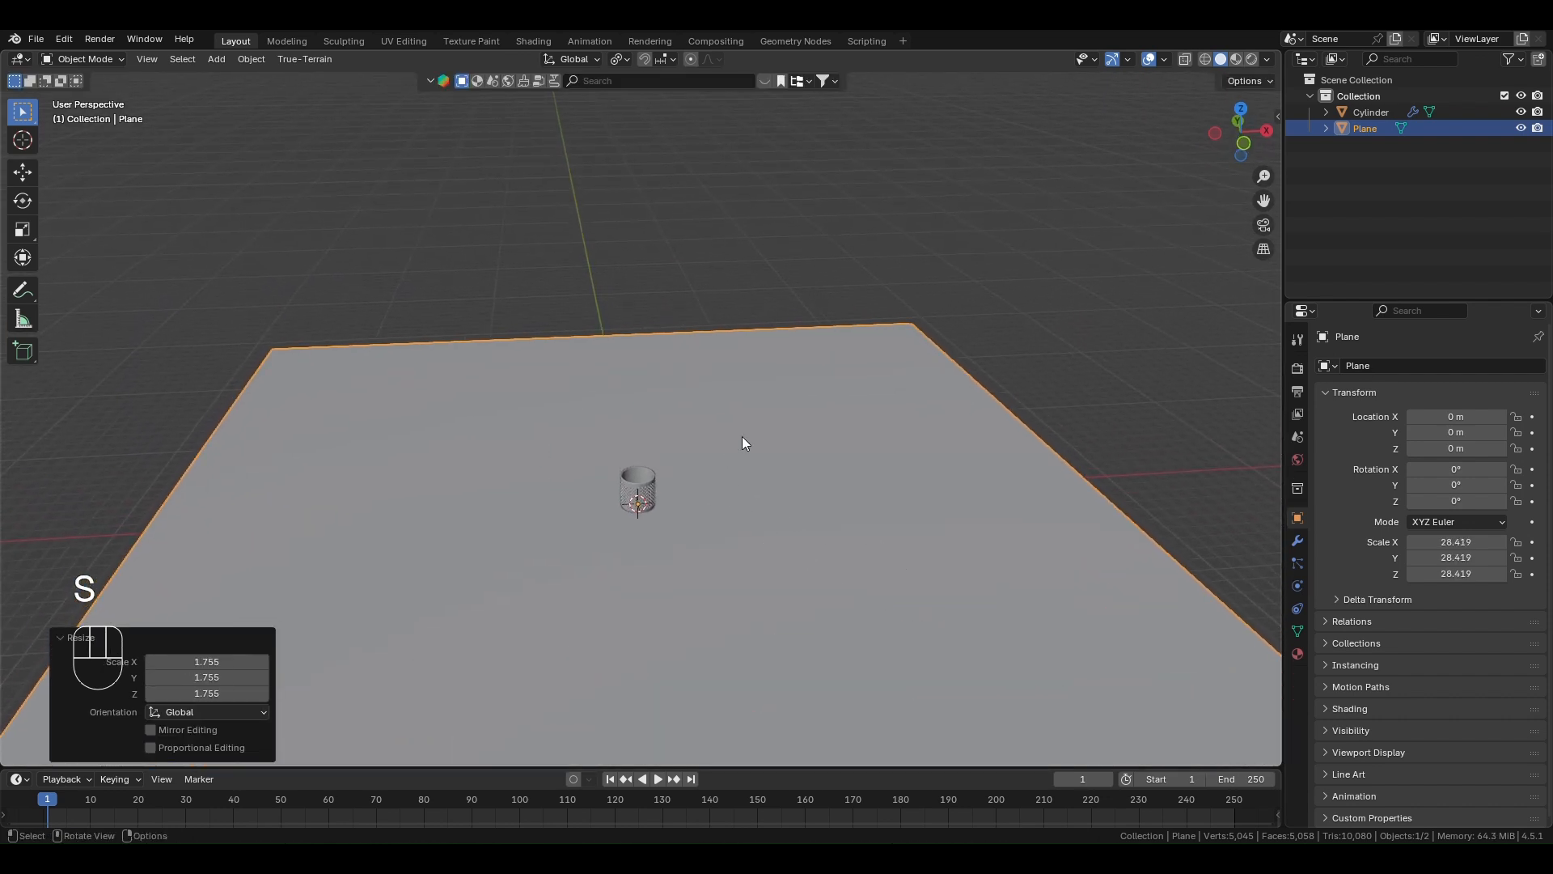
{"action": "key", "text": "Tab"}
{"action": "left_click", "coordinate": [603, 333]}
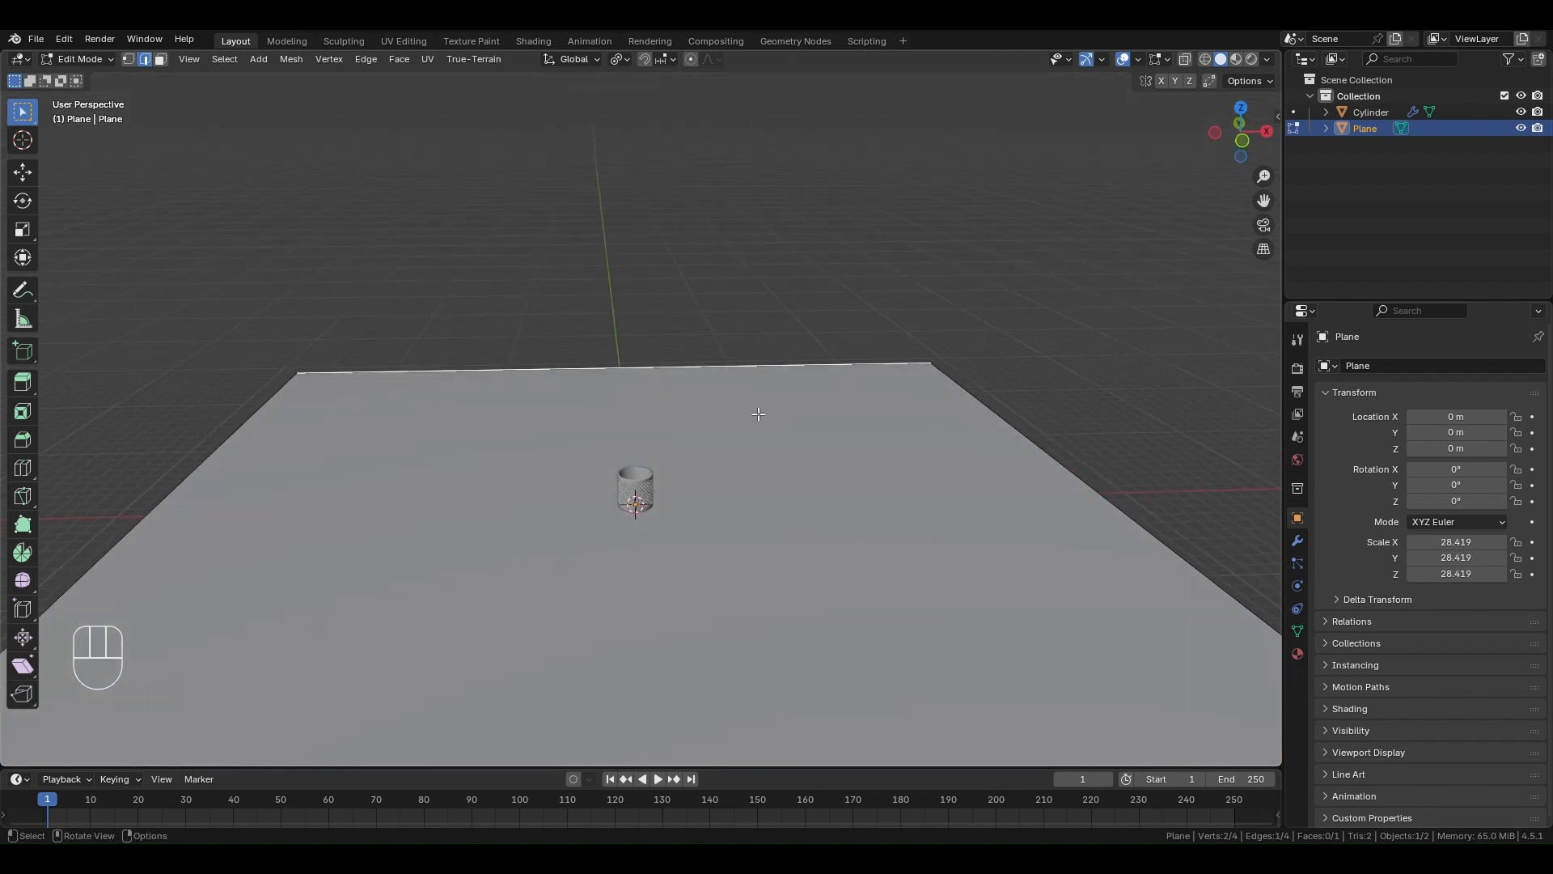
{"action": "key", "text": "e"}
{"action": "key", "text": "z"}
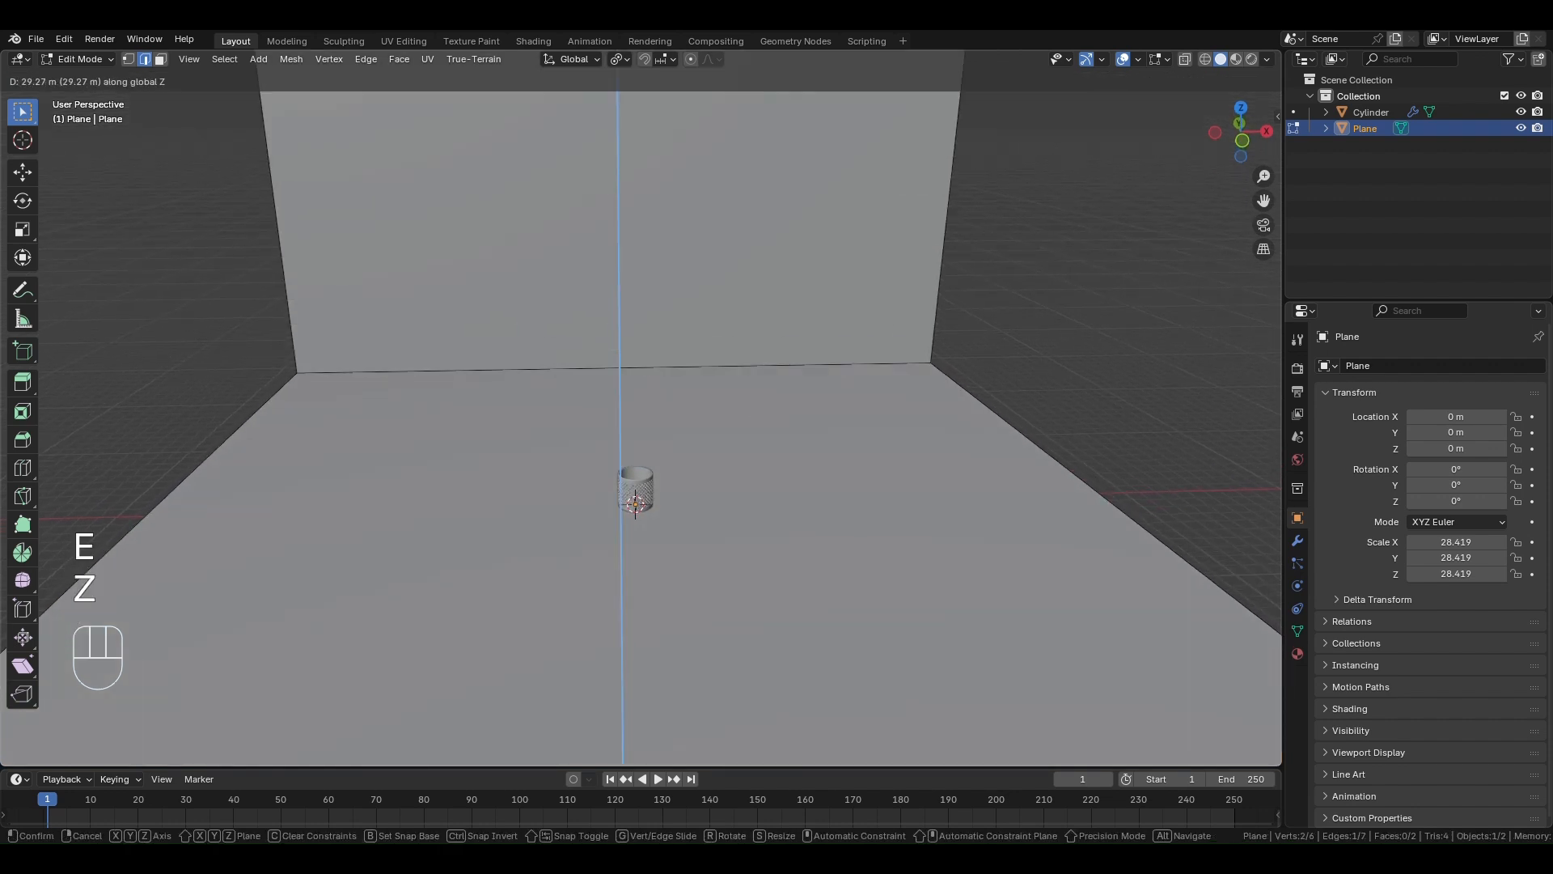
{"action": "left_click", "coordinate": [706, 74]}
{"action": "scroll", "coordinate": [763, 357], "scroll_direction": "down", "scroll_amount": 3}
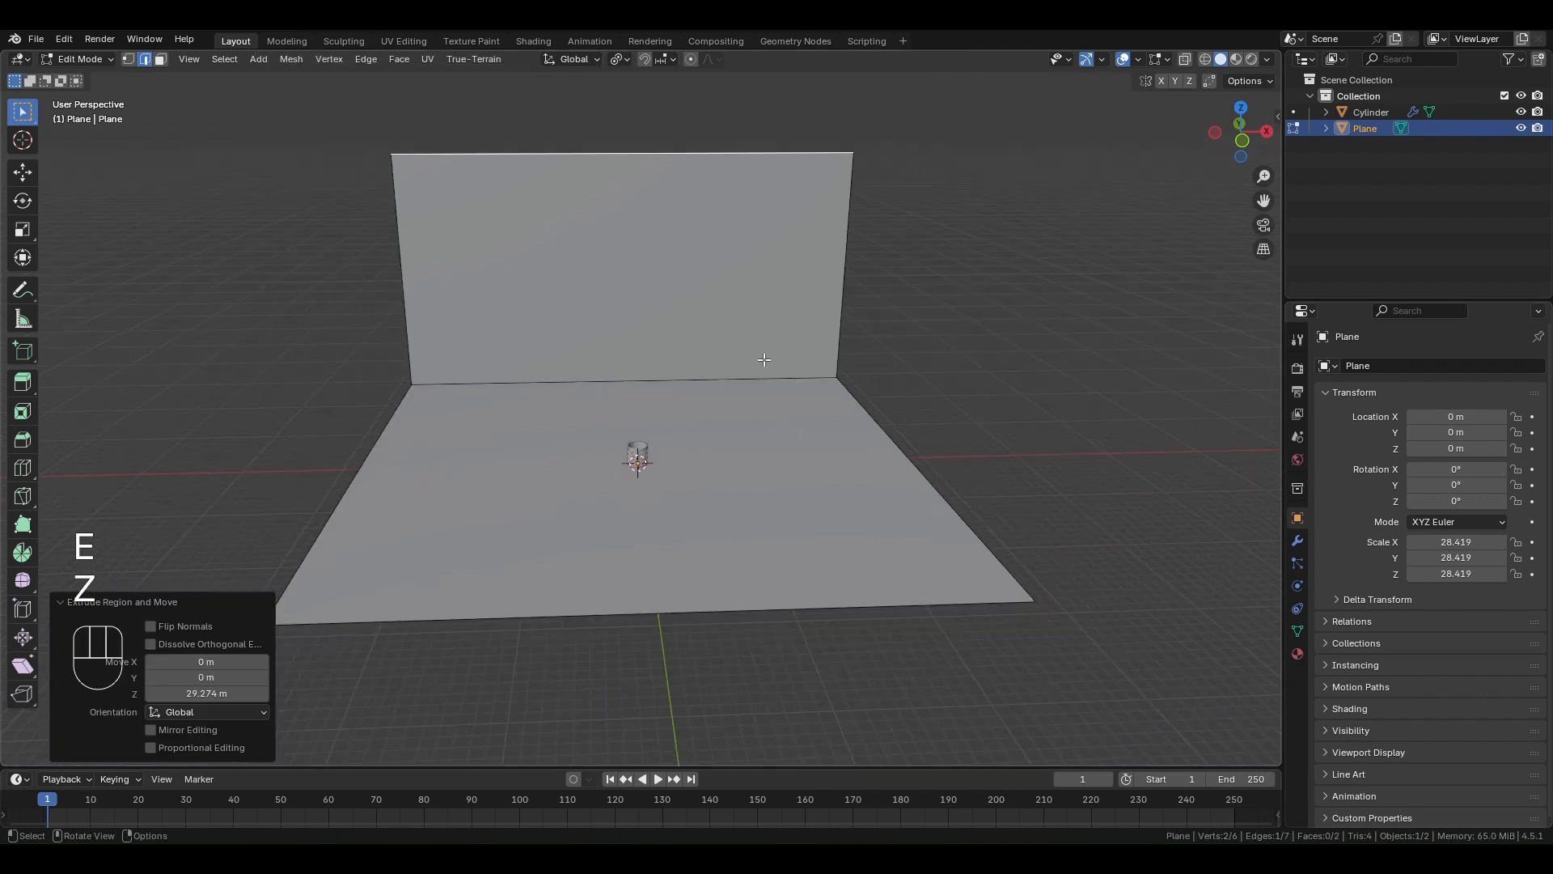
- Bevel the edge where the backdrop's floor meets its wall by about 0.317 m with 21 segments
{"action": "scroll", "coordinate": [763, 367], "scroll_direction": "down", "scroll_amount": 2}
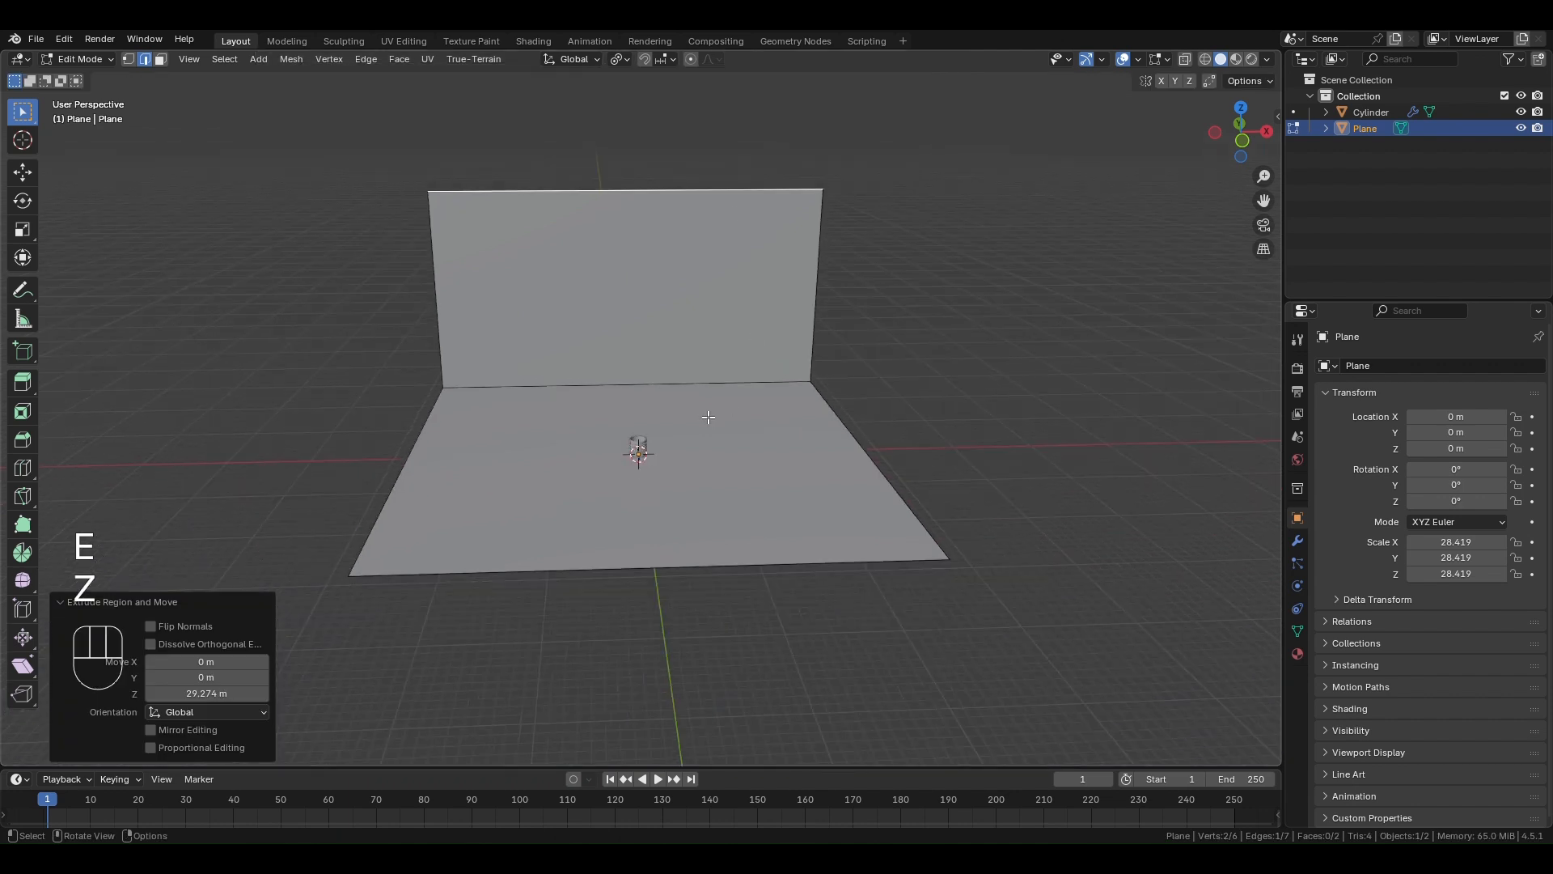
{"action": "scroll", "coordinate": [708, 417], "scroll_direction": "up", "scroll_amount": 2}
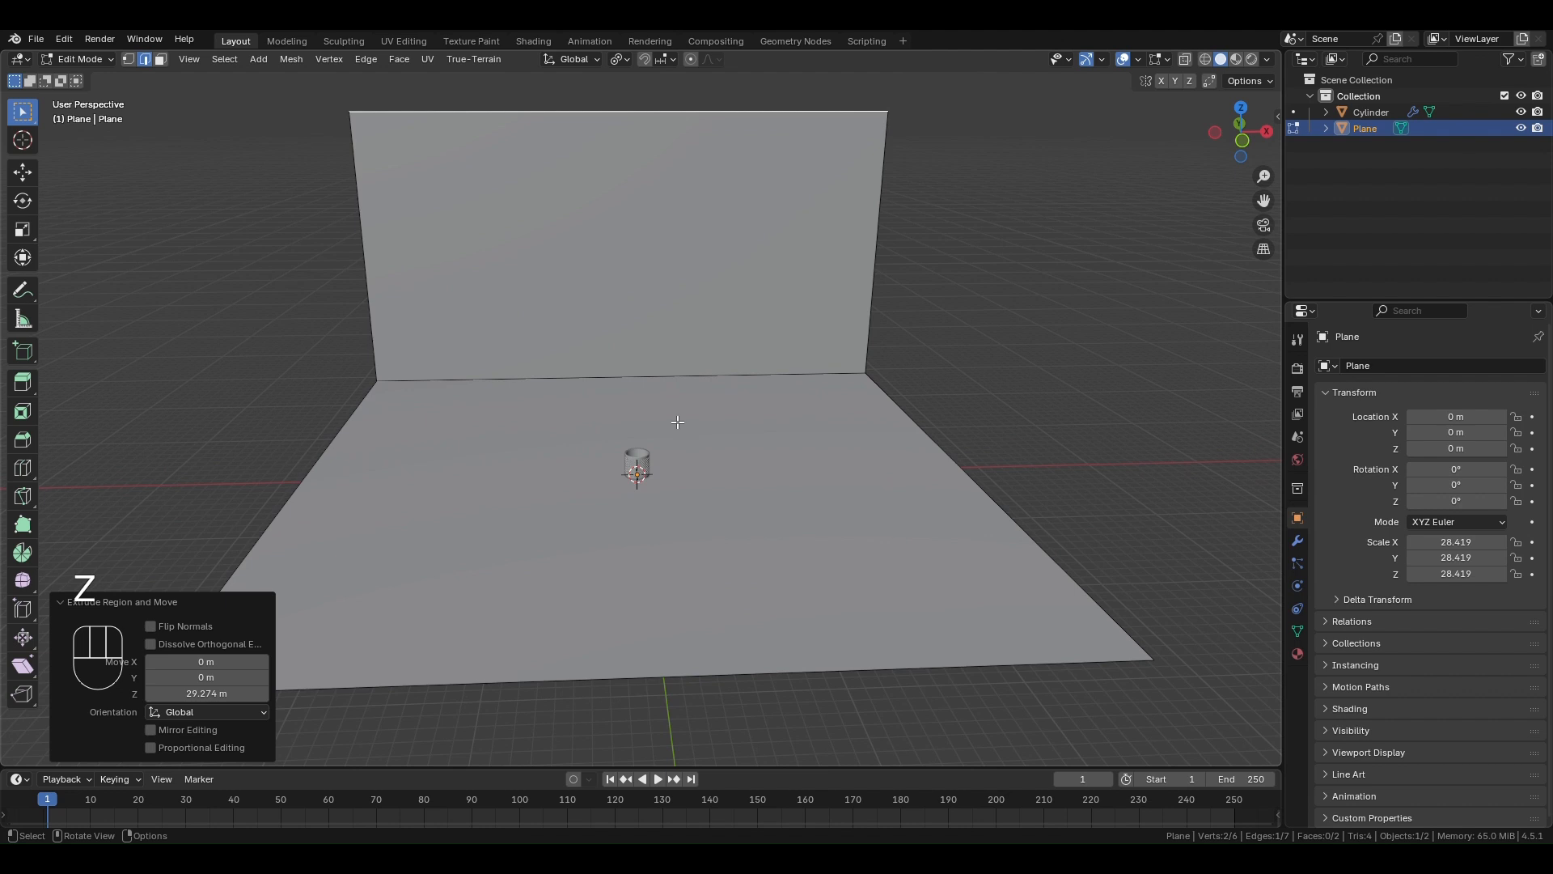
{"action": "left_click", "coordinate": [676, 375]}
{"action": "key", "text": "ctrl+b"}
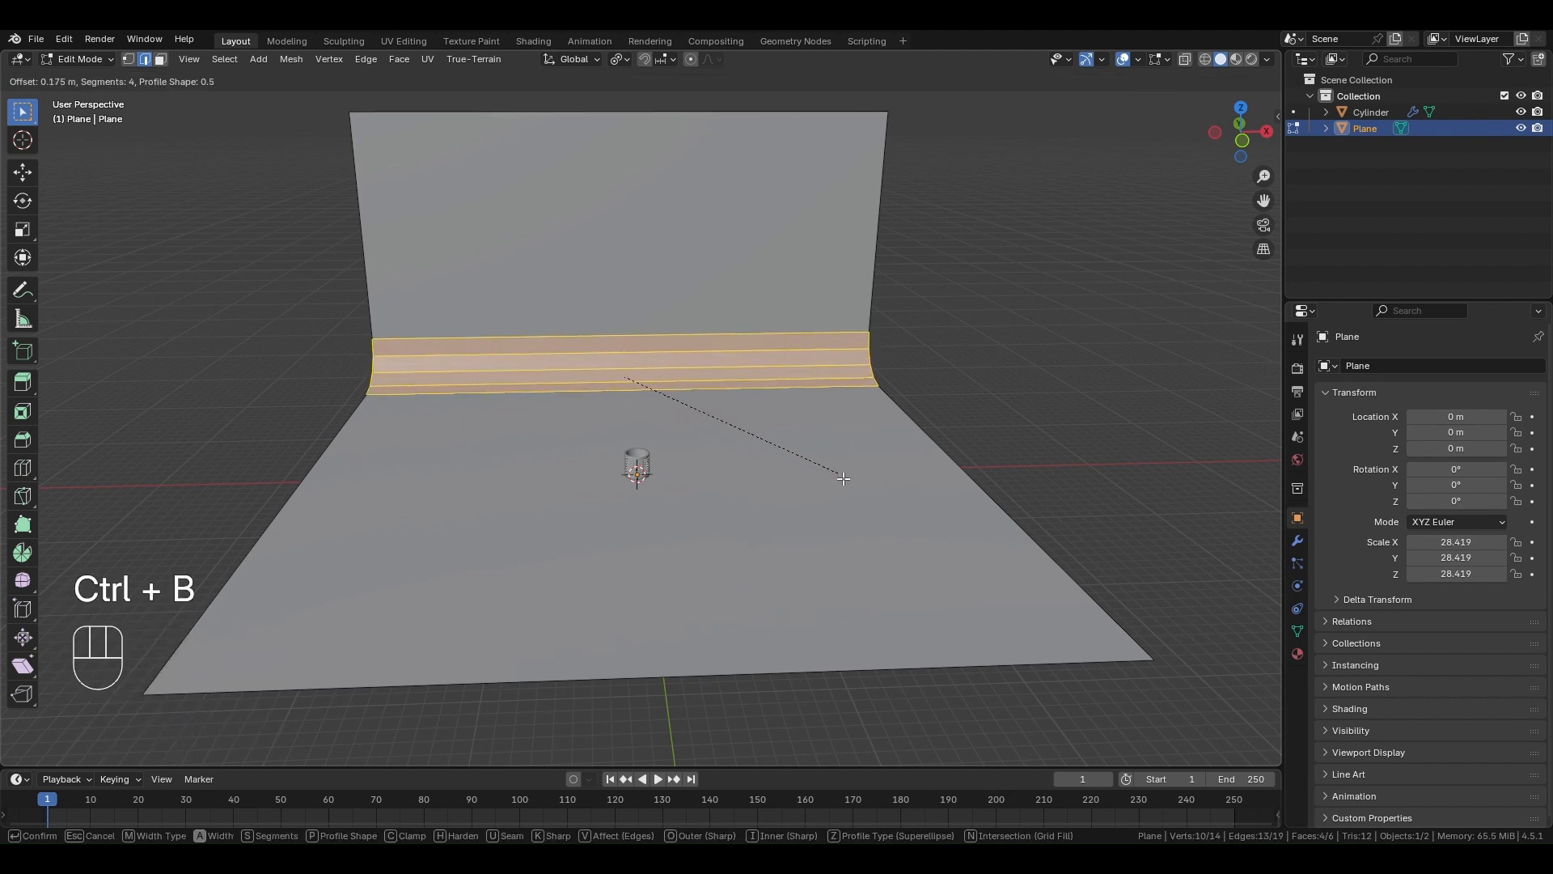
{"action": "scroll", "coordinate": [845, 481], "scroll_direction": "up", "scroll_amount": 14}
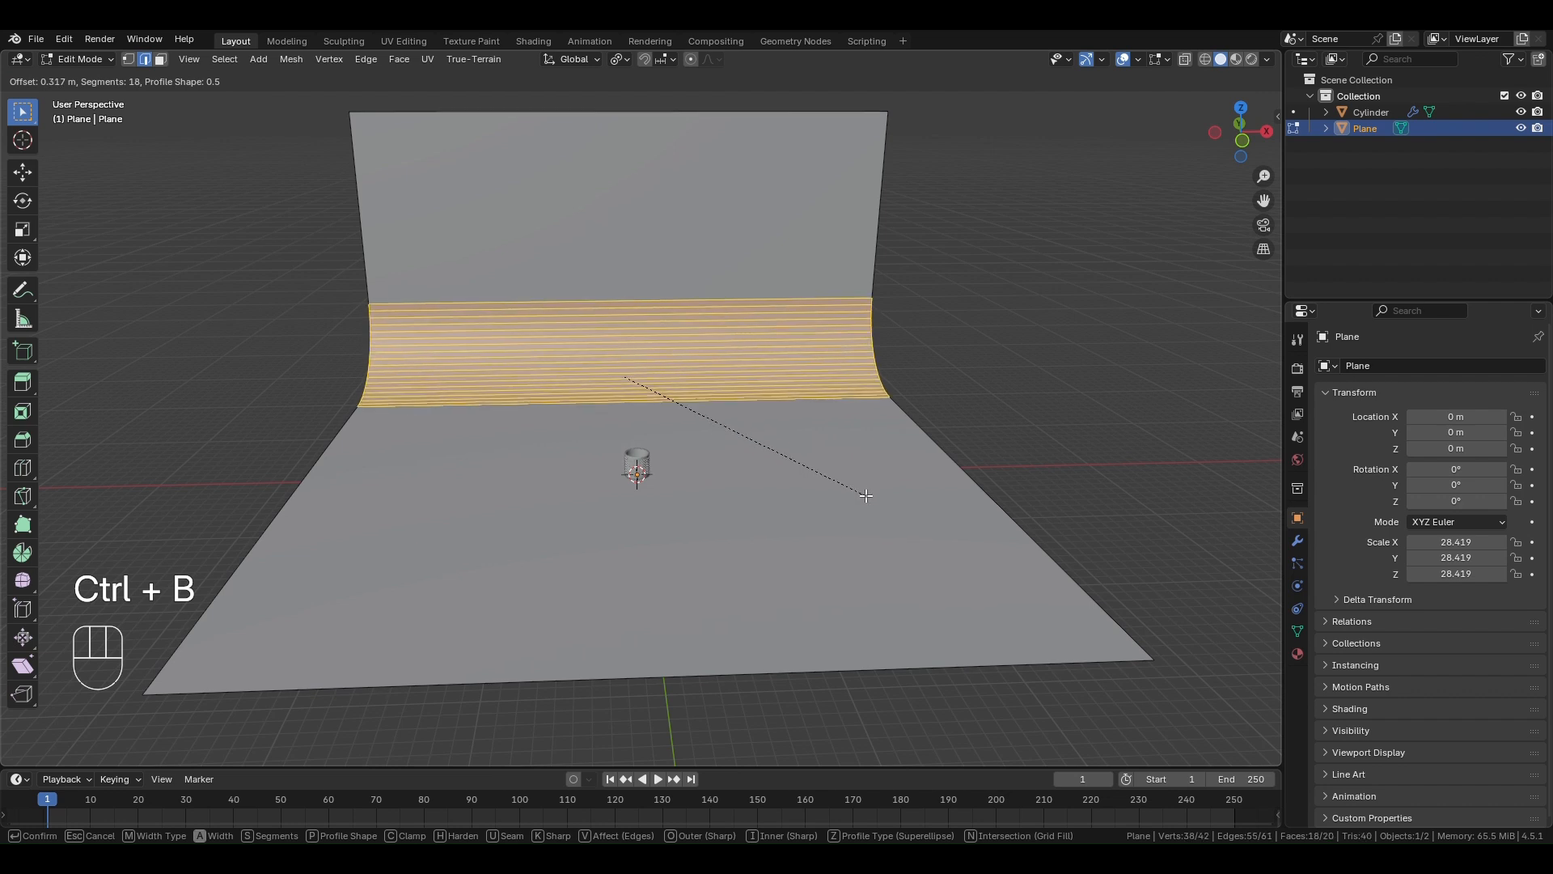
{"action": "scroll", "coordinate": [866, 495], "scroll_direction": "up", "scroll_amount": 3}
{"action": "left_click", "coordinate": [866, 495]}
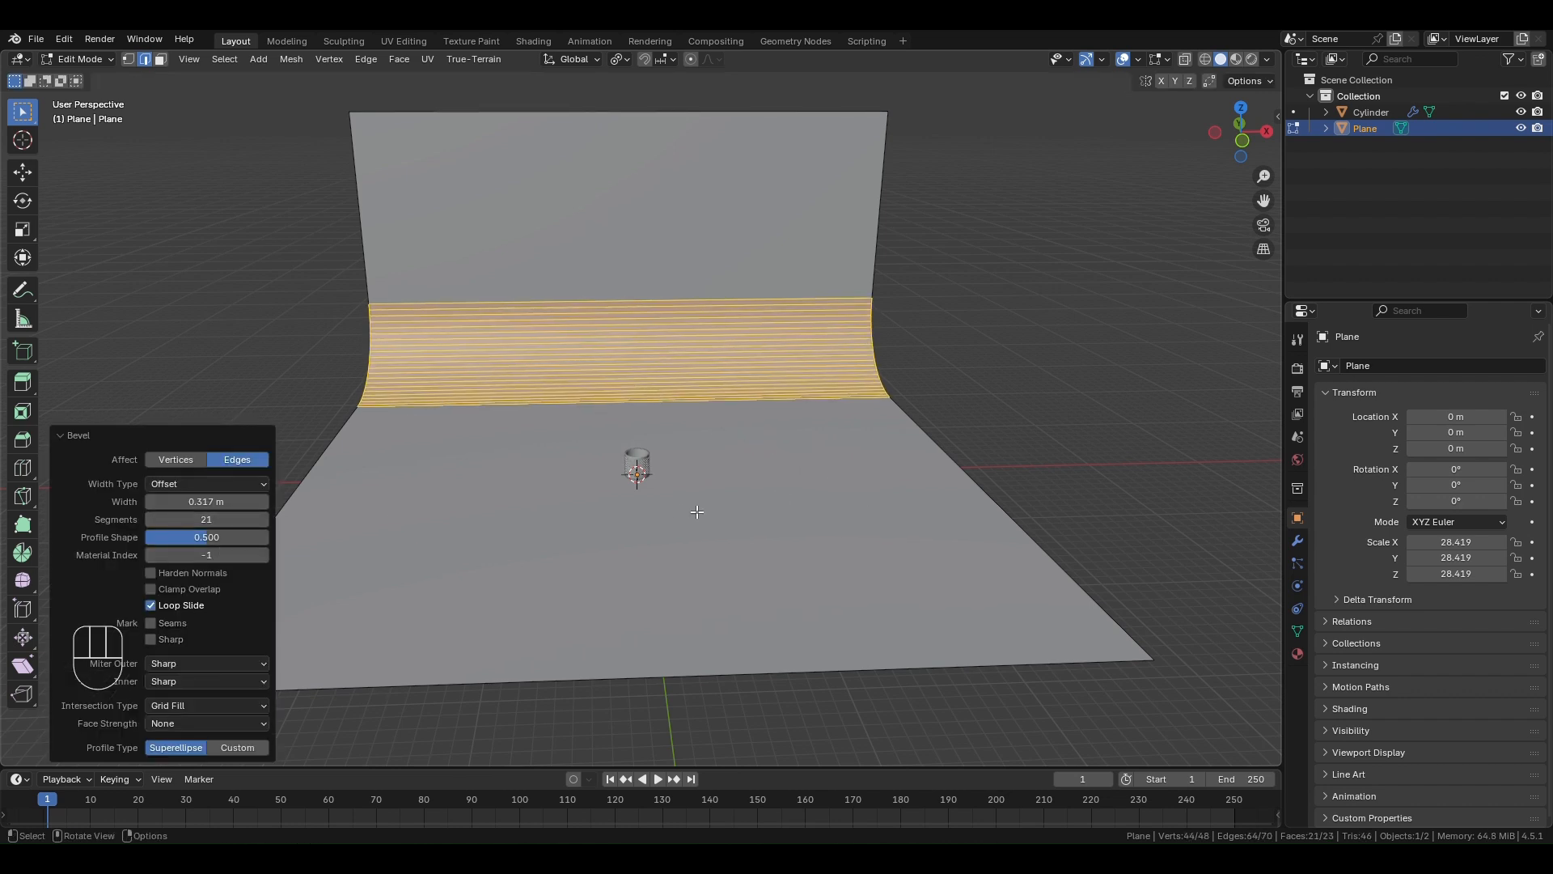
- Leave Edit Mode and apply Shade Auto Smooth to the curved backdrop
{"action": "left_click", "coordinate": [1040, 385]}
{"action": "key", "text": "Tab"}
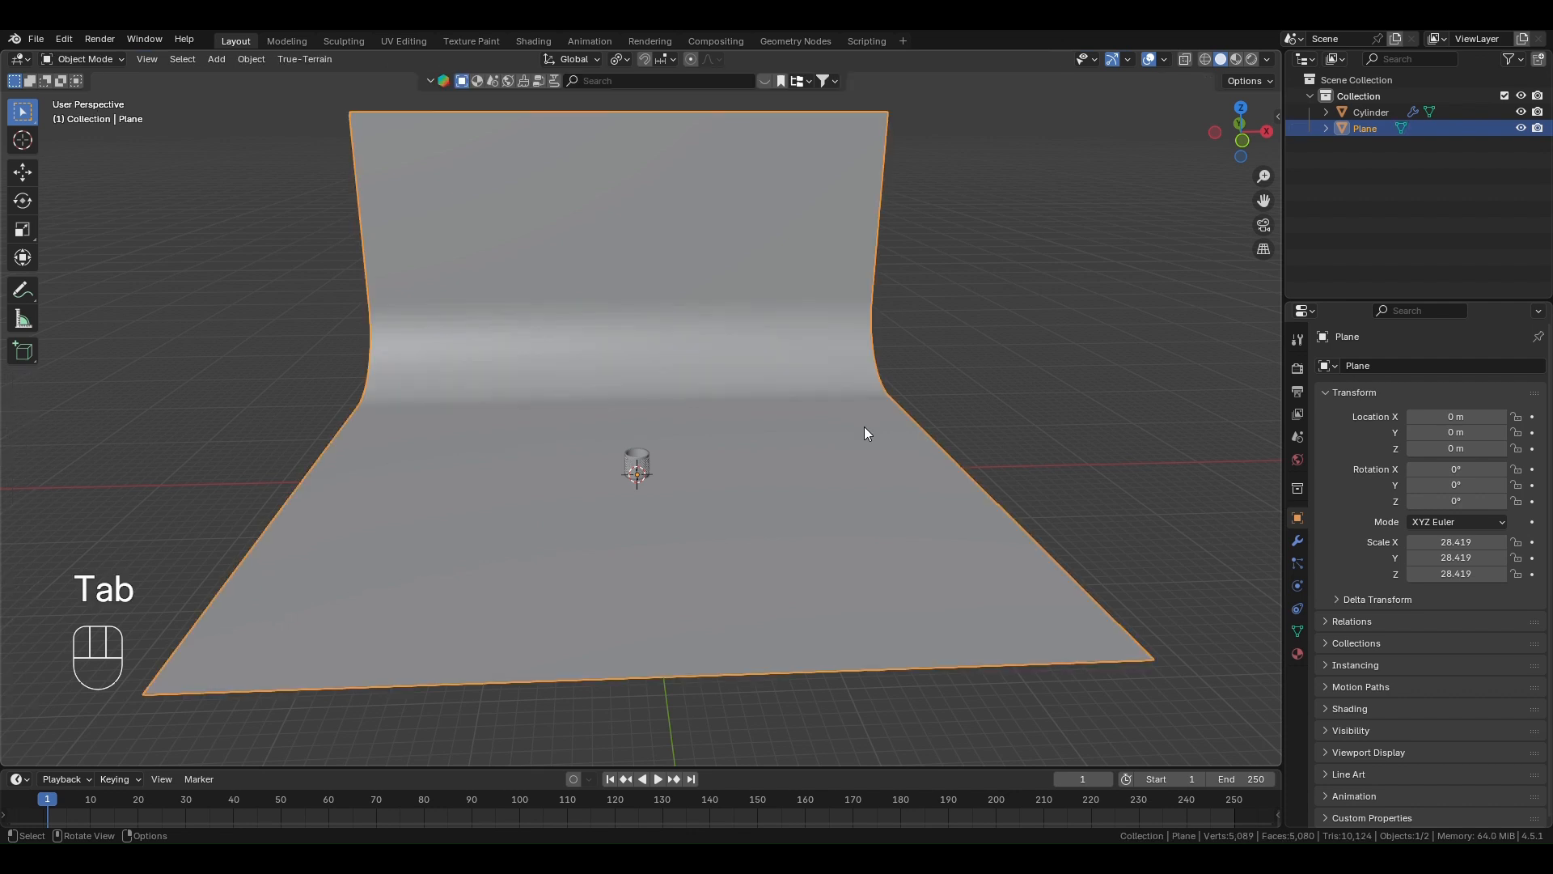
{"action": "right_click", "coordinate": [771, 305]}
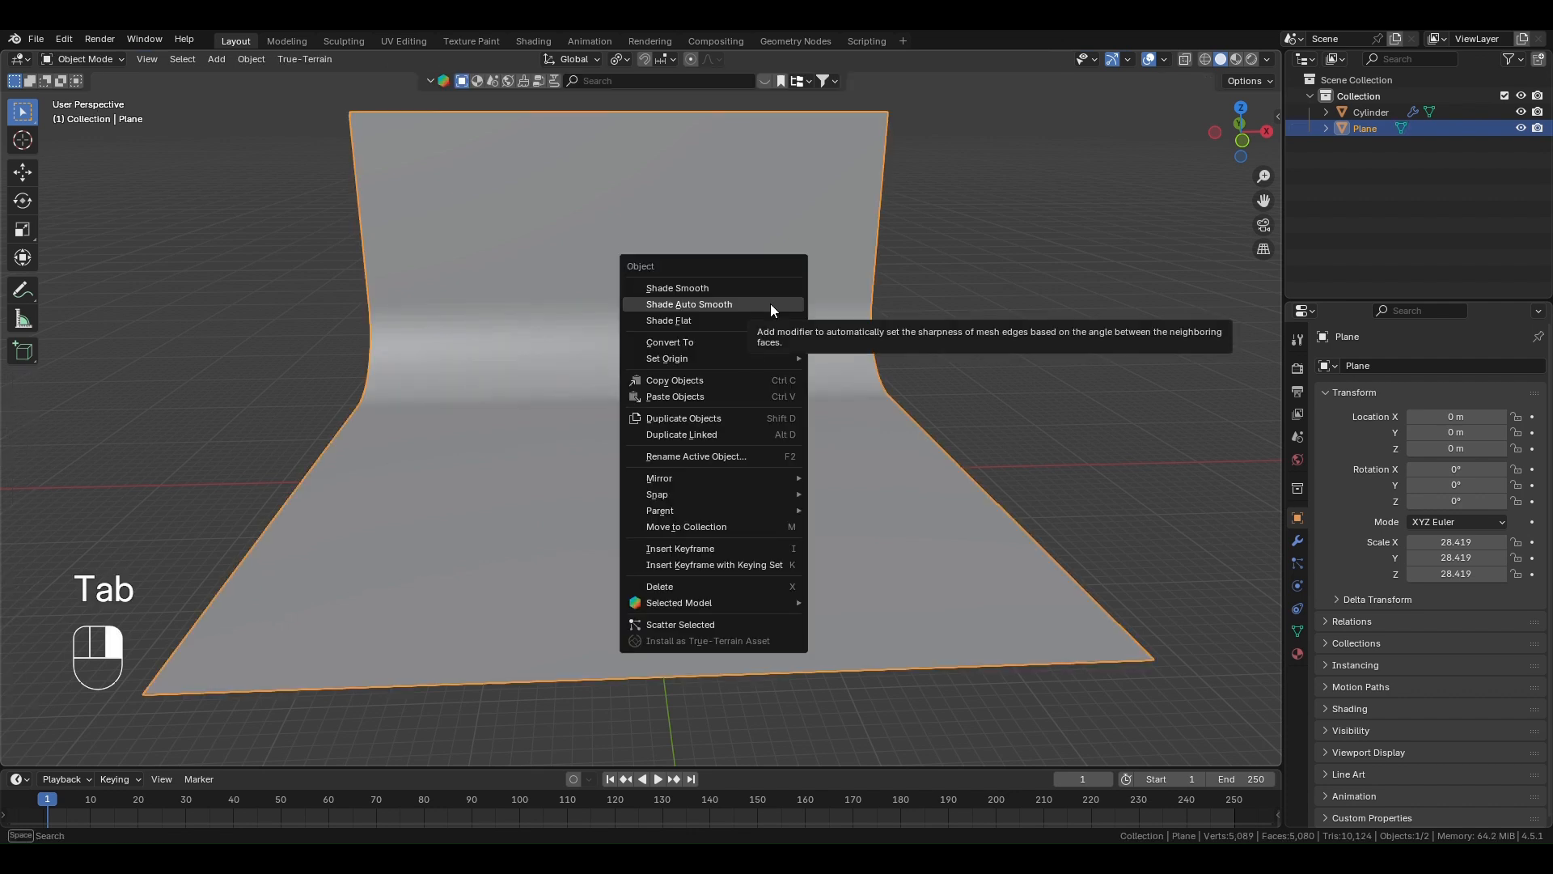
{"action": "left_click", "coordinate": [771, 303]}
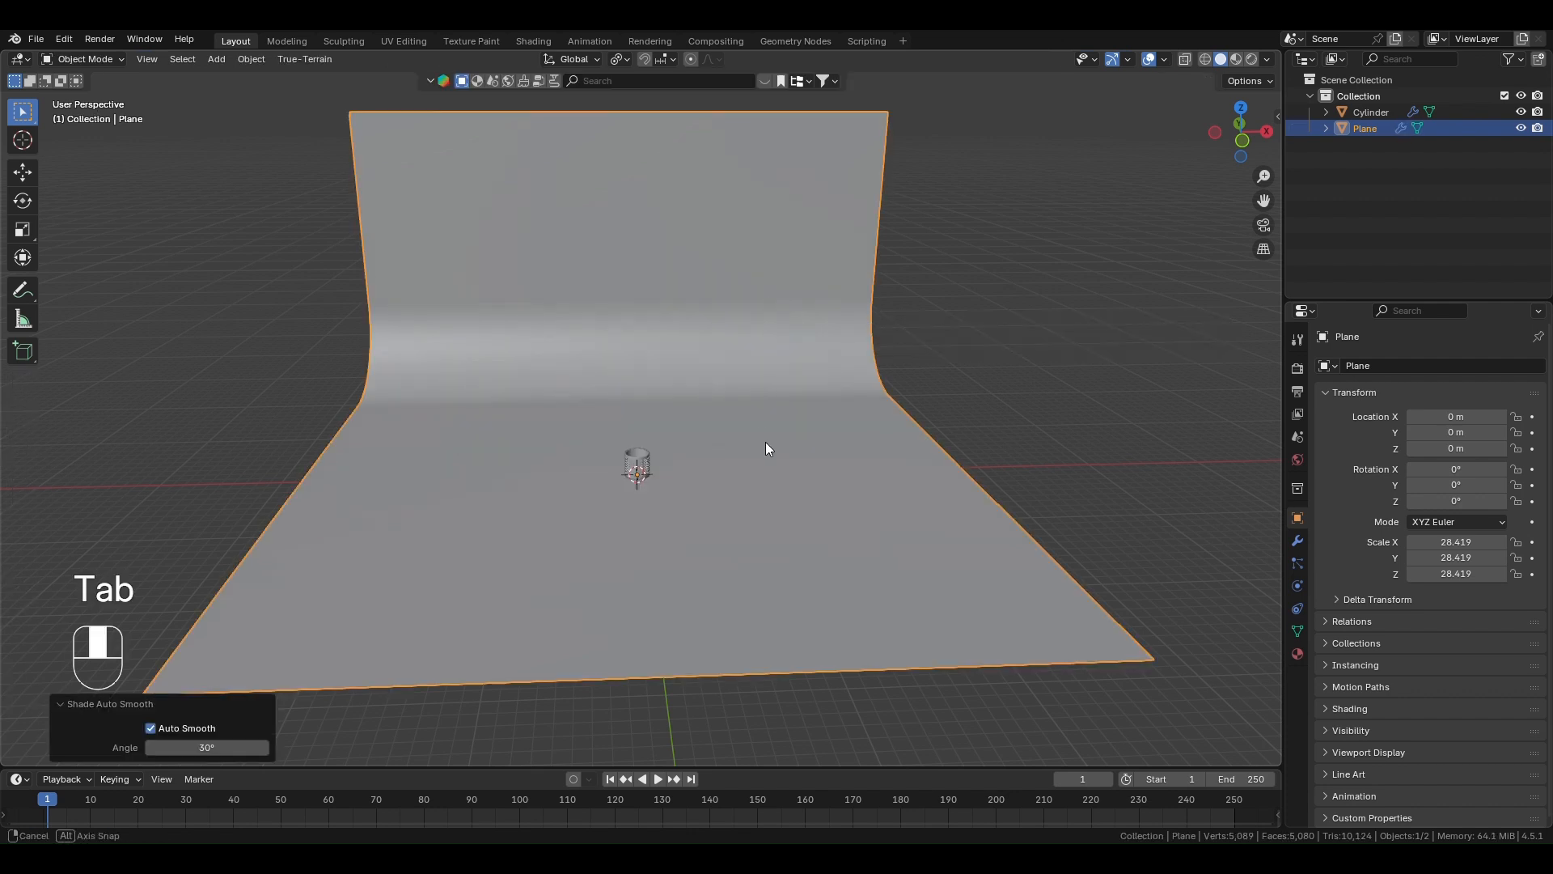
- Set the render engine to Cycles and the render device to GPU Compute
{"action": "middle_click_drag", "start_coordinate": [766, 442], "coordinate": [759, 429]}
{"action": "scroll", "coordinate": [684, 482], "scroll_direction": "up", "scroll_amount": 6}
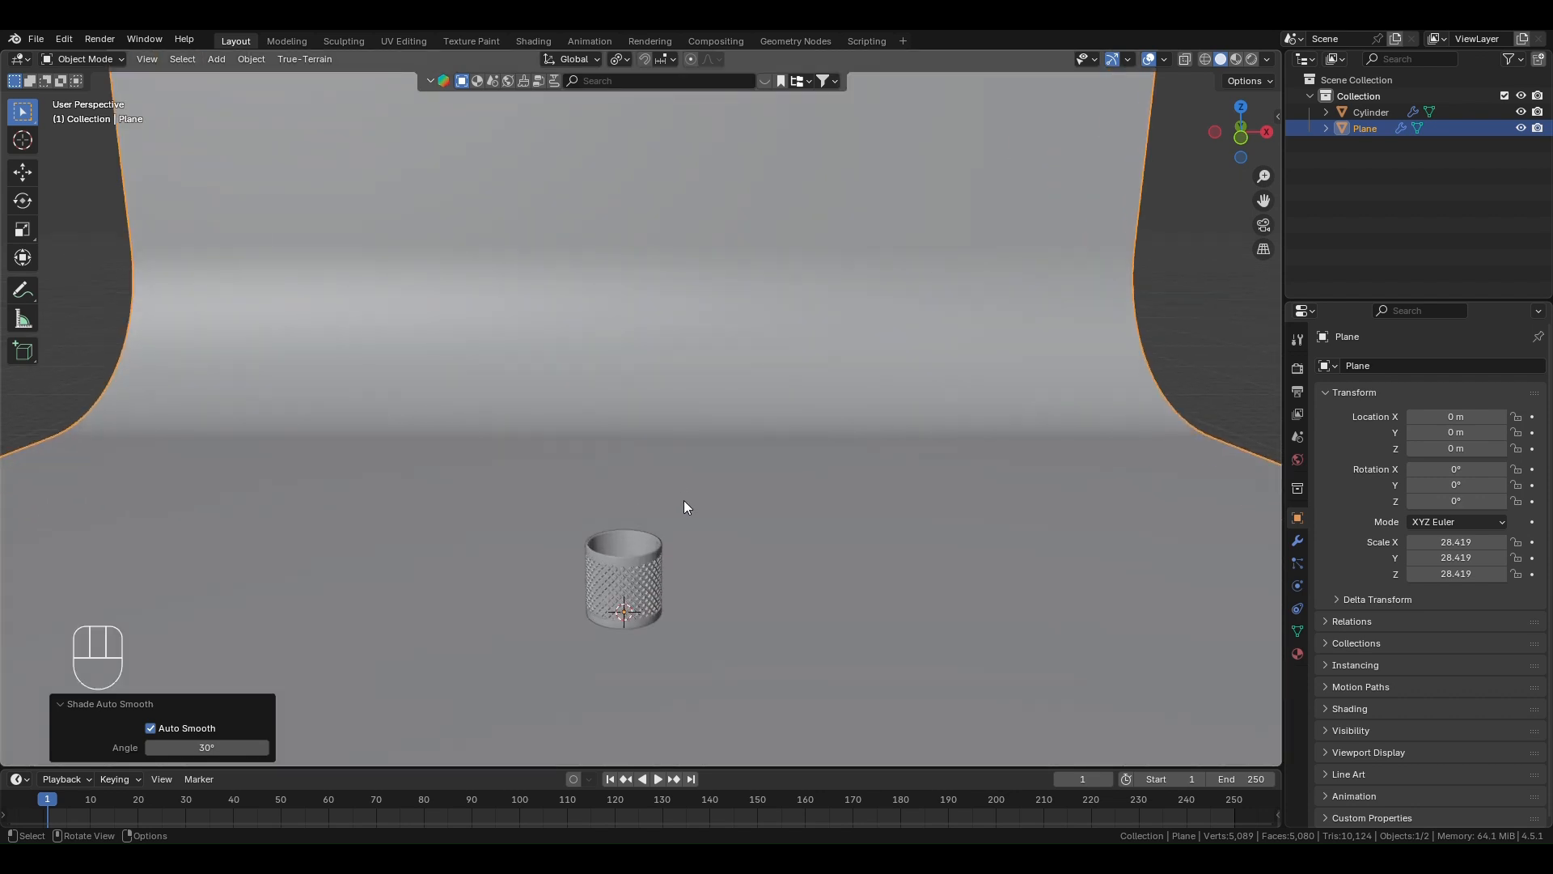
{"action": "middle_click_drag", "start_coordinate": [691, 509], "coordinate": [659, 483], "text": "shift"}
{"action": "scroll", "coordinate": [662, 512], "scroll_direction": "up", "scroll_amount": 1}
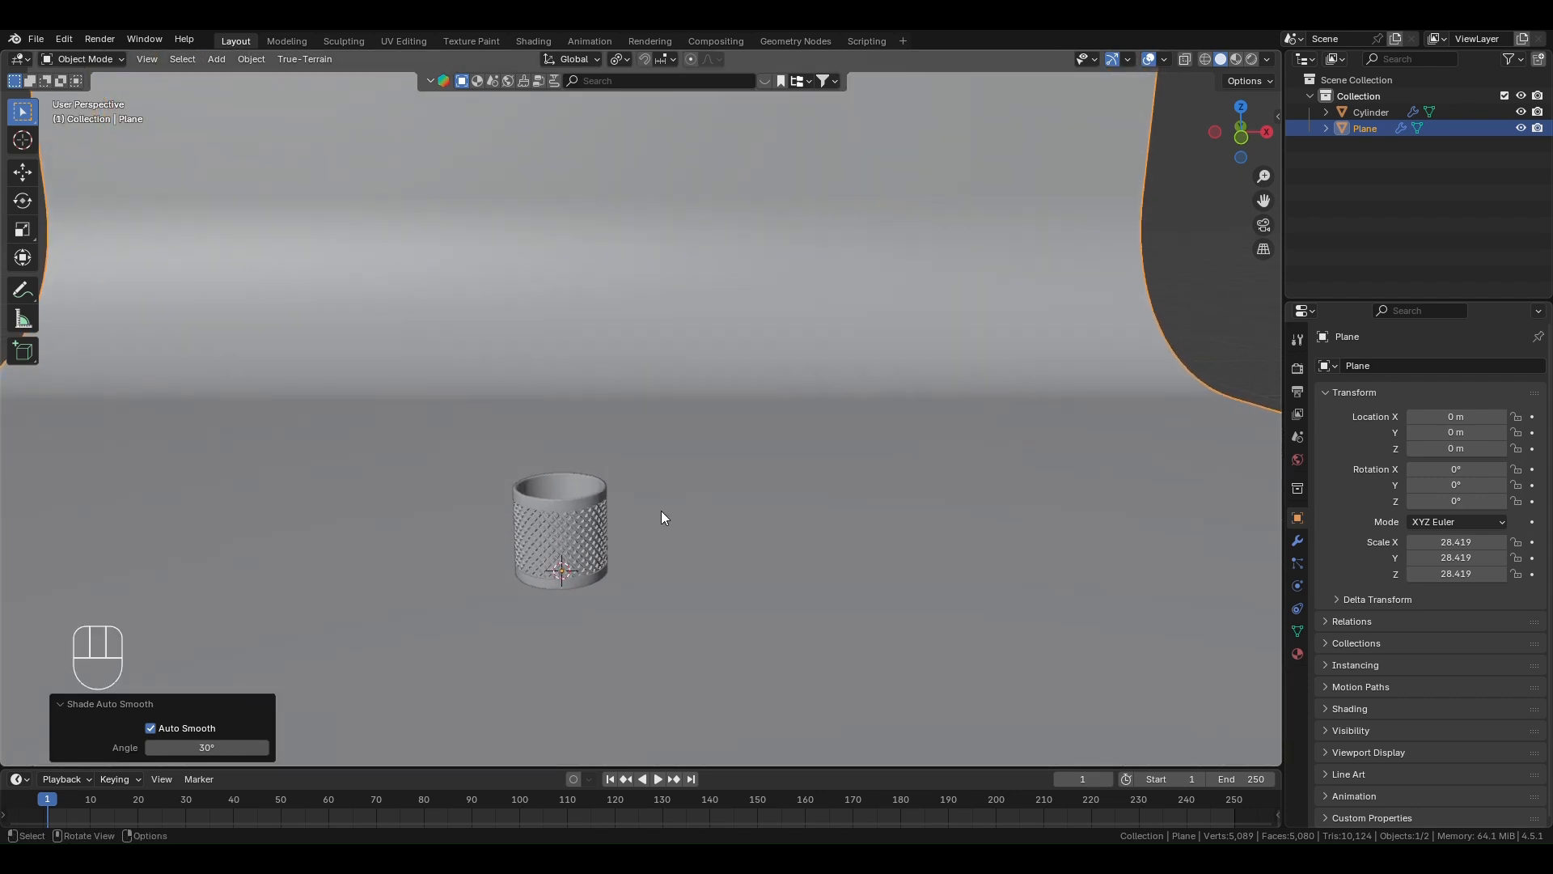
{"action": "scroll", "coordinate": [665, 522], "scroll_direction": "down", "scroll_amount": 1}
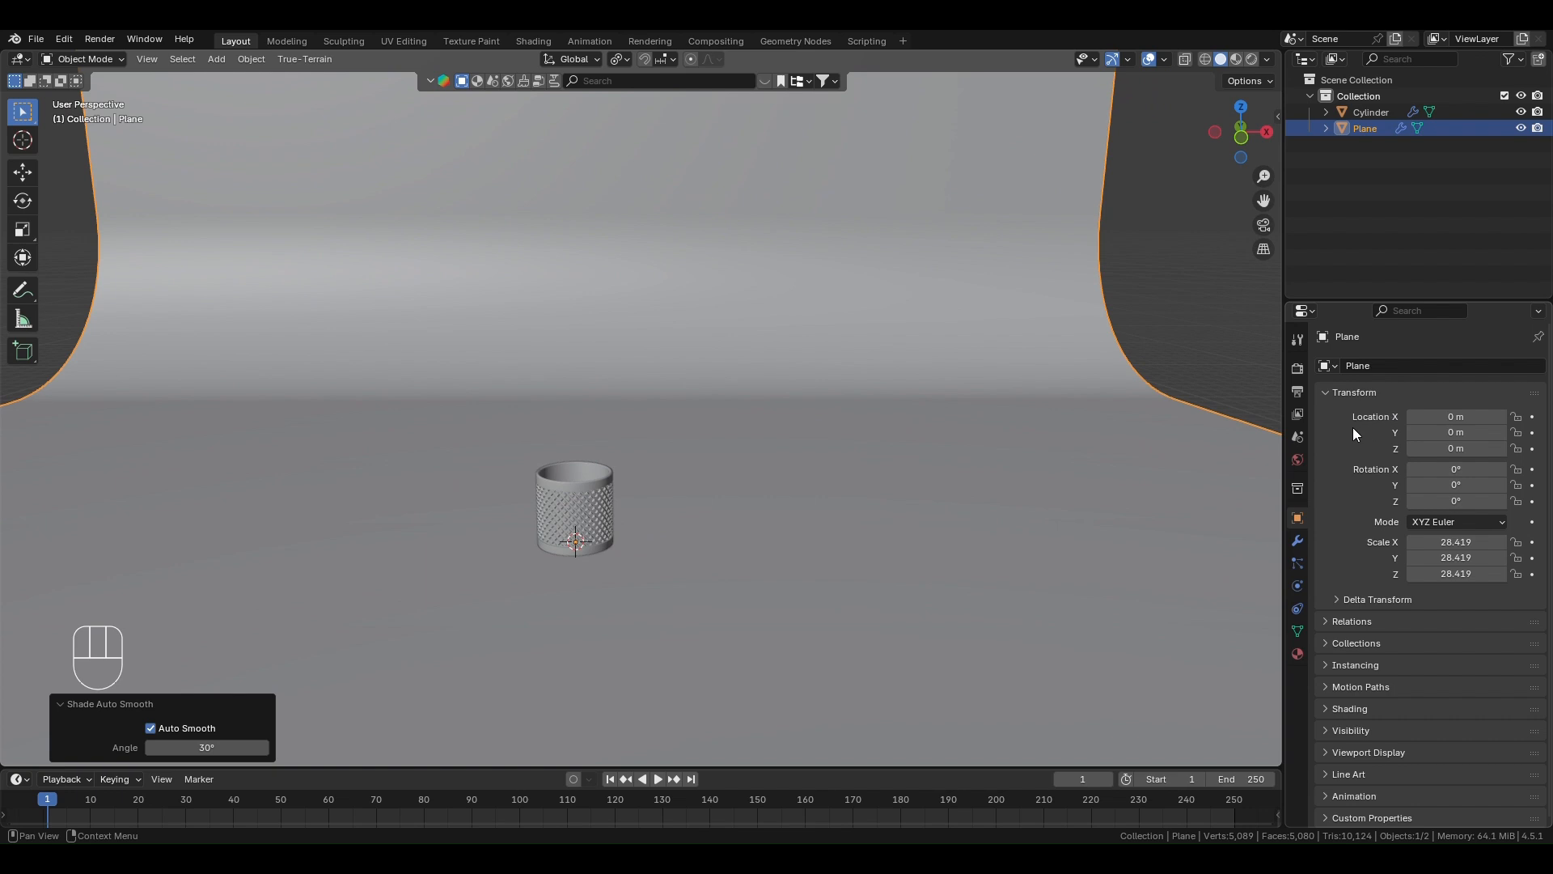
{"action": "left_click", "coordinate": [1298, 368]}
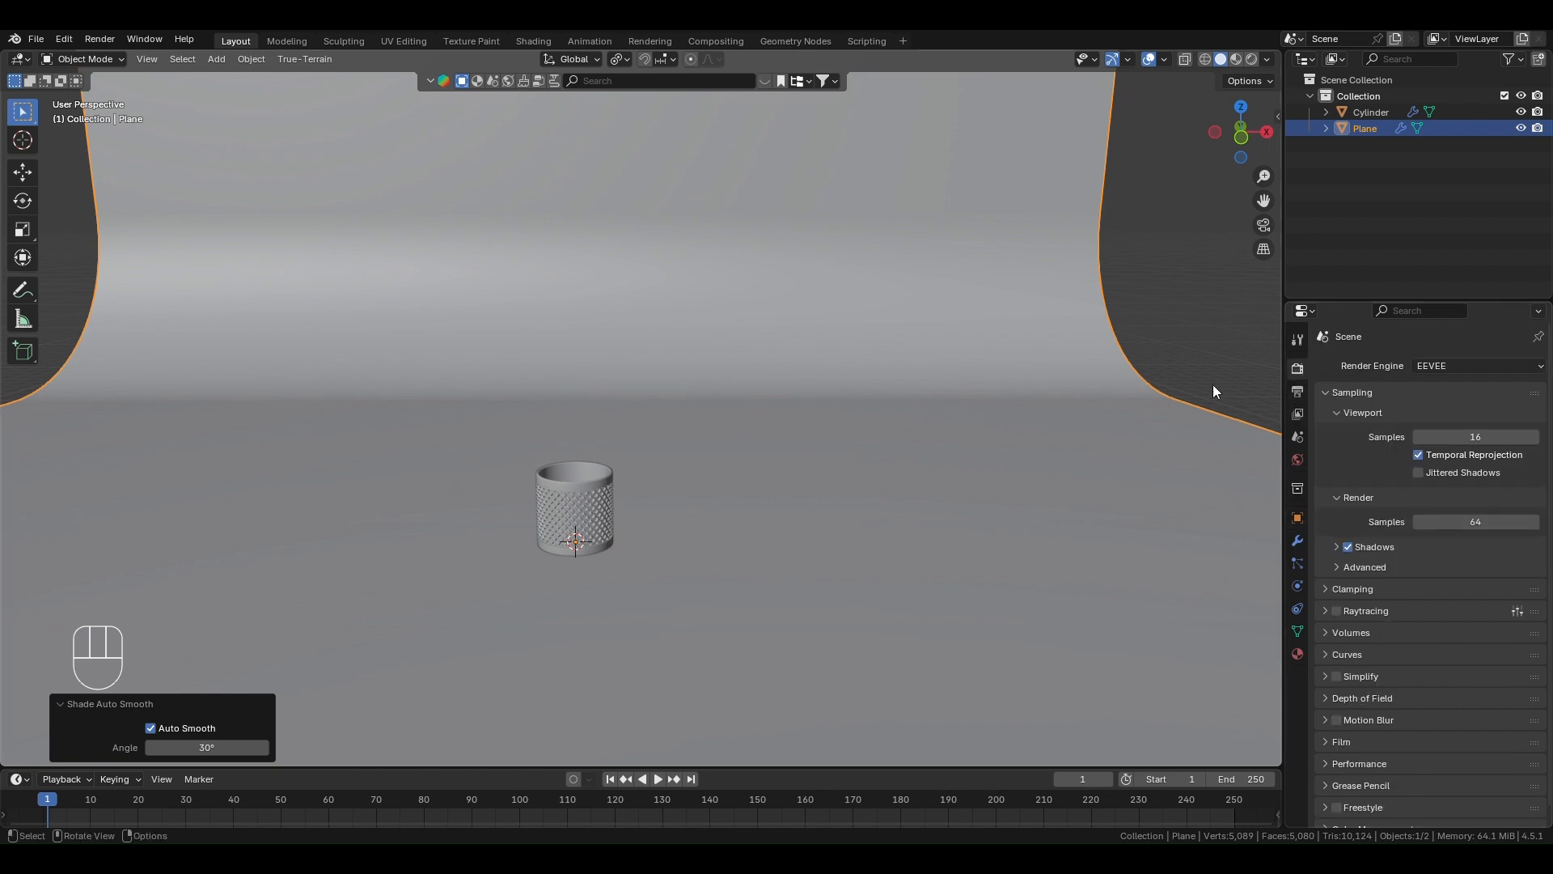
{"action": "left_click", "coordinate": [1497, 367]}
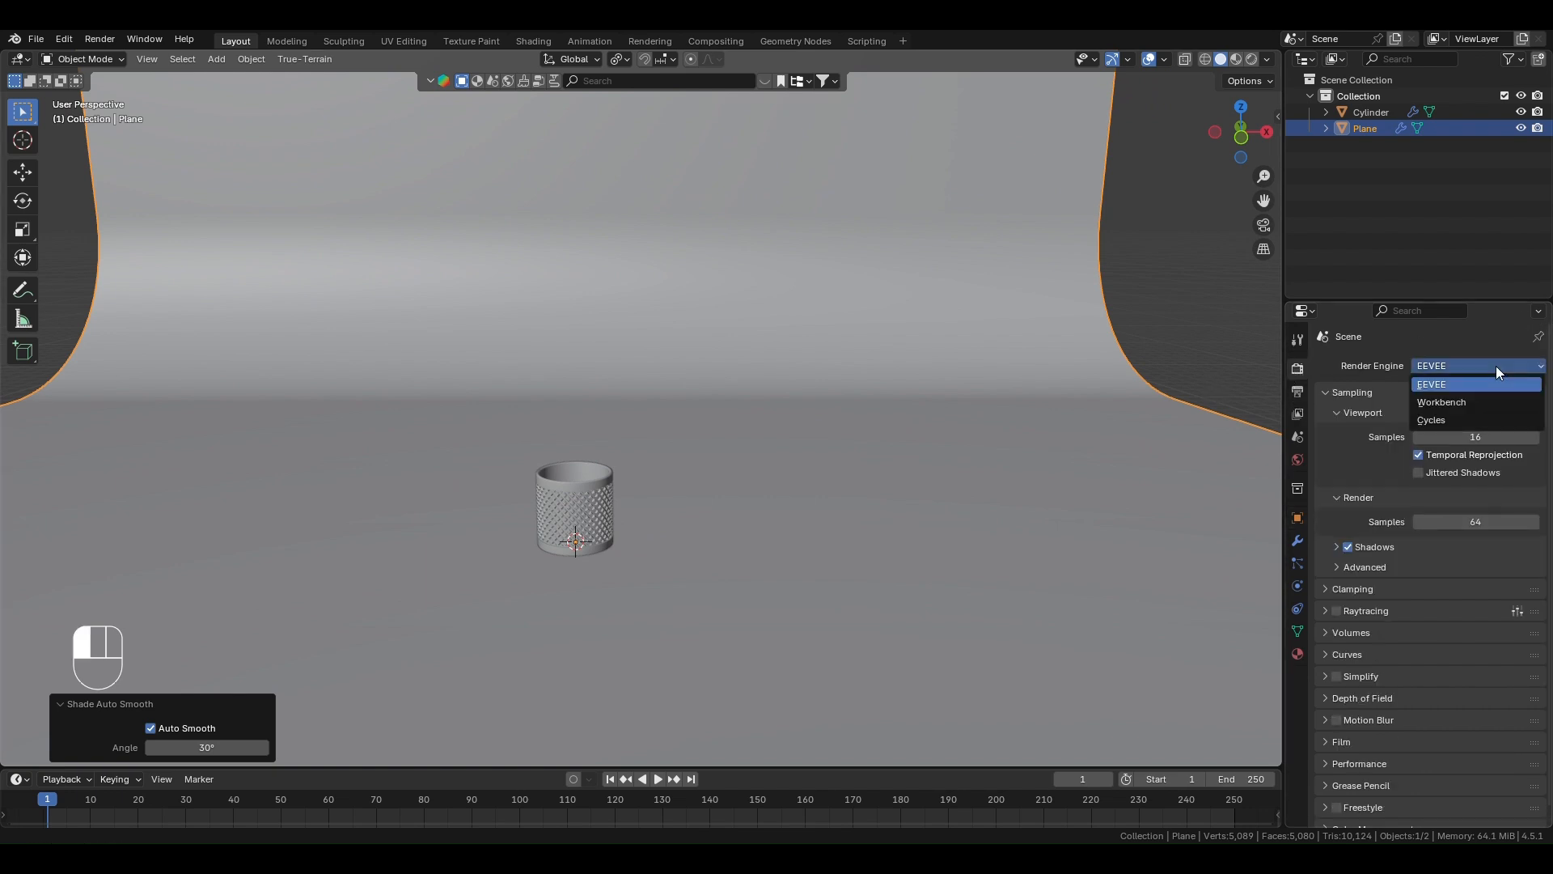
{"action": "left_click", "coordinate": [1451, 419]}
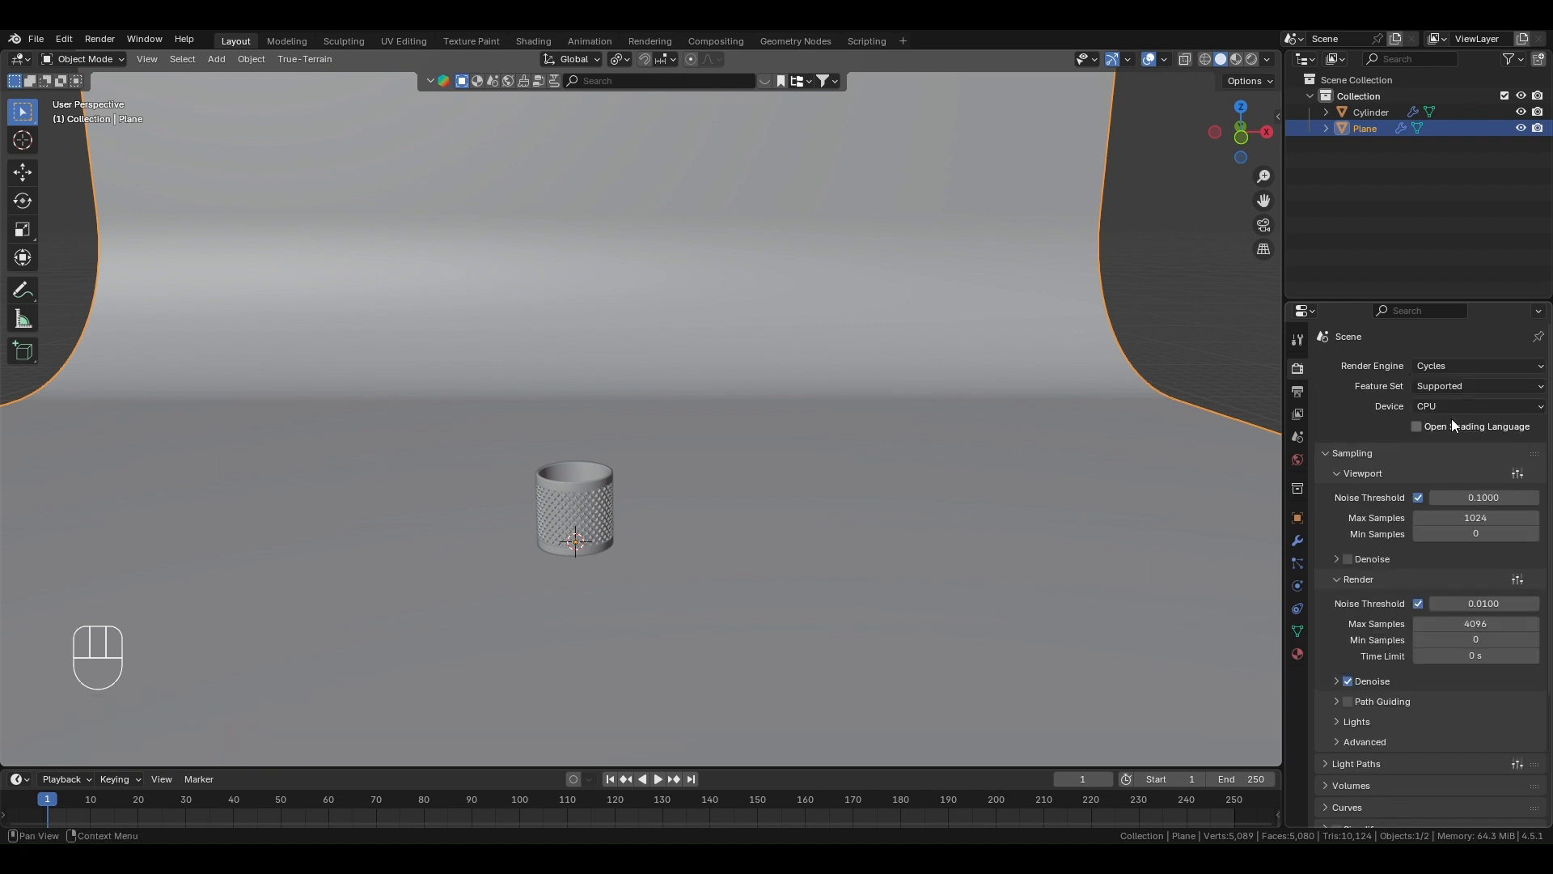
{"action": "left_click", "coordinate": [1471, 405]}
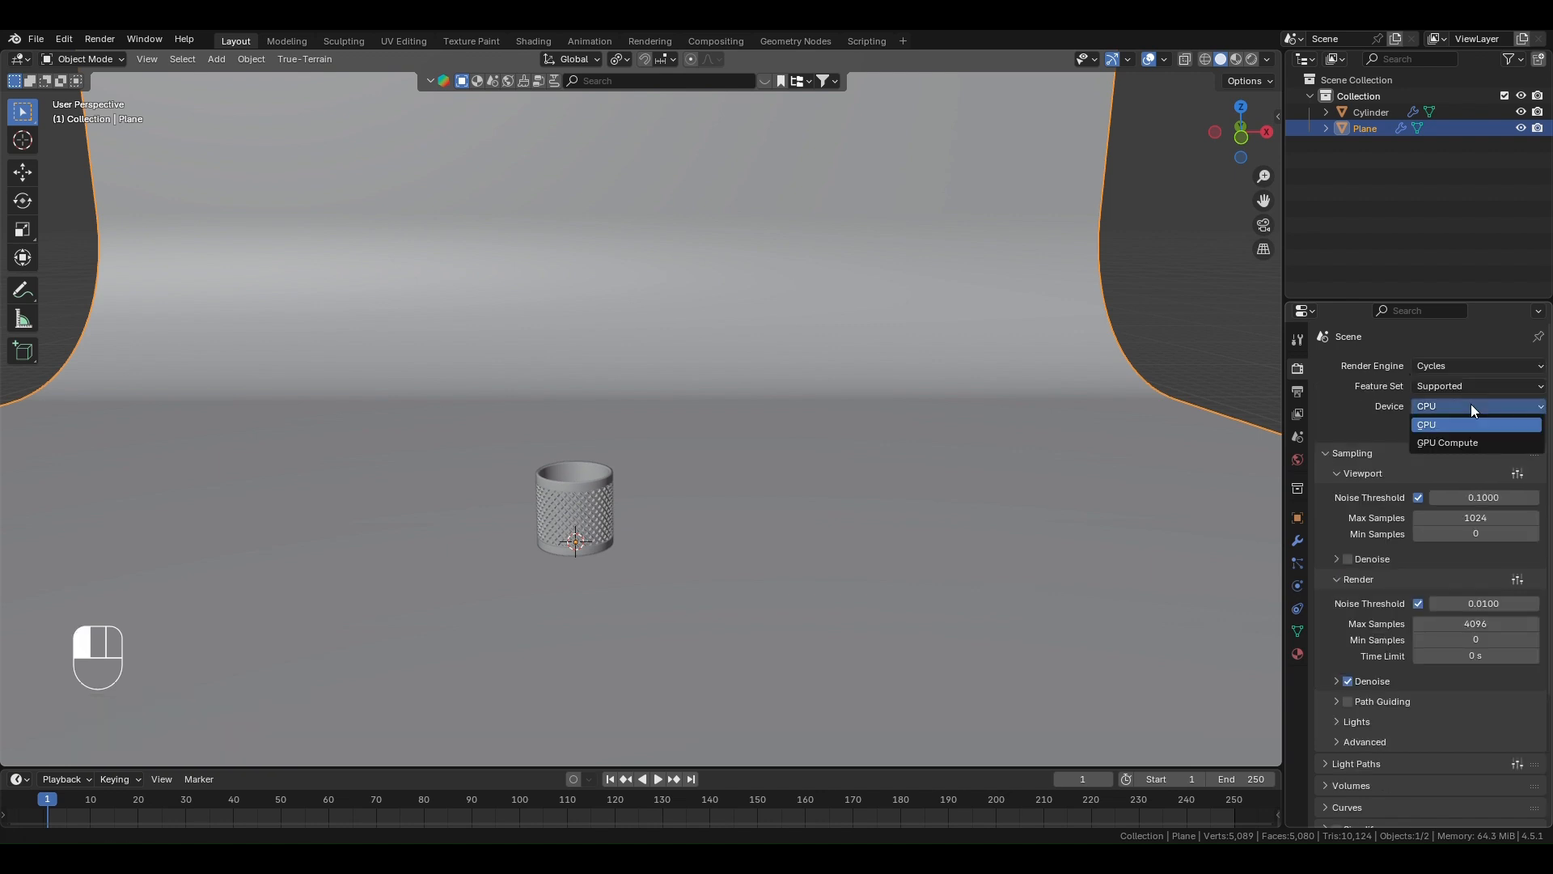
{"action": "left_click", "coordinate": [1443, 441]}
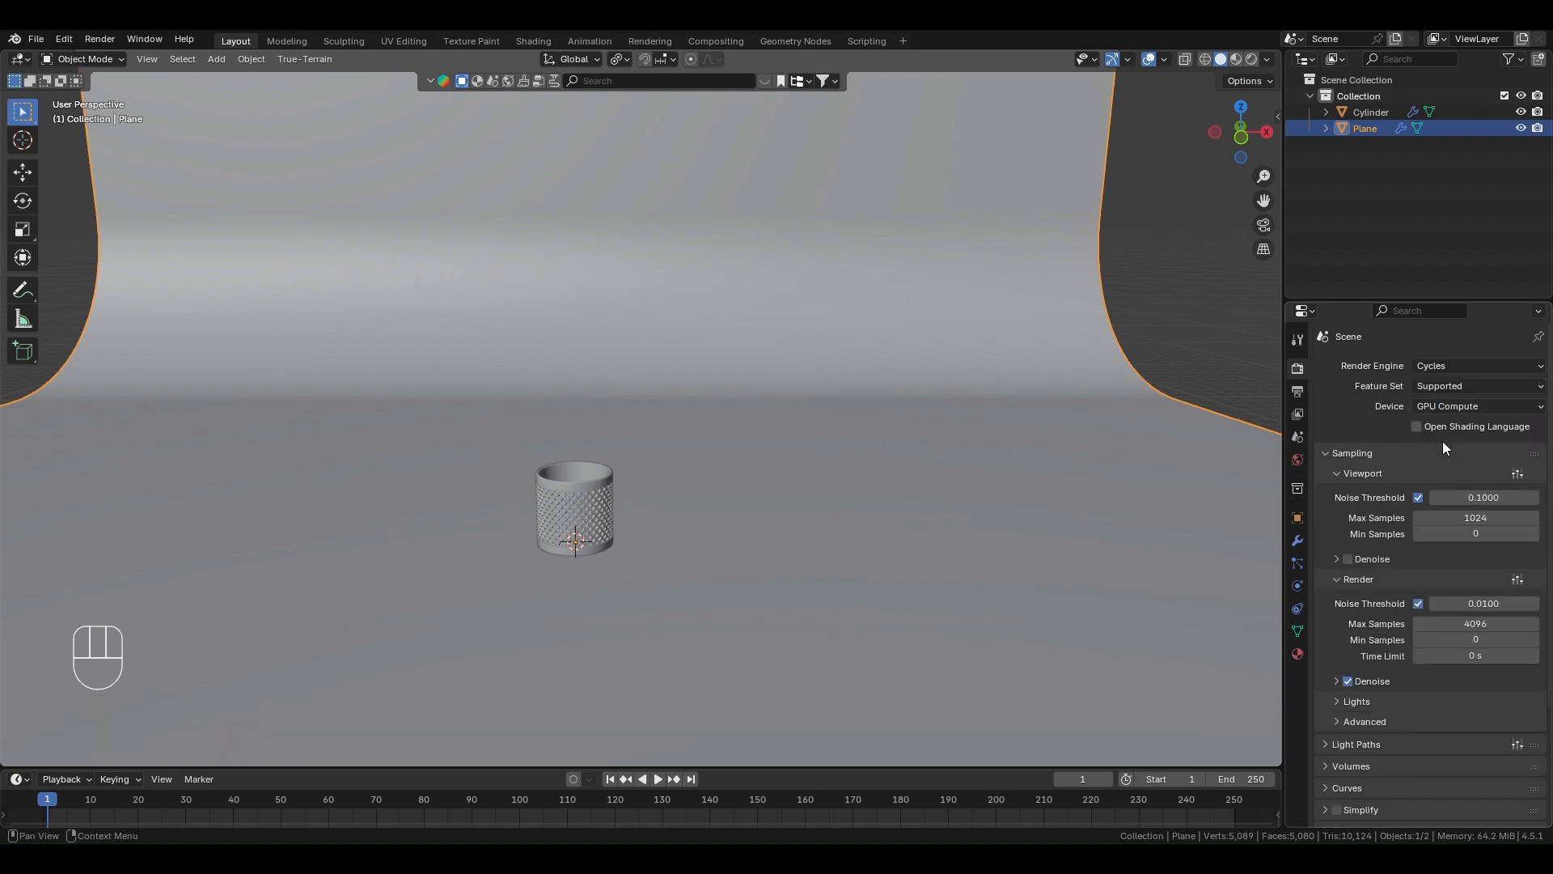
- Set the viewport Max Samples to 100 and enable viewport denoising
{"action": "left_click", "coordinate": [1471, 518]}
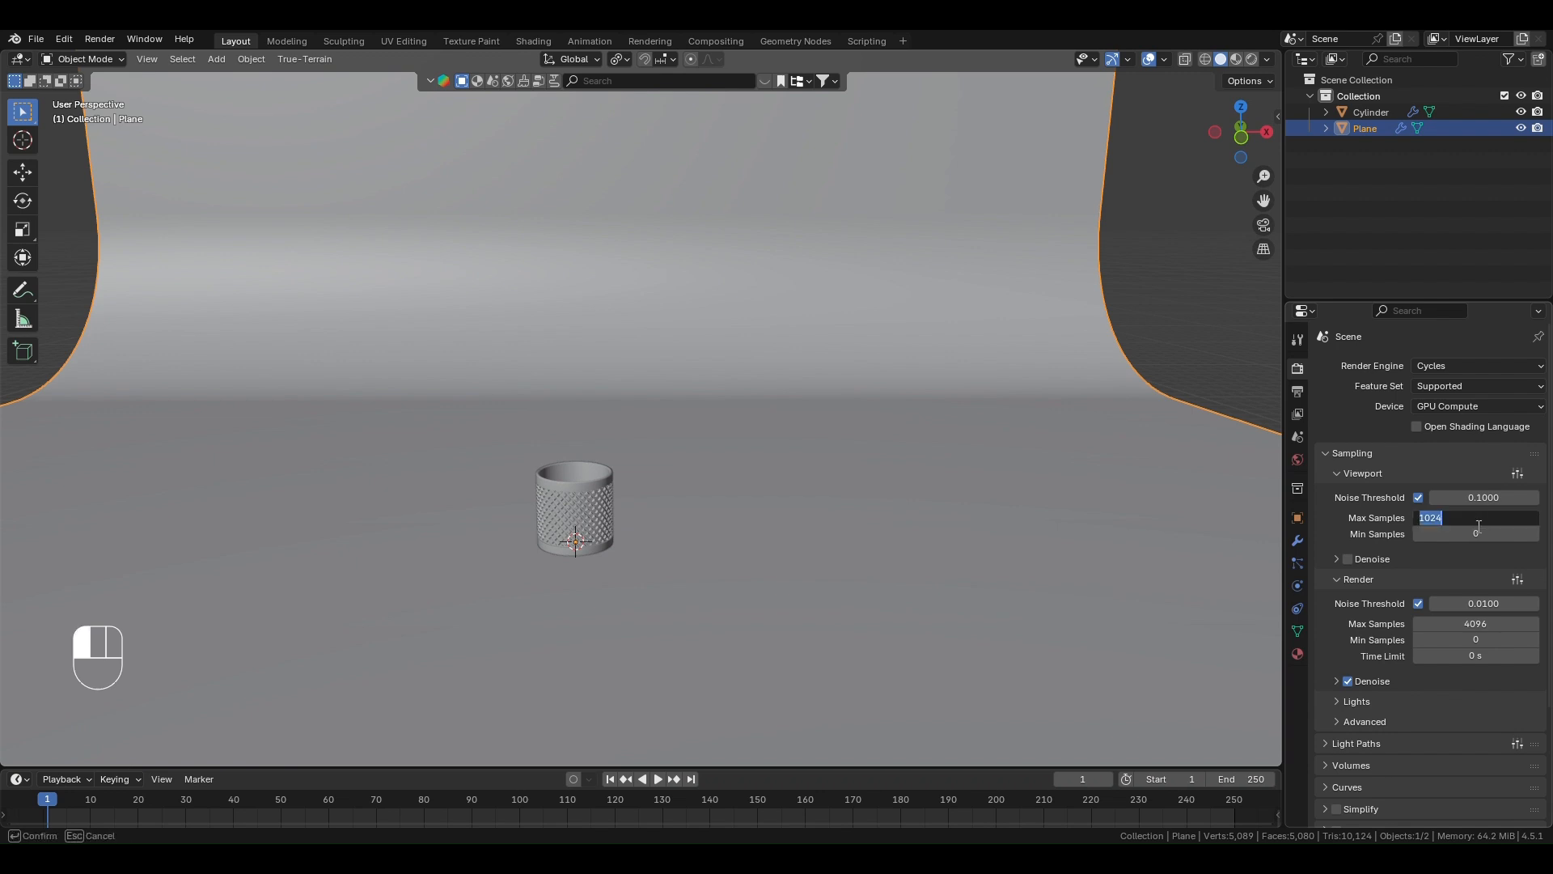
{"action": "type", "text": "100"}
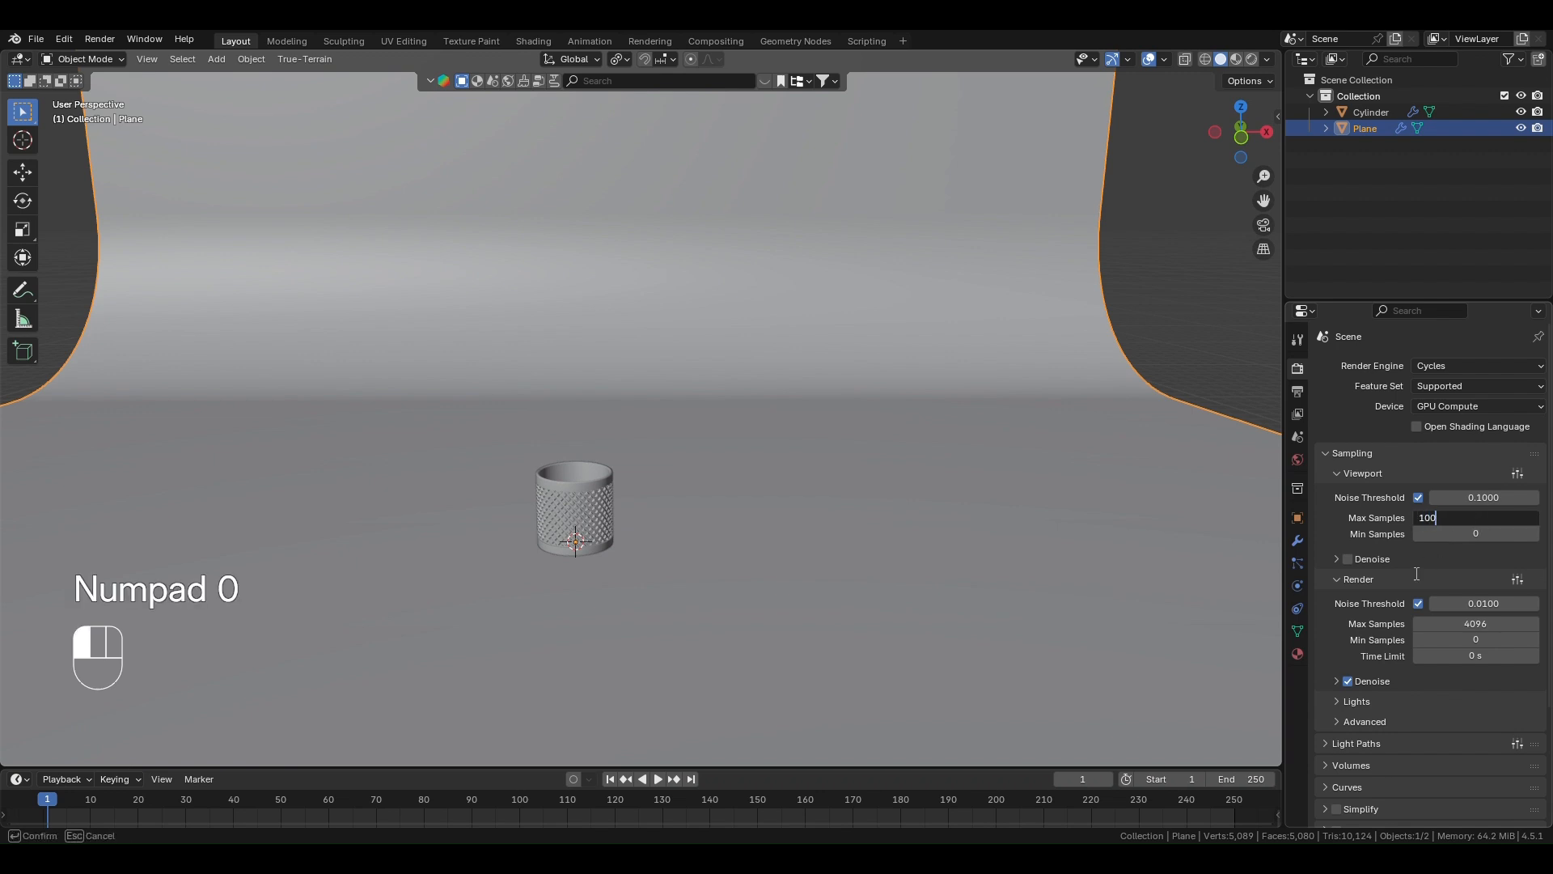
{"action": "left_click", "coordinate": [1349, 559]}
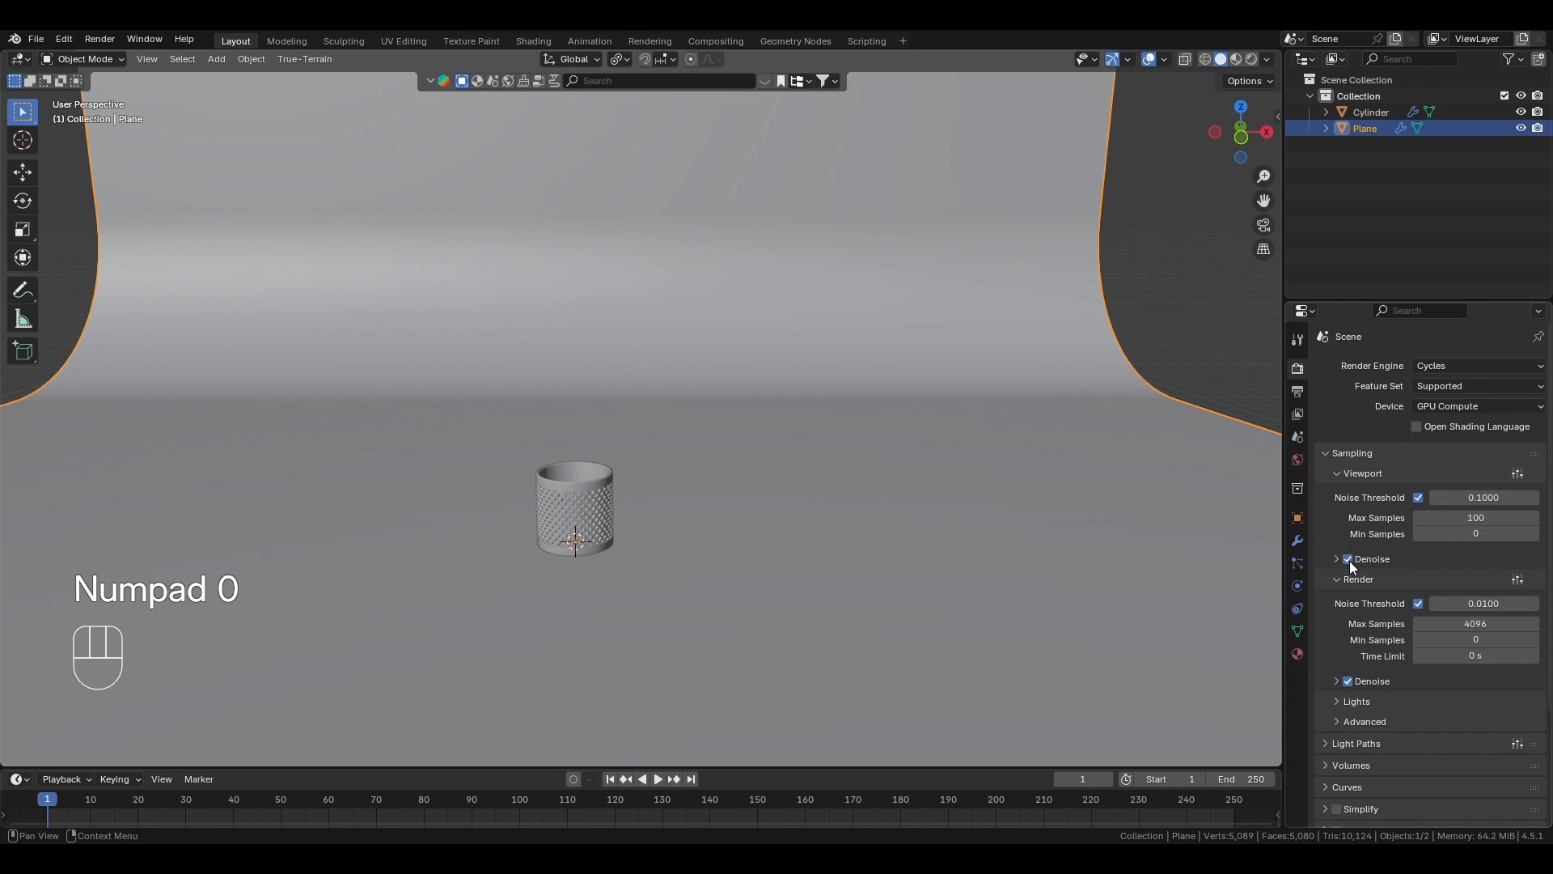
- Deselect the backdrop, add a camera at the scene origin and look through the camera
{"action": "left_click", "coordinate": [1206, 322]}
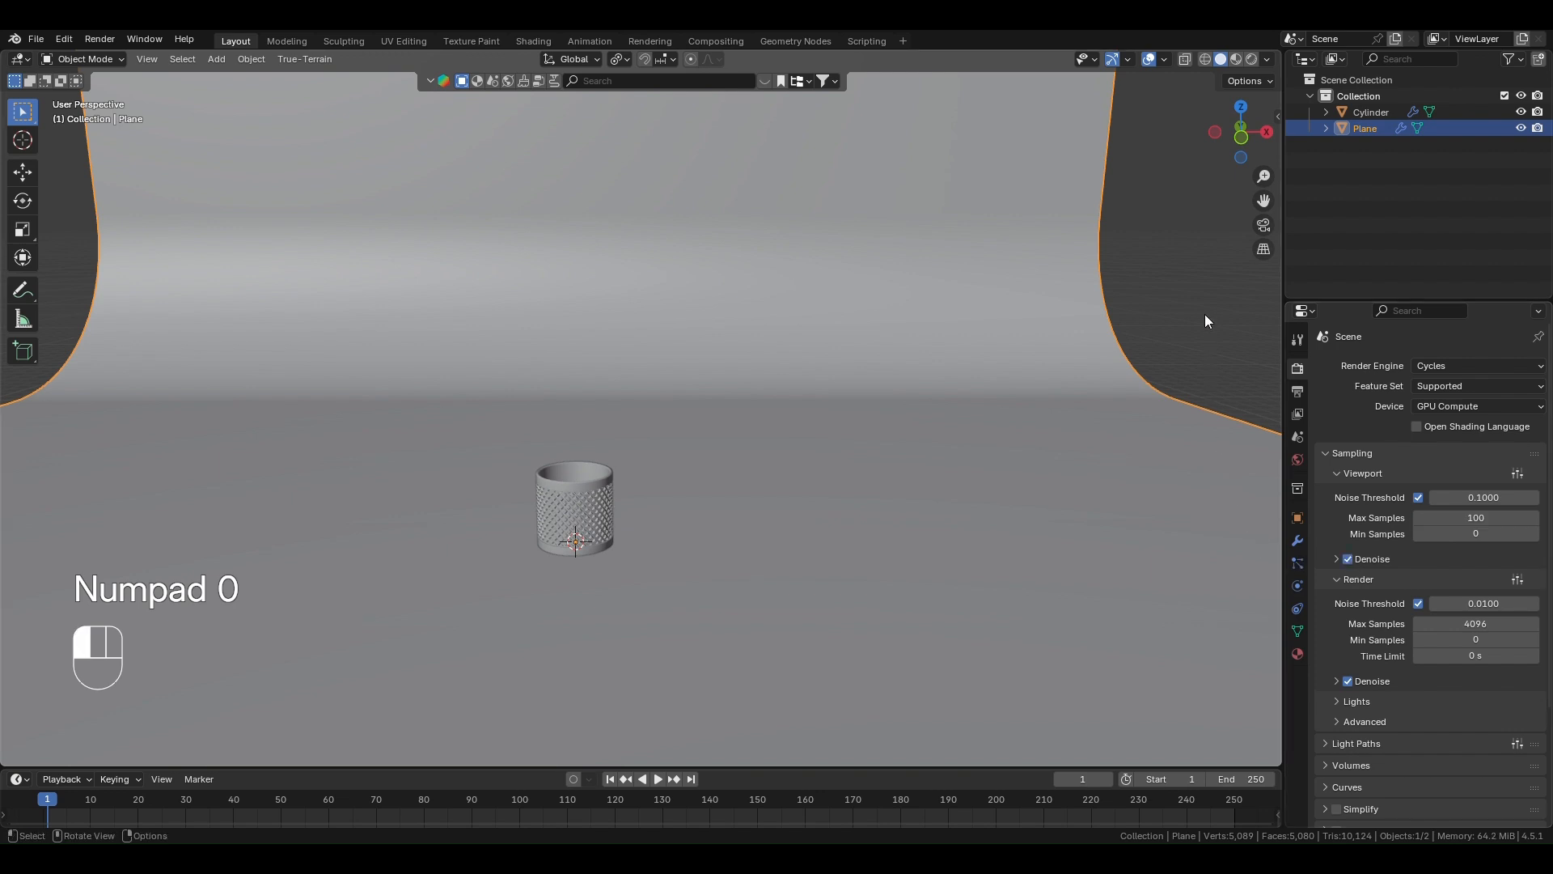
{"action": "scroll", "coordinate": [496, 560], "scroll_direction": "down", "scroll_amount": 2}
{"action": "key", "text": "shift+a"}
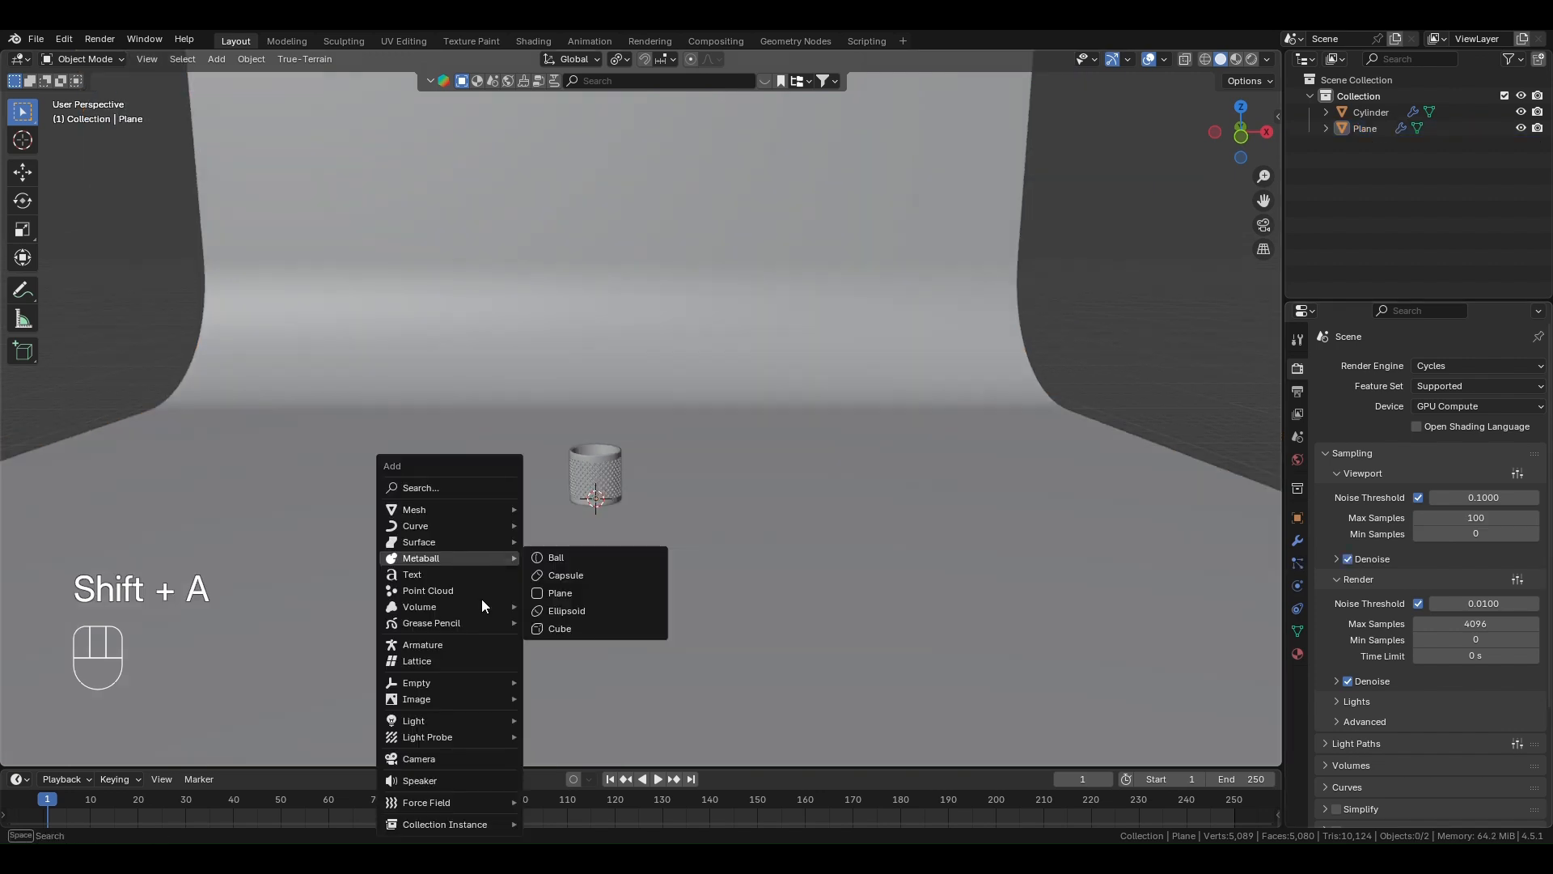
{"action": "left_click", "coordinate": [434, 759]}
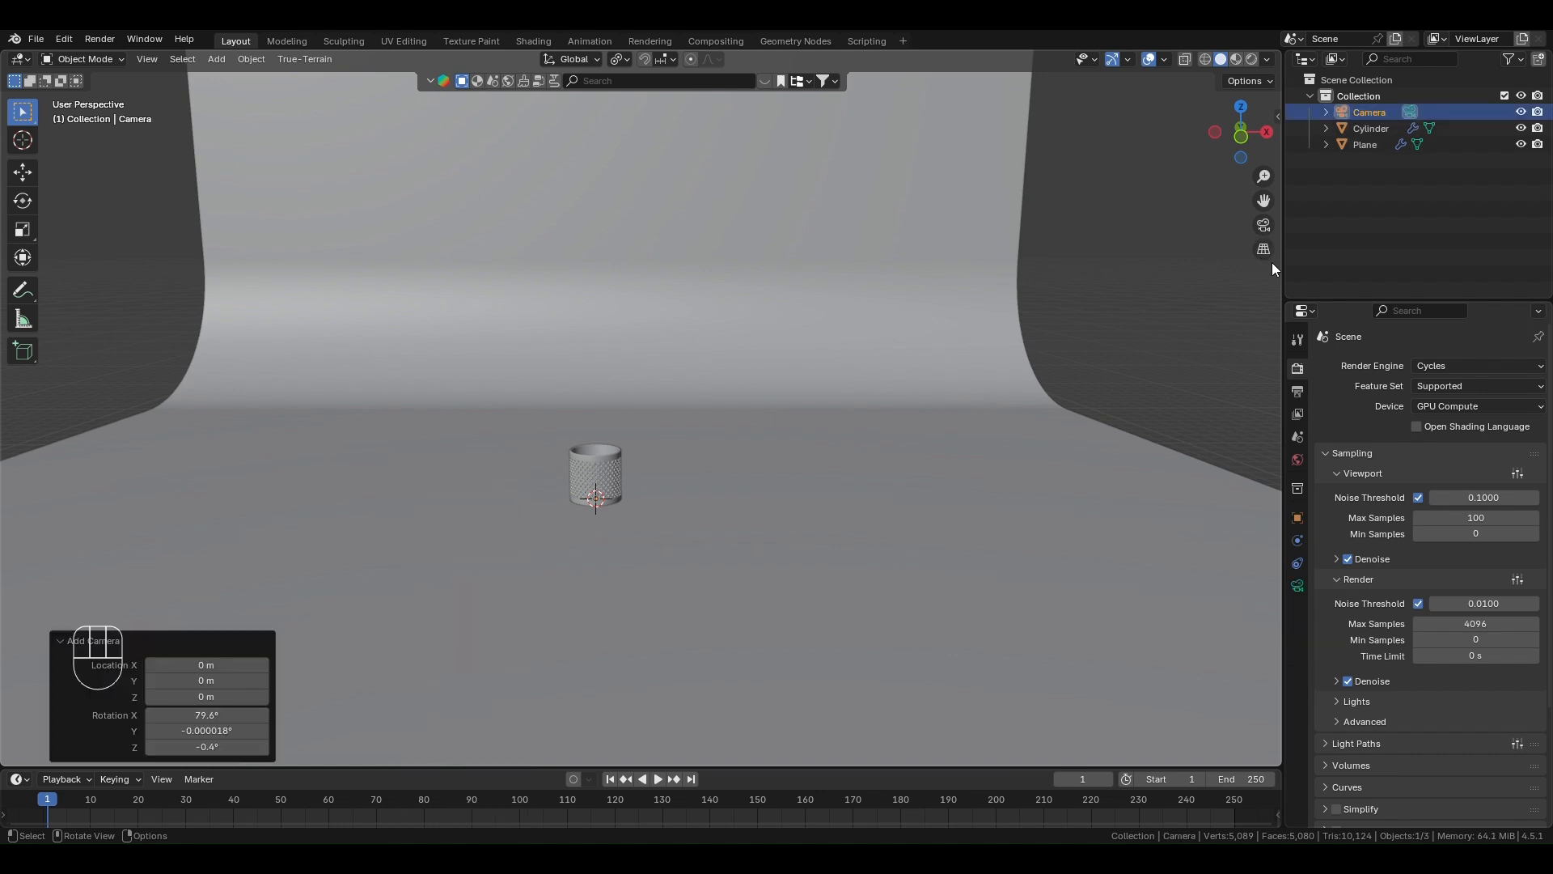
{"action": "left_click", "coordinate": [1264, 225]}
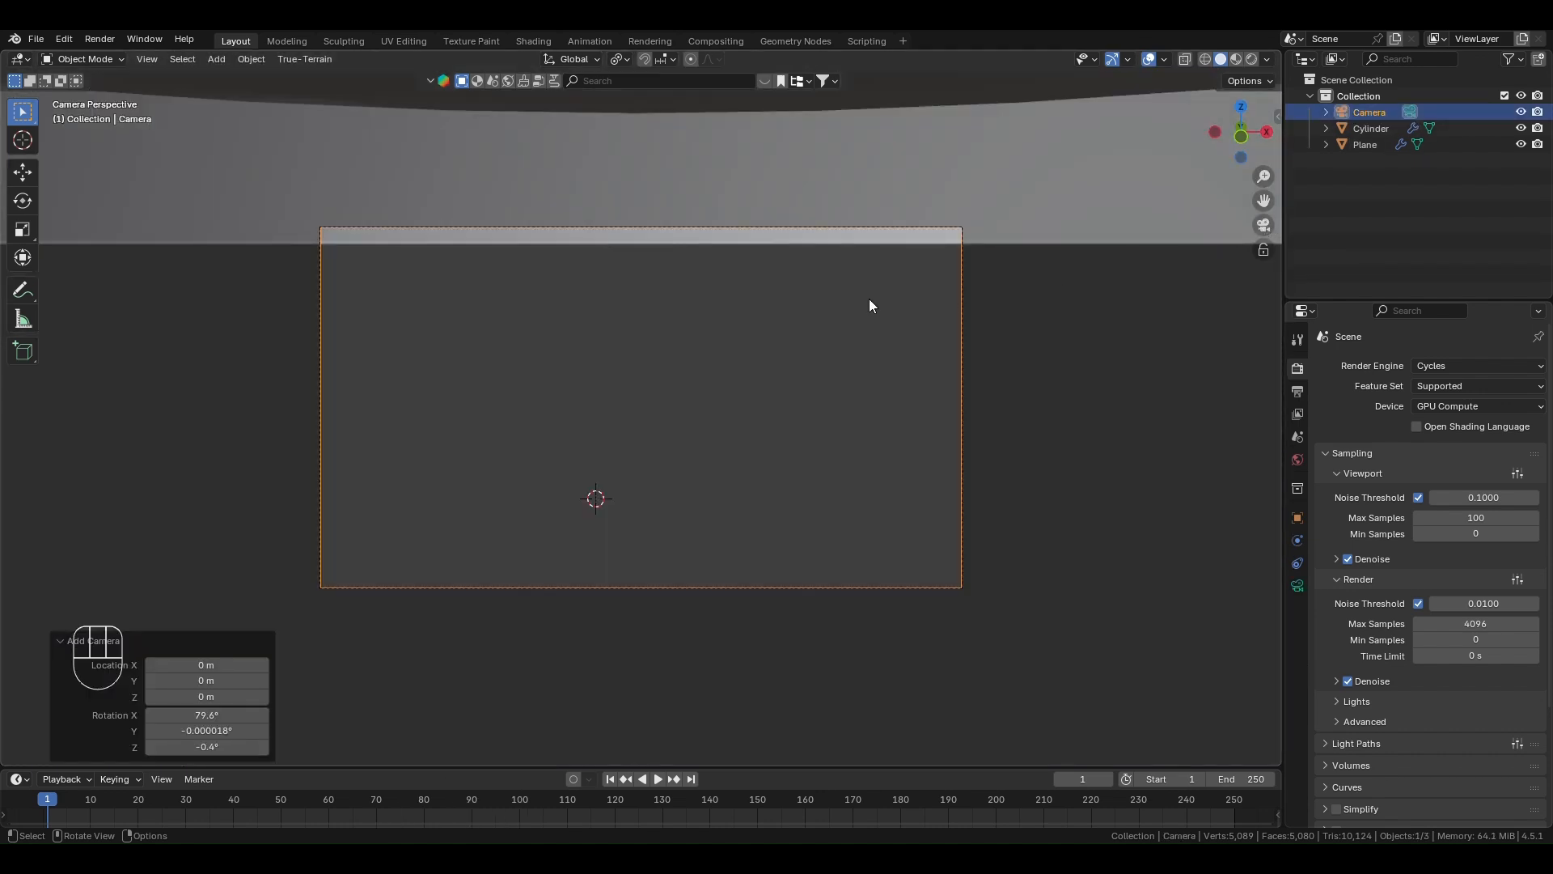
- Fly the camera backward and upward until the whole container sits in frame, slightly right of centre, against the curved backdrop
{"action": "key", "text": "shift+grave"}
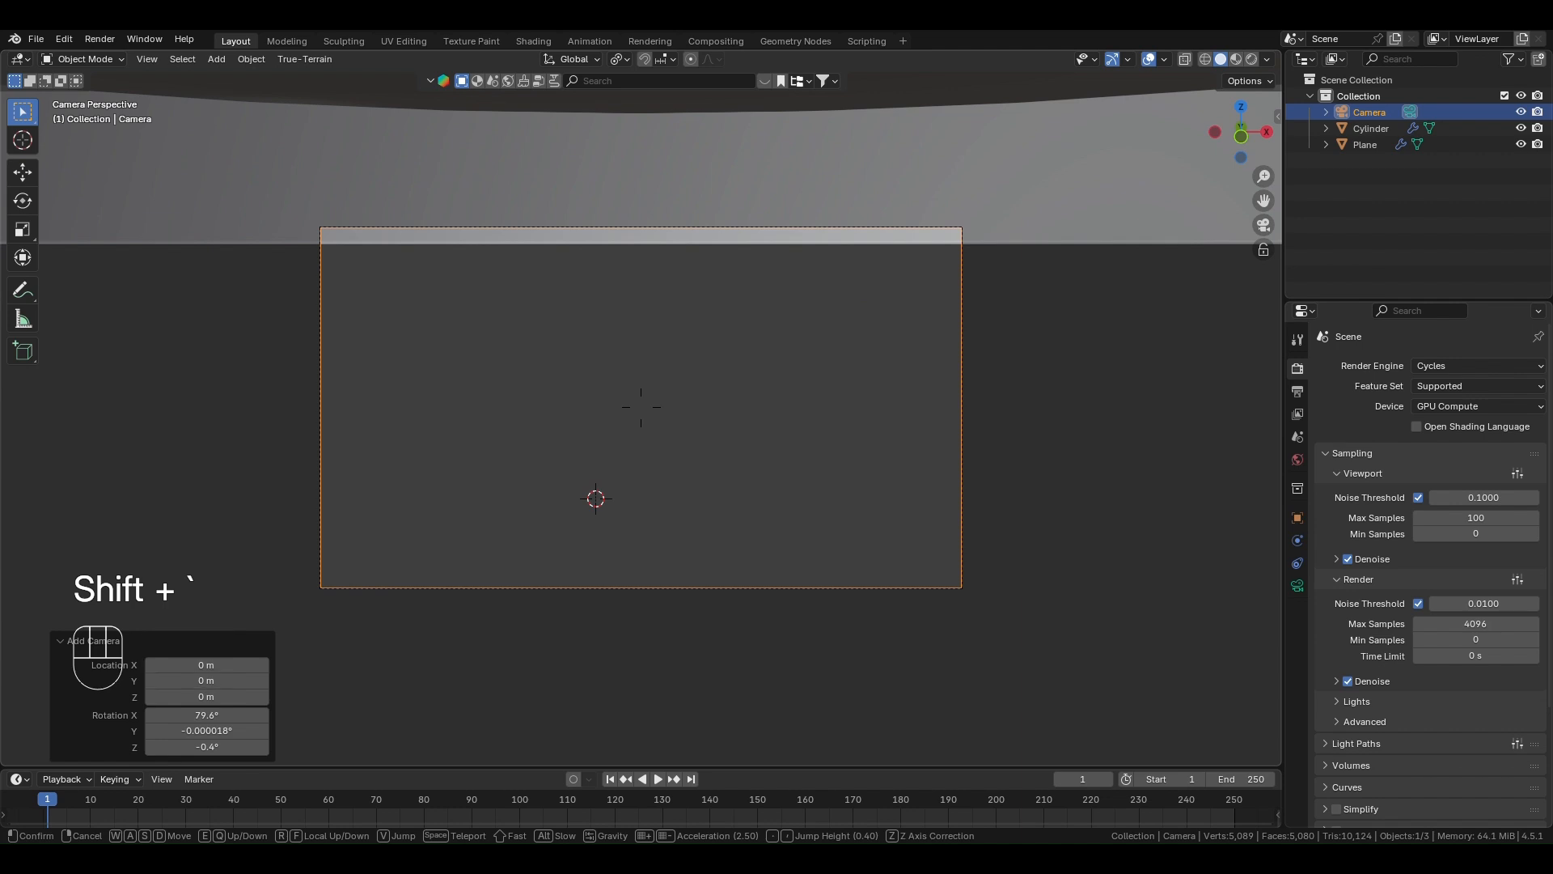
{"action": "key", "text": "s"}
{"action": "key", "text": "s"}
{"action": "key", "text": "s"}
{"action": "key", "text": "s"}
{"action": "key", "text": "s"}
{"action": "key", "text": "s"}
{"action": "key", "text": "s"}
{"action": "key", "text": "s"}
{"action": "key", "text": "s"}
{"action": "key", "text": "s"}
{"action": "key", "text": "s"}
{"action": "key", "text": "s"}
{"action": "key", "text": "s"}
{"action": "key", "text": "s"}
{"action": "key", "text": "s"}
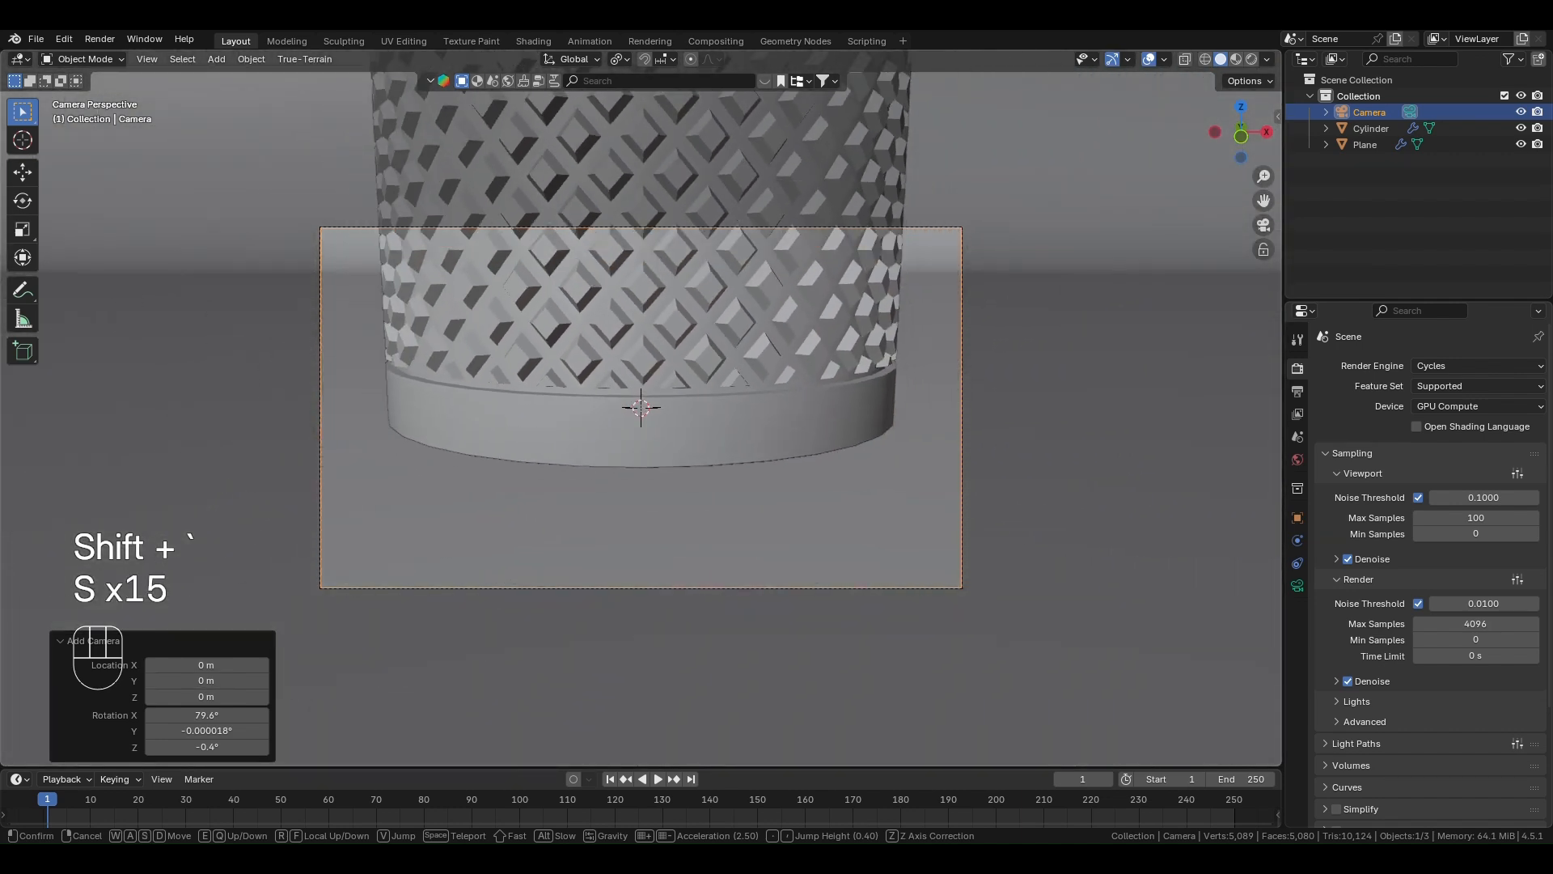
{"action": "key", "text": "e"}
{"action": "key", "text": "s"}
{"action": "key", "text": "s"}
{"action": "key", "text": "e"}
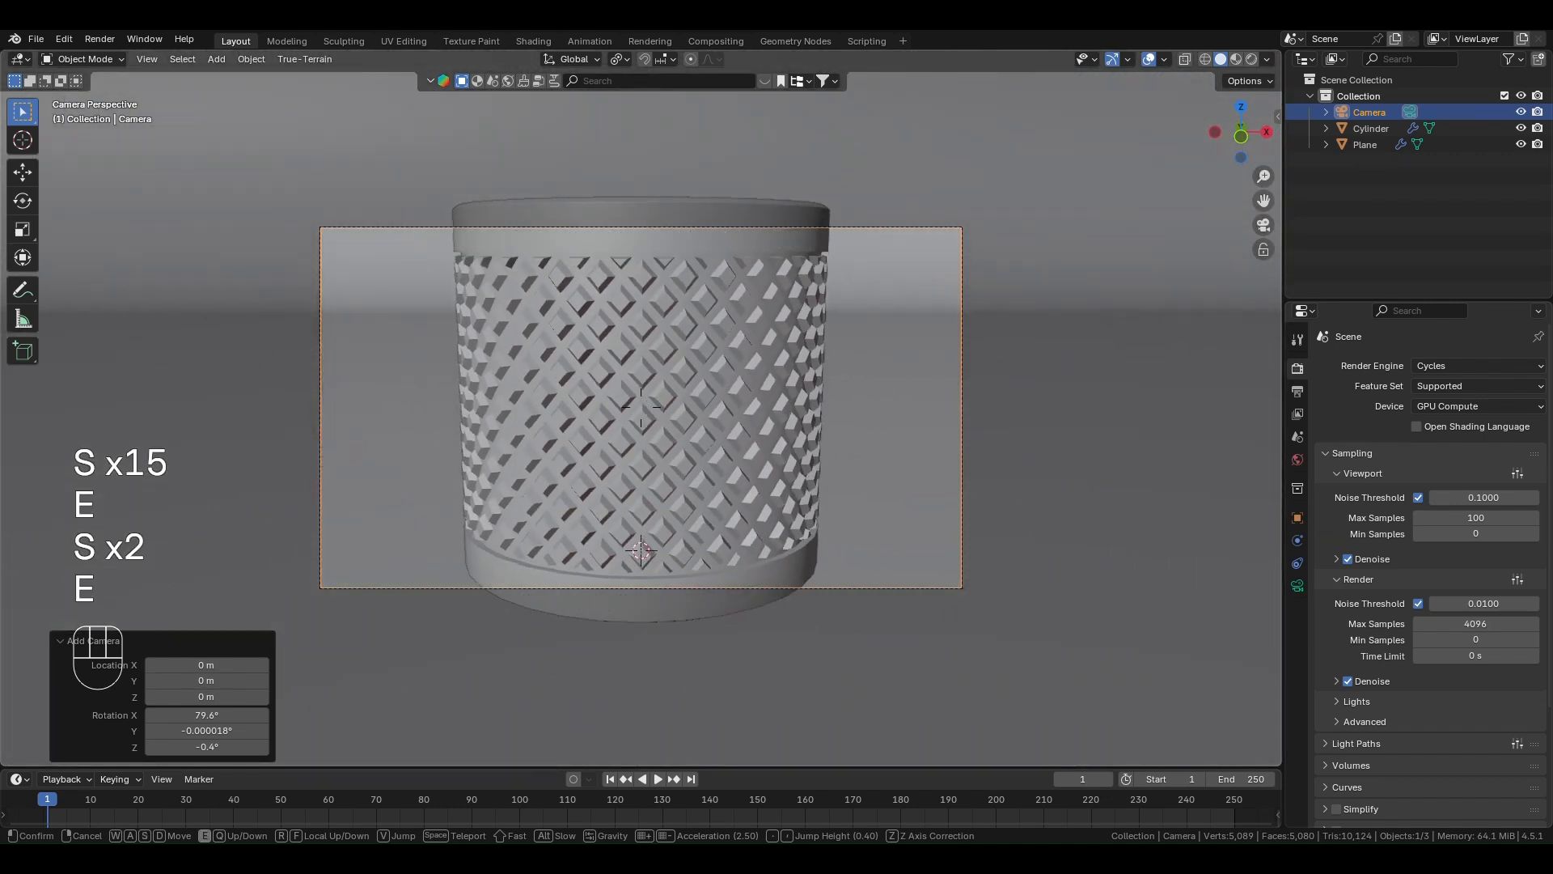
{"action": "key", "text": "s"}
{"action": "key", "text": "s"}
{"action": "key", "text": "s"}
{"action": "key", "text": "s"}
{"action": "key", "text": "s"}
{"action": "key", "text": "s"}
{"action": "key", "text": "q"}
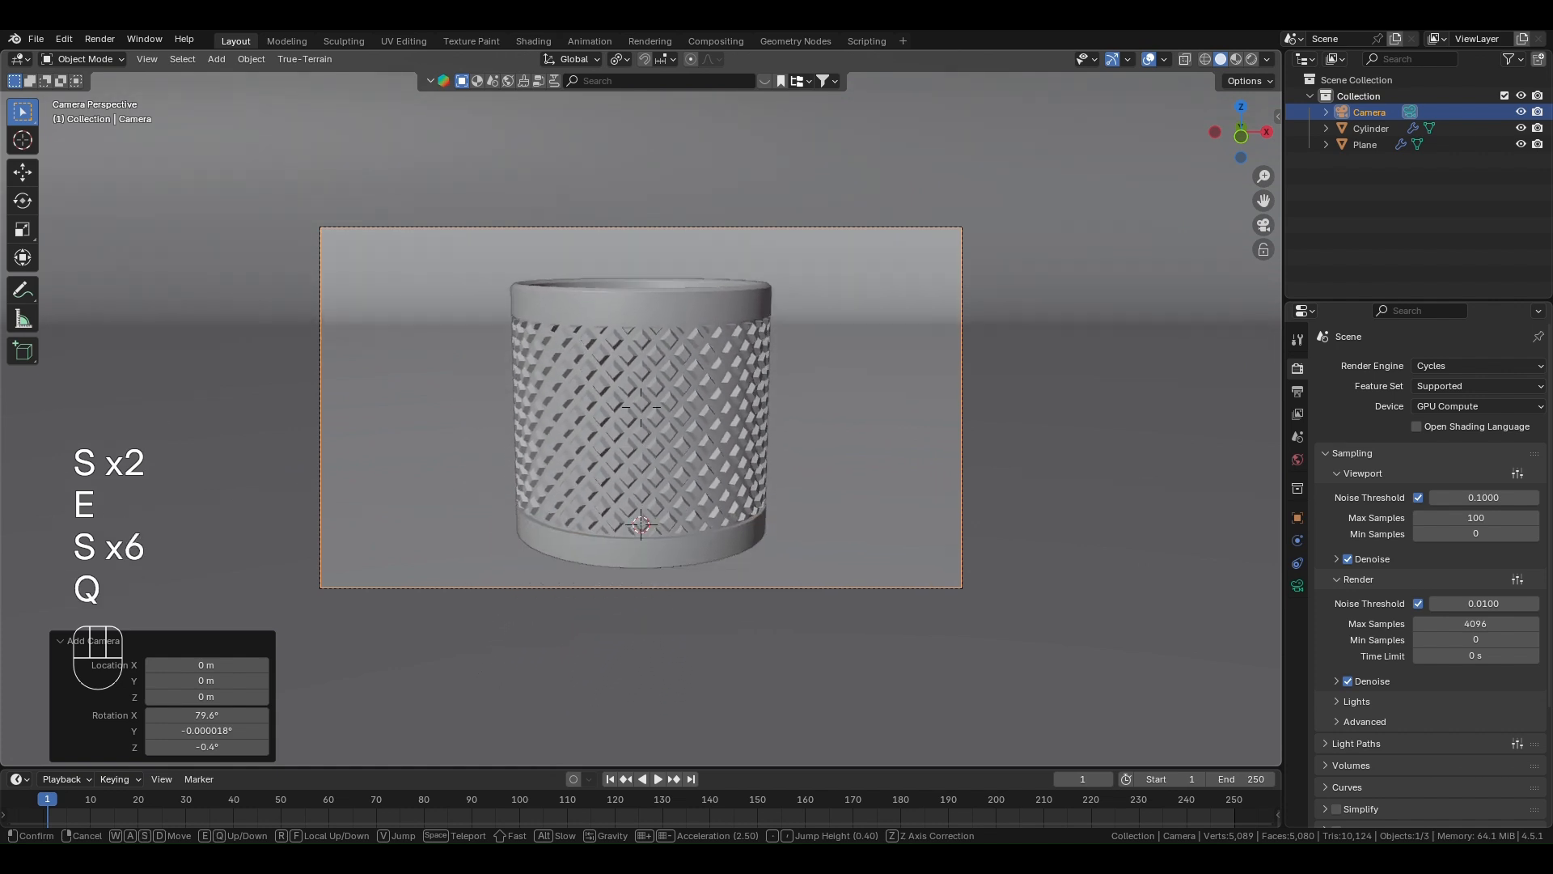
{"action": "key", "text": "s"}
{"action": "key", "text": "s"}
{"action": "key", "text": "s"}
{"action": "key", "text": "s"}
{"action": "key", "text": "s"}
{"action": "key", "text": "s"}
{"action": "key", "text": "s"}
{"action": "key", "text": "s"}
{"action": "key", "text": "s"}
{"action": "key", "text": "s"}
{"action": "key", "text": "s"}
{"action": "key", "text": "s"}
{"action": "key", "text": "s"}
{"action": "key", "text": "s"}
{"action": "key", "text": "s"}
{"action": "key", "text": "s"}
{"action": "key", "text": "s"}
{"action": "key", "text": "s"}
{"action": "key", "text": "s"}
{"action": "key", "text": "s"}
{"action": "key", "text": "s"}
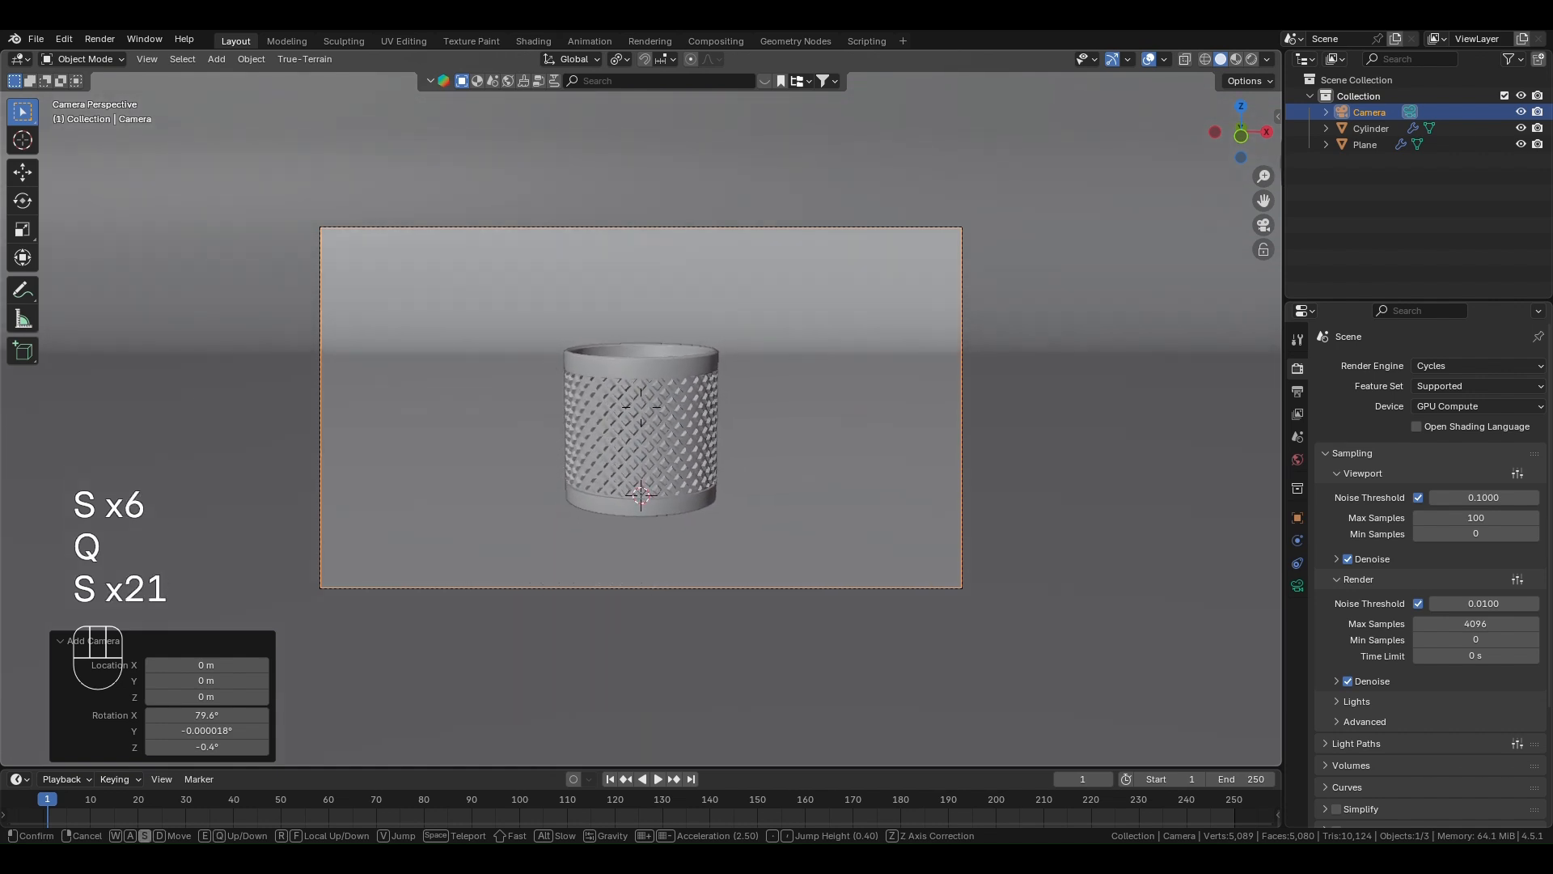
{"action": "key", "text": "s"}
{"action": "key", "text": "s"}
{"action": "key", "text": "s"}
{"action": "key", "text": "s"}
{"action": "key", "text": "s"}
{"action": "key", "text": "s"}
{"action": "key", "text": "s"}
{"action": "key", "text": "s"}
{"action": "key", "text": "s"}
{"action": "key", "text": "s"}
{"action": "key", "text": "s"}
{"action": "key", "text": "s"}
{"action": "key", "text": "s"}
{"action": "key", "text": "s"}
{"action": "key", "text": "s"}
{"action": "key", "text": "s"}
{"action": "key", "text": "s"}
{"action": "key", "text": "s"}
{"action": "key", "text": "s"}
{"action": "key", "text": "s"}
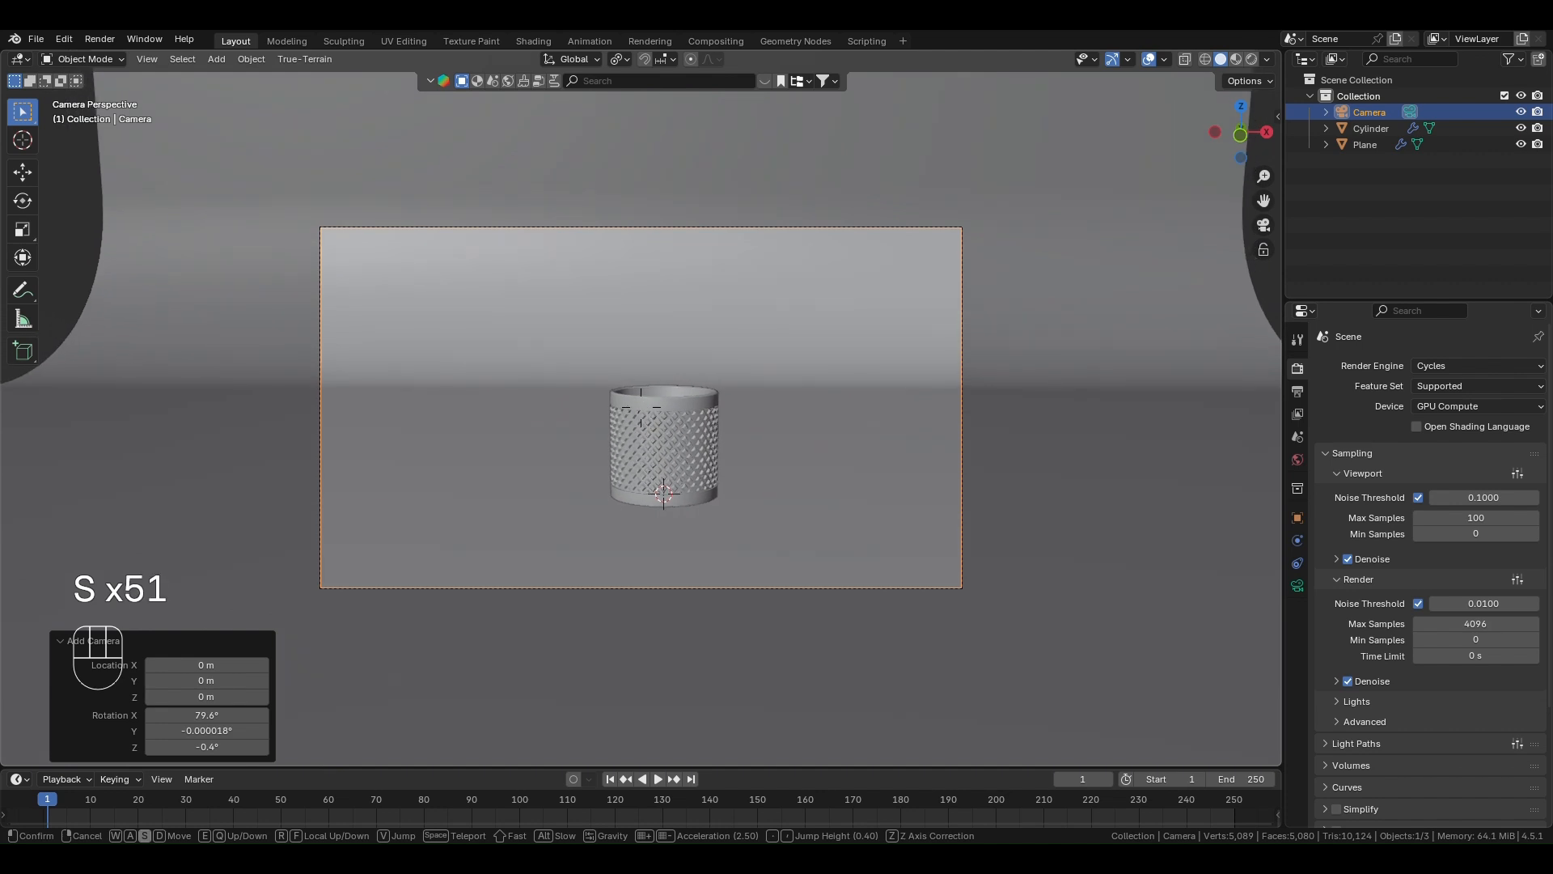
{"action": "key", "text": "w"}
{"action": "key", "text": "s"}
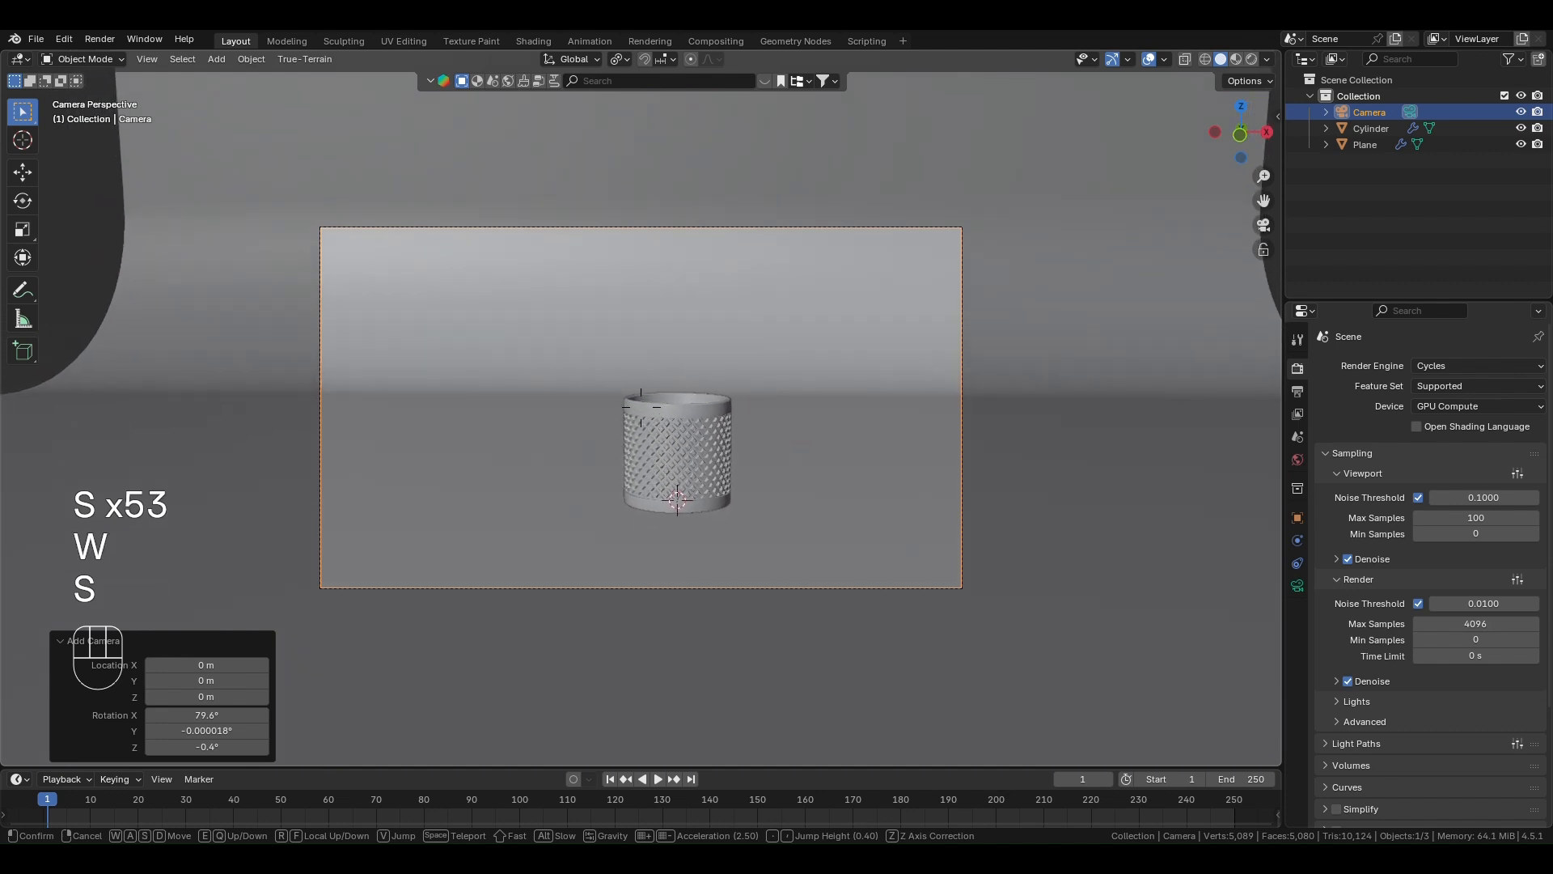
{"action": "key", "text": "w"}
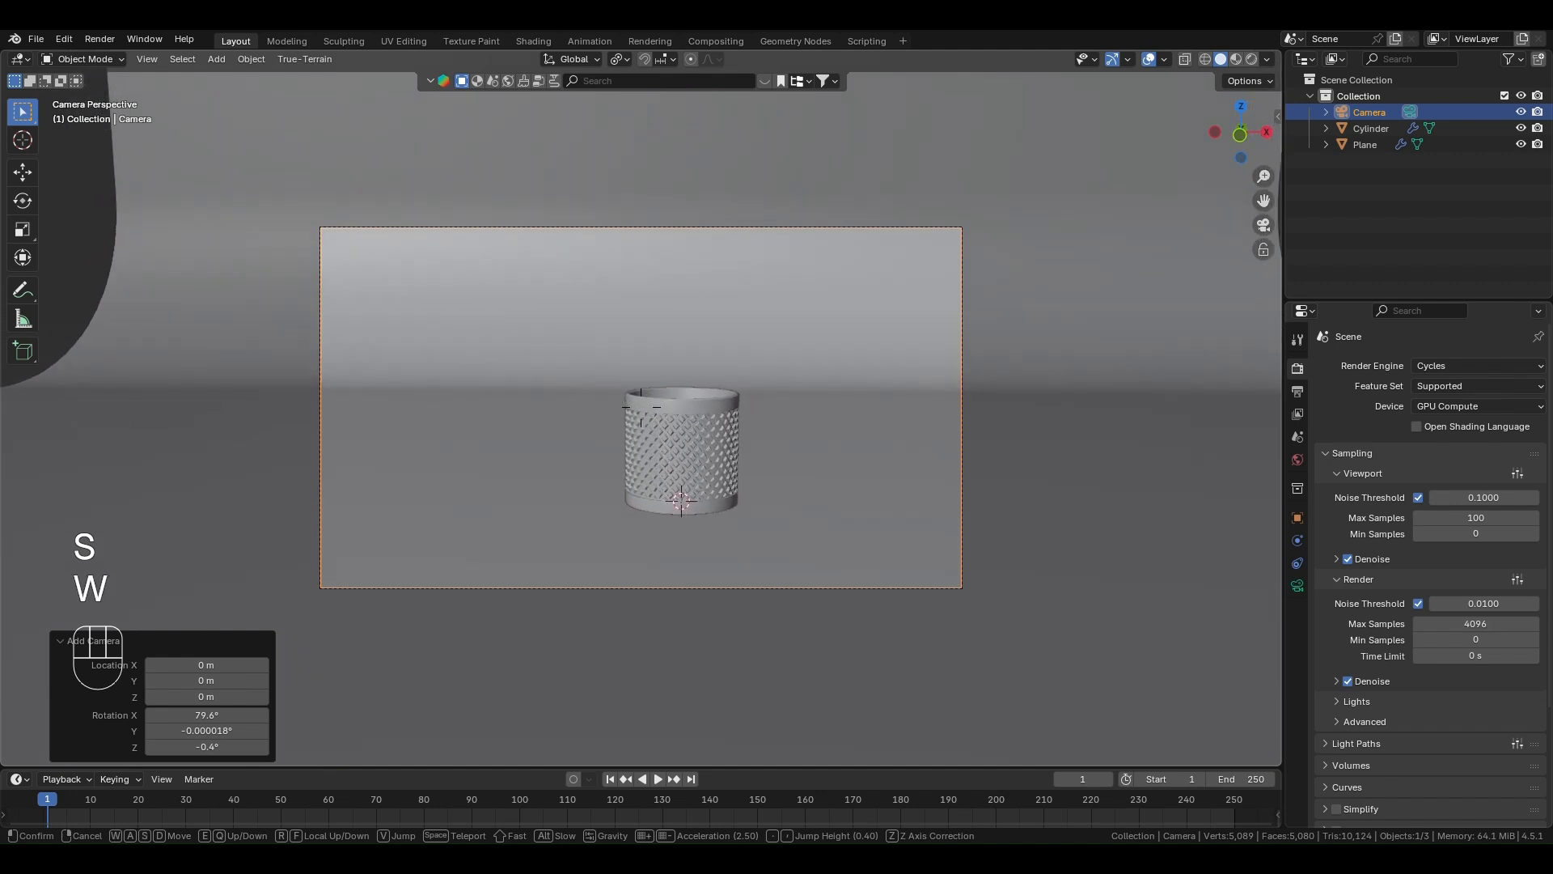
{"action": "key", "text": "w"}
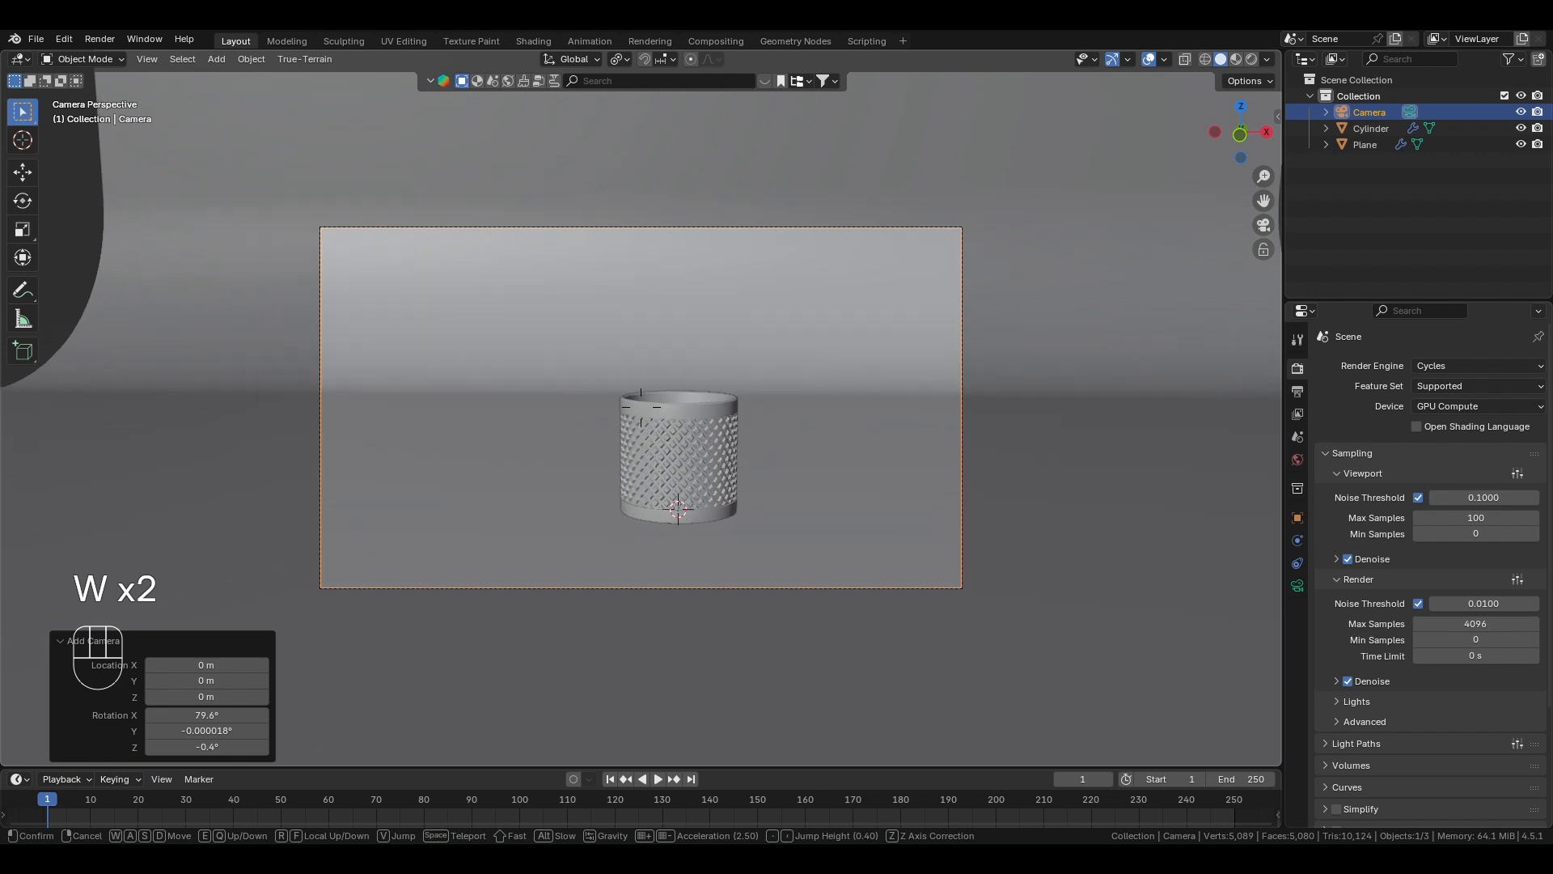
{"action": "left_click", "coordinate": [867, 299]}
- Add an area light at the scene origin and raise it about 6.3 m along Z above the container
{"action": "key", "text": "shift+a"}
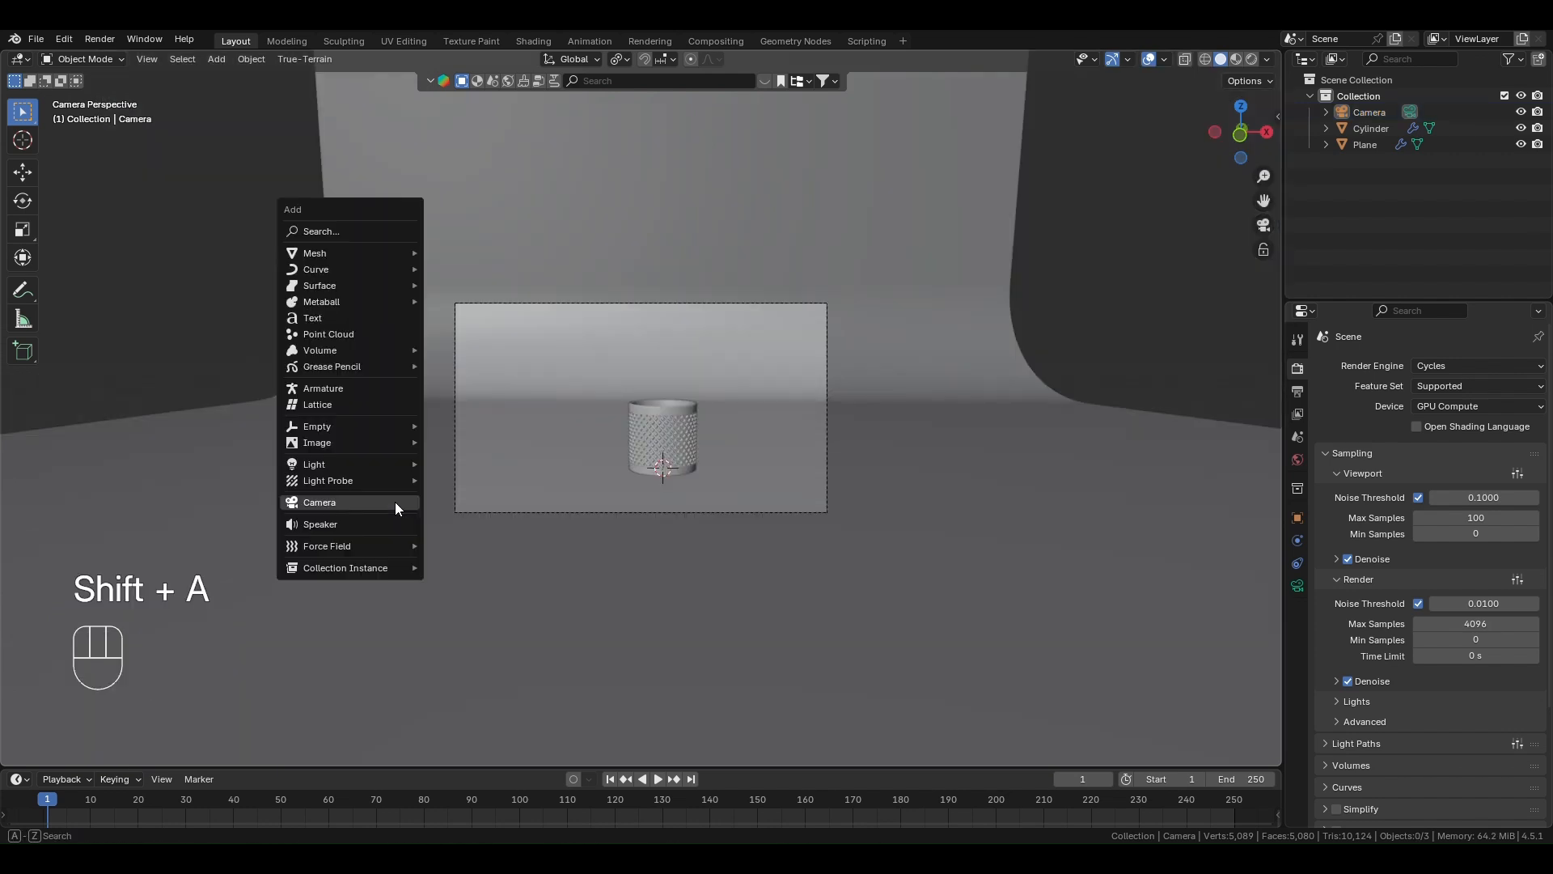
{"action": "mouse_move", "coordinate": [384, 464]}
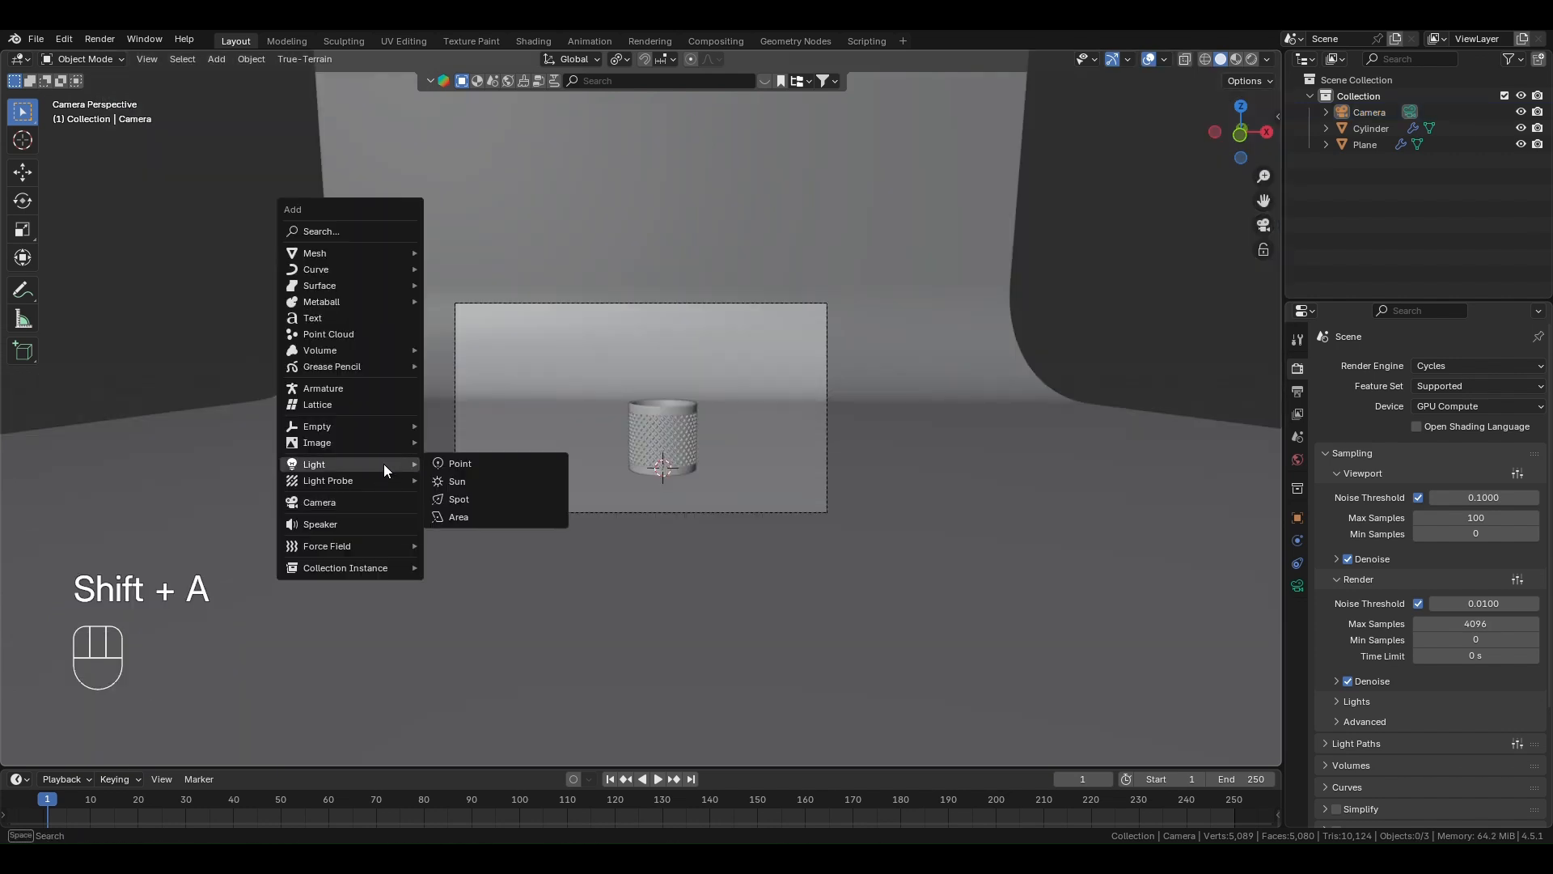
{"action": "left_click", "coordinate": [452, 515]}
{"action": "key", "text": "g"}
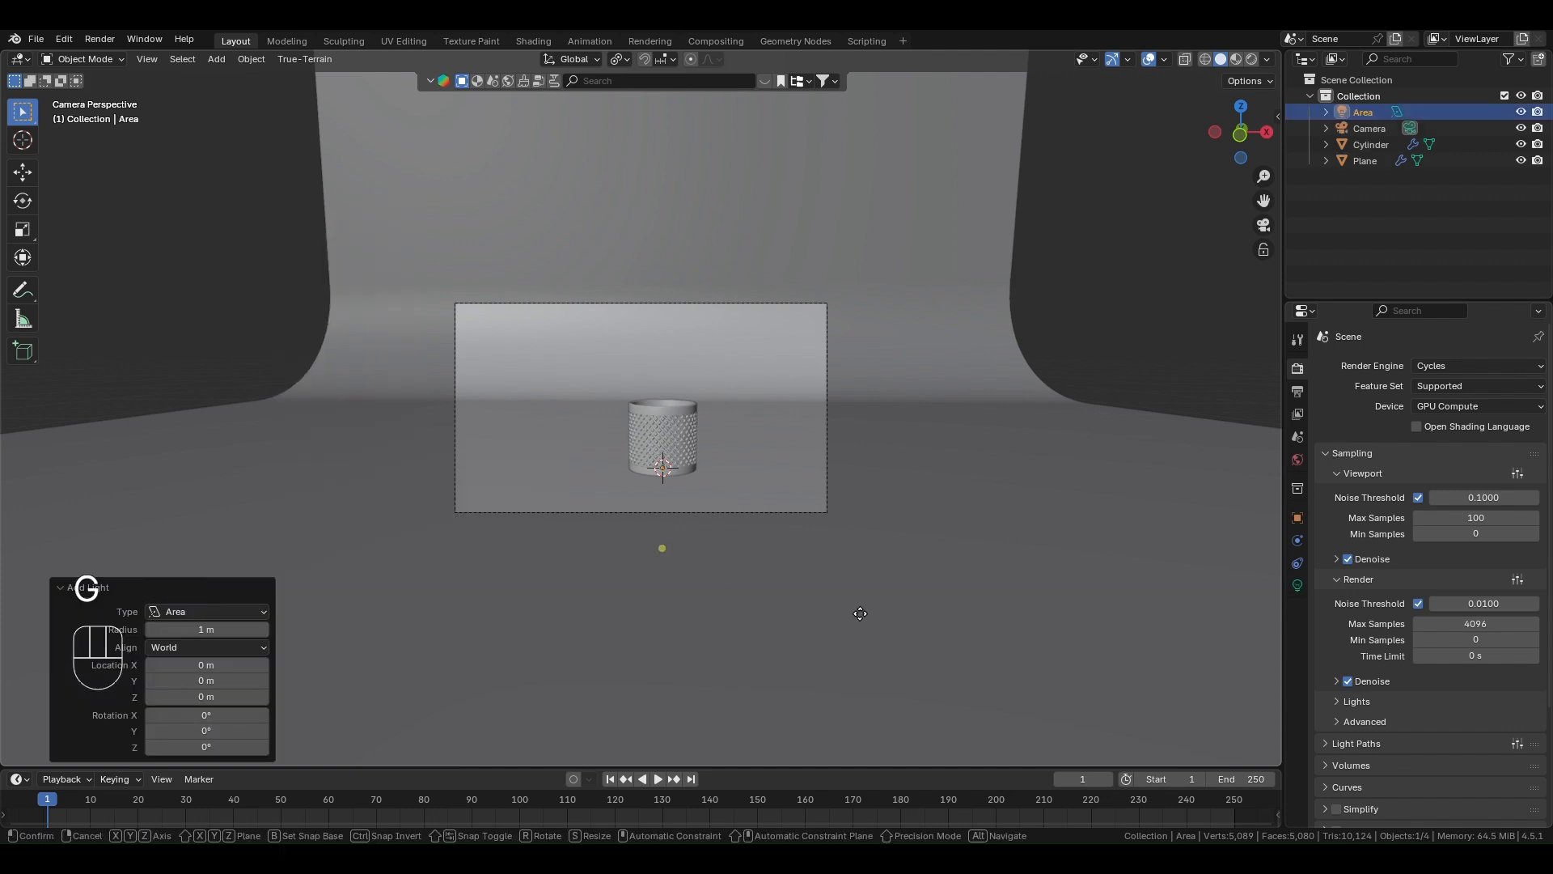
{"action": "key", "text": "z"}
{"action": "left_click", "coordinate": [846, 405]}
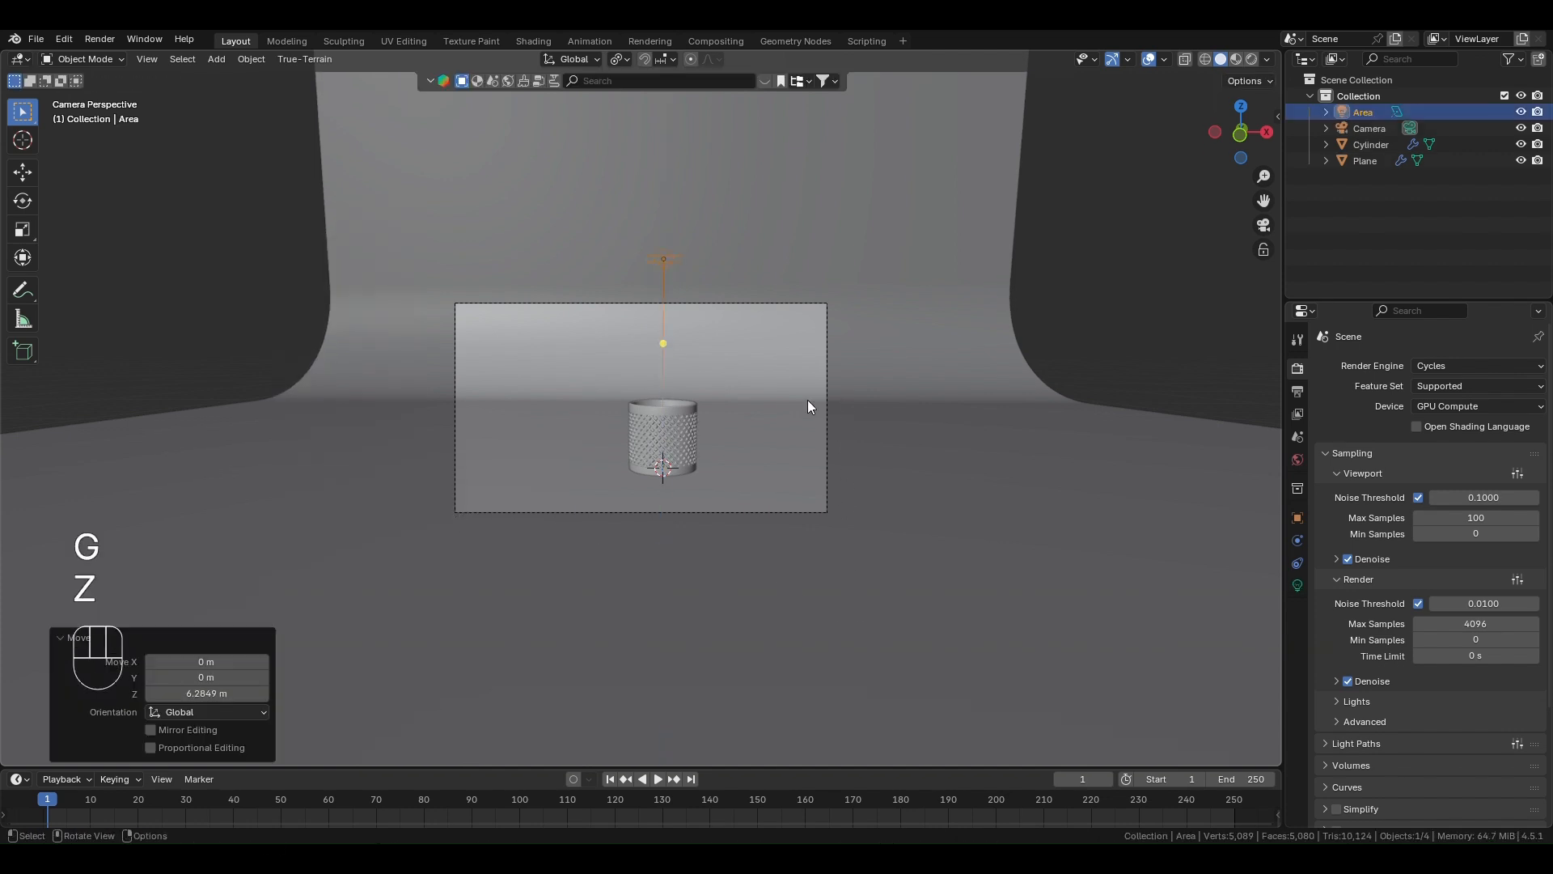
- Scale the area light up about 3 times and move it about 9 m along positive X from the container
{"action": "key", "text": "s"}
{"action": "left_click", "coordinate": [1223, 516]}
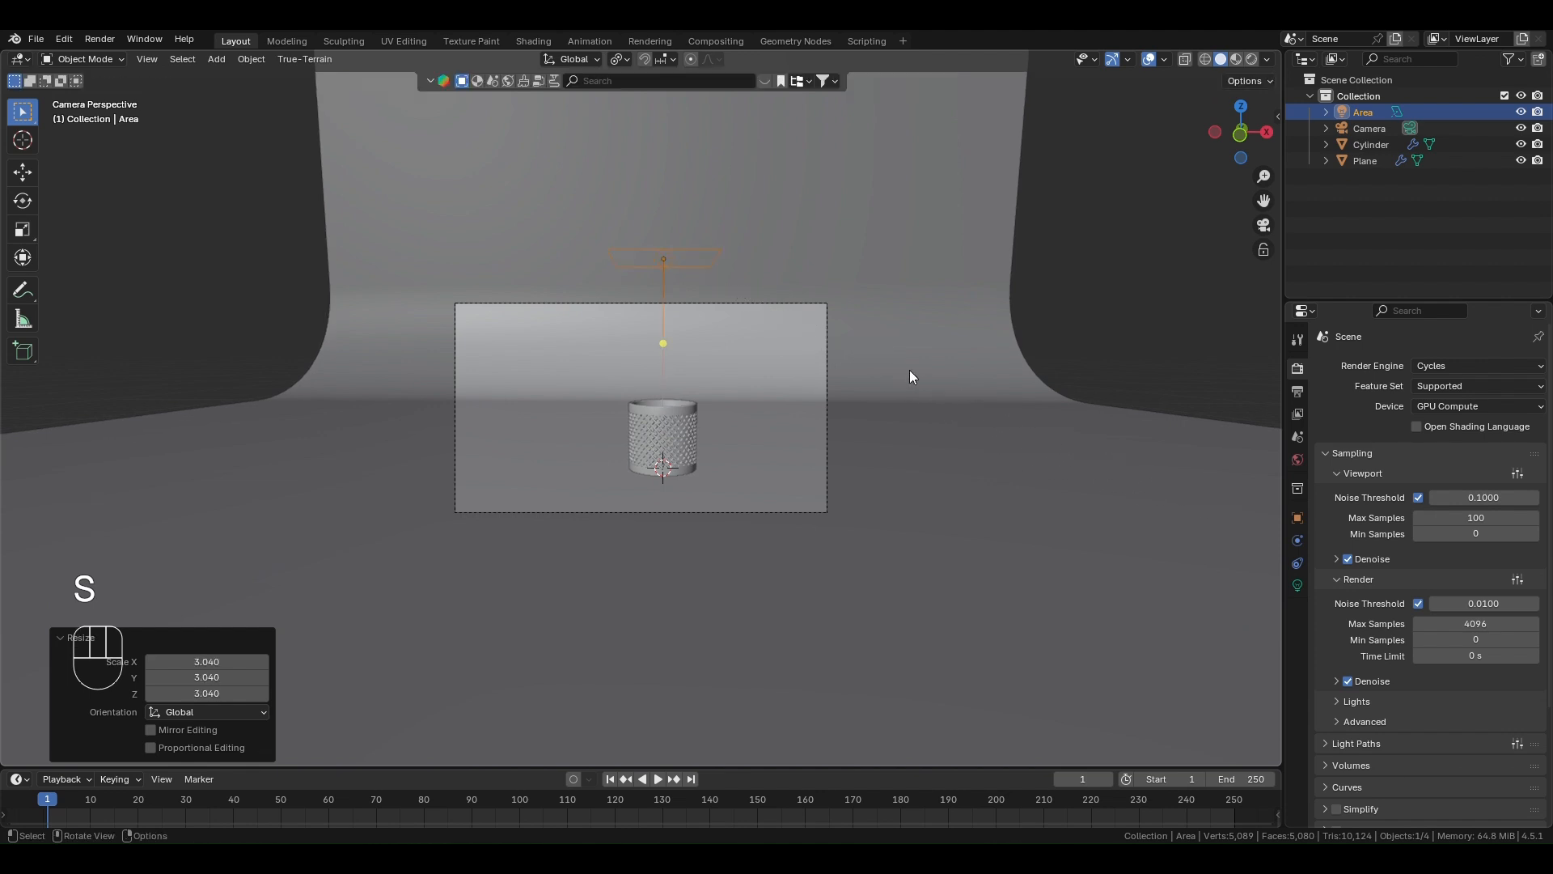
{"action": "key", "text": "g"}
{"action": "key", "text": "x"}
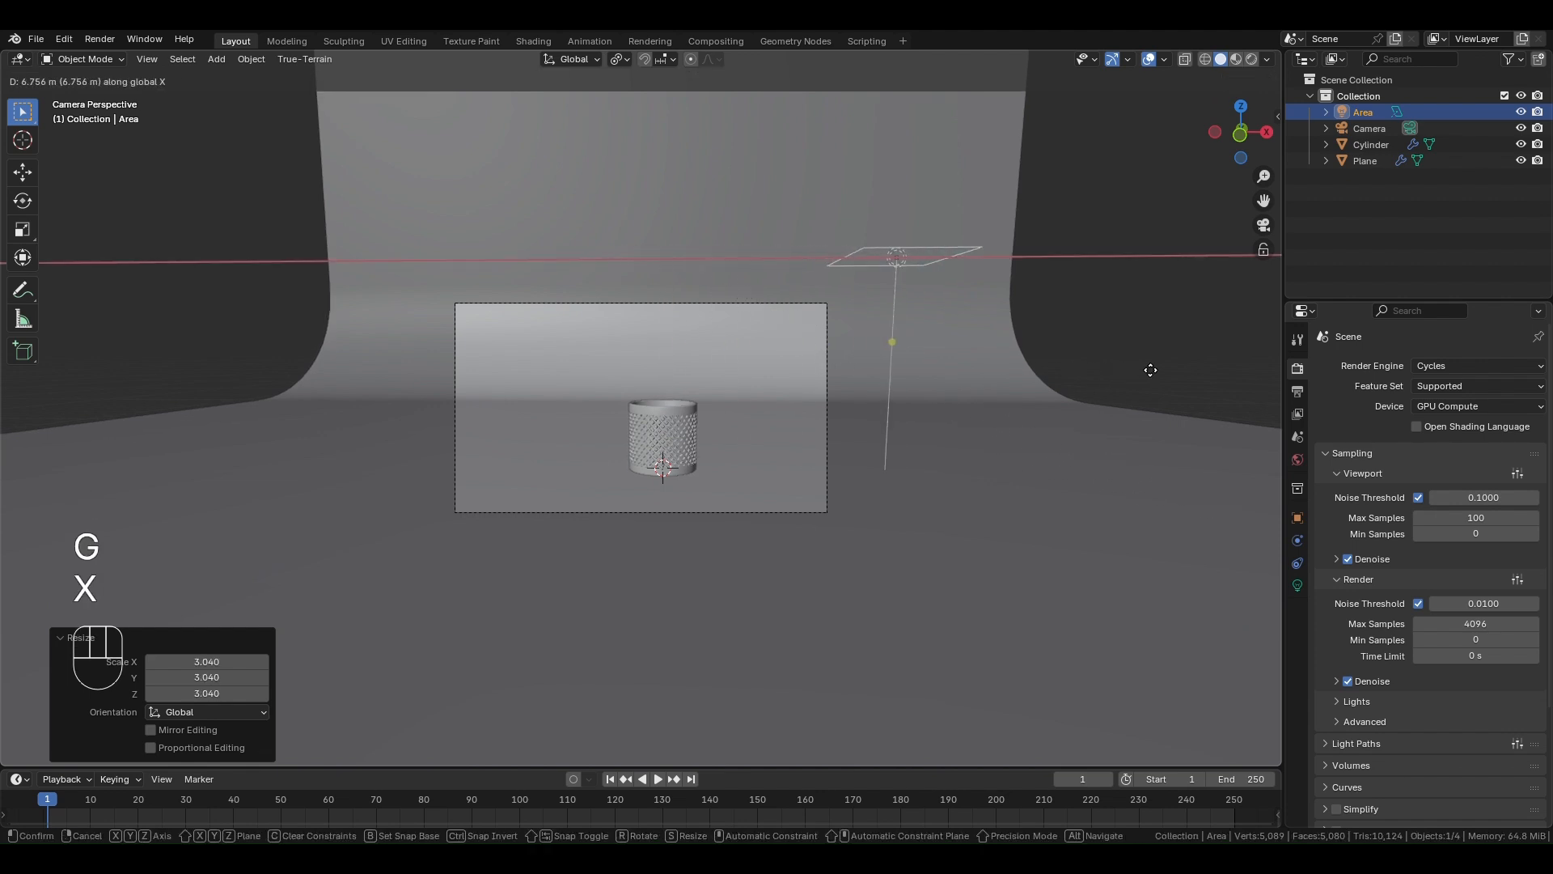
{"action": "left_click", "coordinate": [1242, 403]}
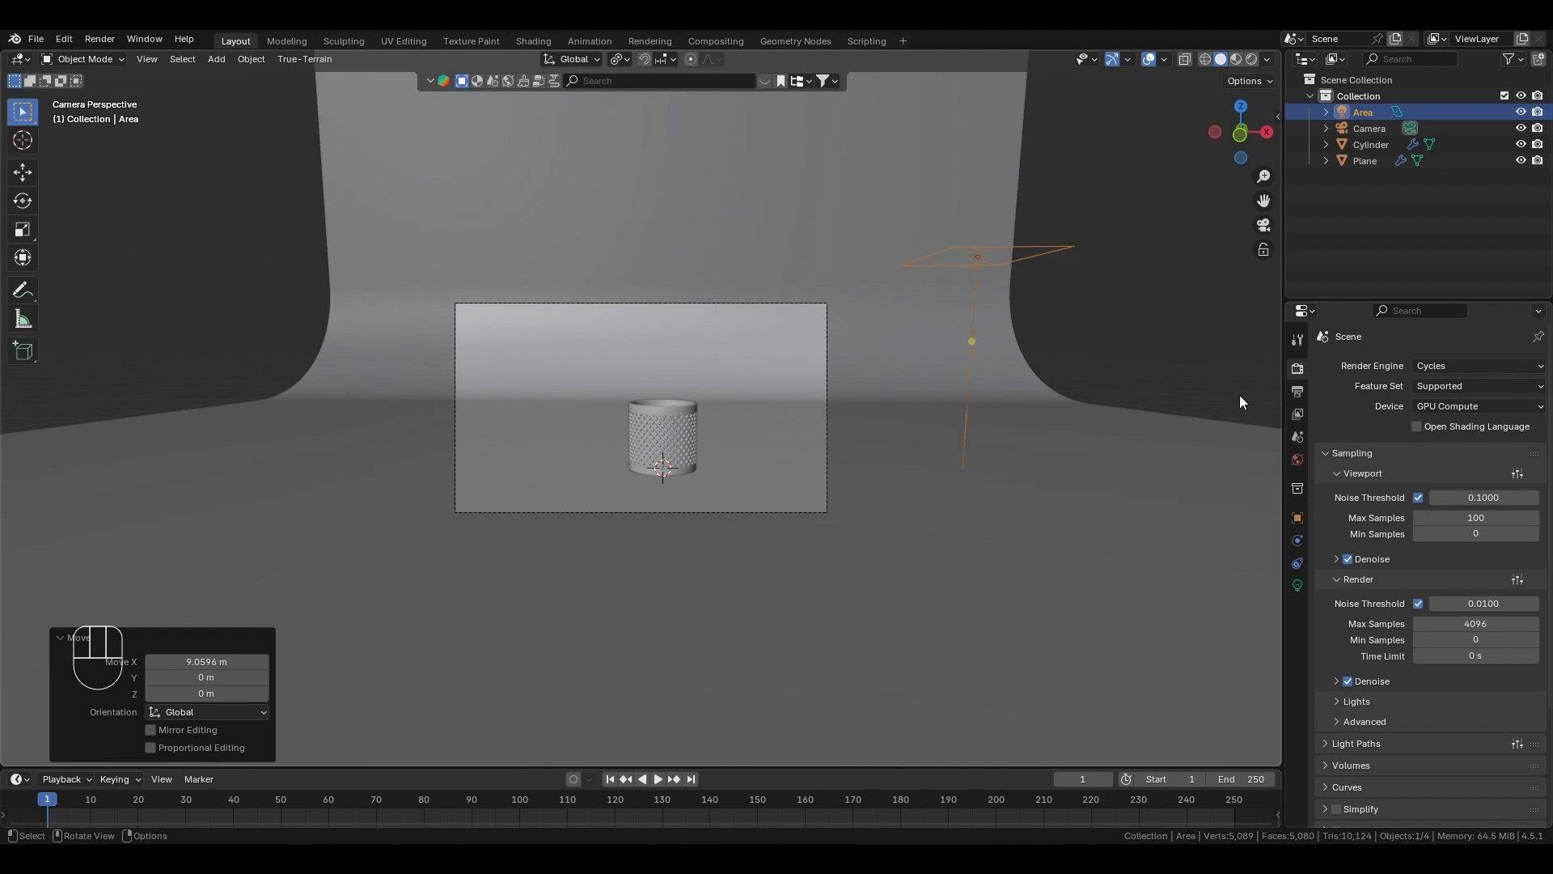
- Rotate the area light about 75° around the global Y axis so it faces toward the container
{"action": "key", "text": "r"}
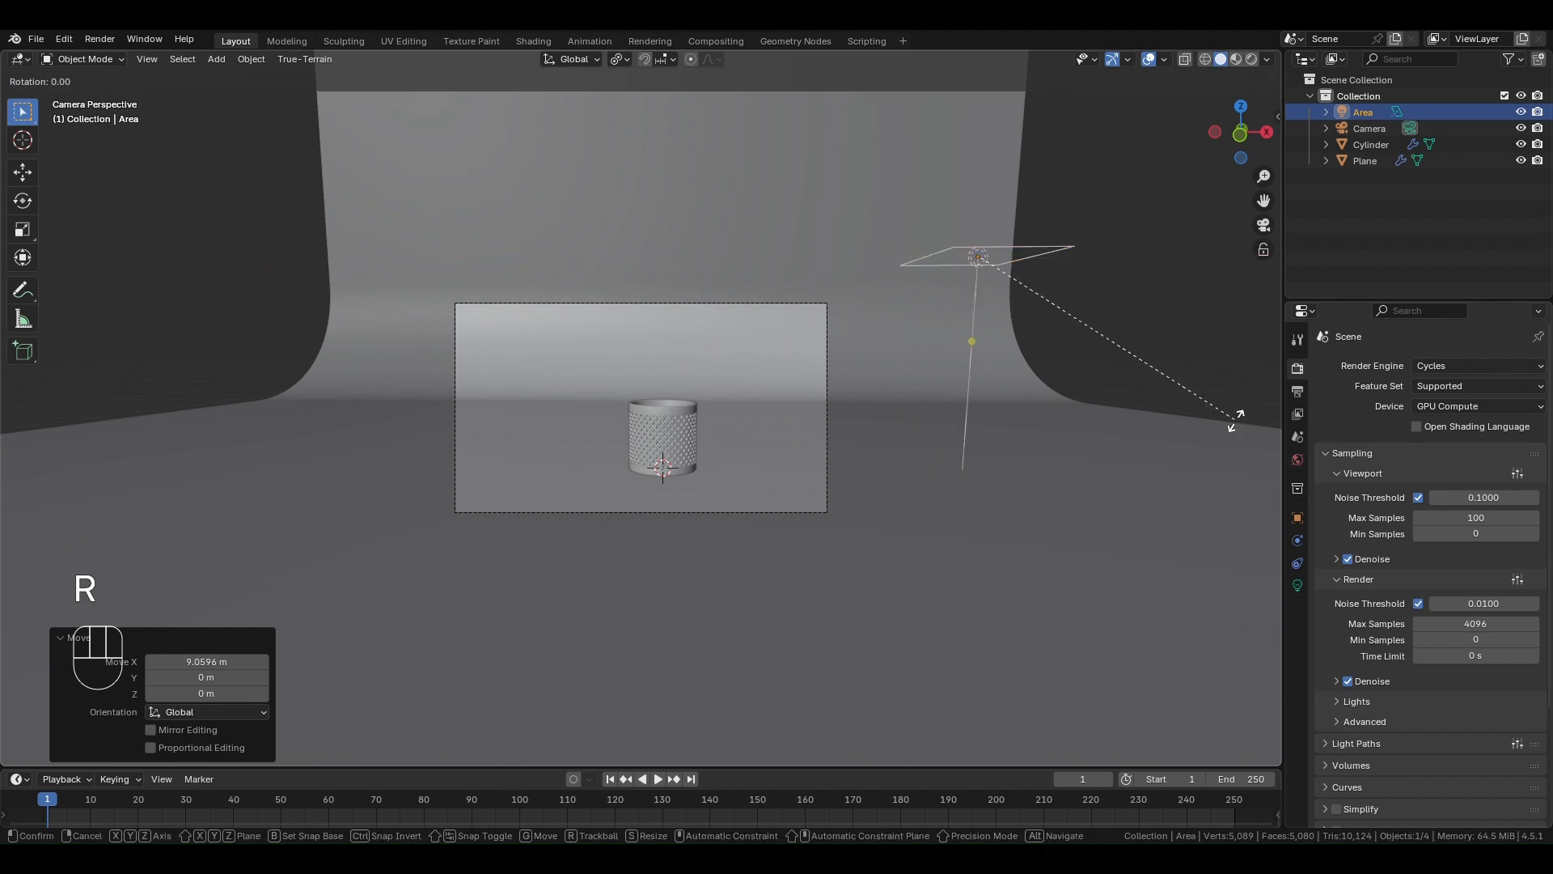
{"action": "key", "text": "y"}
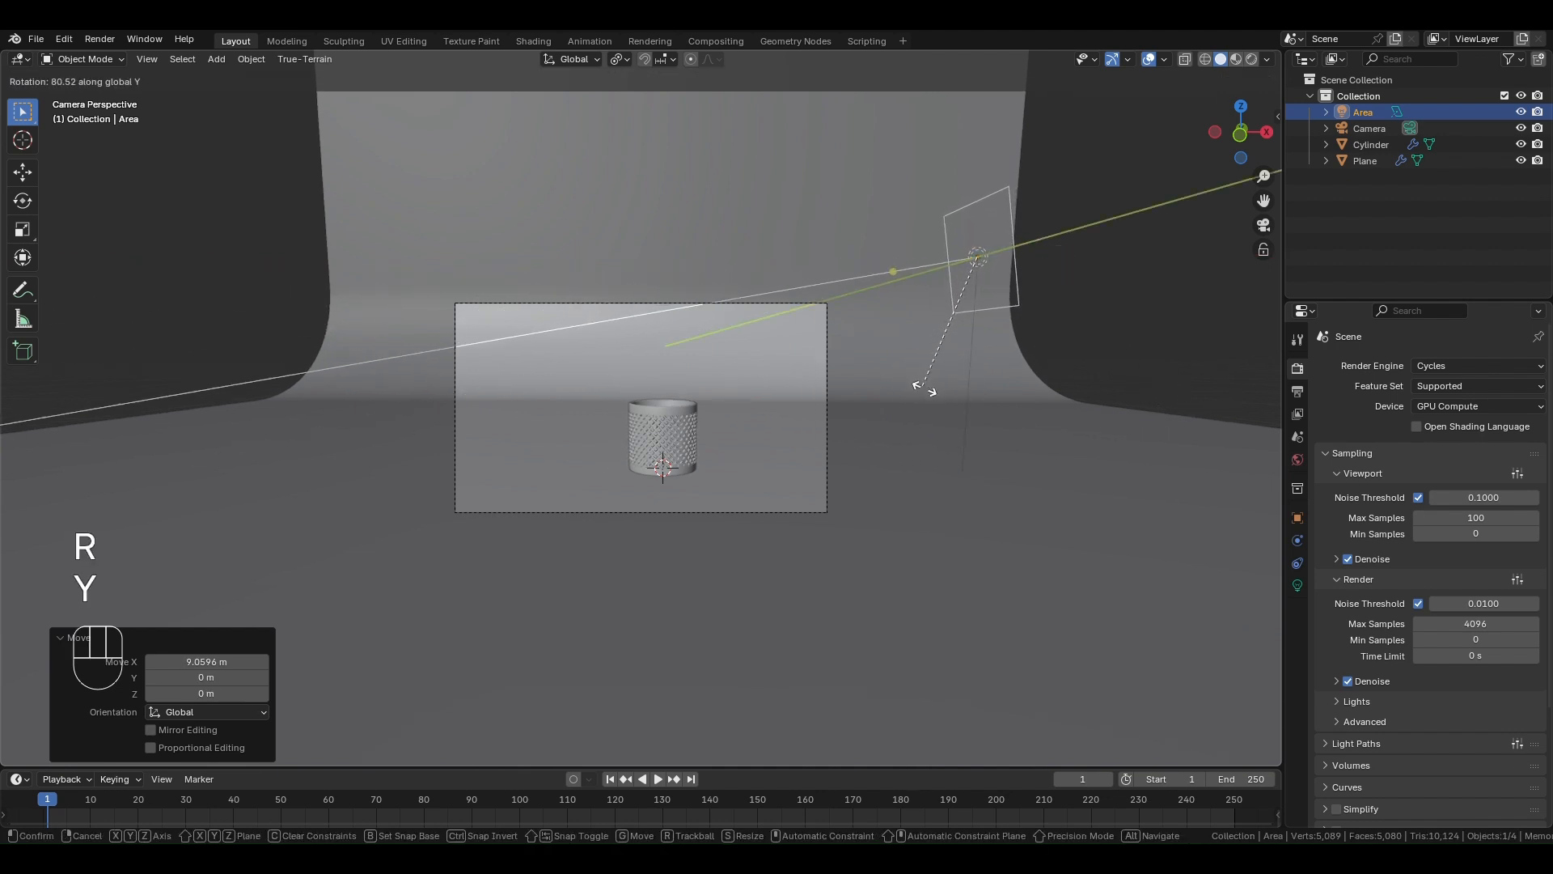
{"action": "left_click", "coordinate": [930, 398]}
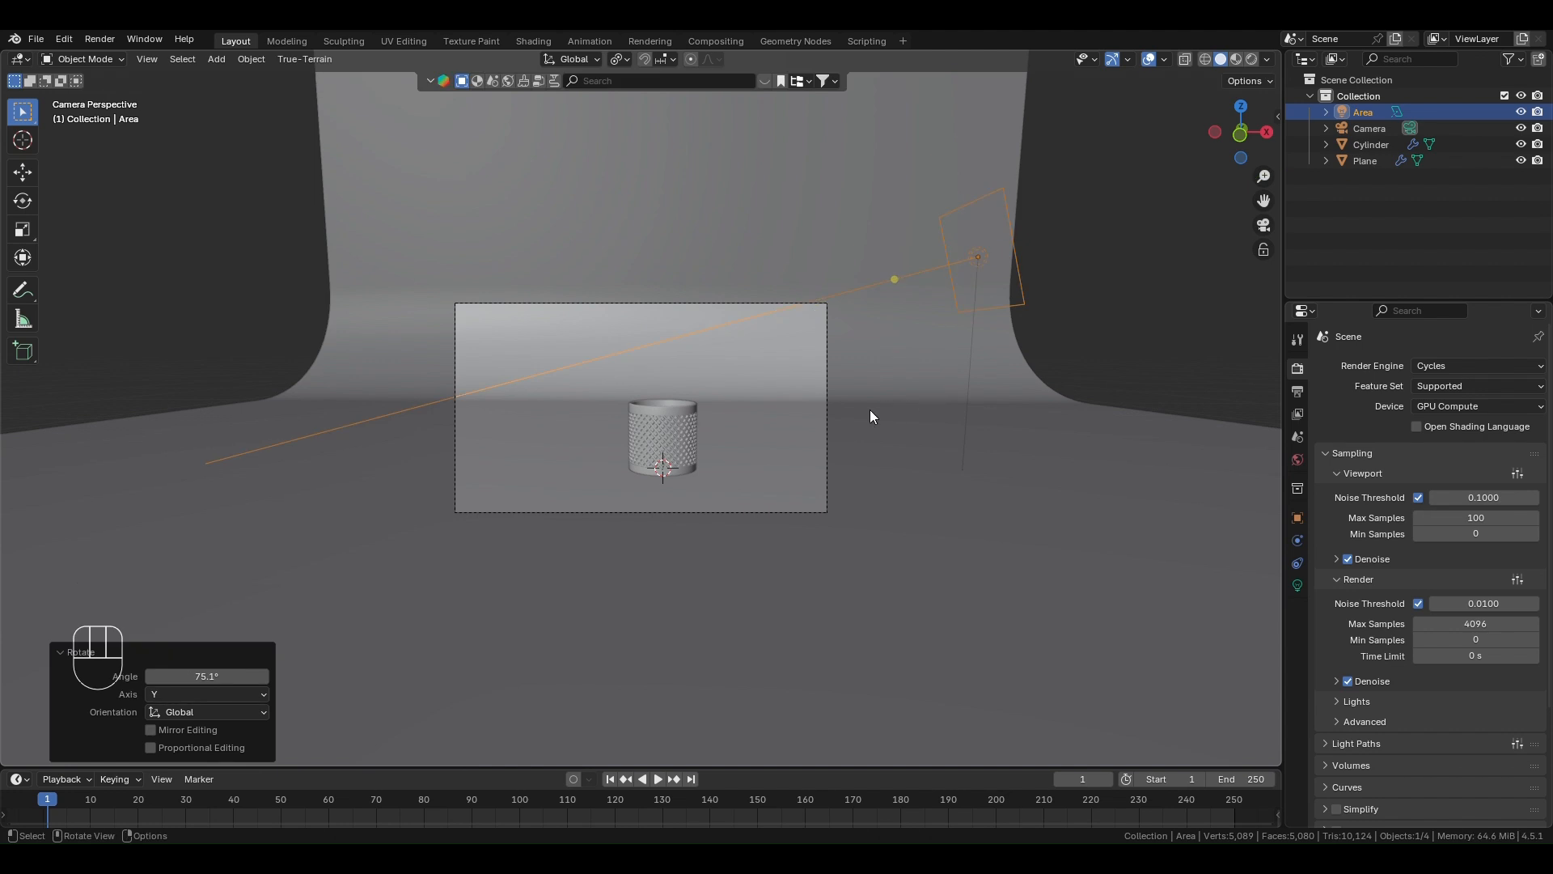
- Set the world background strength to 0 and deselect the area light
{"action": "left_click", "coordinate": [1298, 459]}
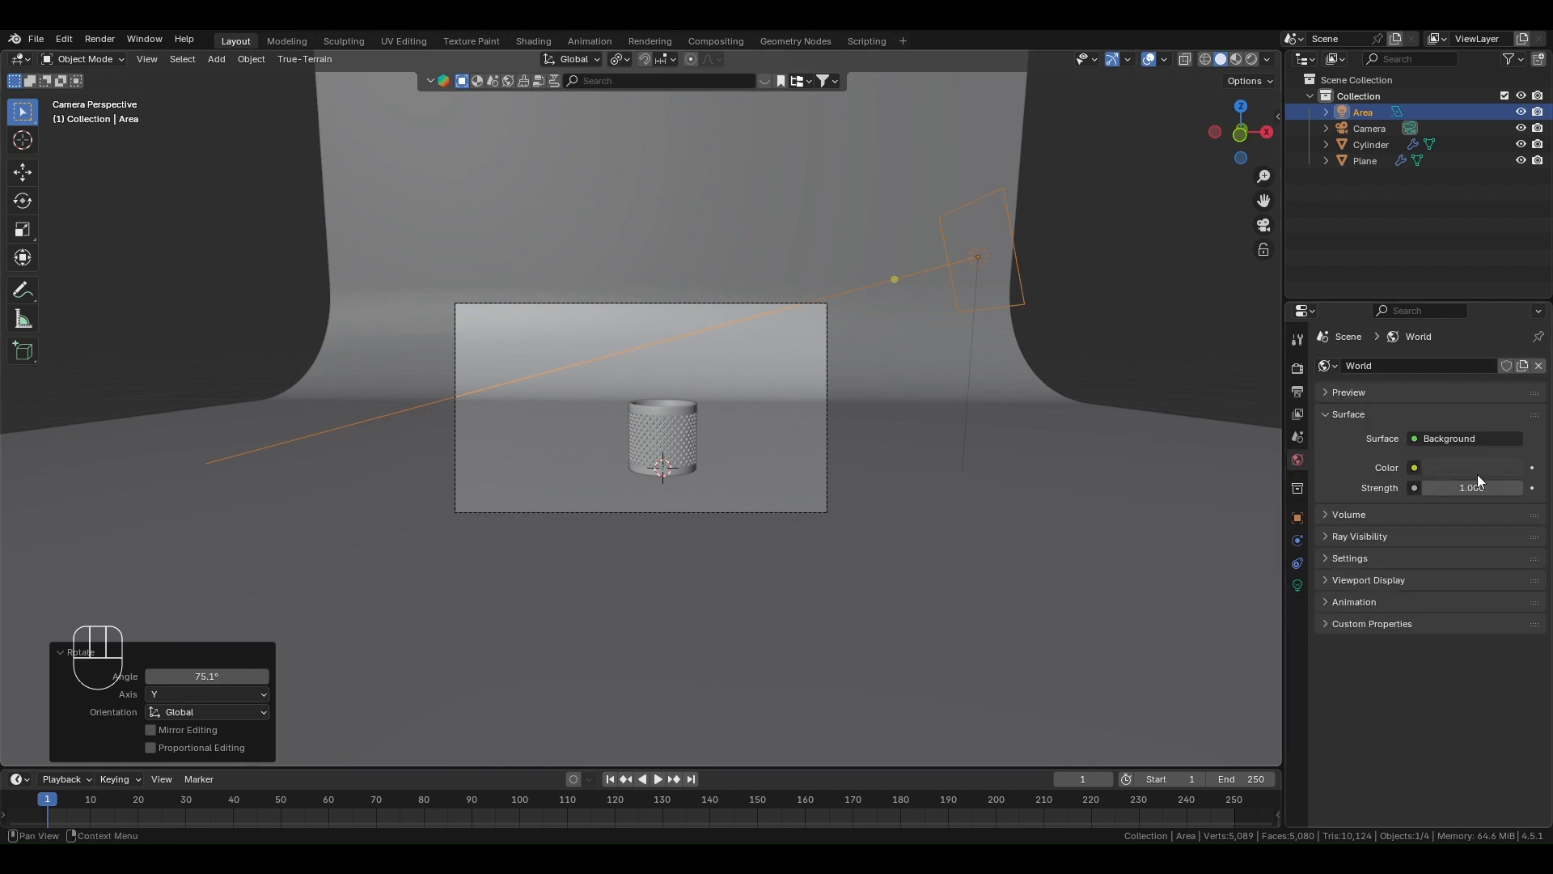
{"action": "left_click_drag", "start_coordinate": [1489, 488], "coordinate": [1456, 488]}
{"action": "left_click", "coordinate": [1202, 340]}
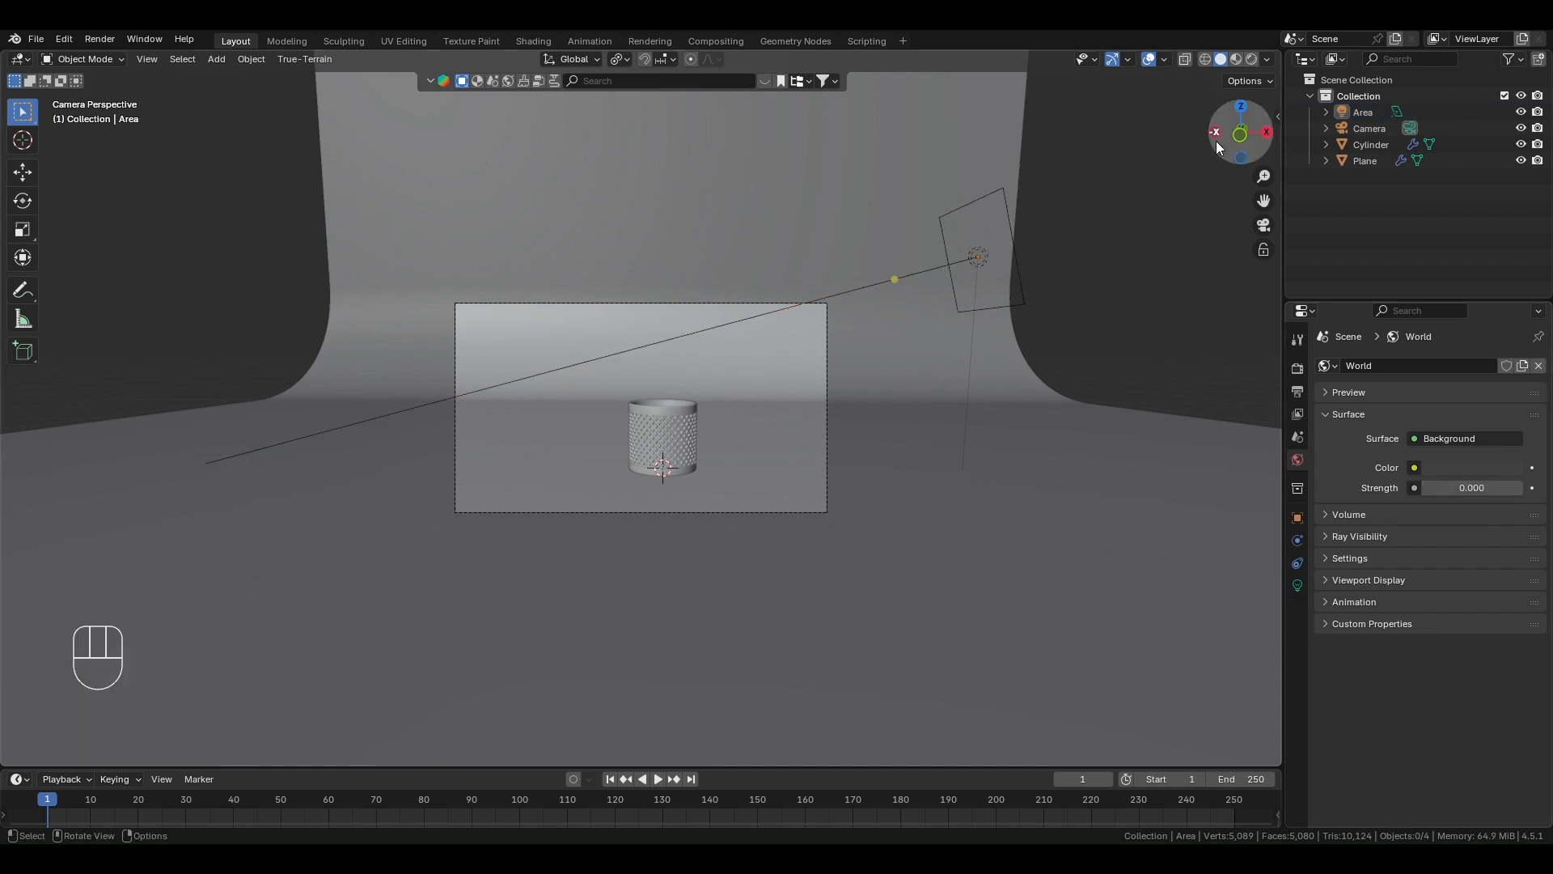
- Switch the viewport to rendered shading and set the area light's power to 500
{"action": "left_click", "coordinate": [1023, 303]}
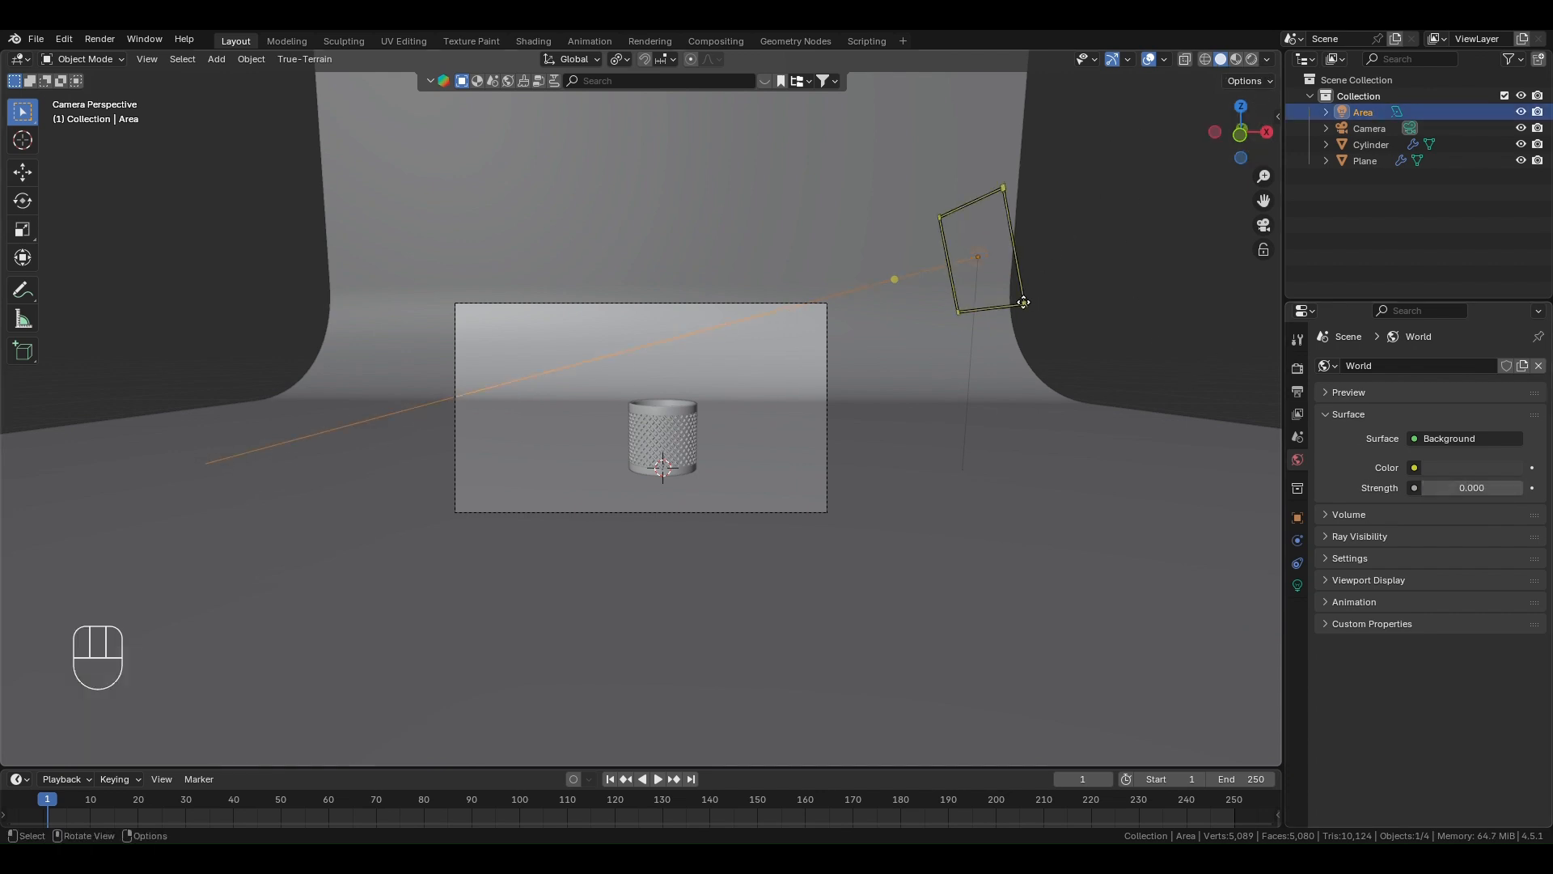
{"action": "left_click", "coordinate": [1251, 59]}
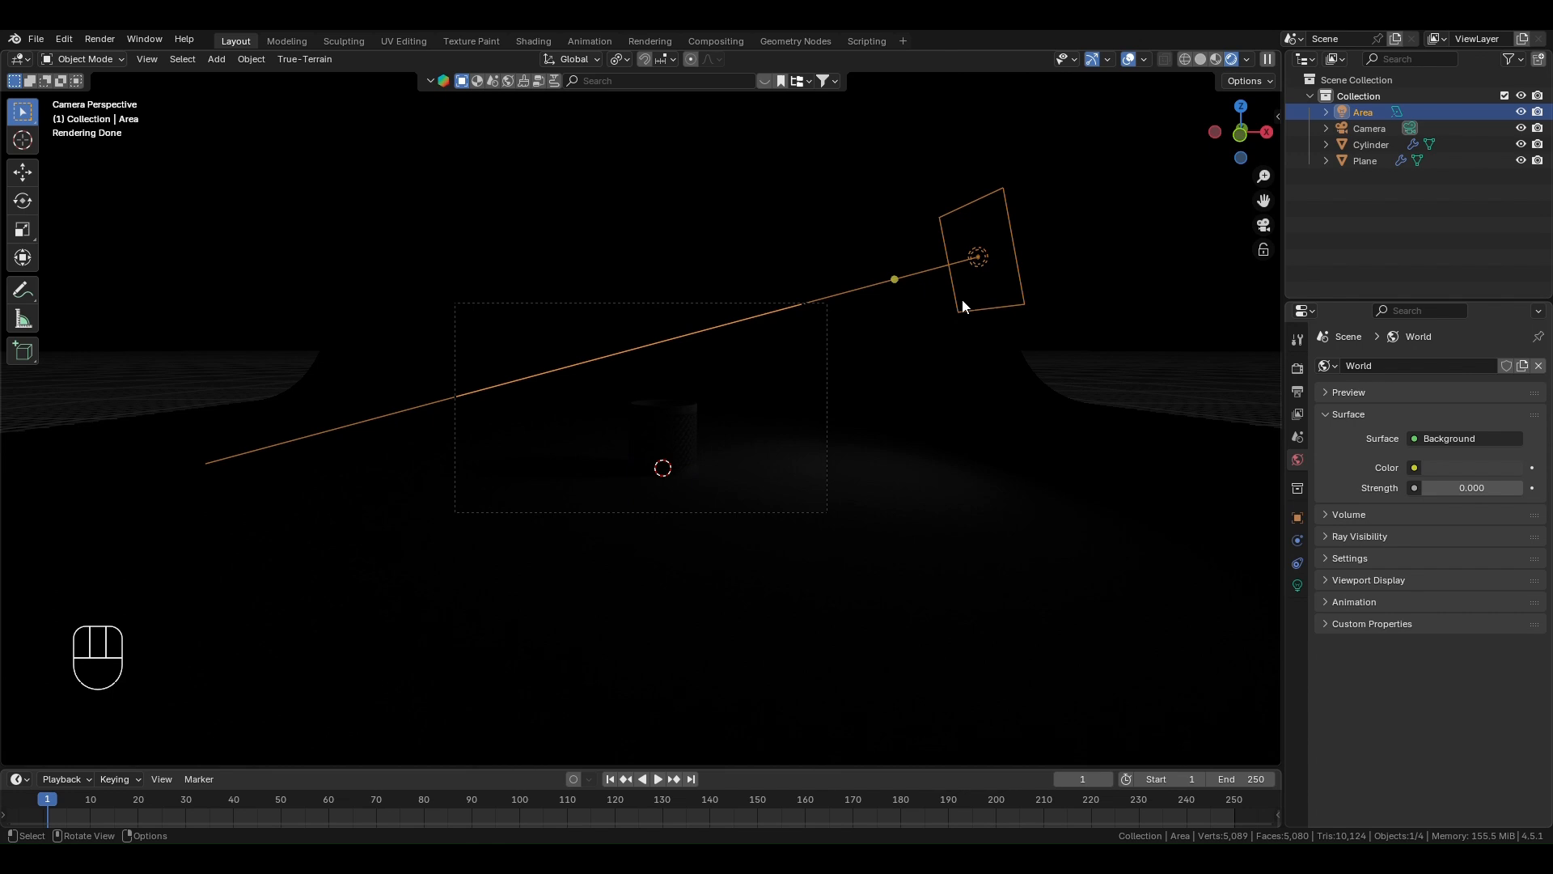
{"action": "left_click", "coordinate": [1297, 585]}
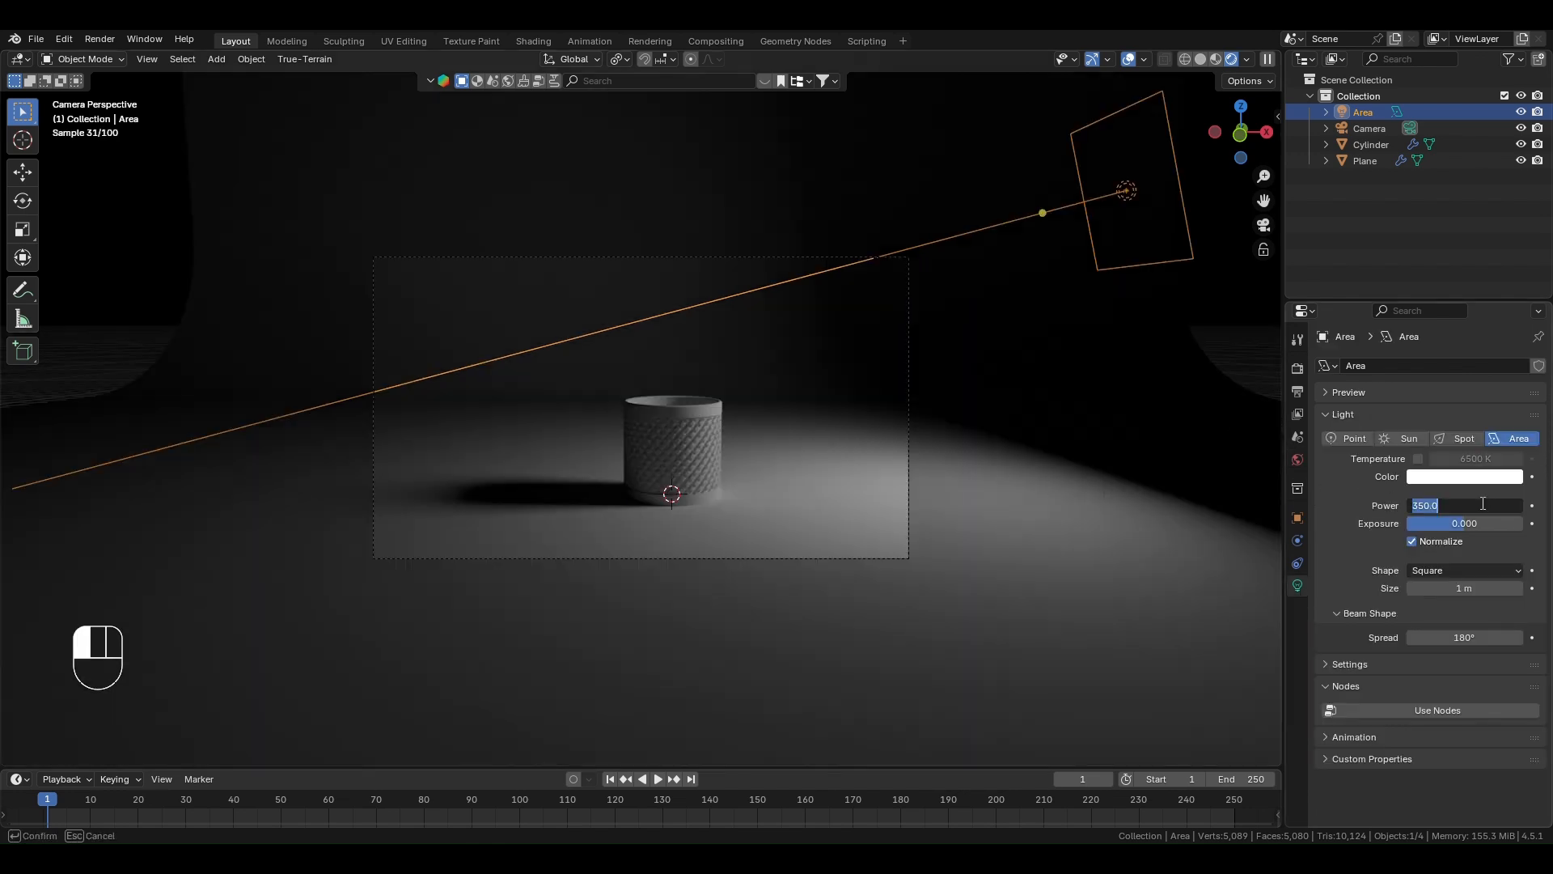
{"action": "double_click", "coordinate": [1483, 505]}
{"action": "type", "text": "500"}
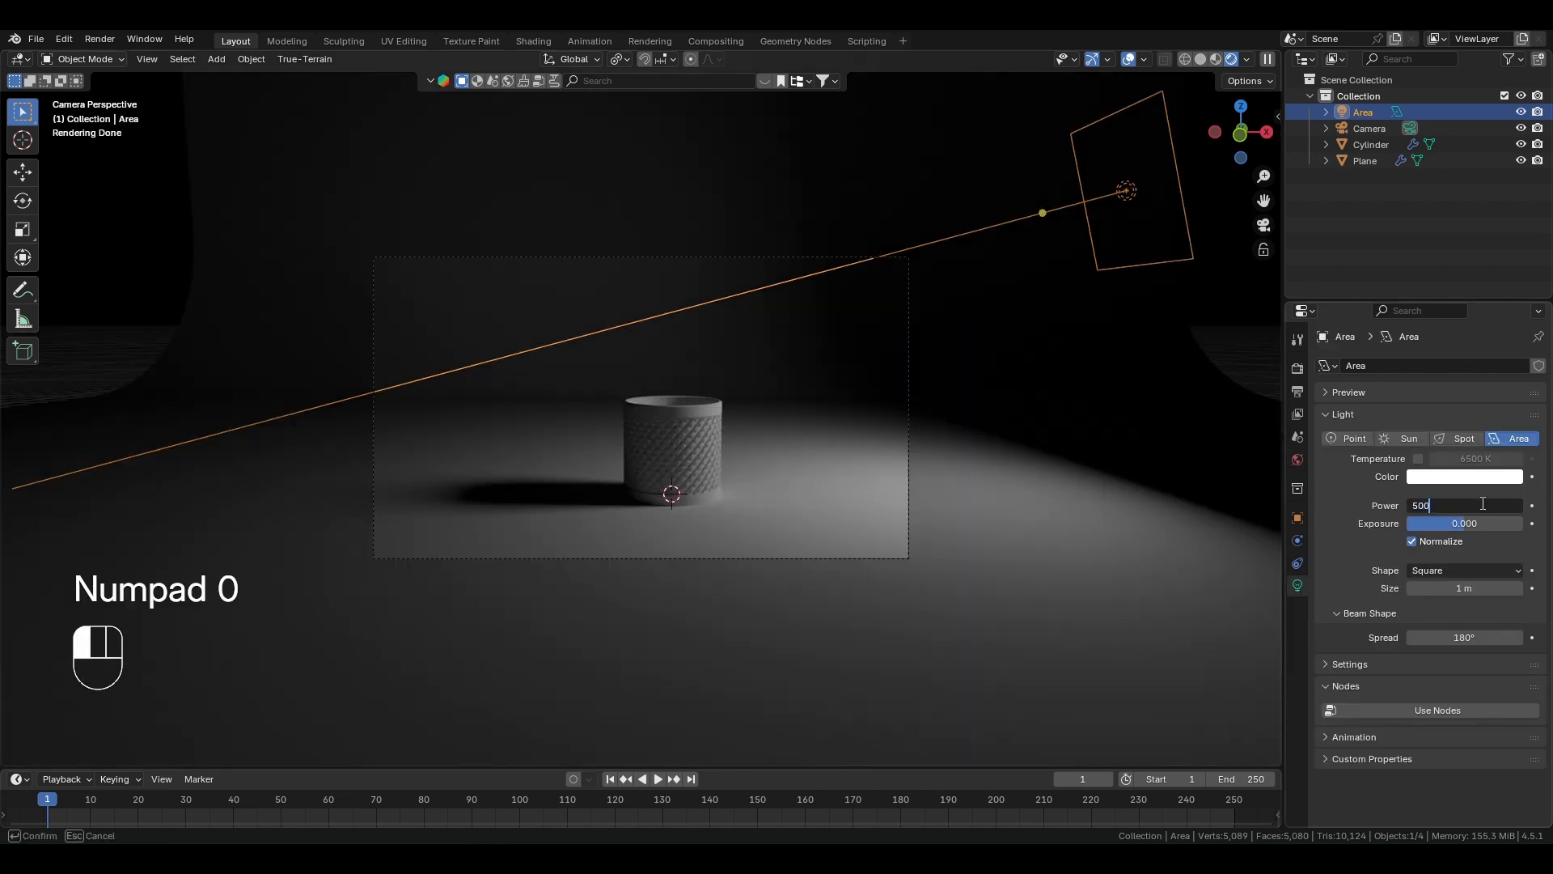
{"action": "left_click", "coordinate": [1300, 658]}
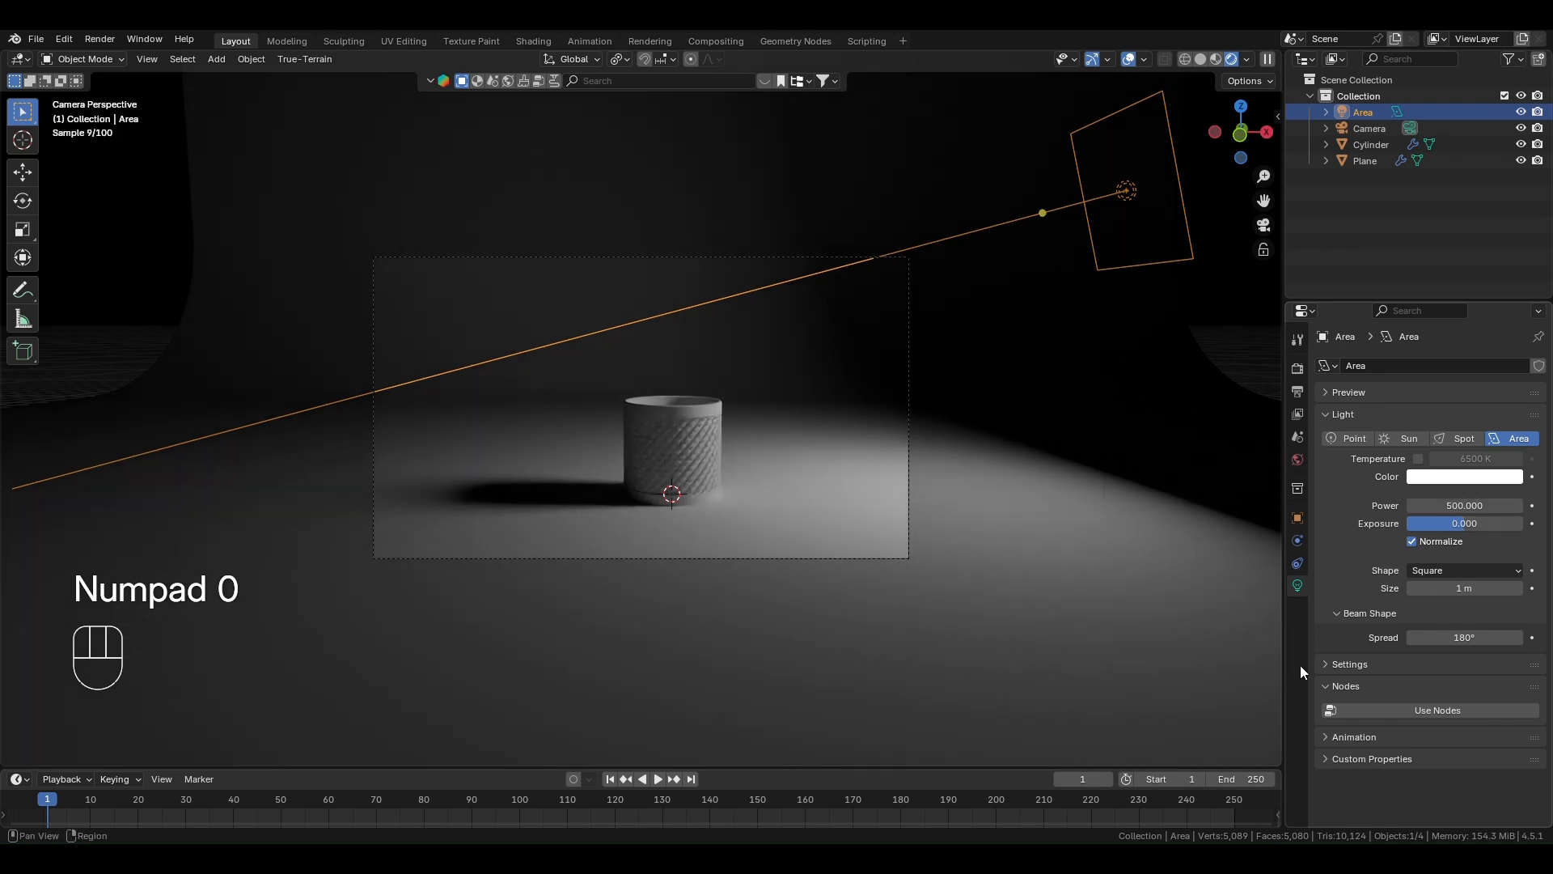
- Tilt the area light about -10.5° around the global Y axis so its beam aims down at the container
{"action": "scroll", "coordinate": [1130, 331], "scroll_direction": "down", "scroll_amount": 1}
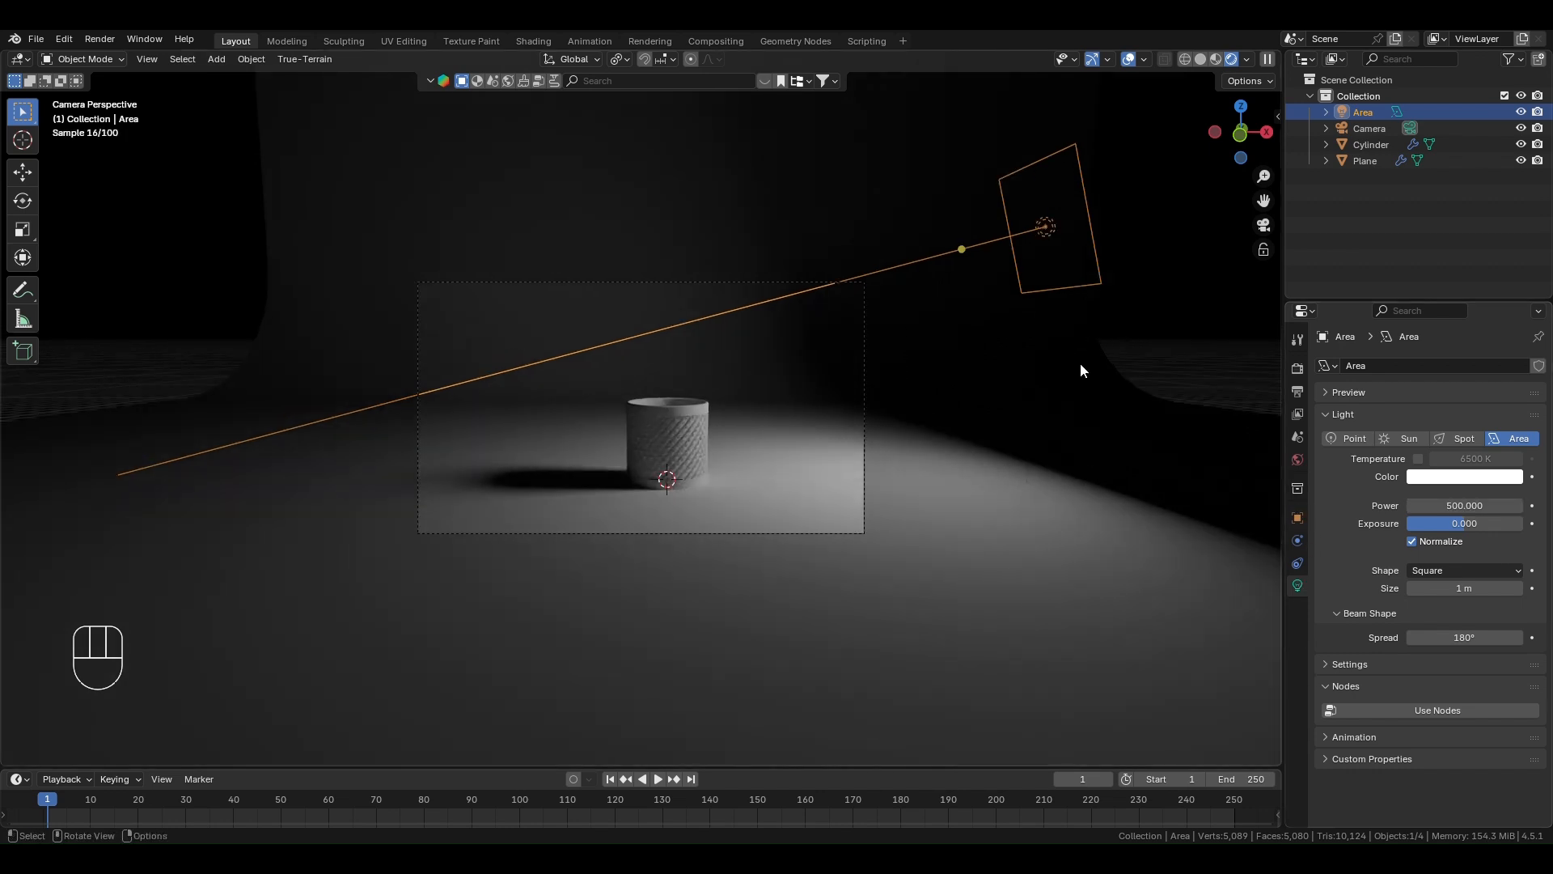
{"action": "key", "text": "r"}
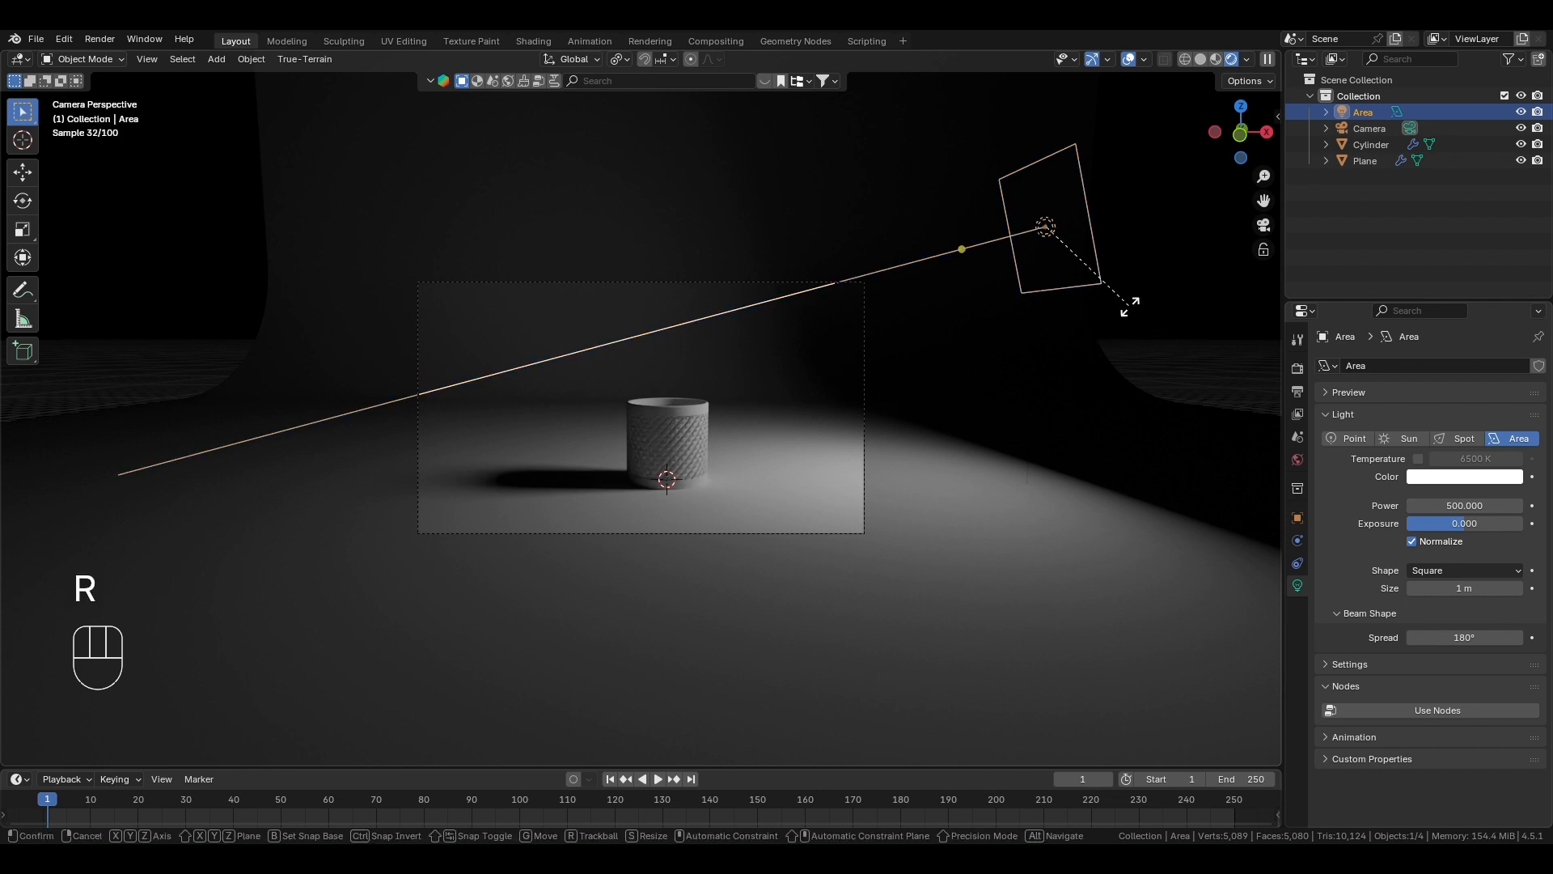
{"action": "key", "text": "y"}
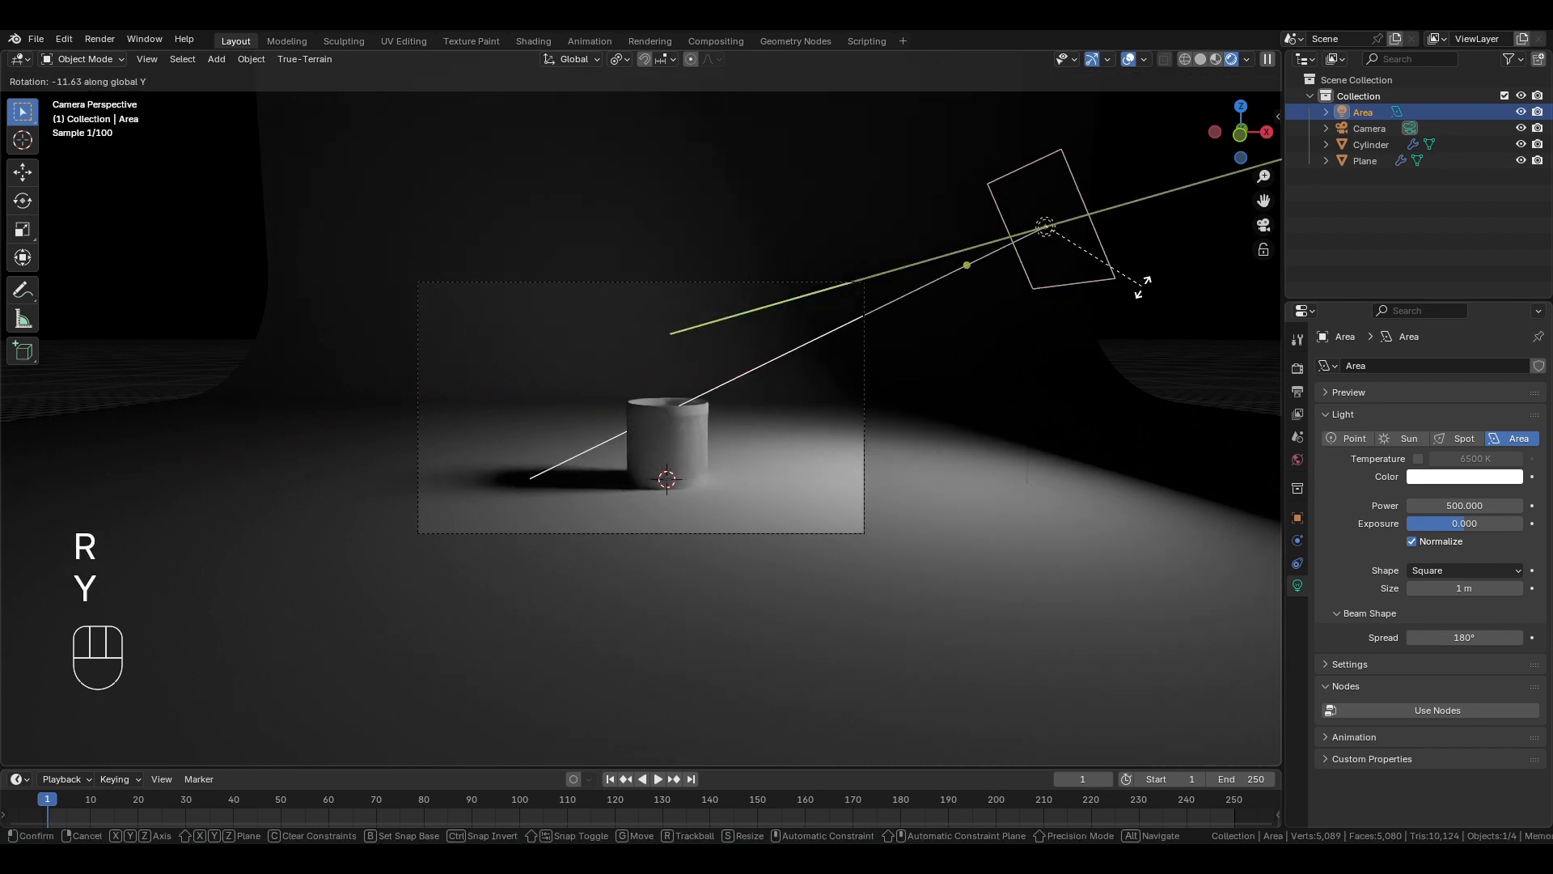
{"action": "left_click", "coordinate": [1148, 293]}
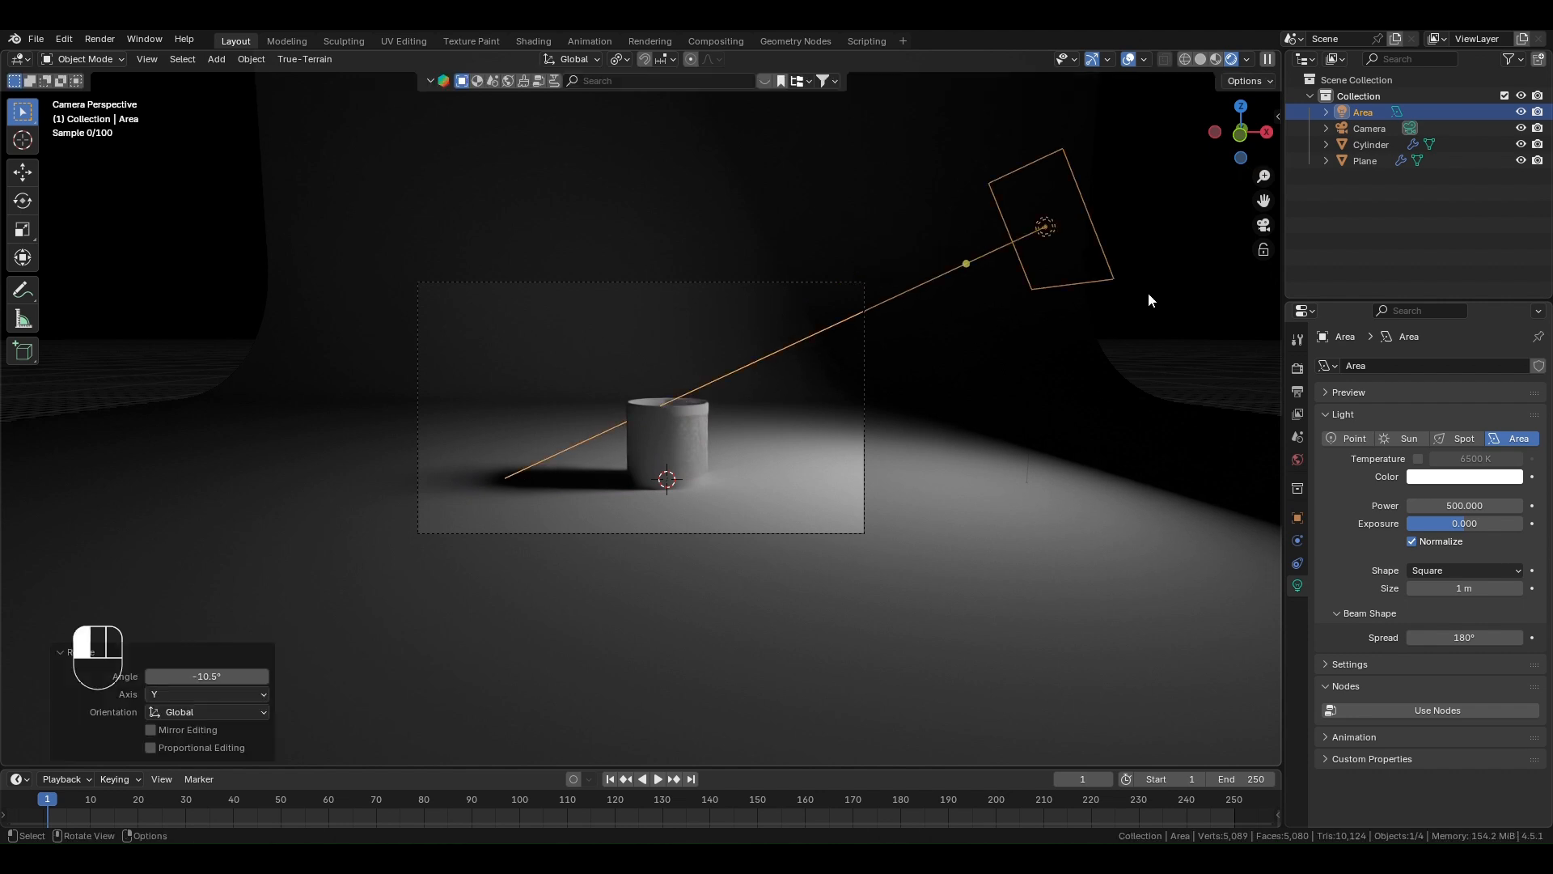
- Set the area light's power to 700
{"action": "scroll", "coordinate": [715, 479], "scroll_direction": "up", "scroll_amount": 2}
{"action": "left_click", "coordinate": [1450, 504]}
{"action": "type", "text": "700"}
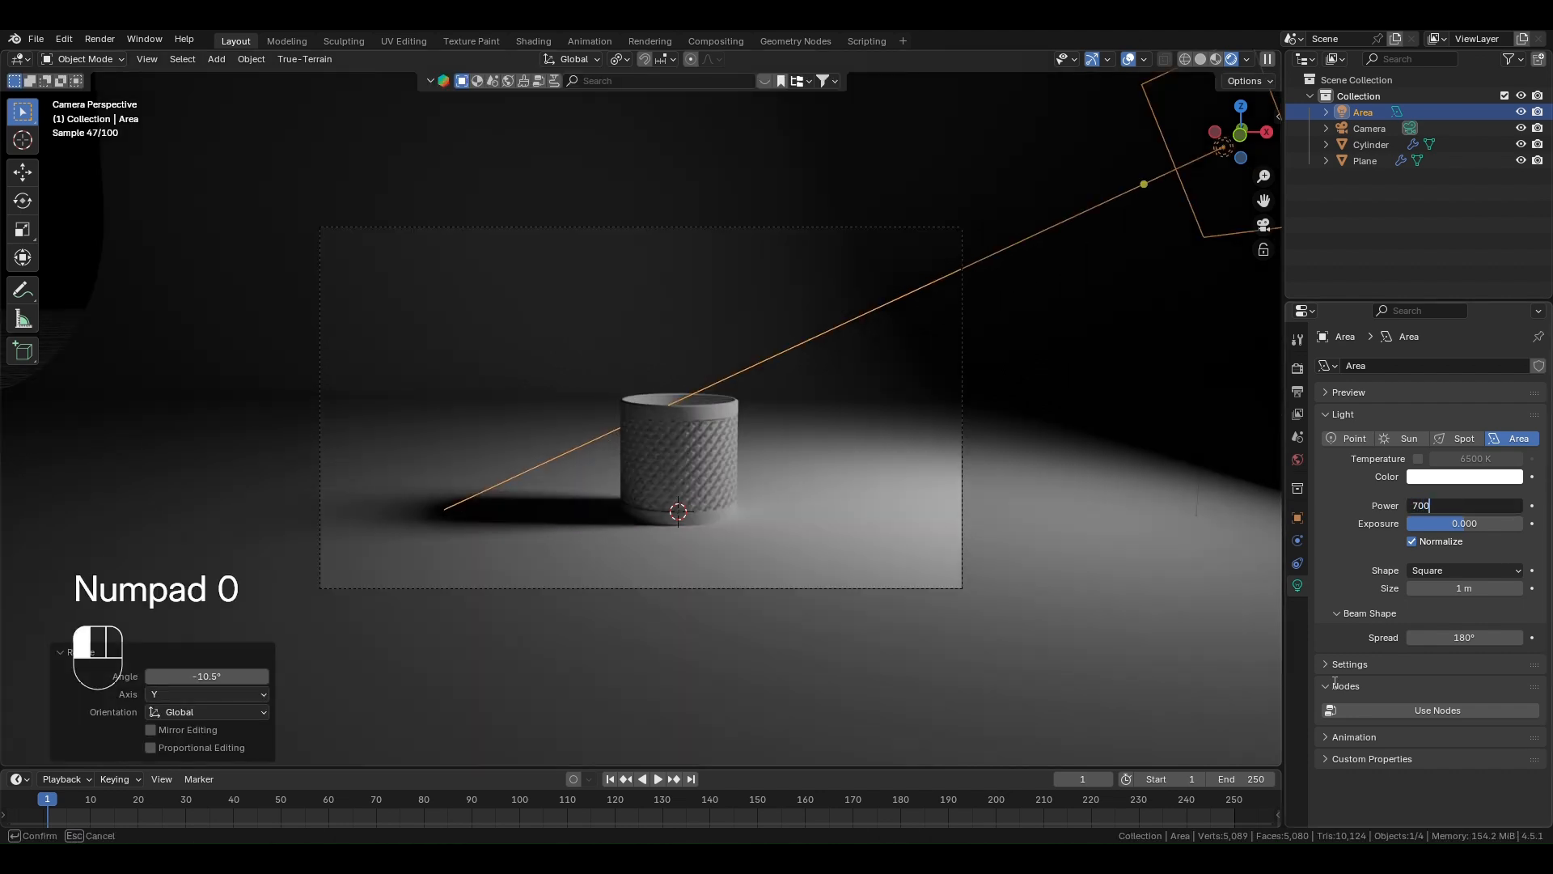
{"action": "key", "text": "Return"}
{"action": "scroll", "coordinate": [701, 531], "scroll_direction": "up", "scroll_amount": 1}
{"action": "scroll", "coordinate": [672, 526], "scroll_direction": "down", "scroll_amount": 3}
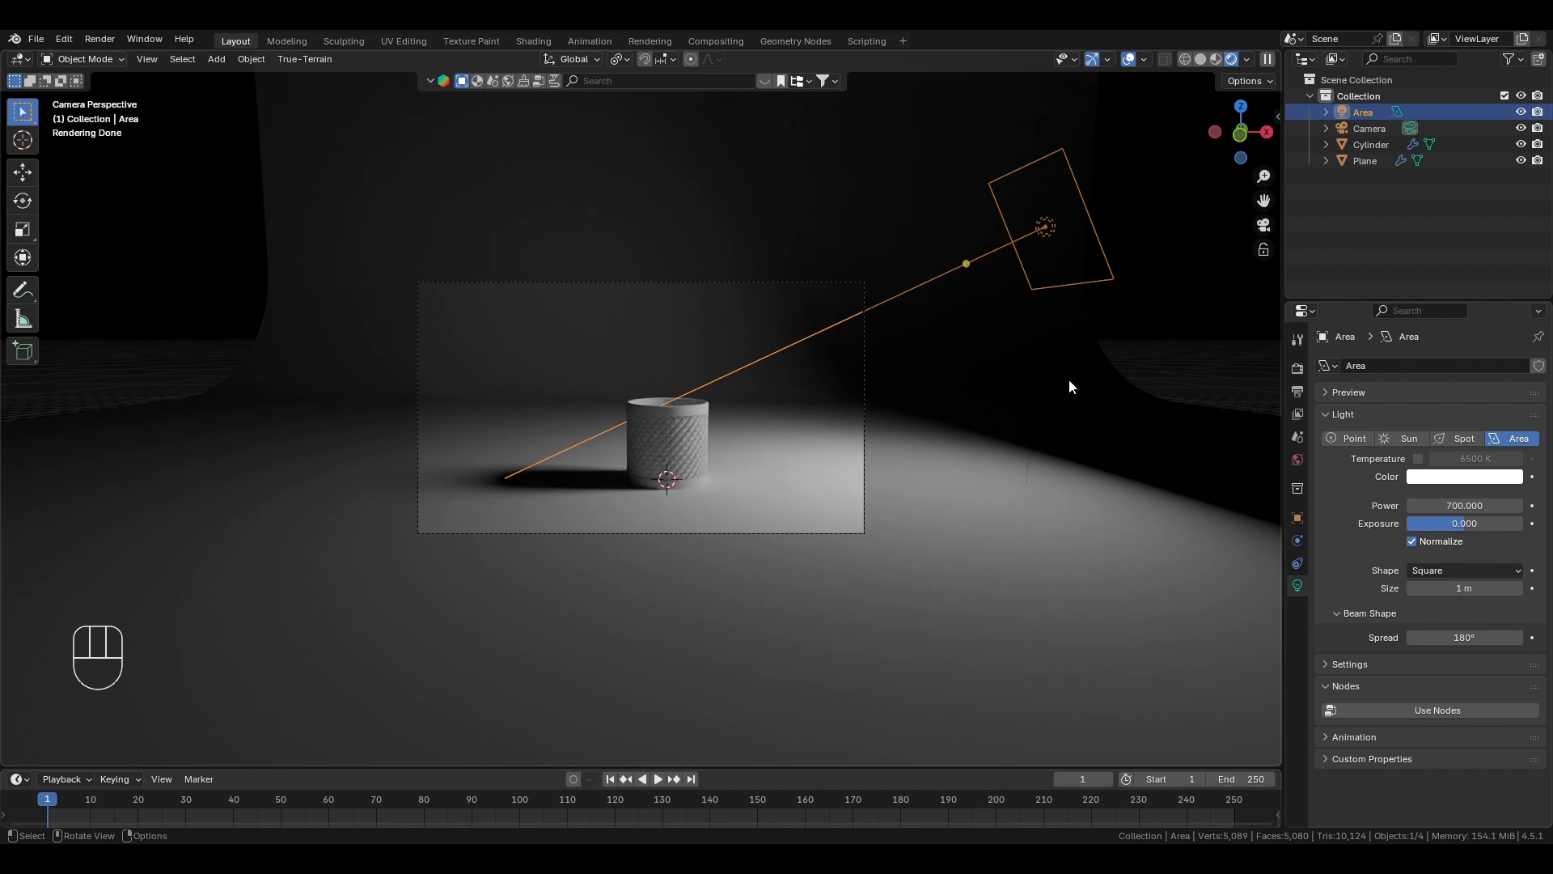
- Move the area light along its local Z axis, slightly farther from the container, and deselect it
{"action": "key", "text": "g"}
{"action": "key", "text": "z"}
{"action": "key", "text": "z"}
{"action": "left_click", "coordinate": [1169, 333]}
{"action": "left_click", "coordinate": [1158, 349]}
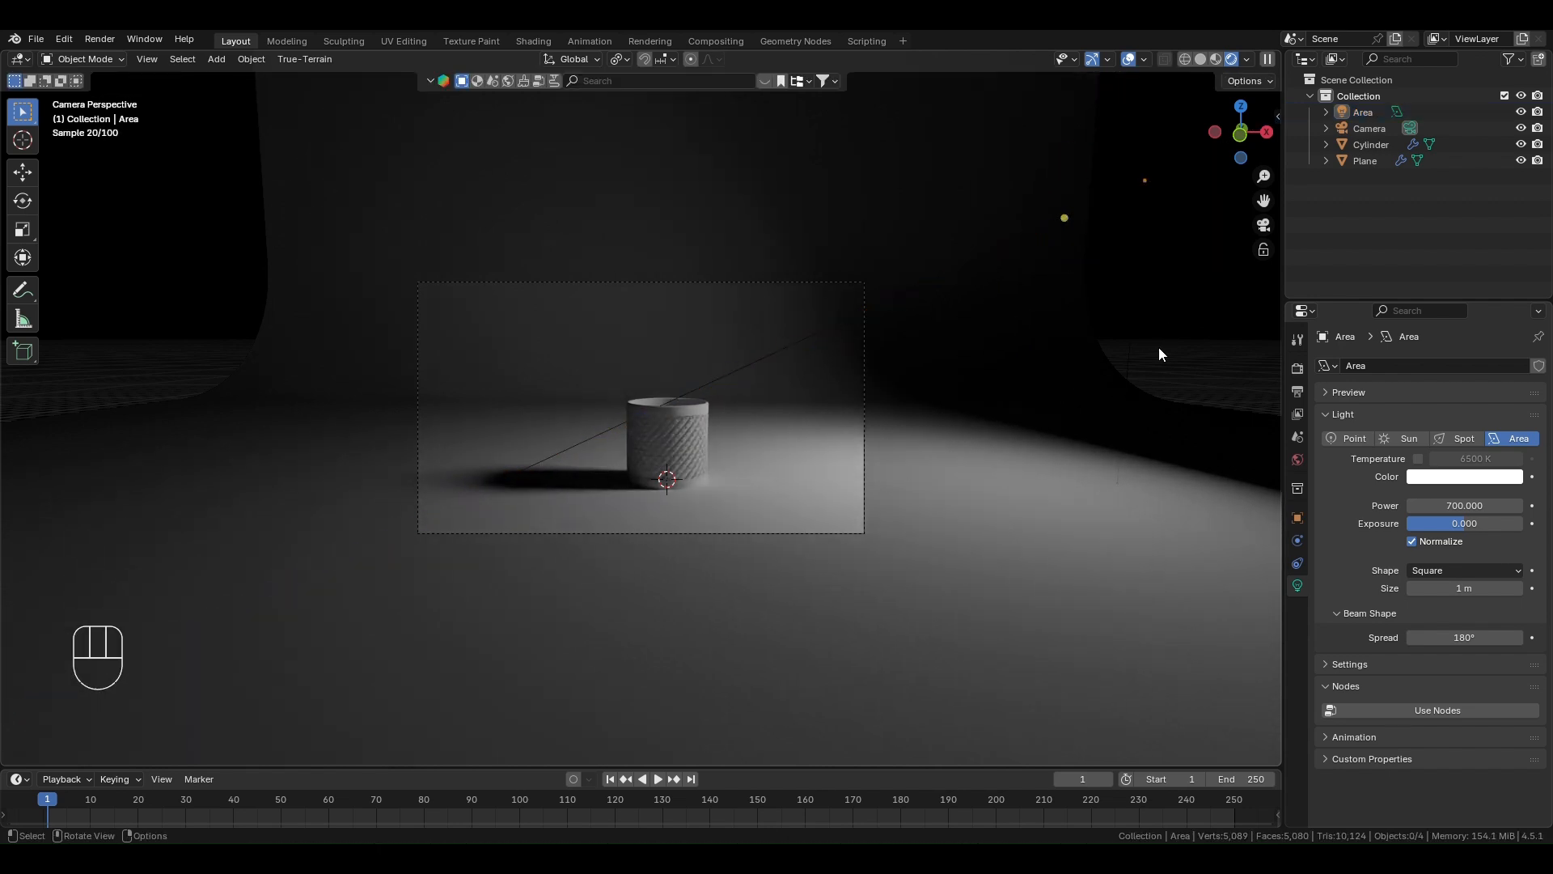
- Give the backdrop a new material with a grey base colour of value about 0.56 and a much lower roughness
{"action": "scroll", "coordinate": [701, 491], "scroll_direction": "up", "scroll_amount": 2}
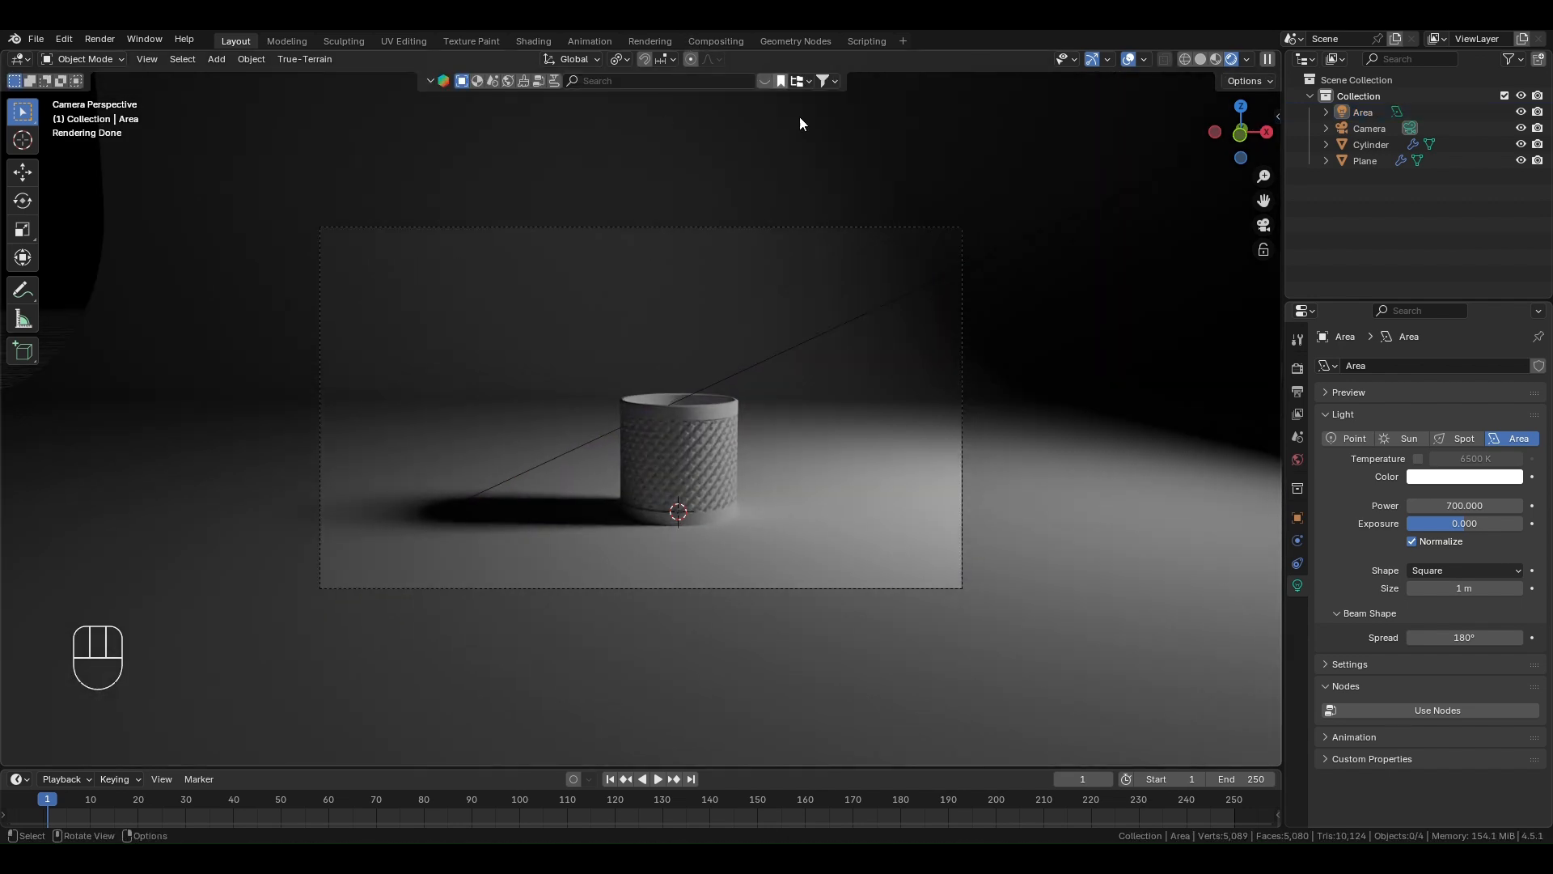
{"action": "left_click", "coordinate": [1057, 545]}
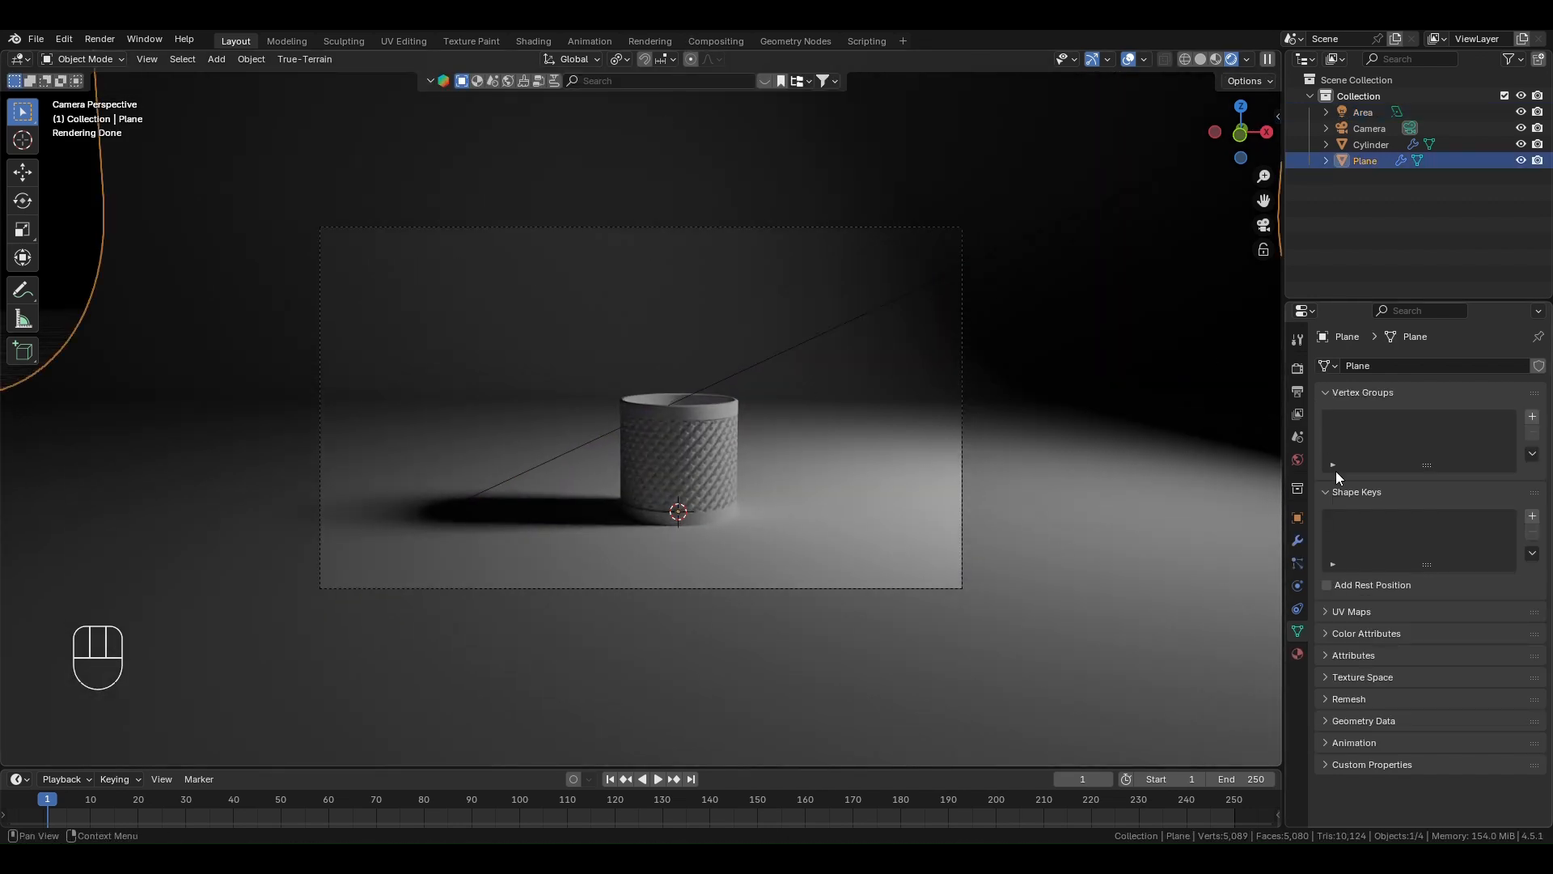
{"action": "left_click", "coordinate": [1298, 654]}
{"action": "left_click", "coordinate": [1437, 434]}
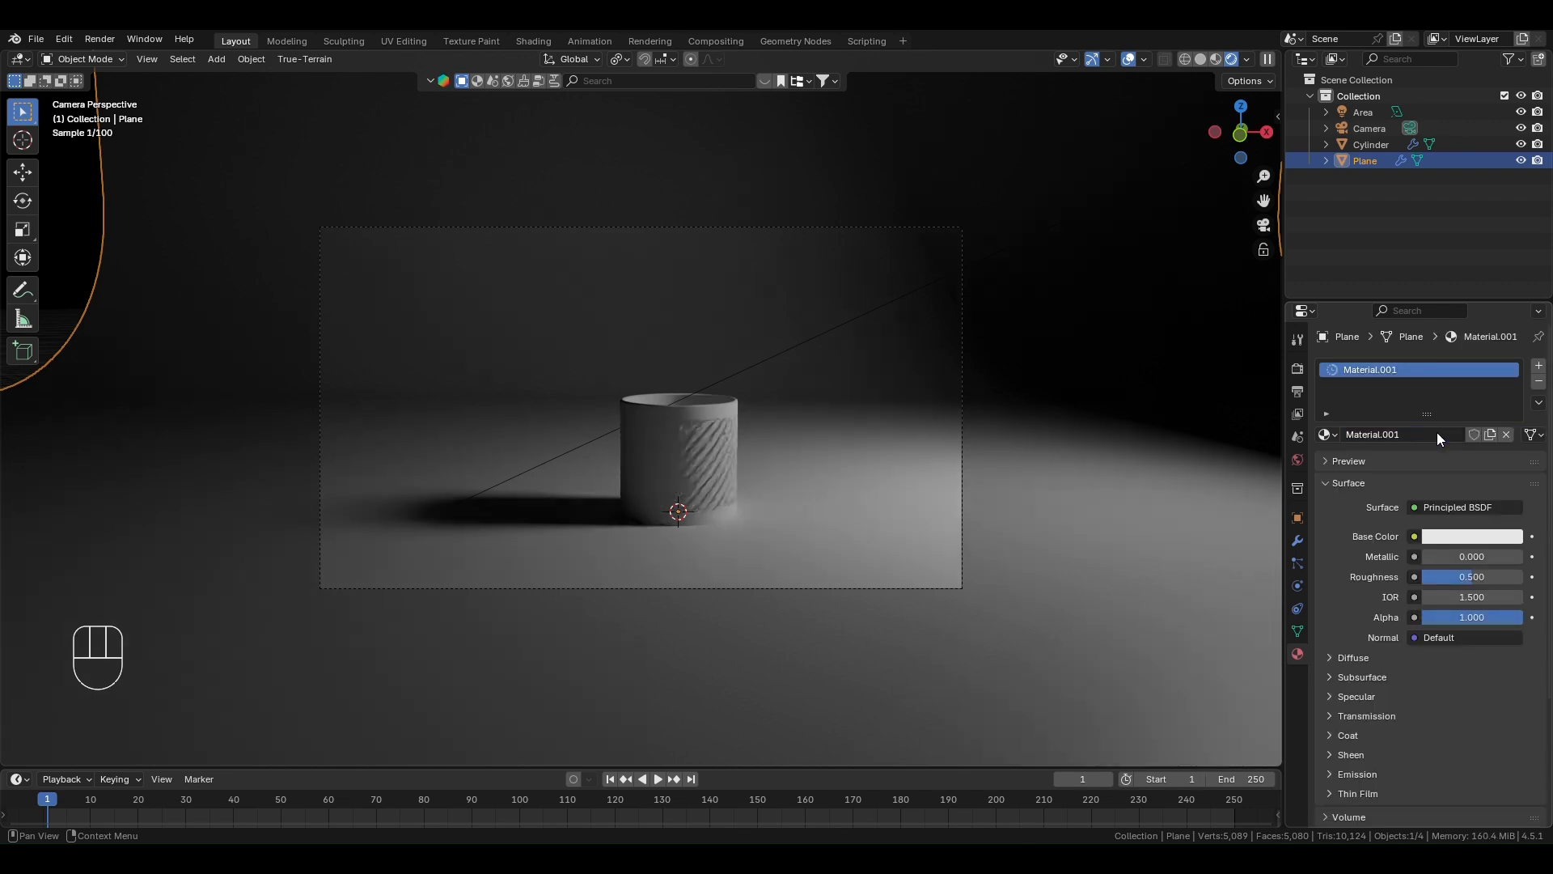
{"action": "left_click", "coordinate": [1482, 538]}
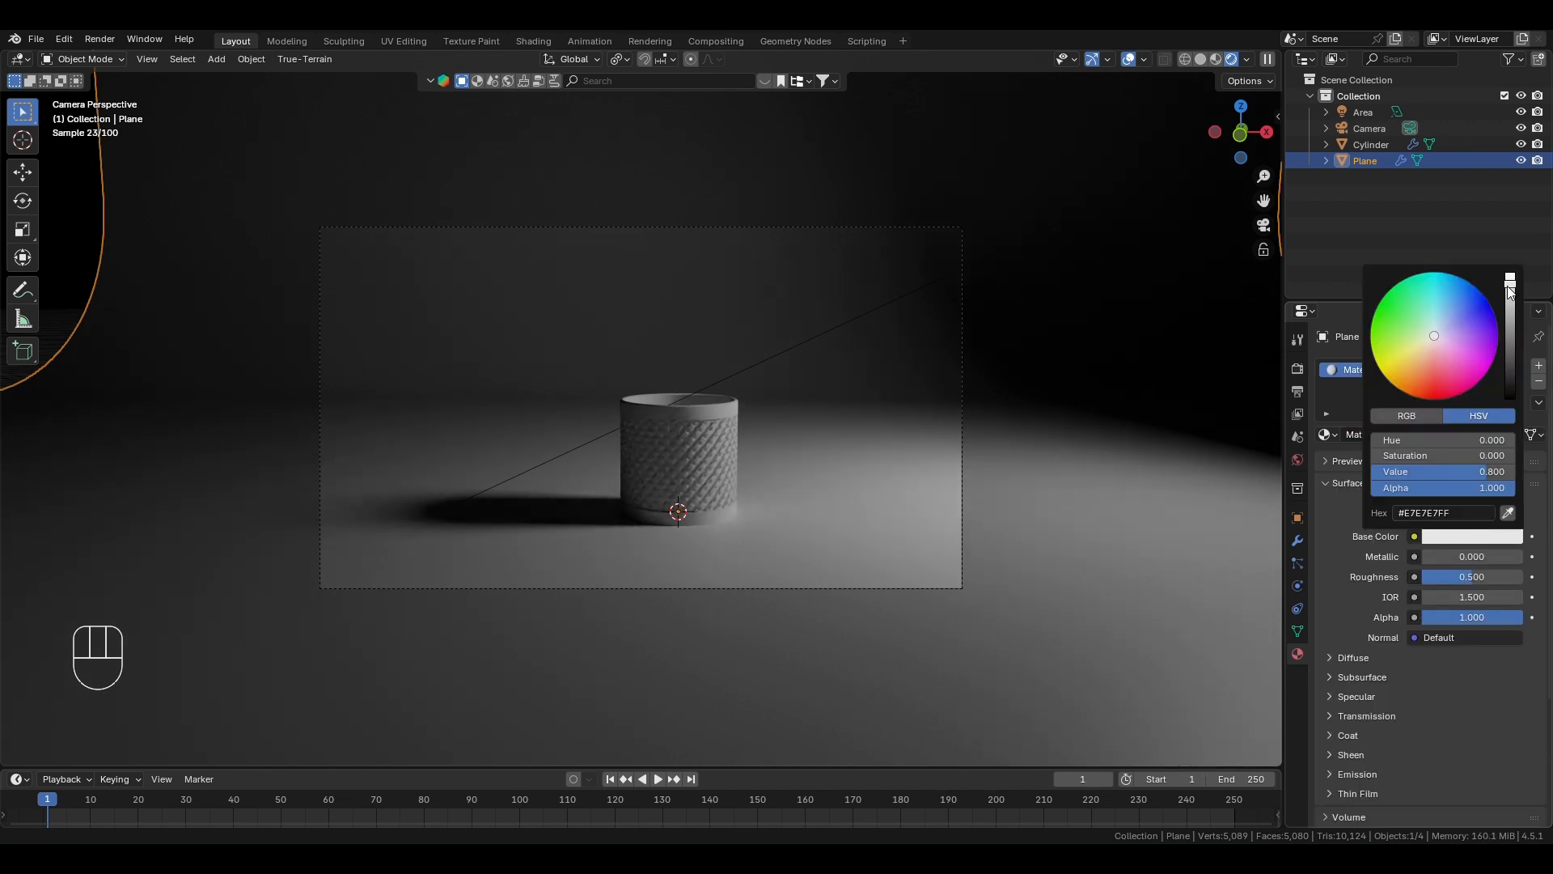
{"action": "left_click_drag", "start_coordinate": [1509, 291], "coordinate": [1512, 301]}
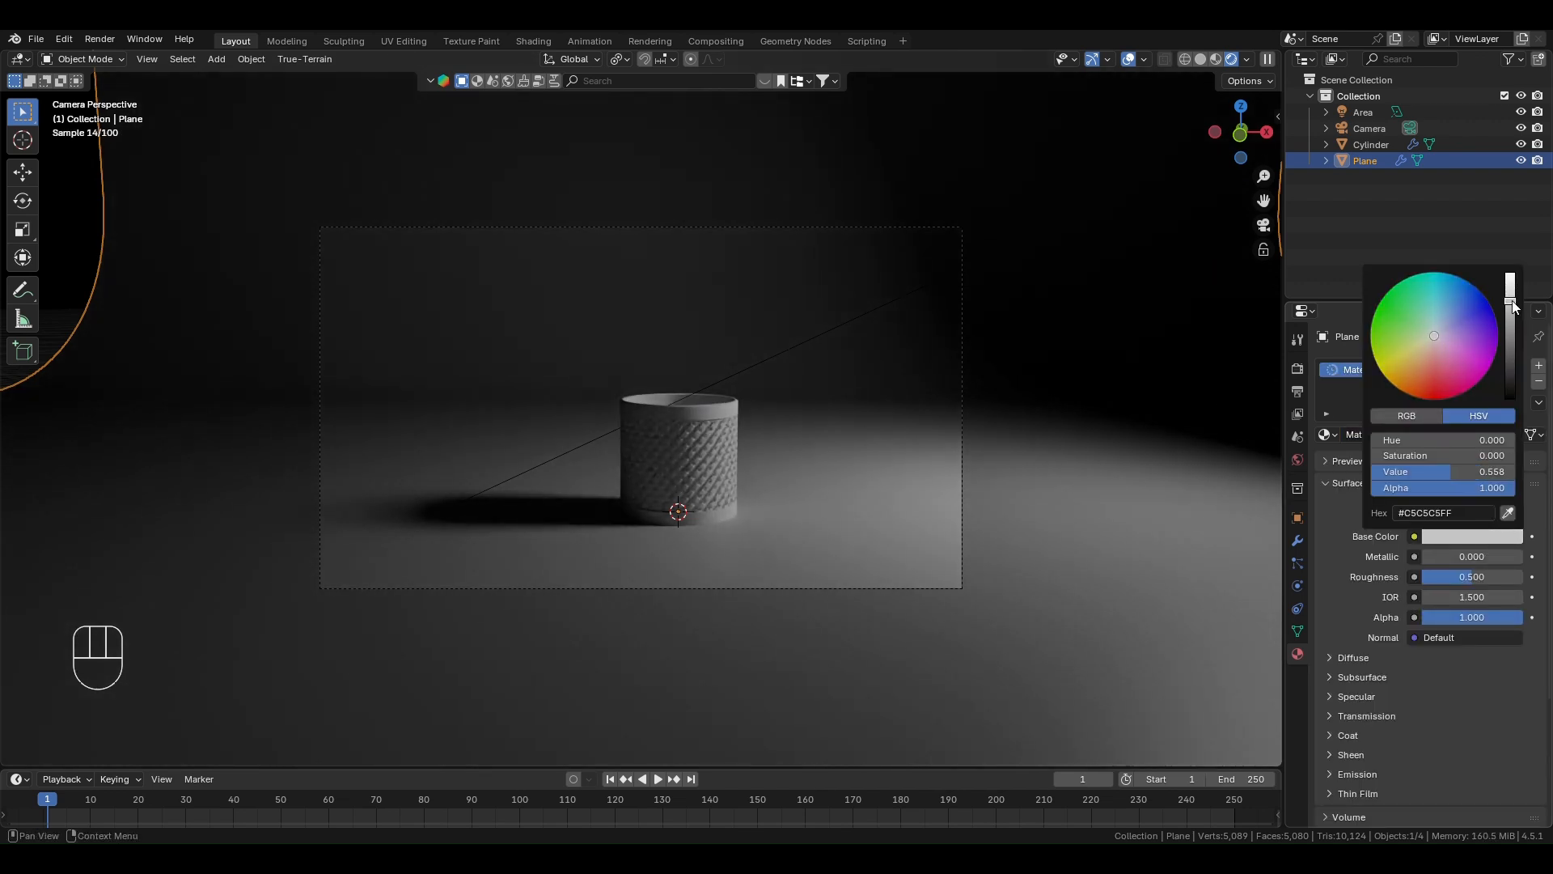
{"action": "left_click_drag", "start_coordinate": [1468, 577], "coordinate": [1416, 577]}
- Create a new material on the cylindrical container and change its surface shader to Glass BSDF
{"action": "left_click", "coordinate": [684, 452]}
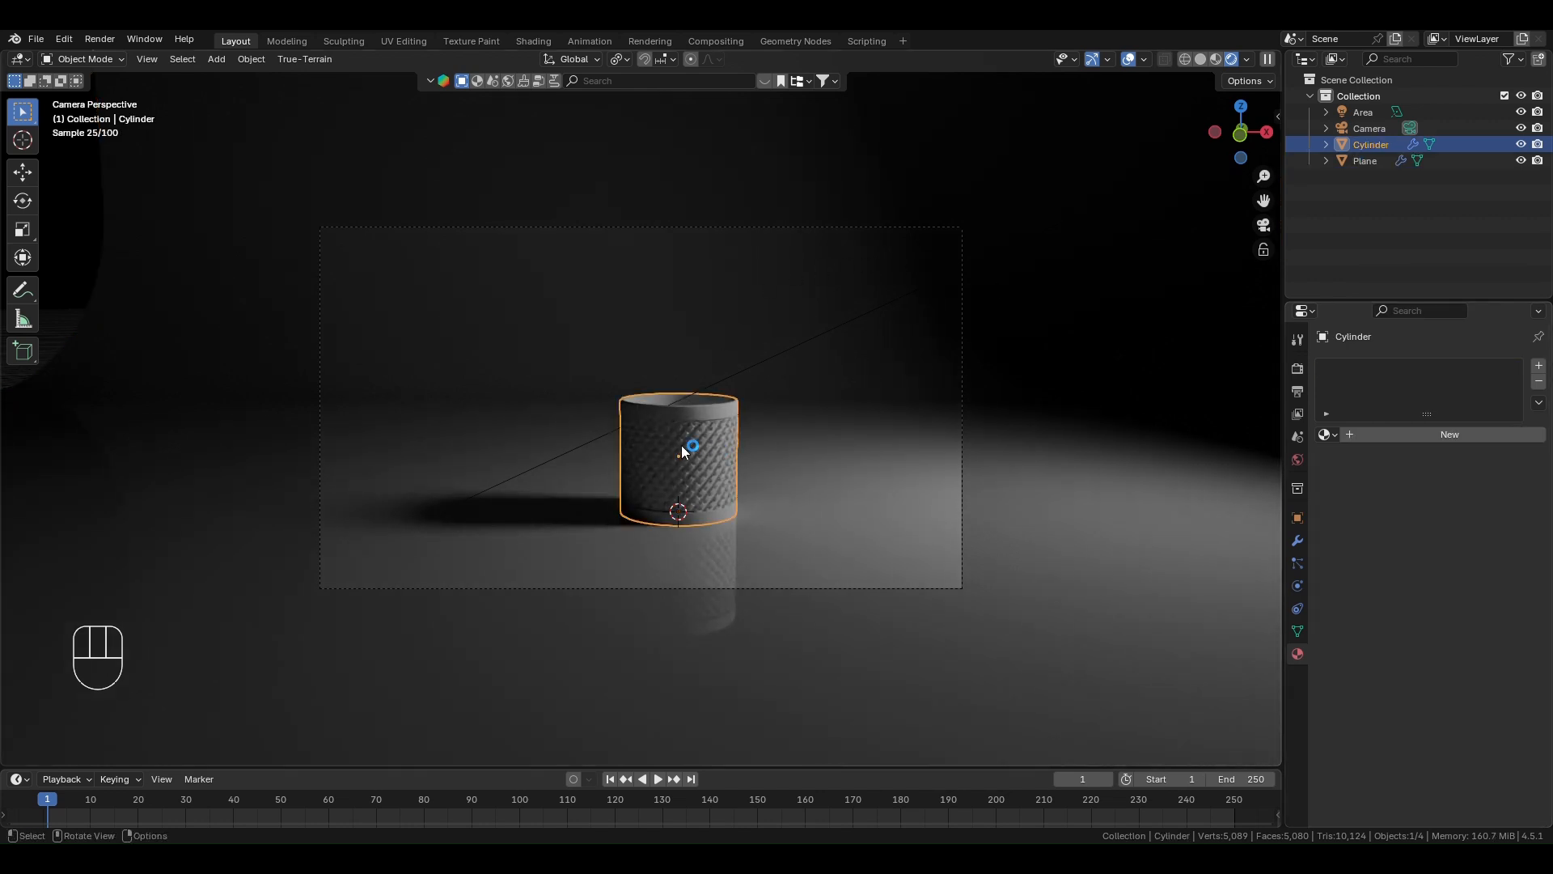
{"action": "left_click", "coordinate": [1473, 435]}
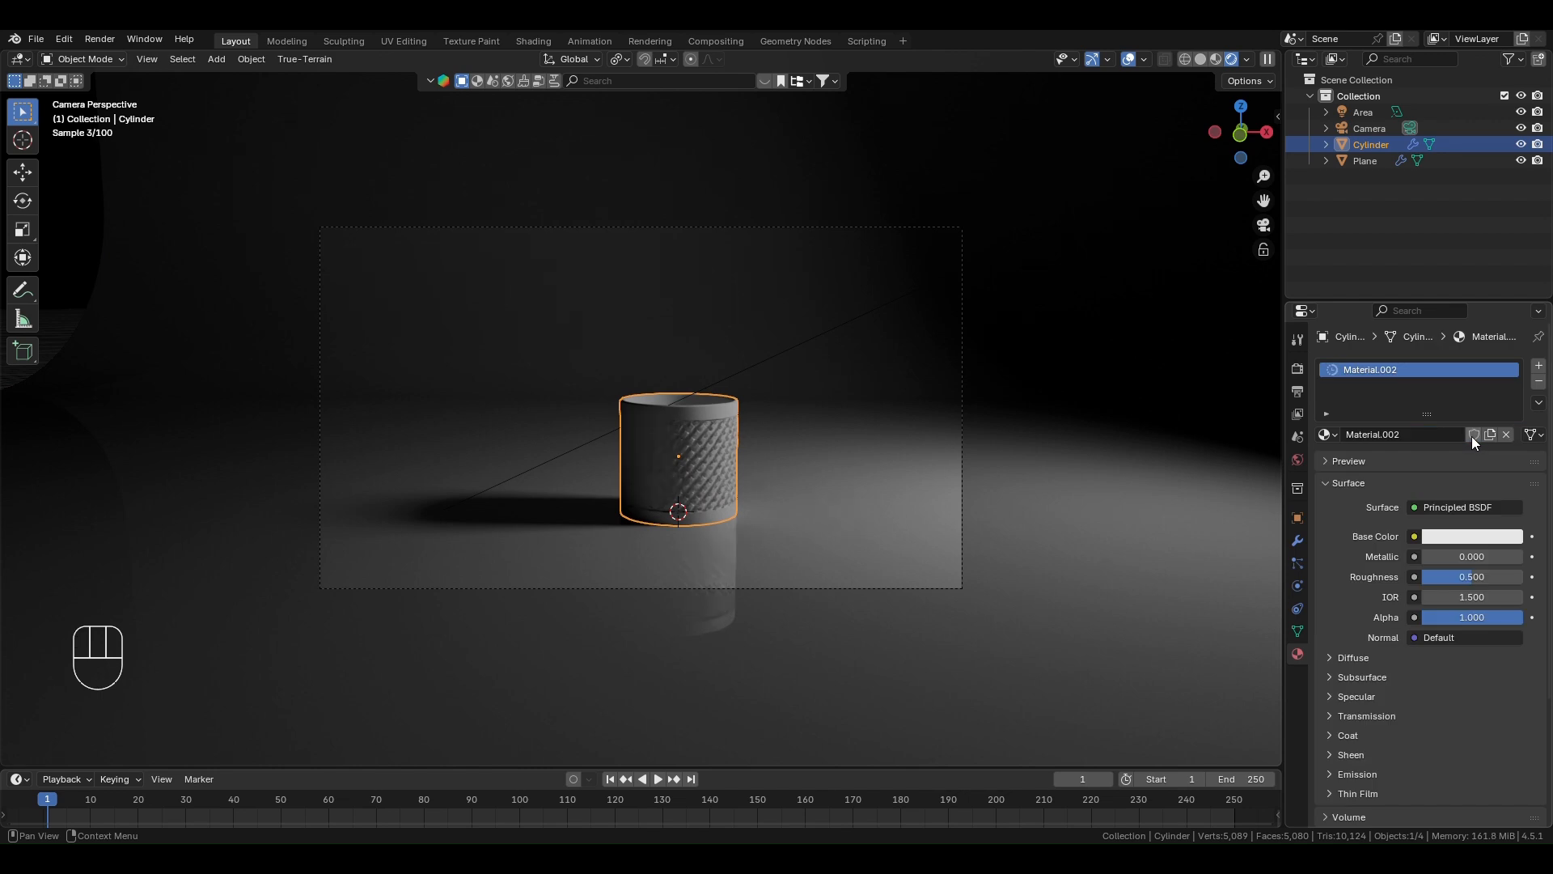
{"action": "left_click", "coordinate": [1415, 509]}
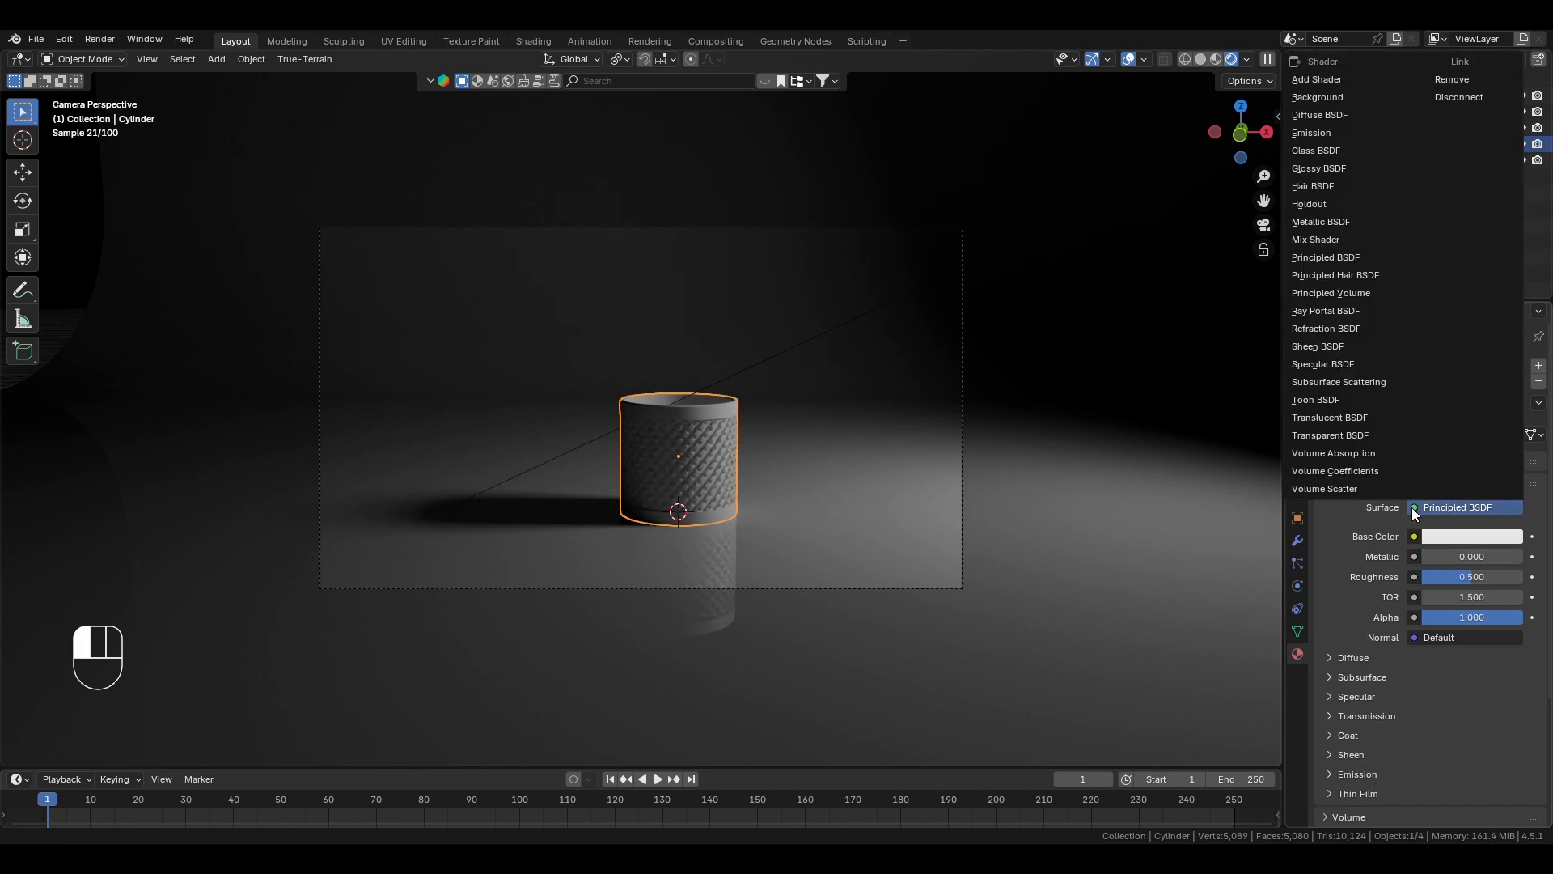
{"action": "left_click", "coordinate": [1320, 151]}
- Tint the container's glass a very pale cyan, lower its roughness to about 0.127 and deselect the container
{"action": "scroll", "coordinate": [710, 478], "scroll_direction": "up", "scroll_amount": 2}
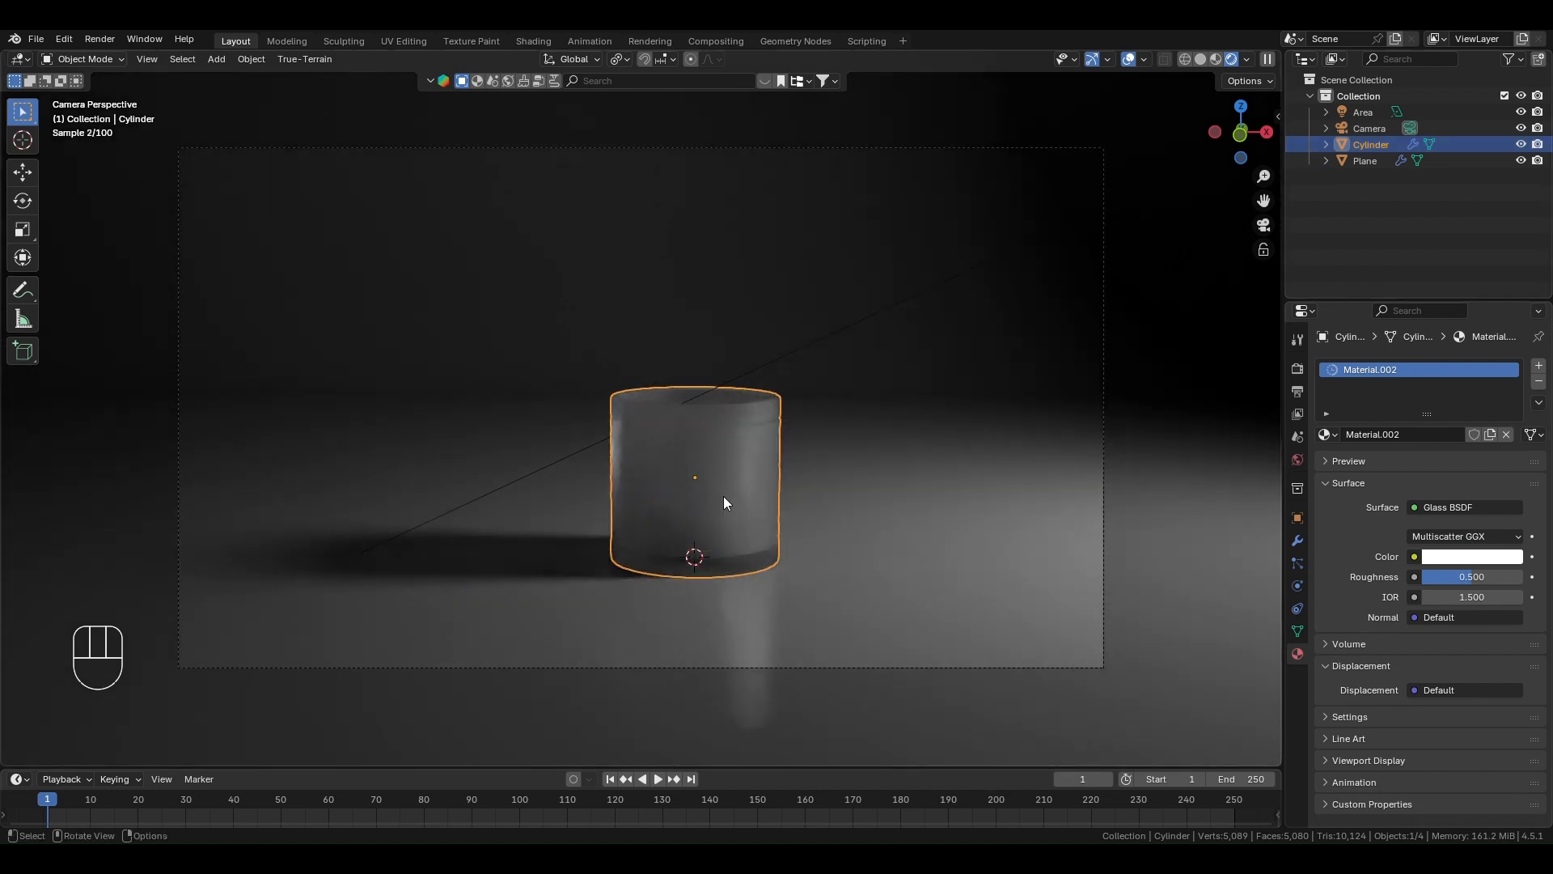
{"action": "left_click", "coordinate": [1453, 558]}
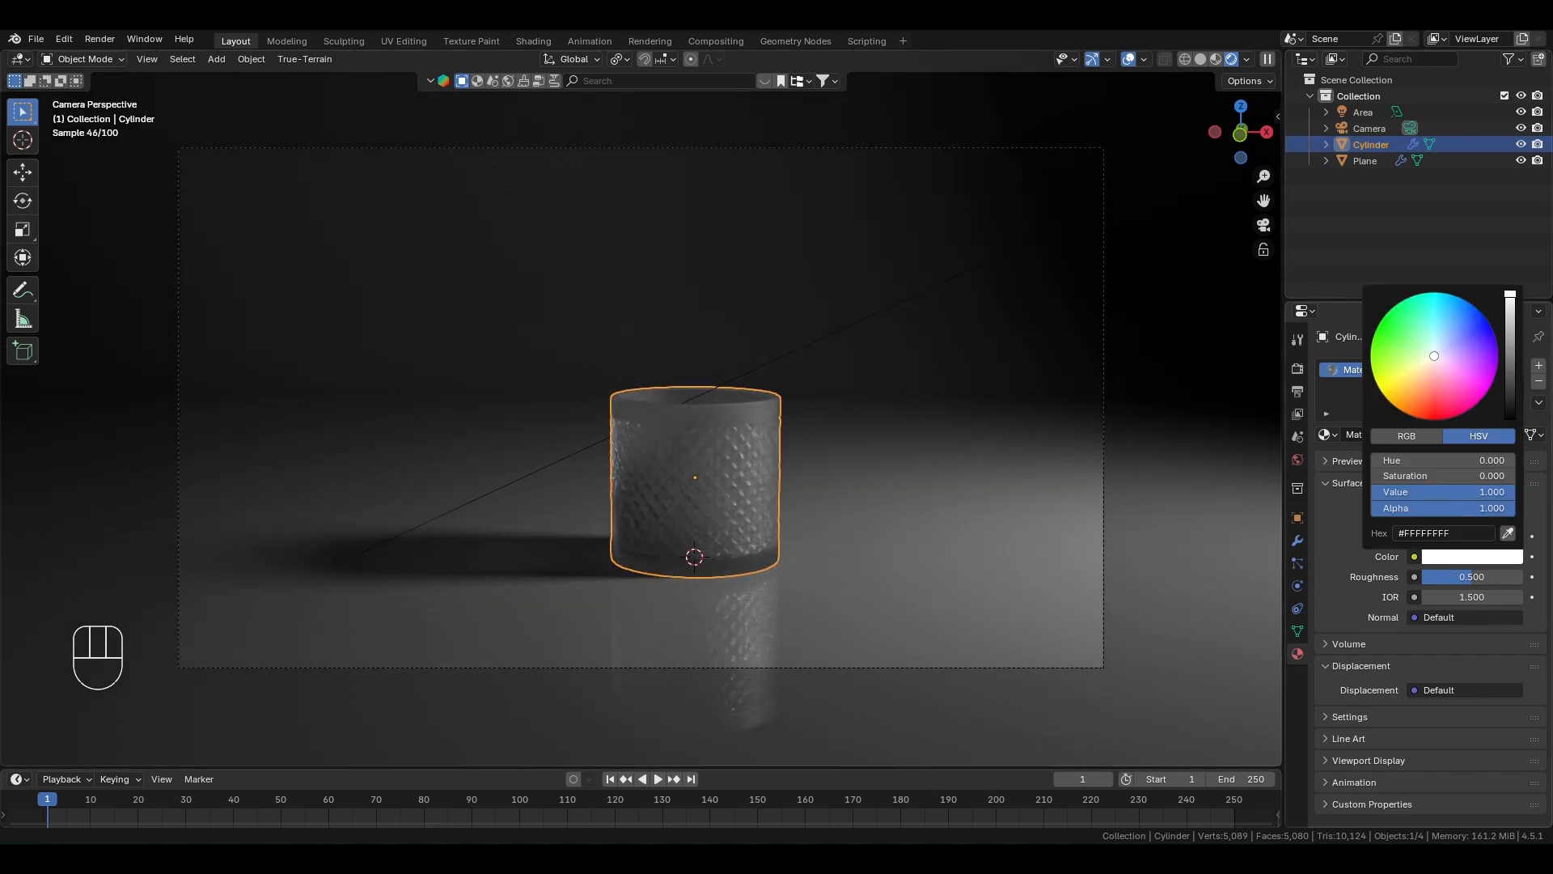
{"action": "left_click_drag", "start_coordinate": [1434, 356], "coordinate": [1433, 351]}
{"action": "left_click_drag", "start_coordinate": [1463, 580], "coordinate": [1427, 580]}
{"action": "scroll", "coordinate": [1202, 364], "scroll_direction": "down", "scroll_amount": 3}
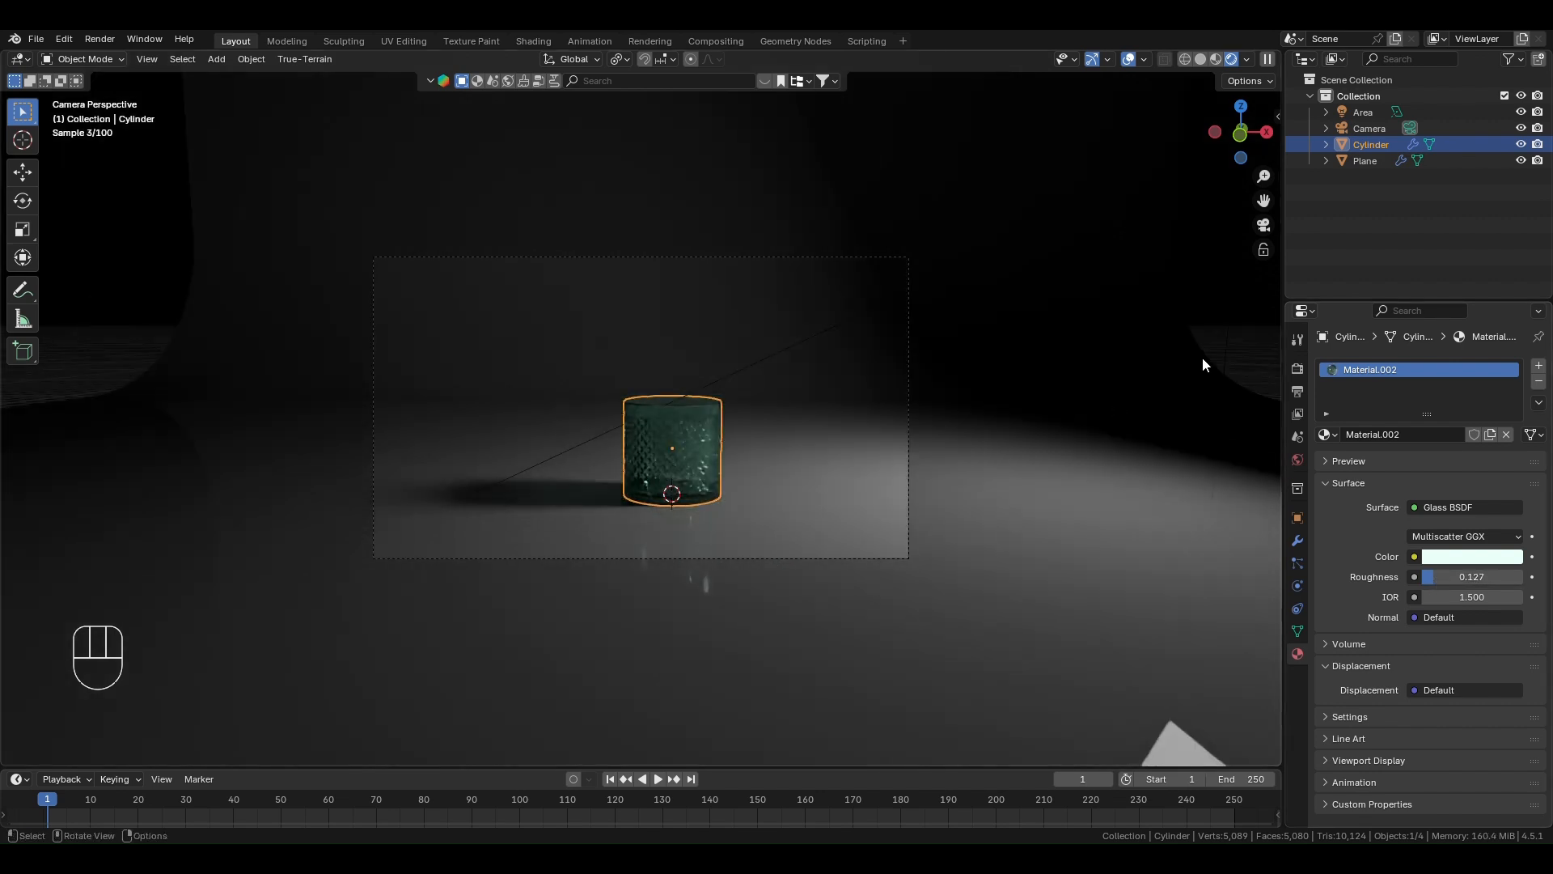
{"action": "left_click", "coordinate": [1255, 359]}
{"action": "scroll", "coordinate": [745, 537], "scroll_direction": "up", "scroll_amount": 3}
{"action": "scroll", "coordinate": [757, 393], "scroll_direction": "down", "scroll_amount": 1}
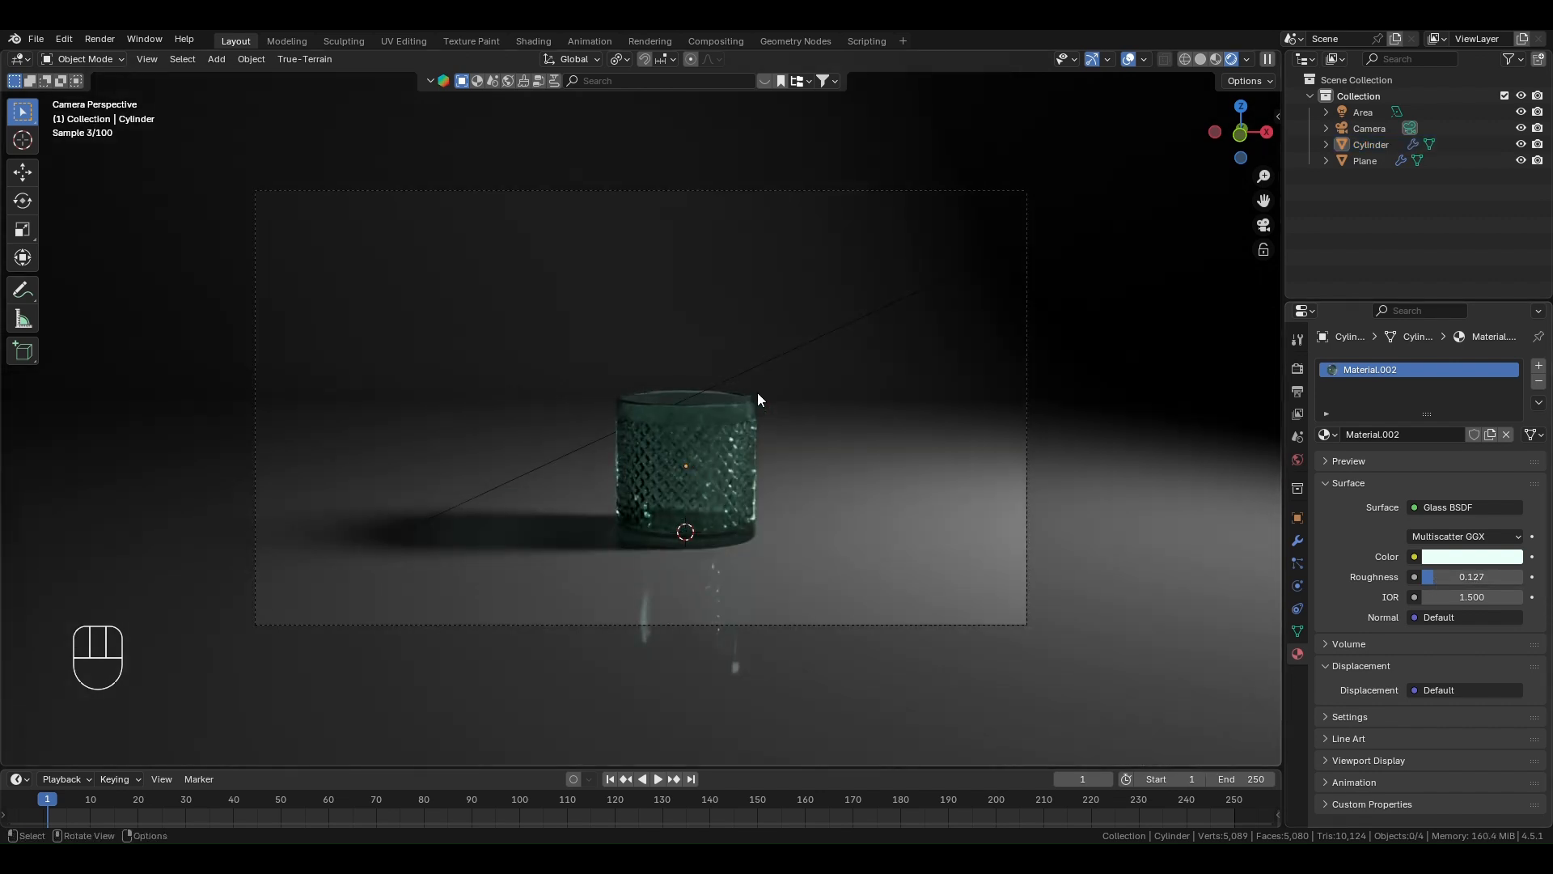
- Brighten the backdrop material's grey base colour to a value of about 0.8
{"action": "left_click", "coordinate": [1119, 546]}
{"action": "left_click", "coordinate": [1493, 538]}
{"action": "left_click_drag", "start_coordinate": [1485, 471], "coordinate": [1493, 472]}
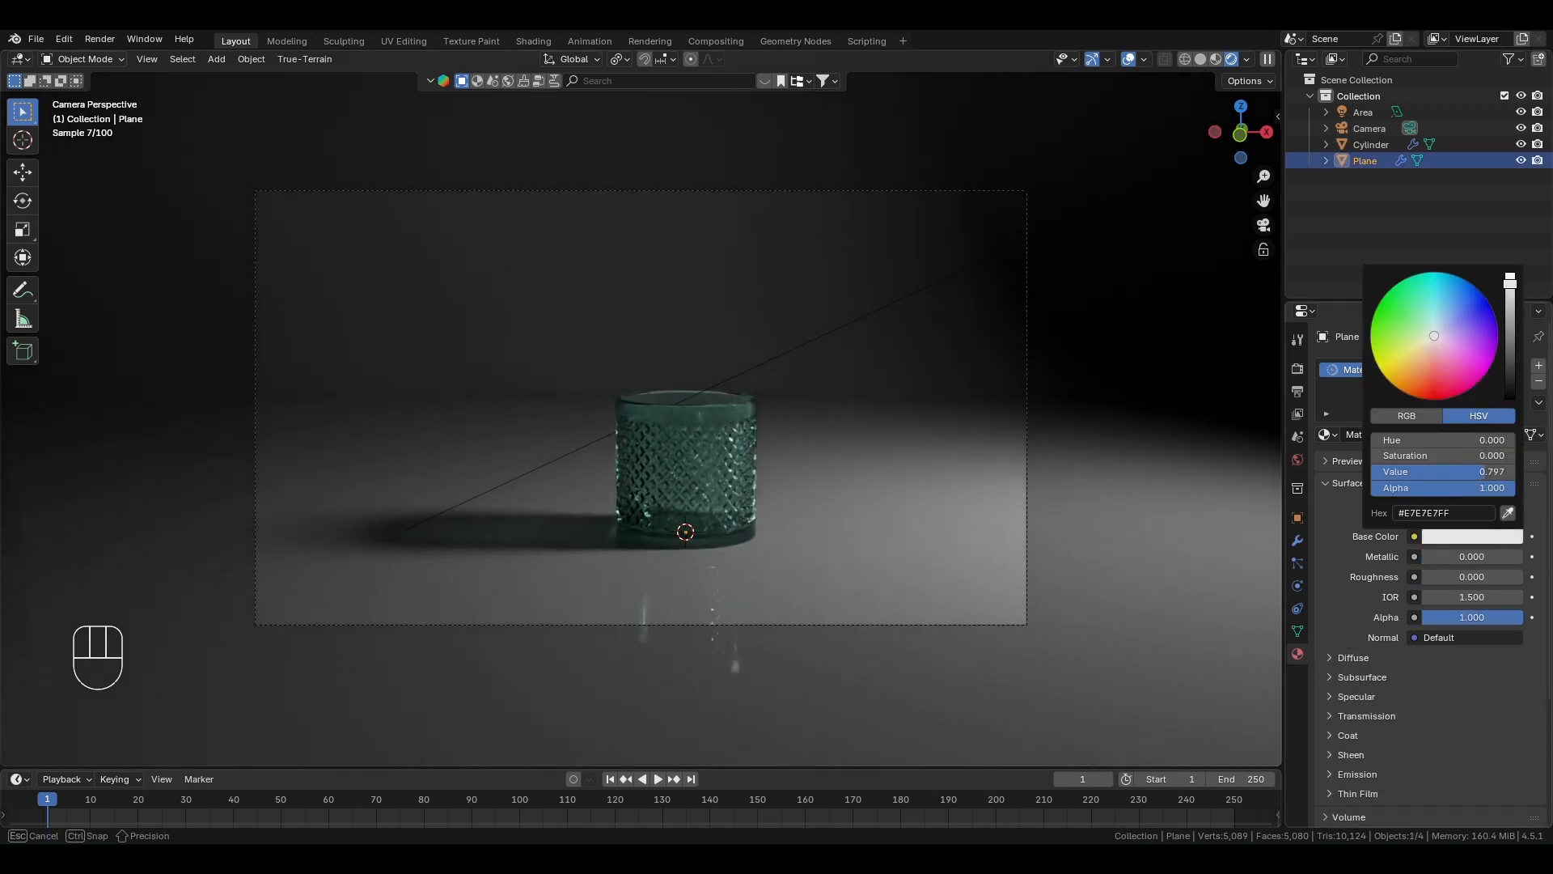
- Select the area light and set its power to 2000
{"action": "scroll", "coordinate": [778, 395], "scroll_direction": "down", "scroll_amount": 2}
{"action": "left_click", "coordinate": [813, 342]}
{"action": "left_click", "coordinate": [1480, 477]}
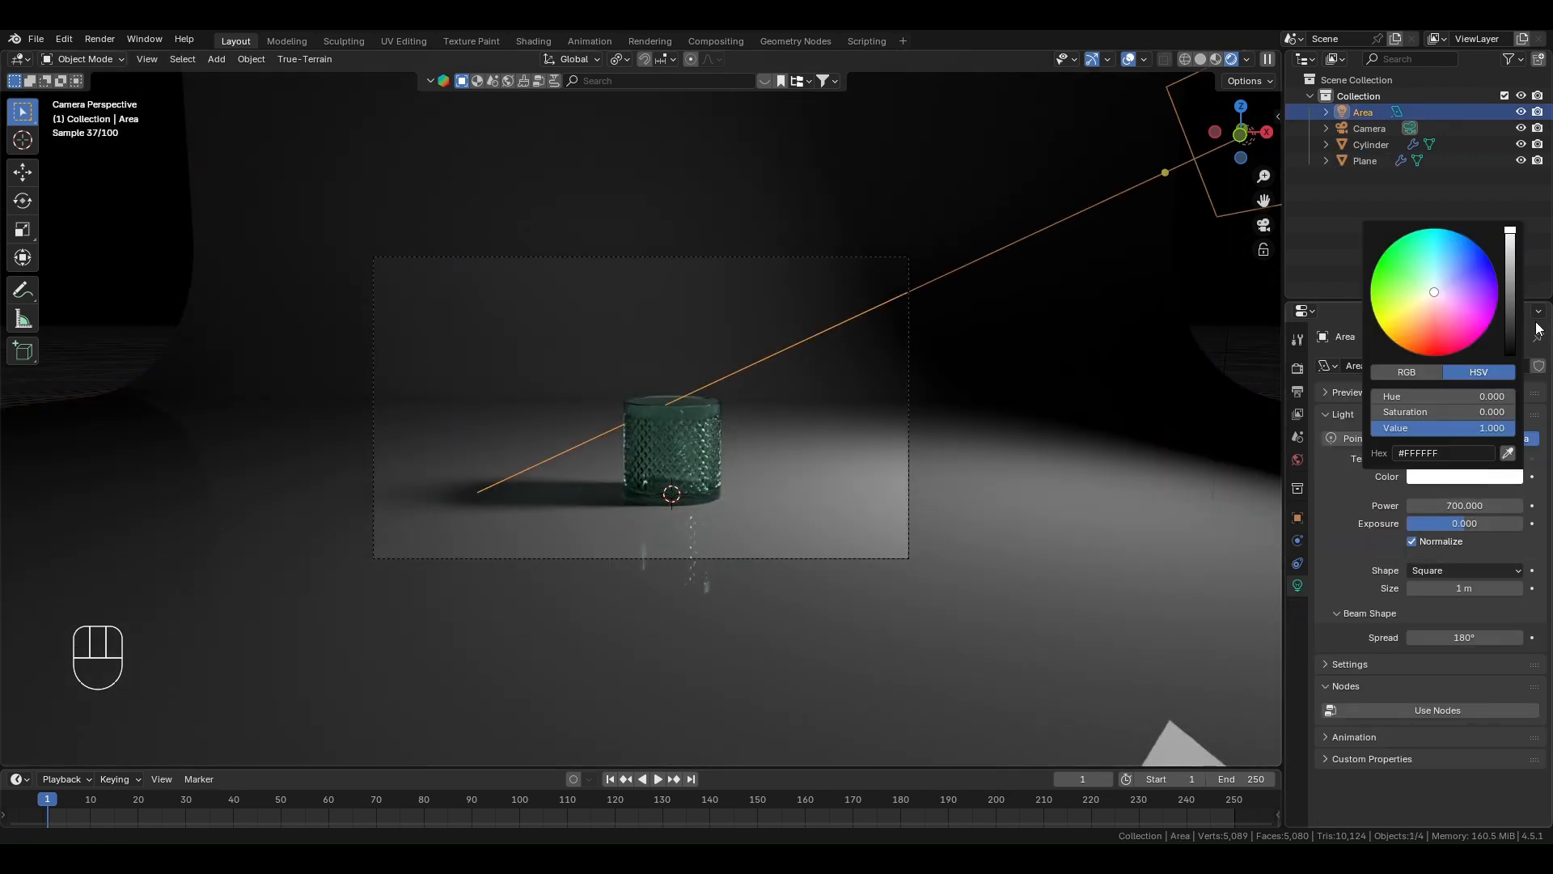
{"action": "left_click", "coordinate": [1456, 506]}
{"action": "type", "text": "2000"}
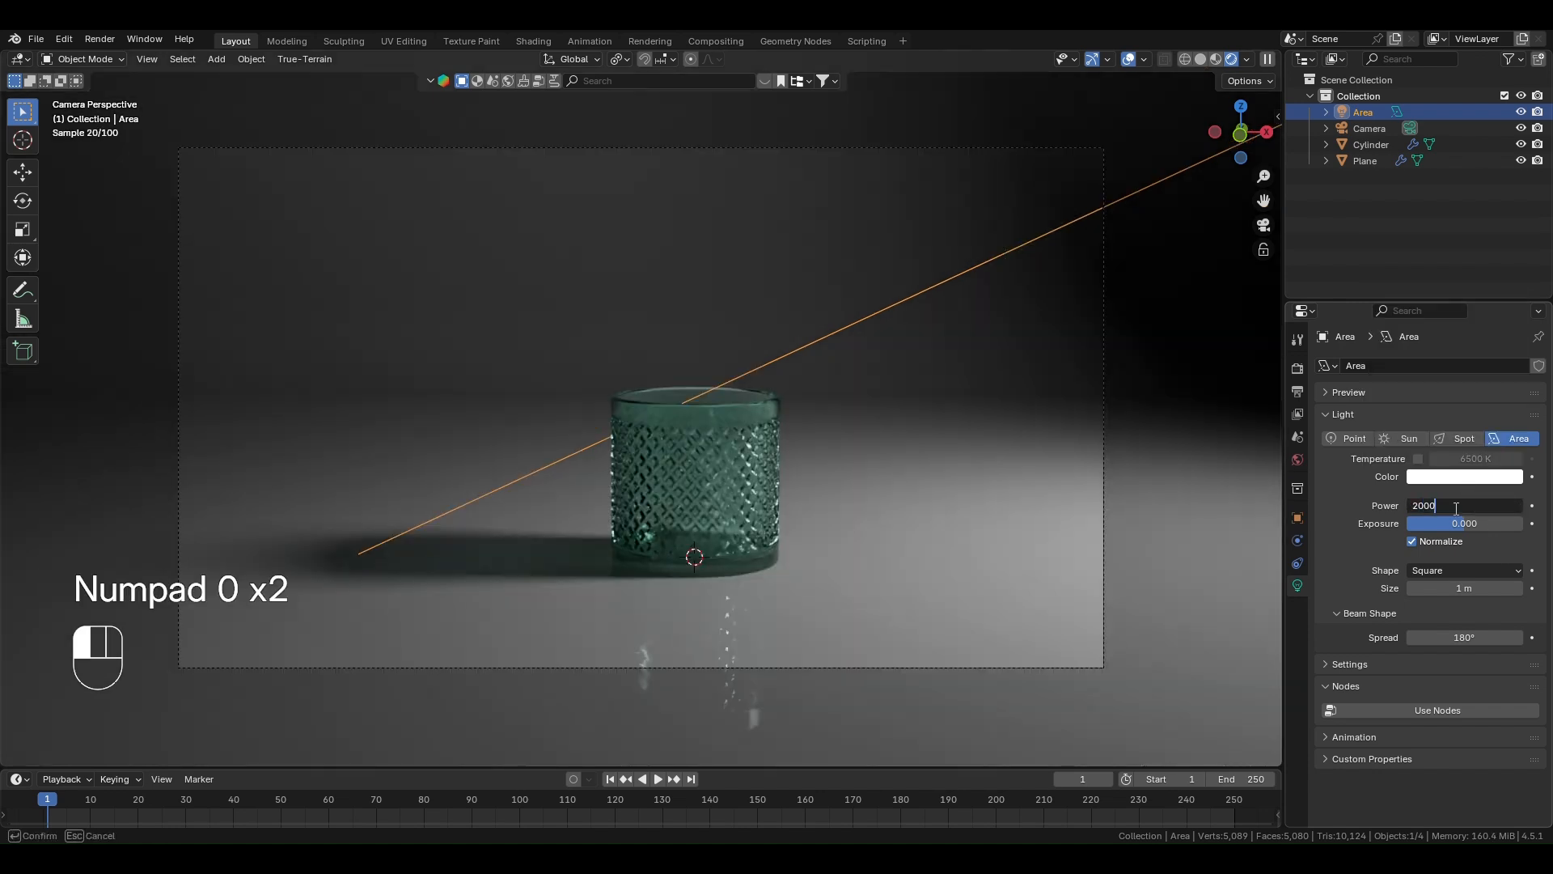
{"action": "key", "text": "Return"}
{"action": "scroll", "coordinate": [795, 503], "scroll_direction": "down", "scroll_amount": 1}
{"action": "scroll", "coordinate": [706, 501], "scroll_direction": "up", "scroll_amount": 2}
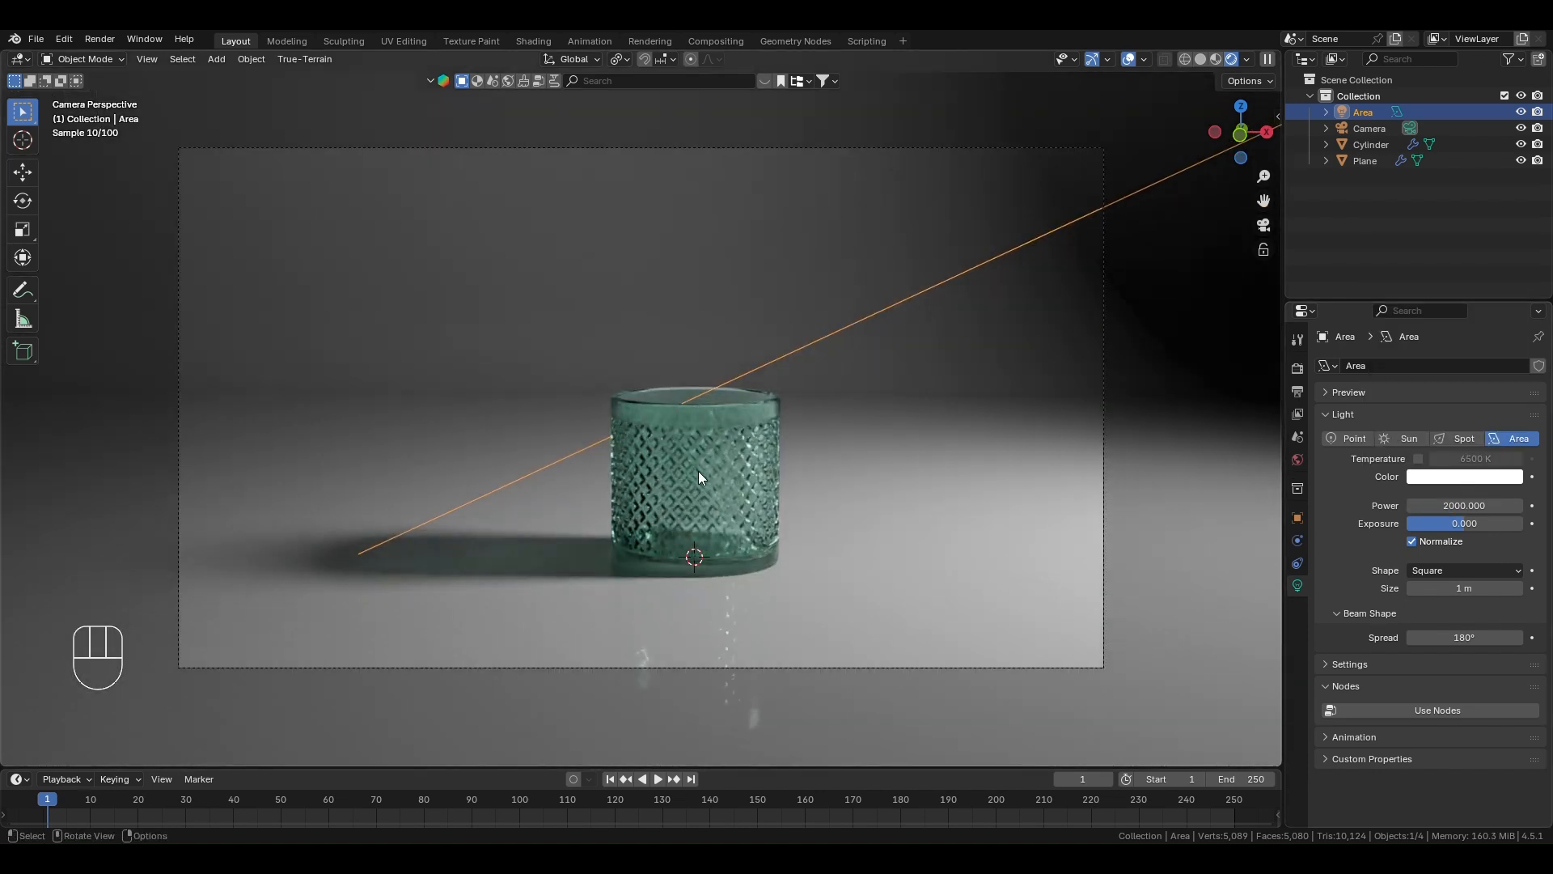
- Raise the area light about 3.17 m along the global Z axis
{"action": "scroll", "coordinate": [738, 472], "scroll_direction": "down", "scroll_amount": 3}
{"action": "scroll", "coordinate": [738, 473], "scroll_direction": "down", "scroll_amount": 2}
{"action": "key", "text": "g"}
{"action": "key", "text": "z"}
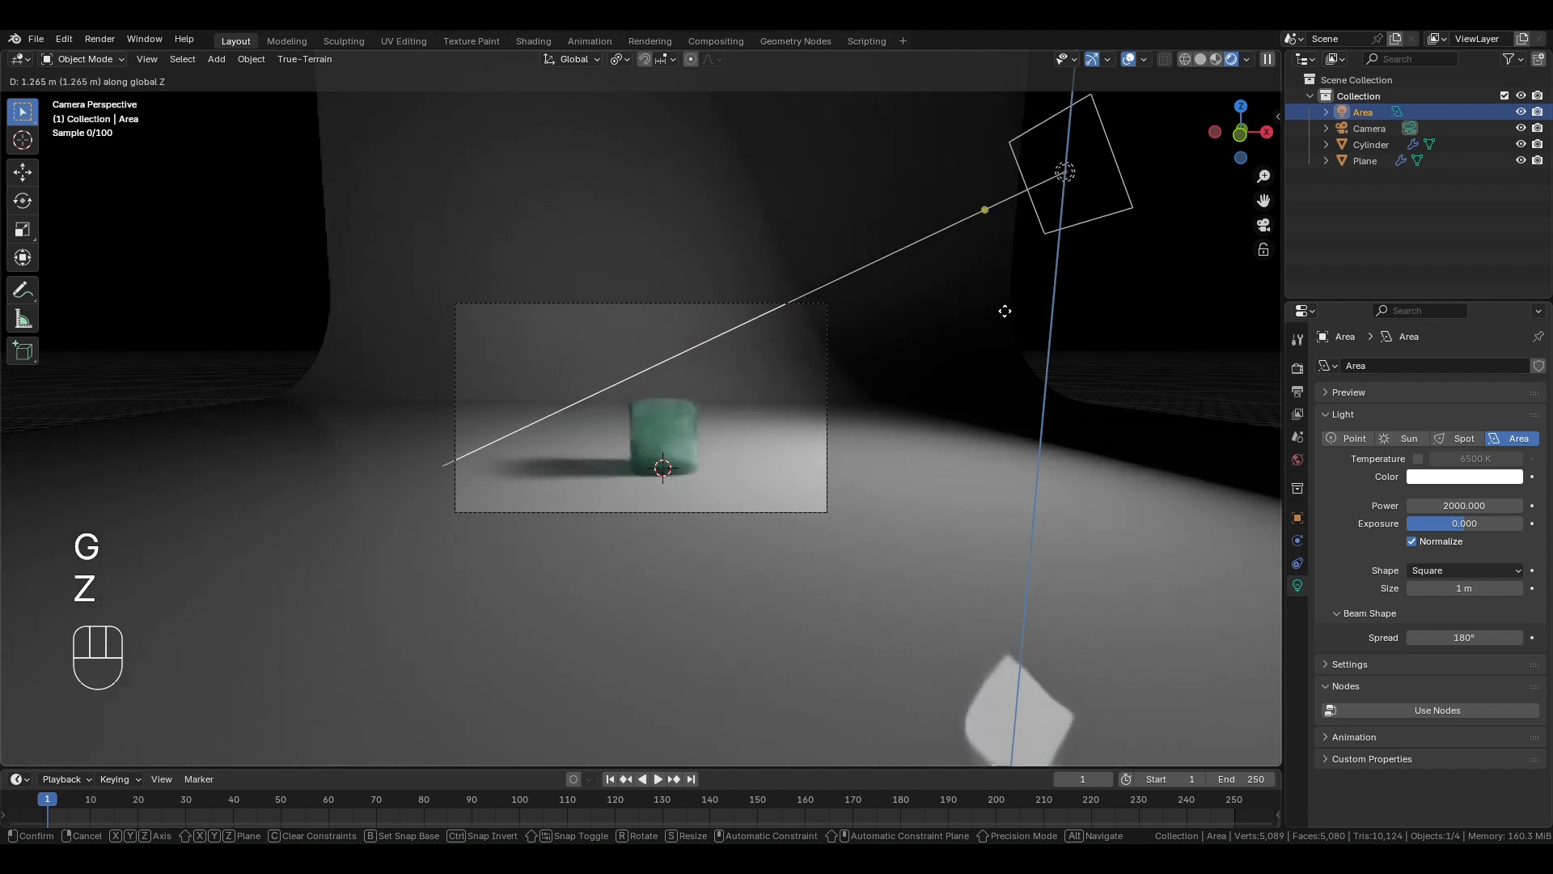
{"action": "left_click", "coordinate": [1005, 262]}
- Rotate the area light about -9.35° around the global Y axis so it aims down at the container
{"action": "key", "text": "r"}
{"action": "key", "text": "y"}
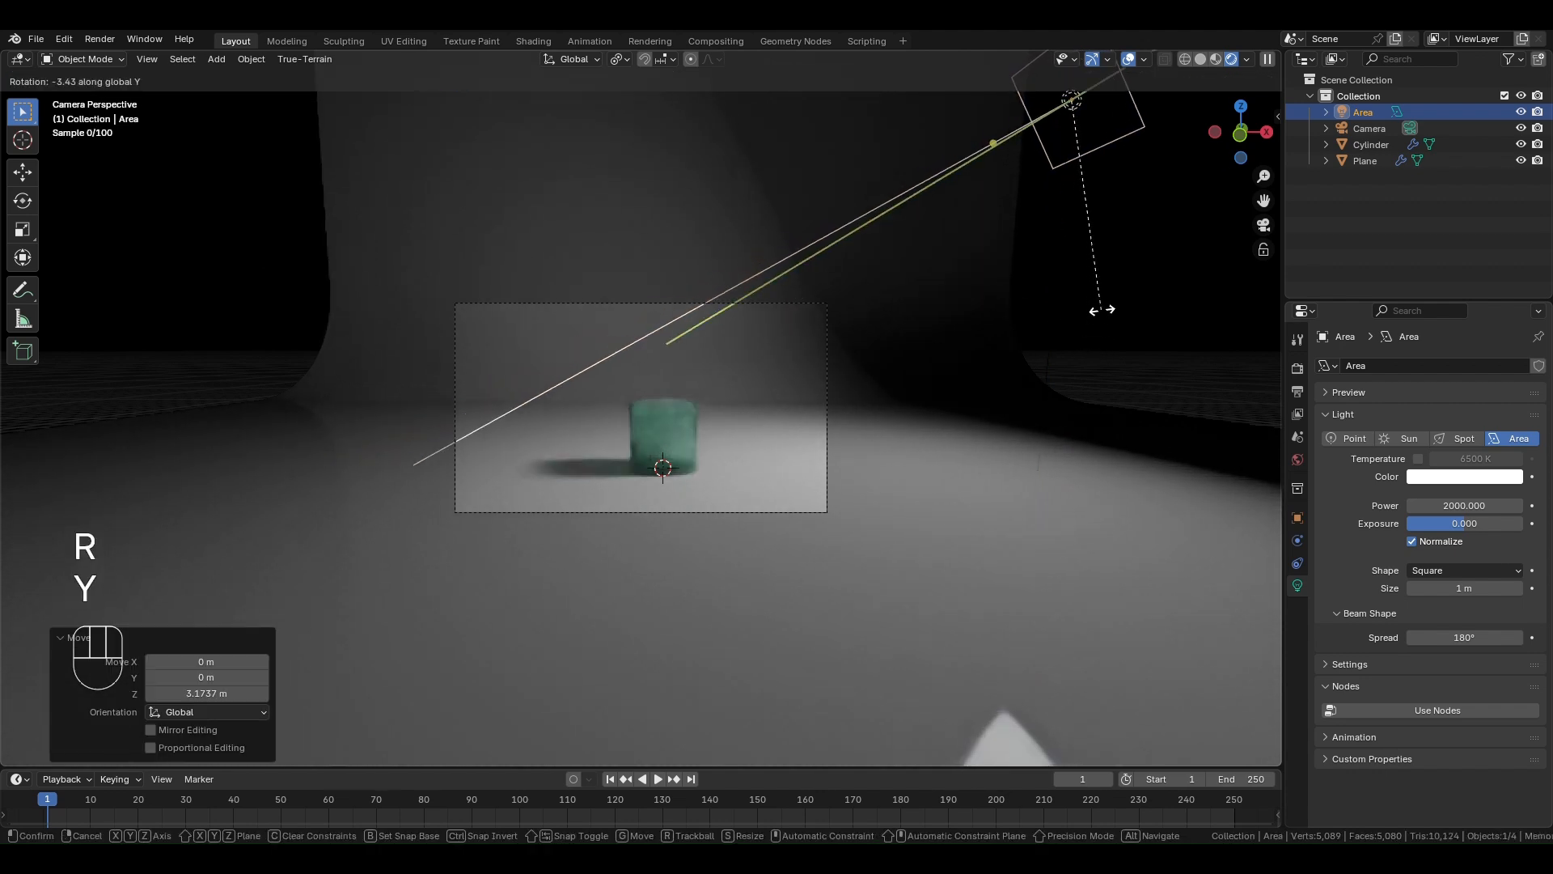
{"action": "left_click", "coordinate": [1100, 306]}
{"action": "scroll", "coordinate": [648, 421], "scroll_direction": "up", "scroll_amount": 5}
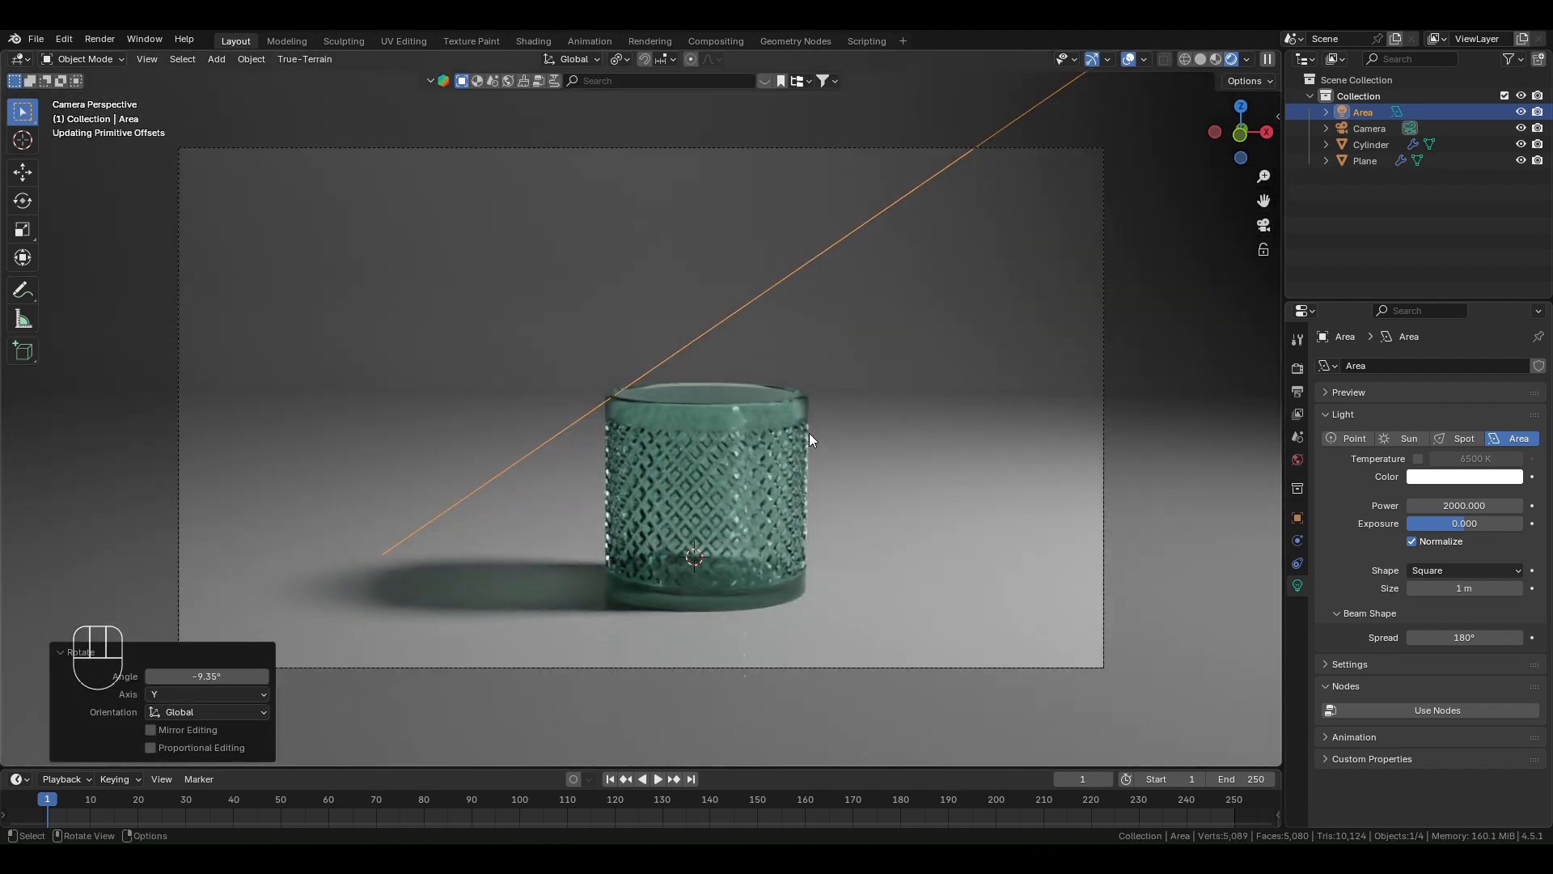
{"action": "scroll", "coordinate": [809, 435], "scroll_direction": "down", "scroll_amount": 2}
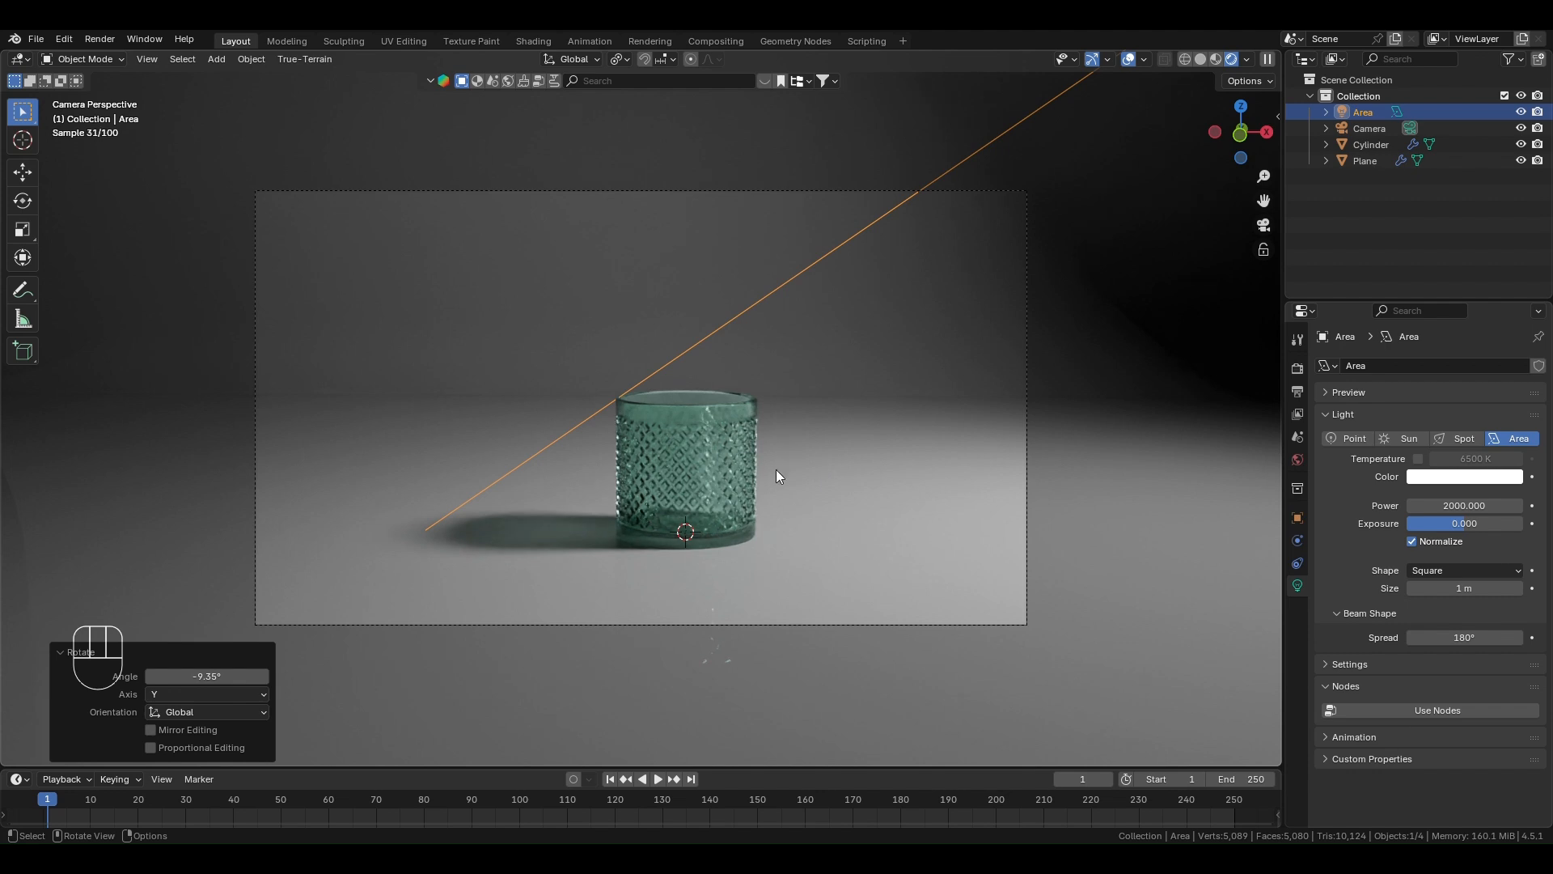
- Set the maximum samples for the final Cycles render to 2000
{"action": "scroll", "coordinate": [775, 471], "scroll_direction": "down", "scroll_amount": 1}
{"action": "left_click", "coordinate": [1365, 161]}
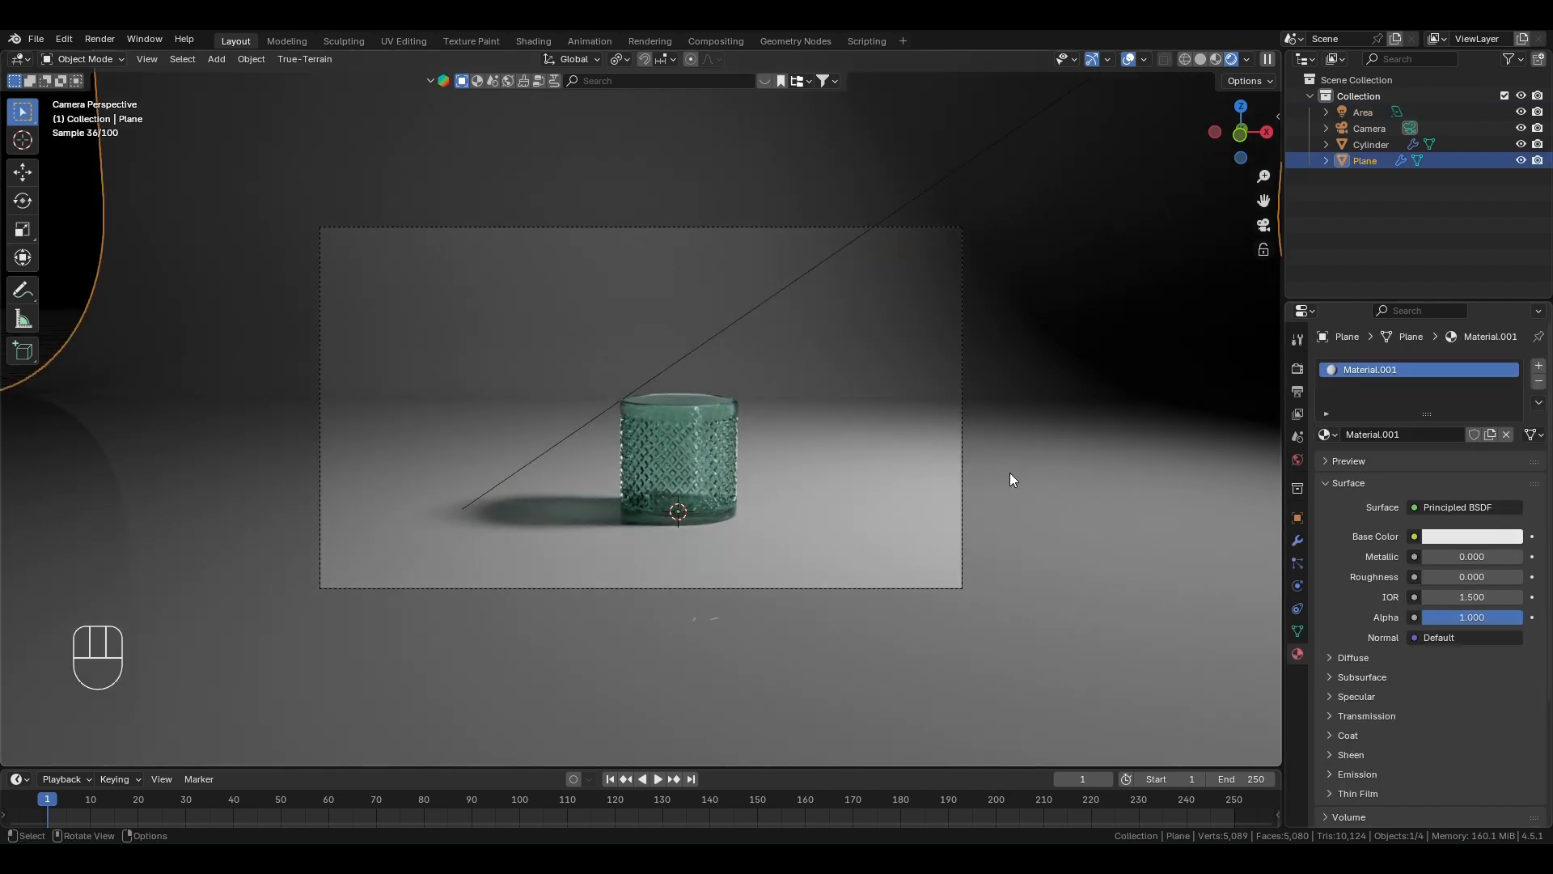
{"action": "scroll", "coordinate": [861, 524], "scroll_direction": "down", "scroll_amount": 1}
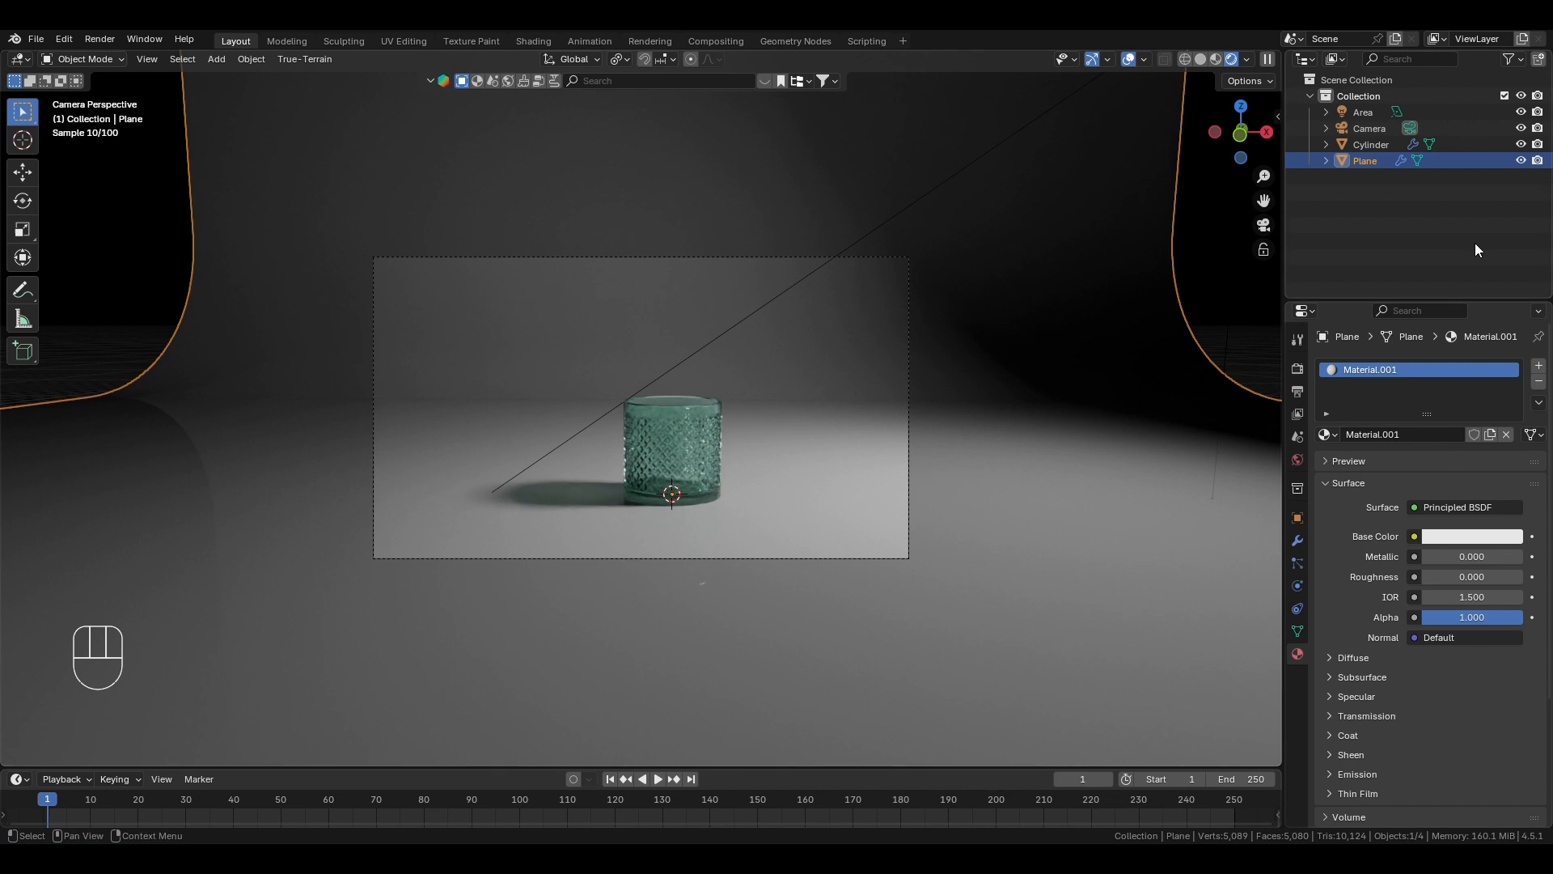
{"action": "left_click", "coordinate": [1298, 369]}
{"action": "left_click", "coordinate": [1482, 624]}
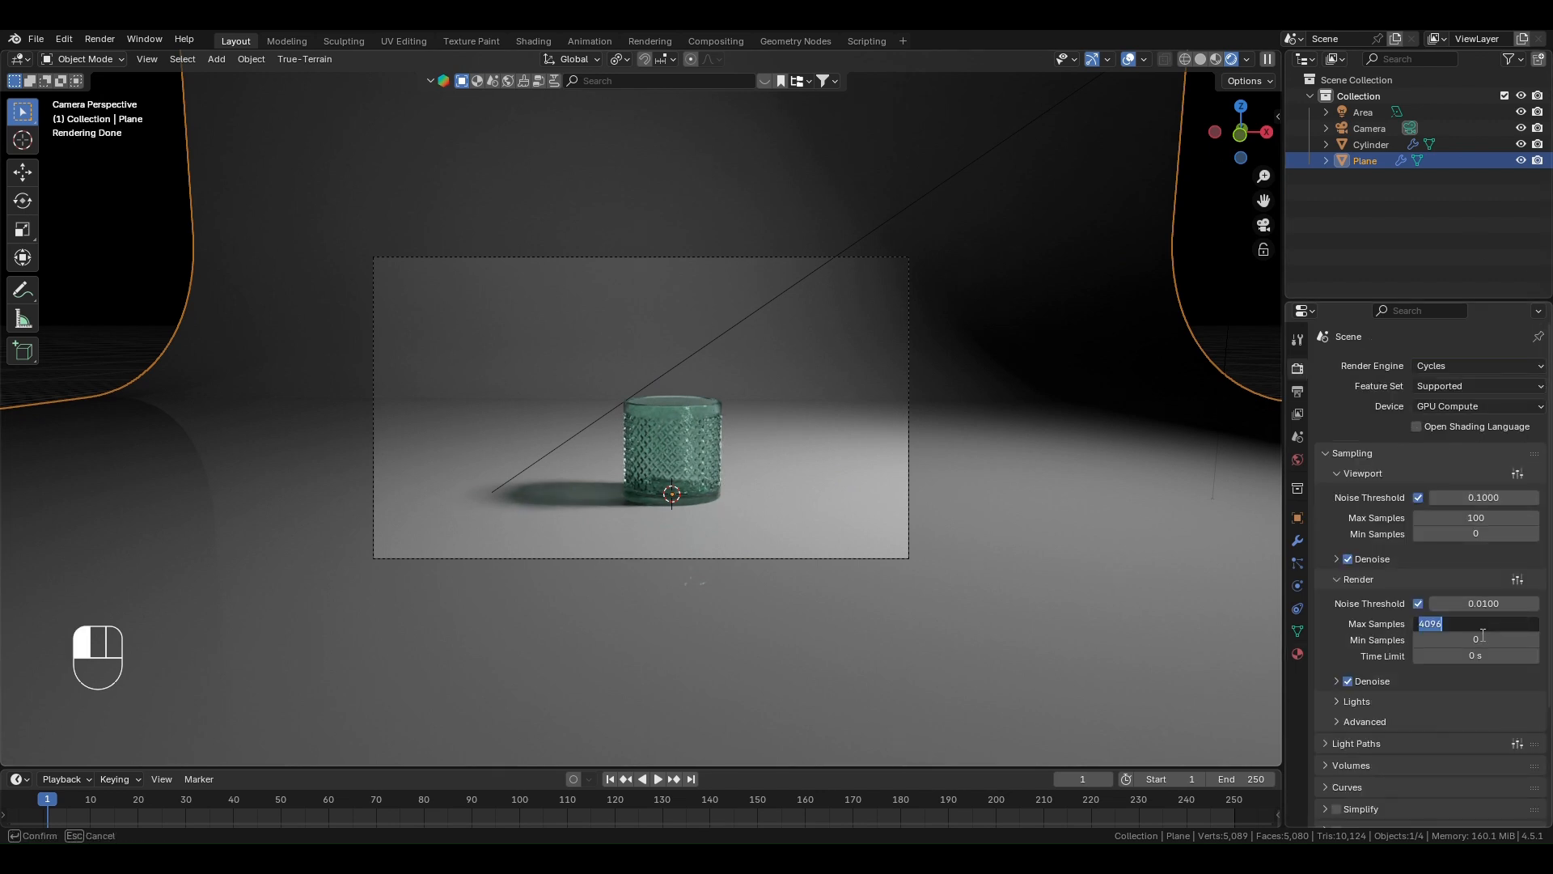
{"action": "type", "text": "2000"}
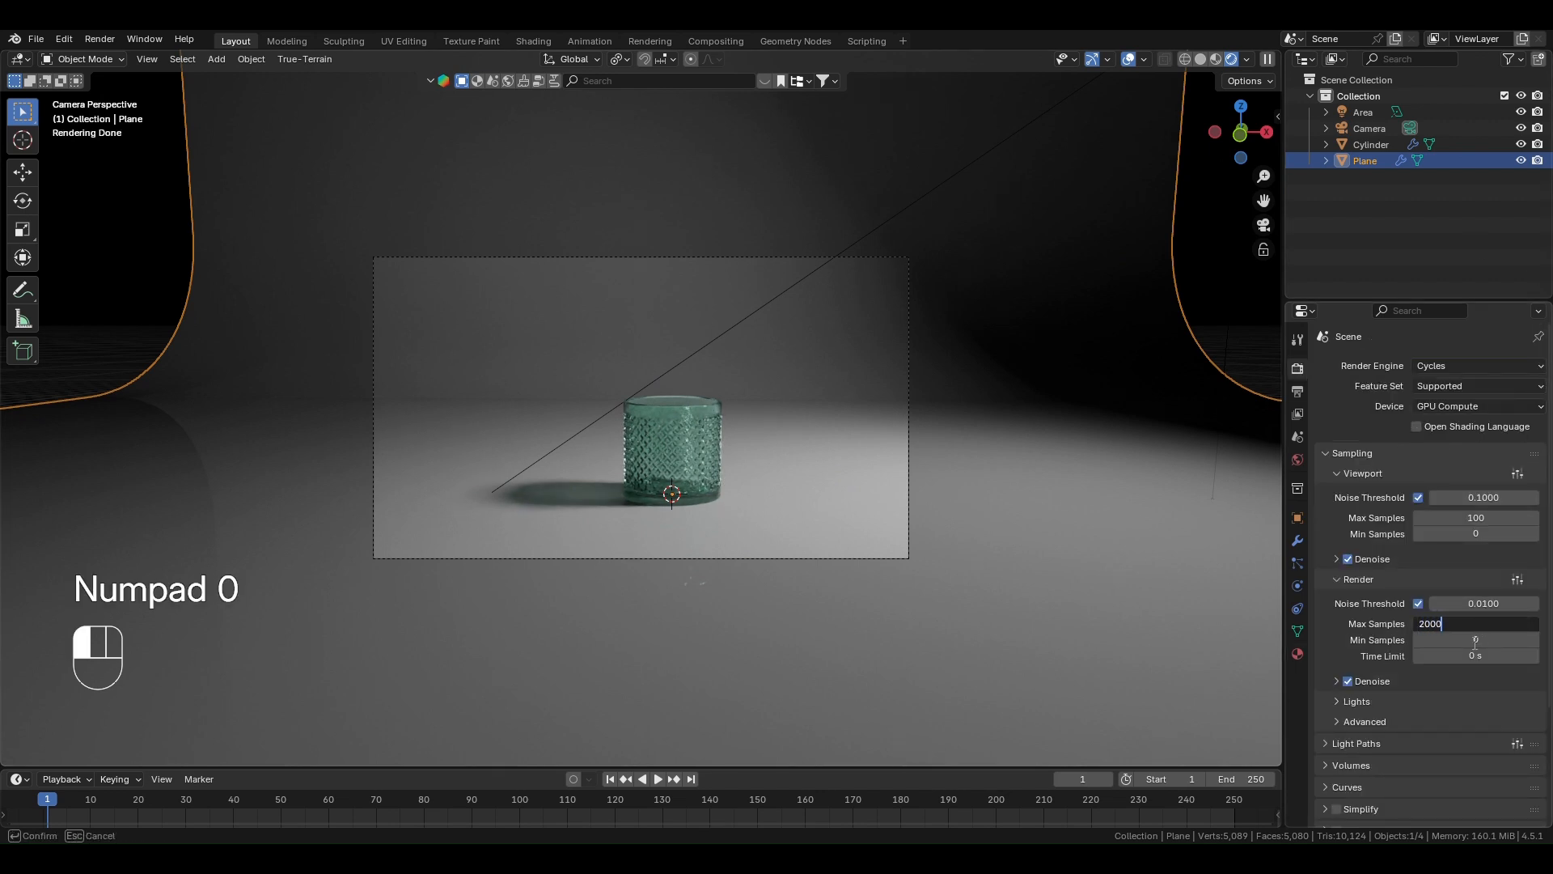
{"action": "left_click", "coordinate": [1306, 731]}
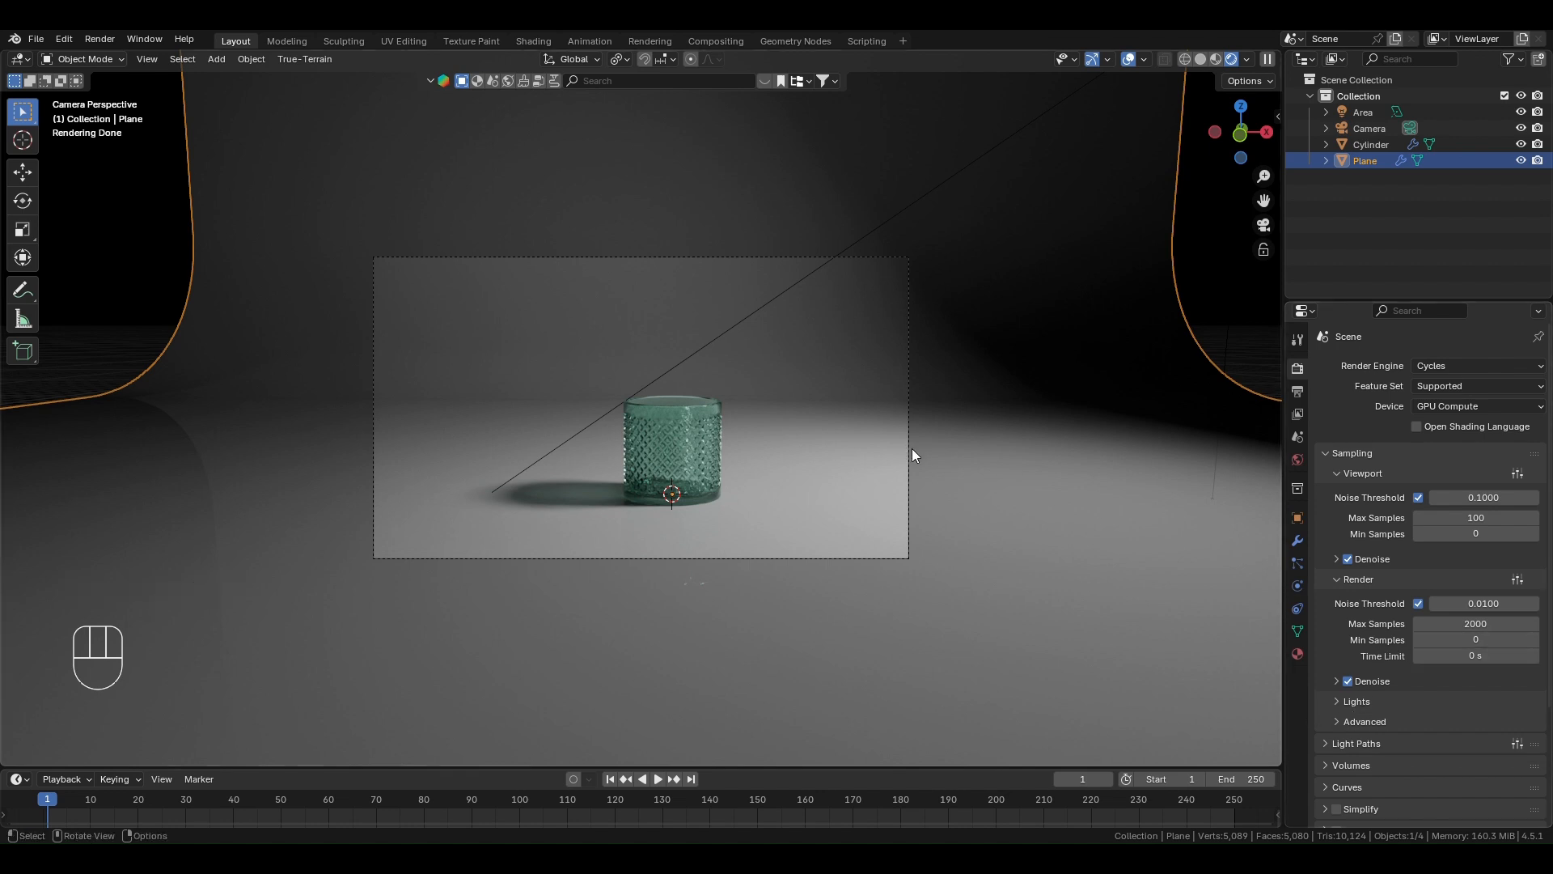
- Enable depth of field on the camera and pick the cylindrical container as its focus object
{"action": "left_click", "coordinate": [1364, 129]}
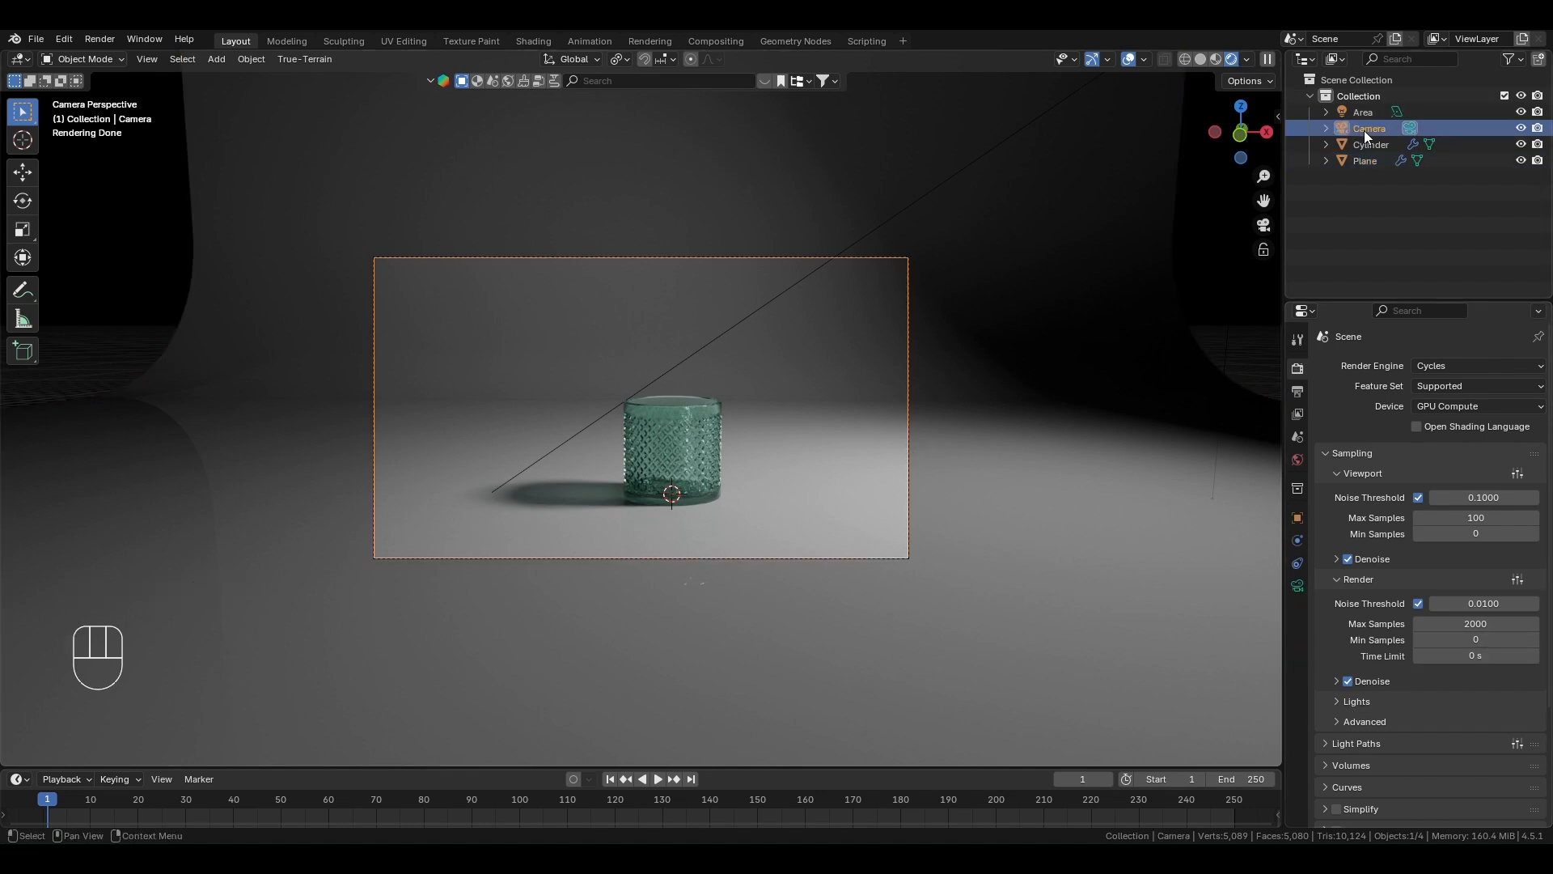
{"action": "left_click", "coordinate": [1298, 587]}
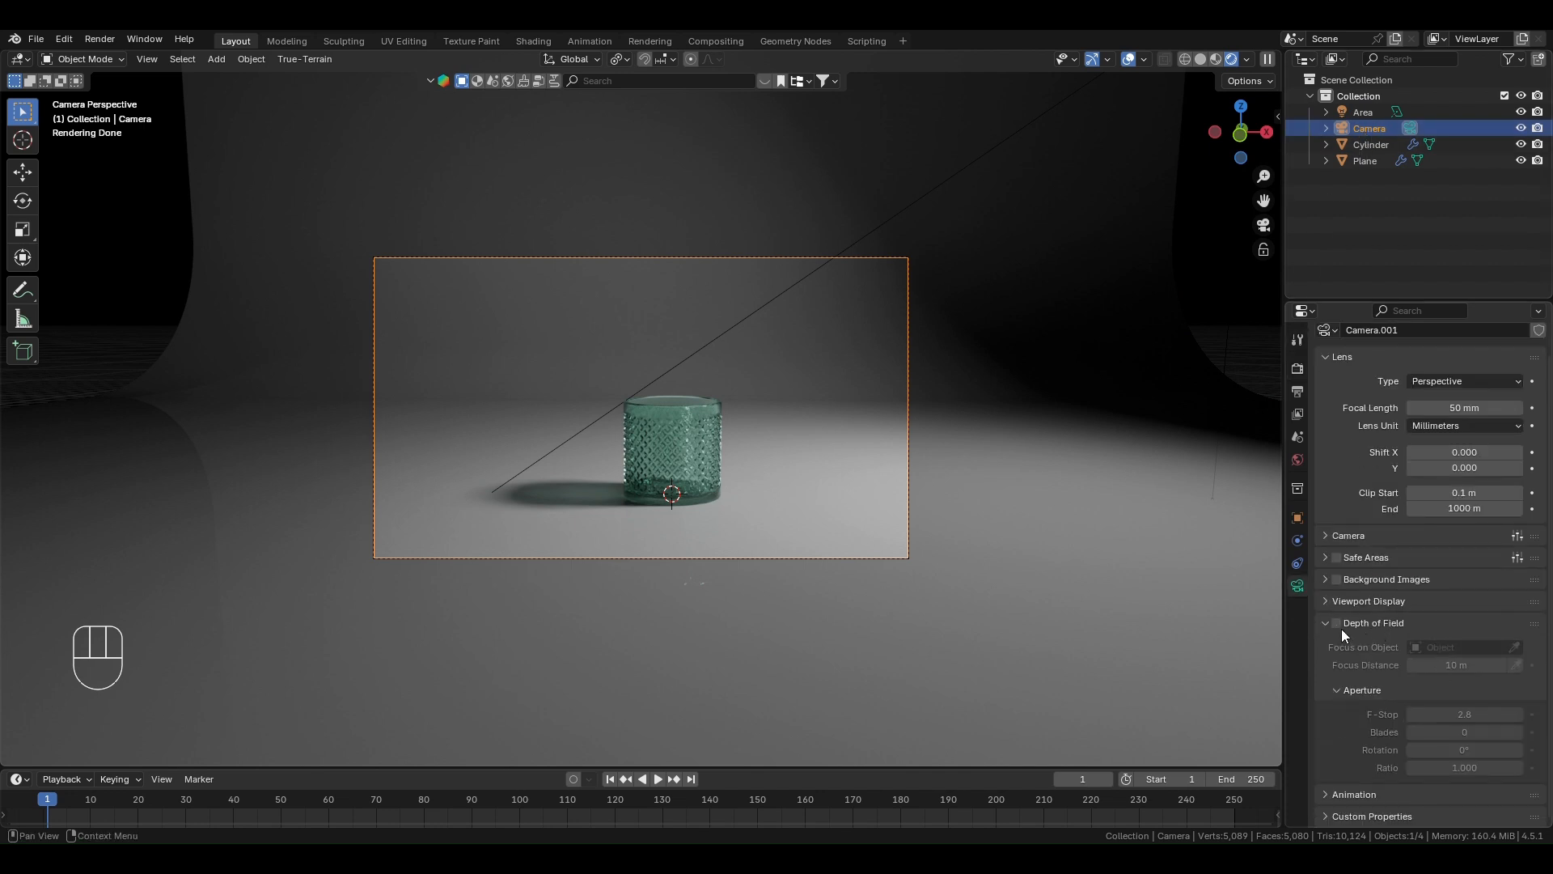
{"action": "left_click", "coordinate": [1337, 624]}
{"action": "left_click", "coordinate": [1513, 646]}
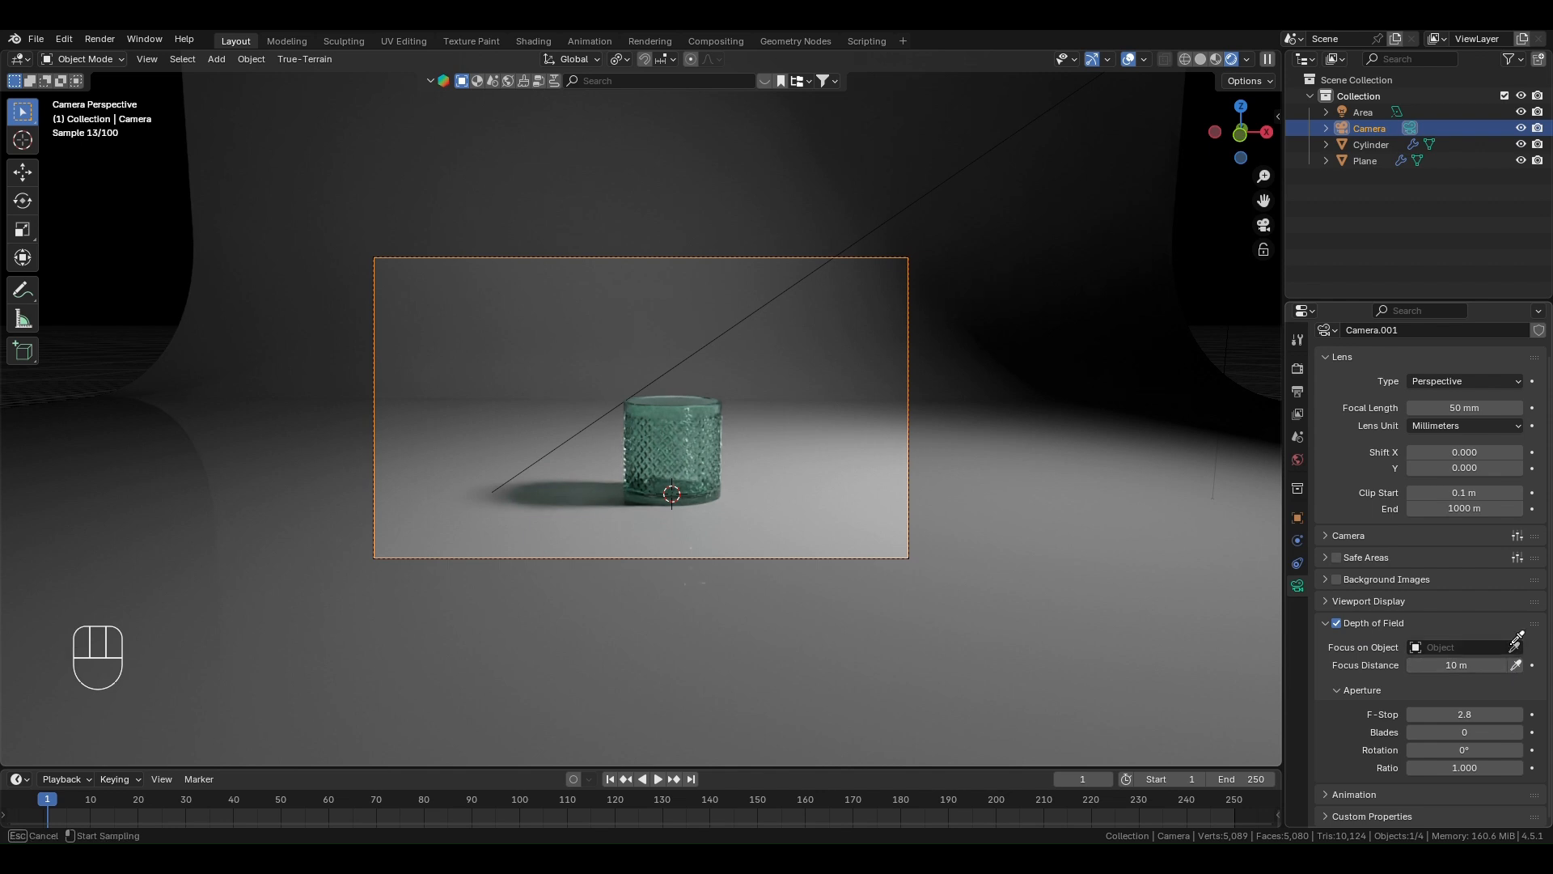
{"action": "left_click", "coordinate": [686, 453]}
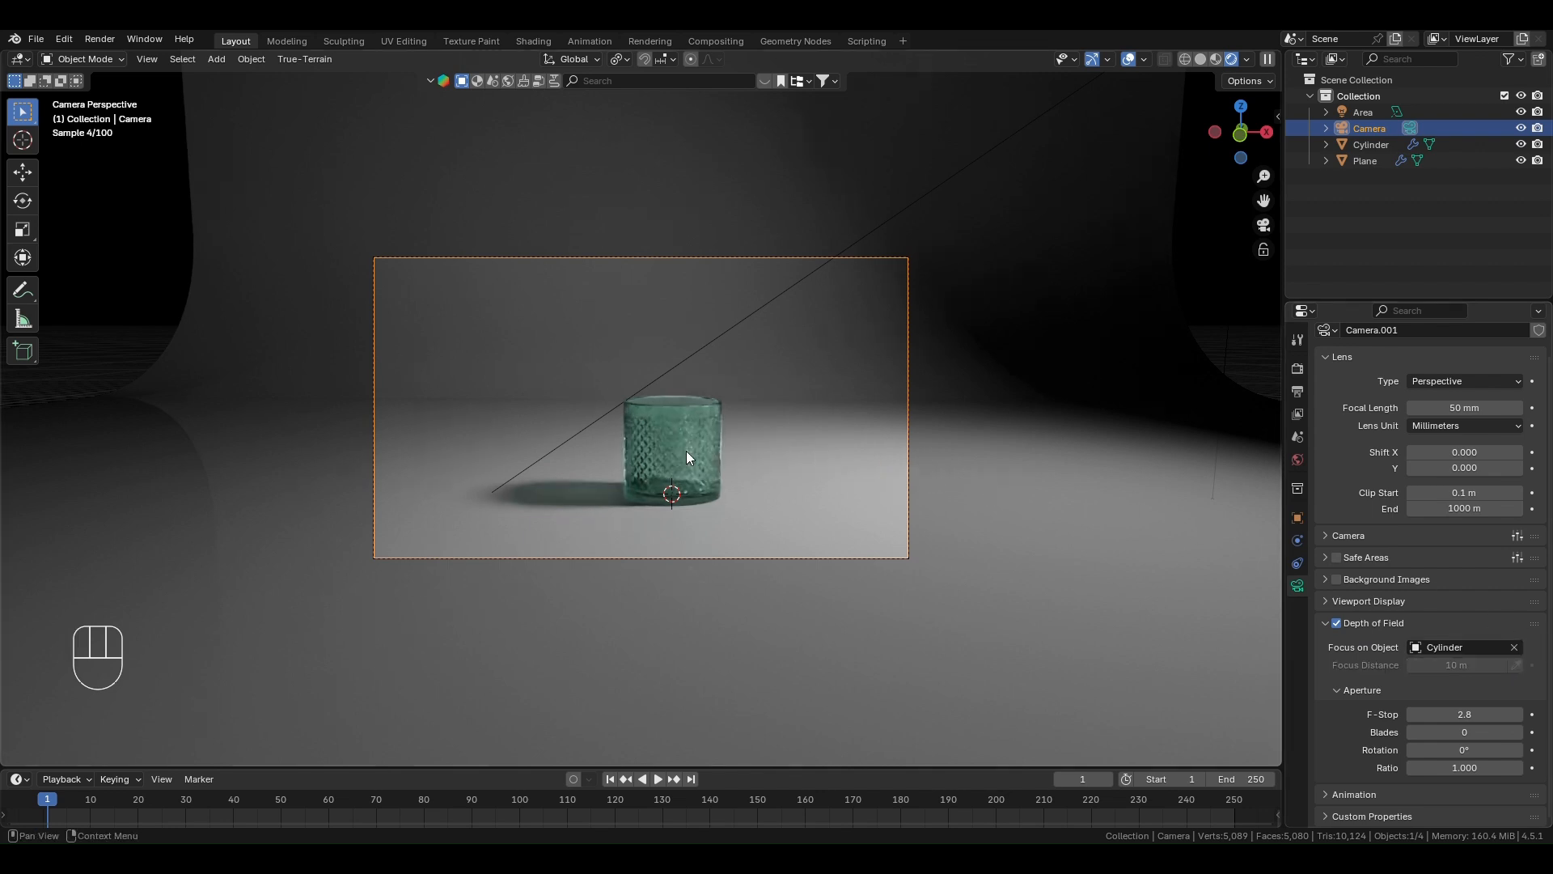
- Lower the camera's depth-of-field F-Stop to 1.0
{"action": "scroll", "coordinate": [686, 450], "scroll_direction": "up", "scroll_amount": 2}
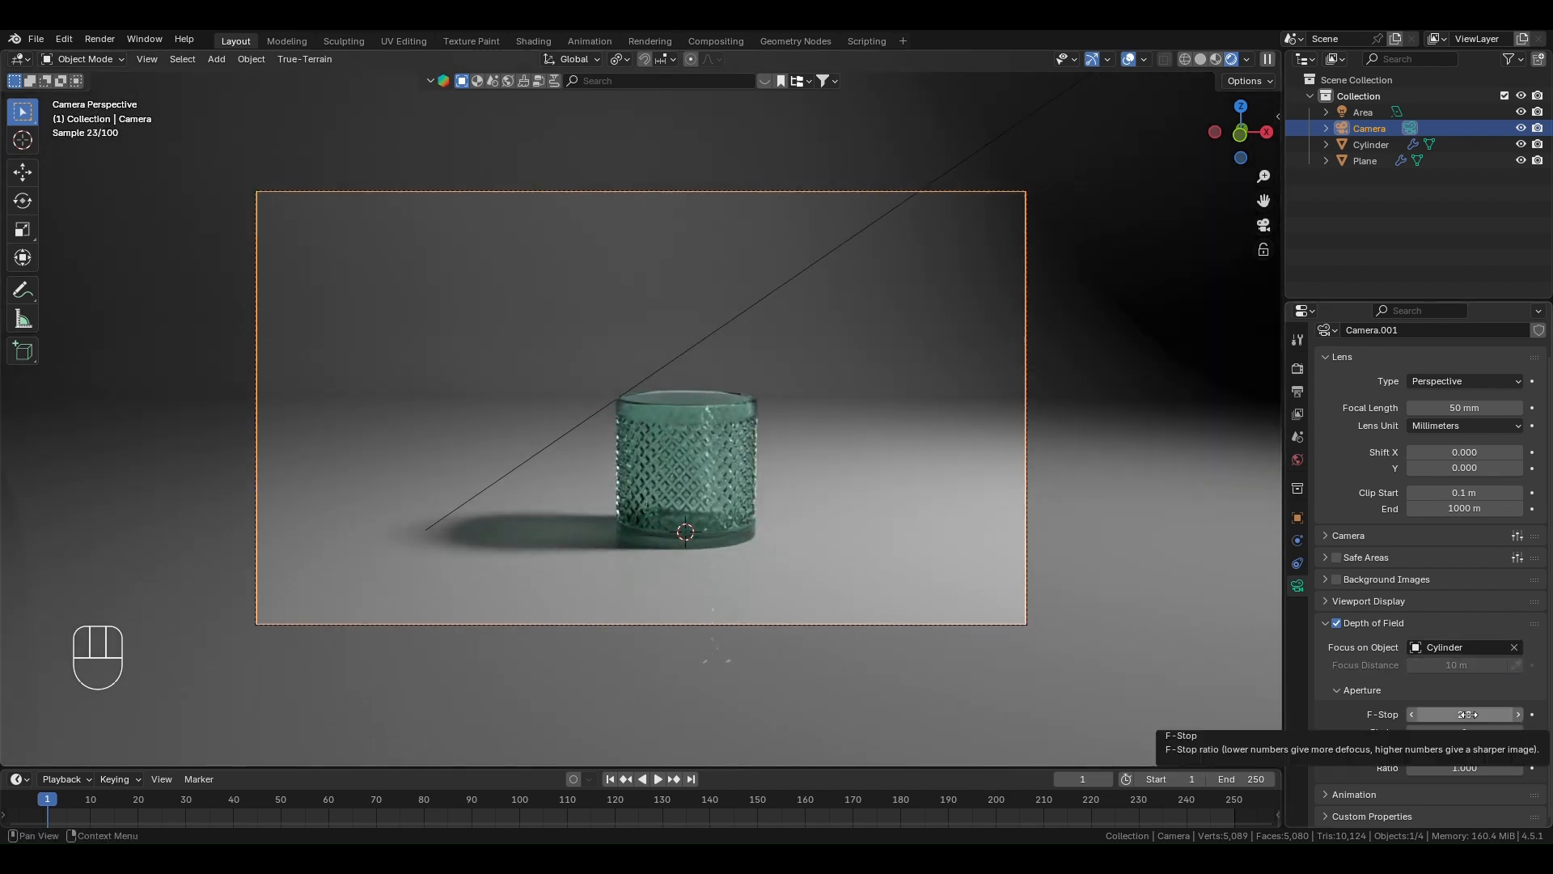
{"action": "left_click_drag", "start_coordinate": [1468, 715], "coordinate": [1424, 715]}
{"action": "scroll", "coordinate": [662, 520], "scroll_direction": "up", "scroll_amount": 3}
{"action": "scroll", "coordinate": [762, 422], "scroll_direction": "down", "scroll_amount": 4}
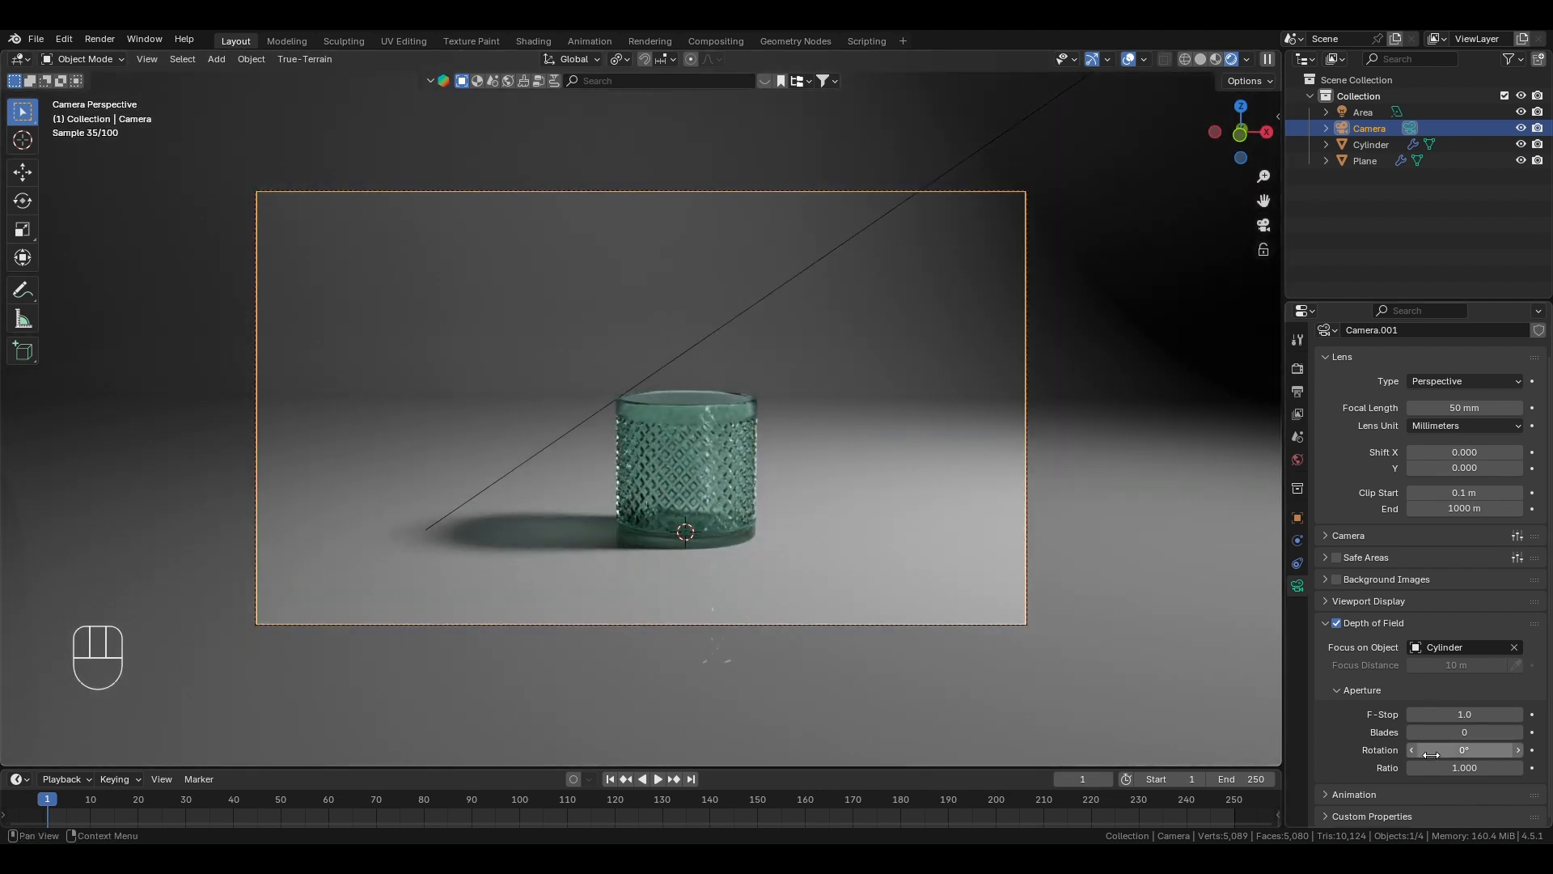
{"action": "scroll", "coordinate": [885, 447], "scroll_direction": "down", "scroll_amount": 2}
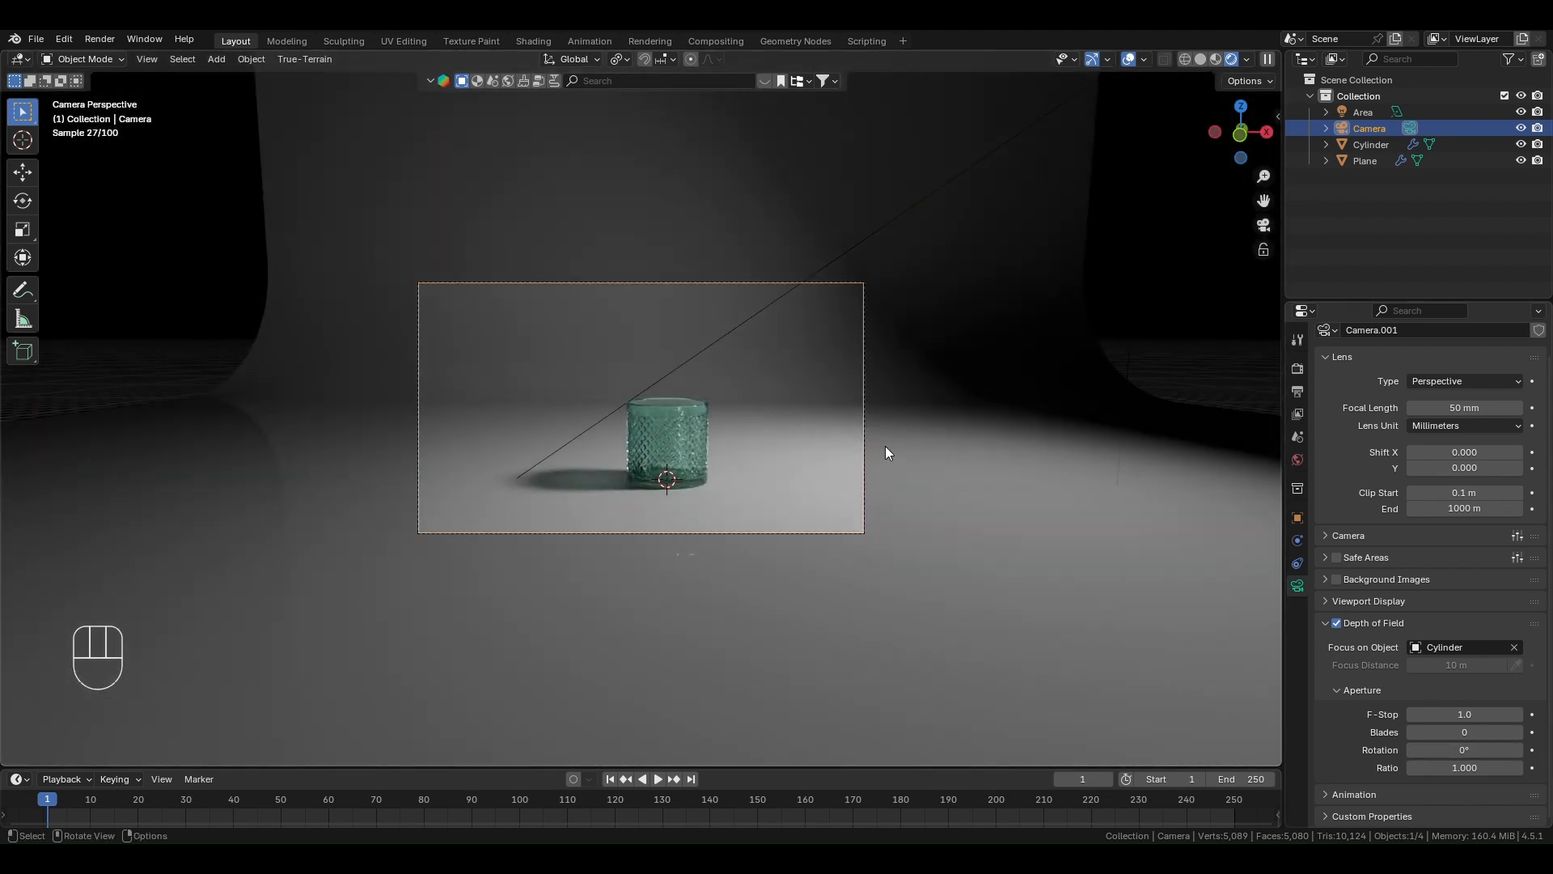
- Define a render region that encloses the whole camera frame
{"action": "key", "text": "ctrl+b"}
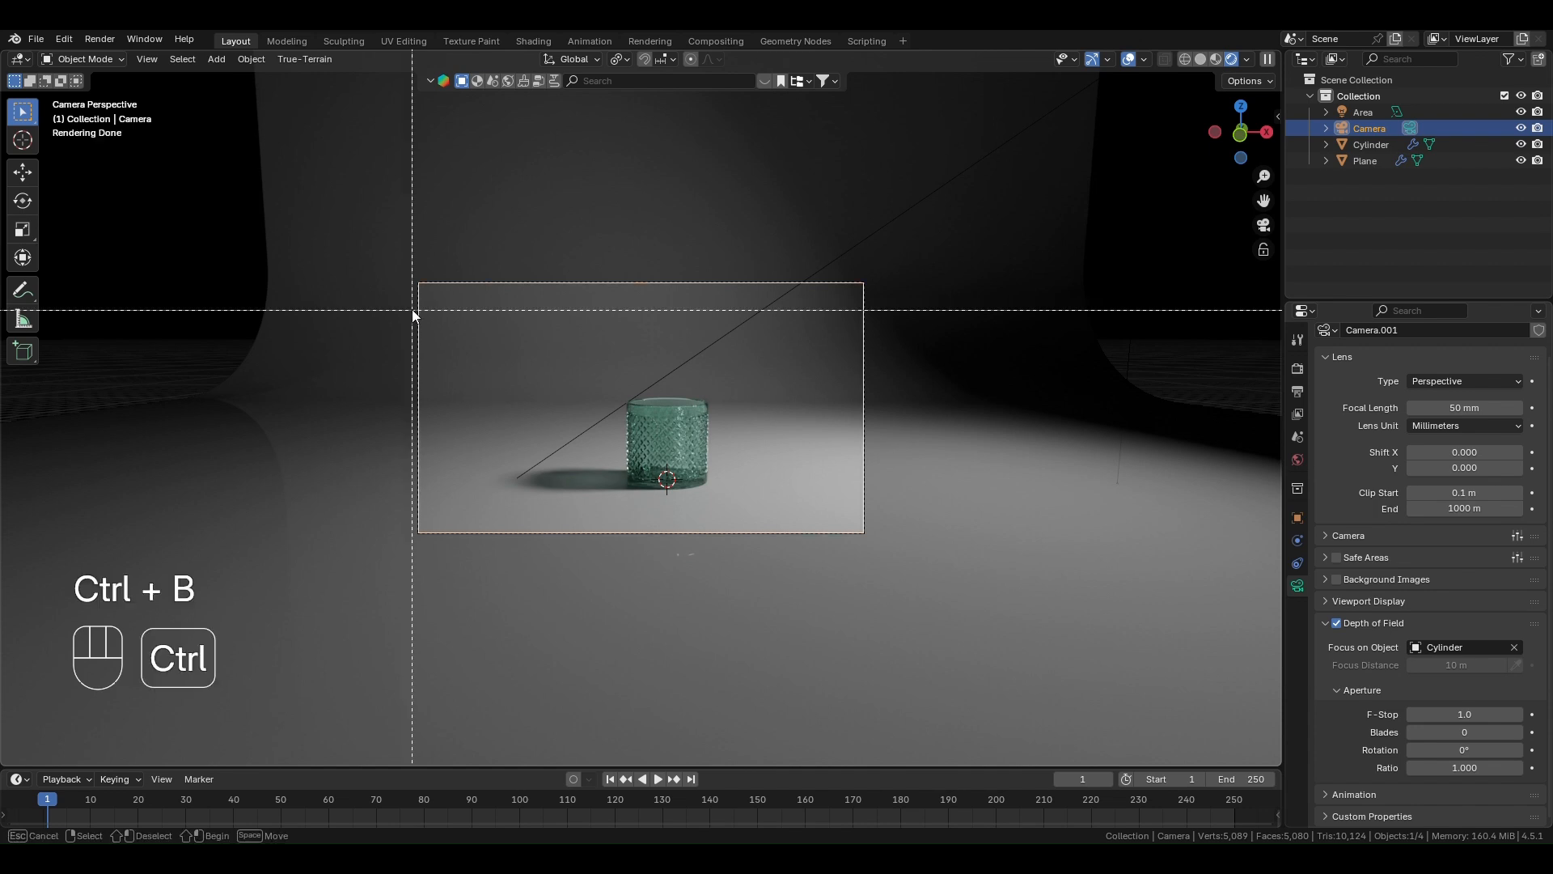
{"action": "left_click_drag", "start_coordinate": [385, 252], "coordinate": [920, 571]}
{"action": "scroll", "coordinate": [711, 499], "scroll_direction": "up", "scroll_amount": 2}
{"action": "scroll", "coordinate": [716, 495], "scroll_direction": "up", "scroll_amount": 2}
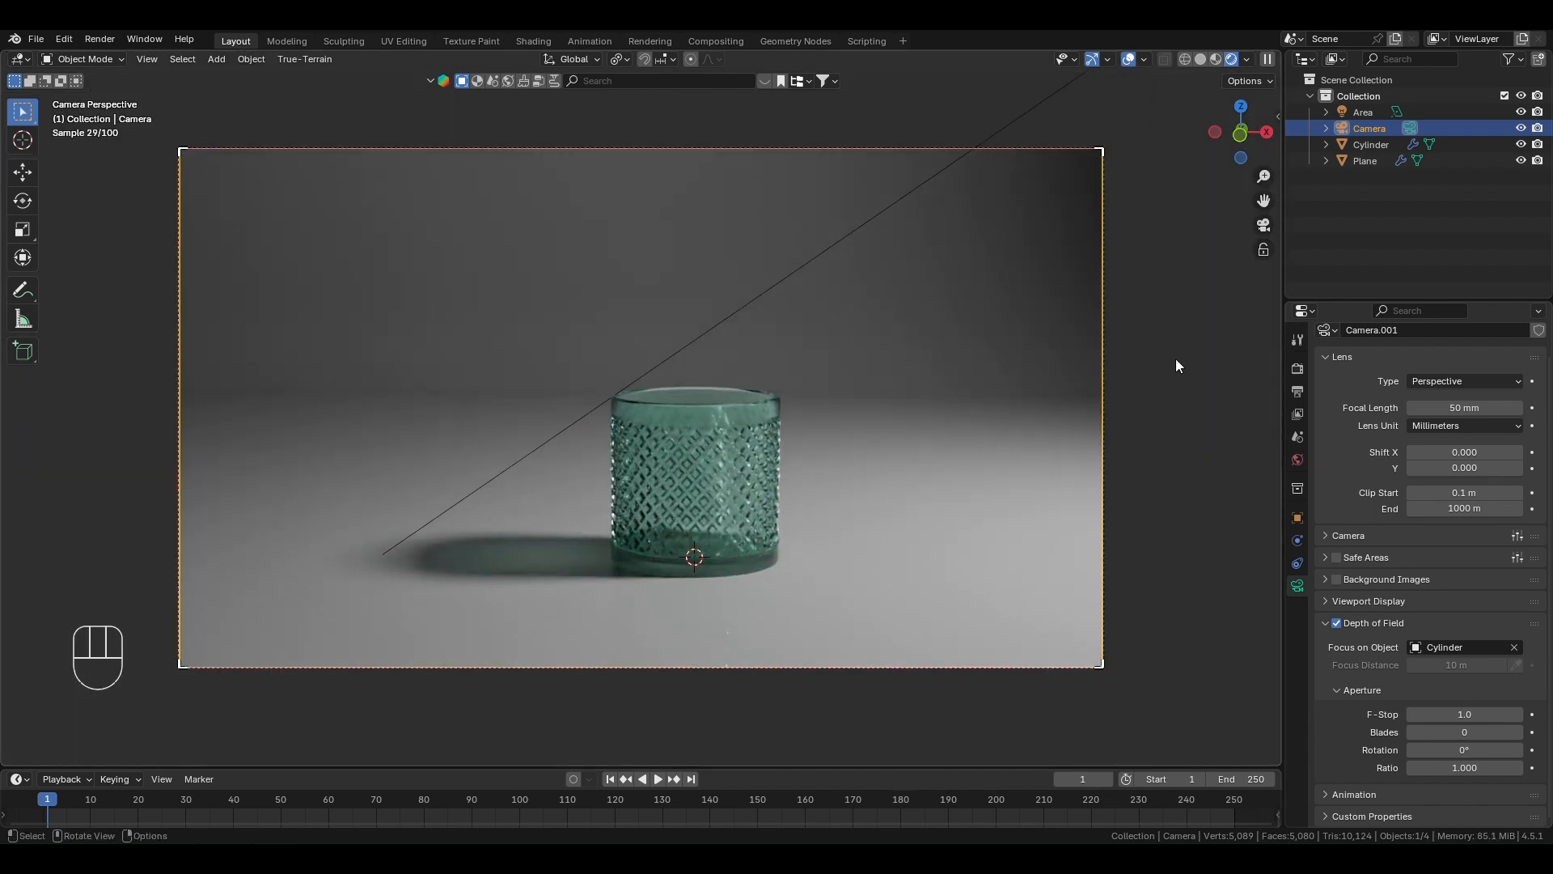
- Set the colour management look of the render to Medium High Contrast
{"action": "left_click", "coordinate": [1298, 368]}
{"action": "scroll", "coordinate": [1437, 686], "scroll_direction": "down", "scroll_amount": 10}
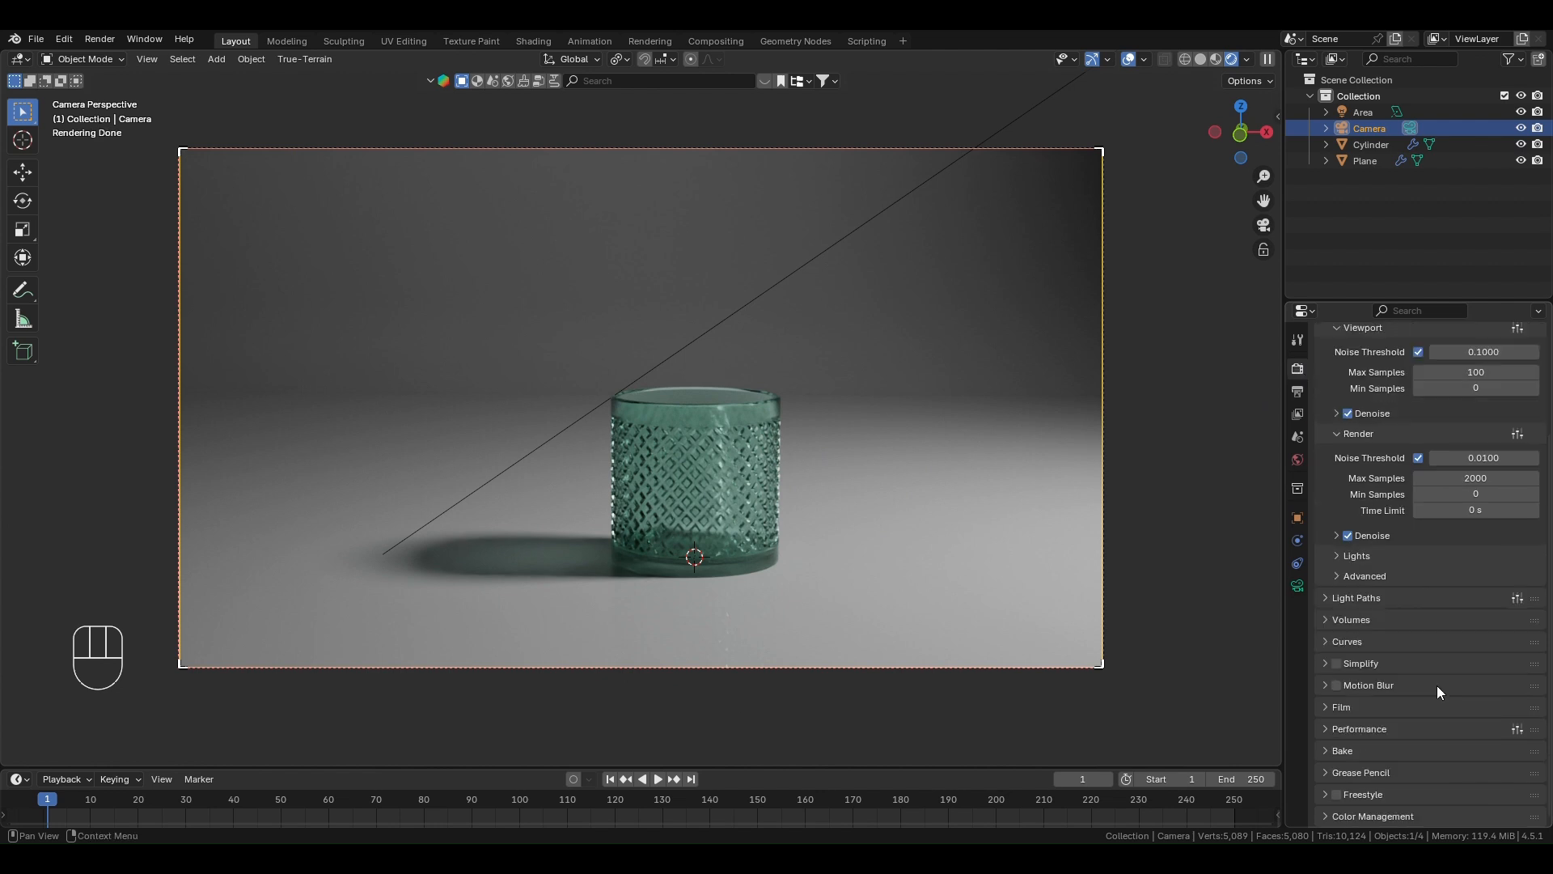
{"action": "left_click", "coordinate": [1353, 813]}
{"action": "scroll", "coordinate": [1430, 717], "scroll_direction": "down", "scroll_amount": 5}
{"action": "left_click", "coordinate": [1480, 691]}
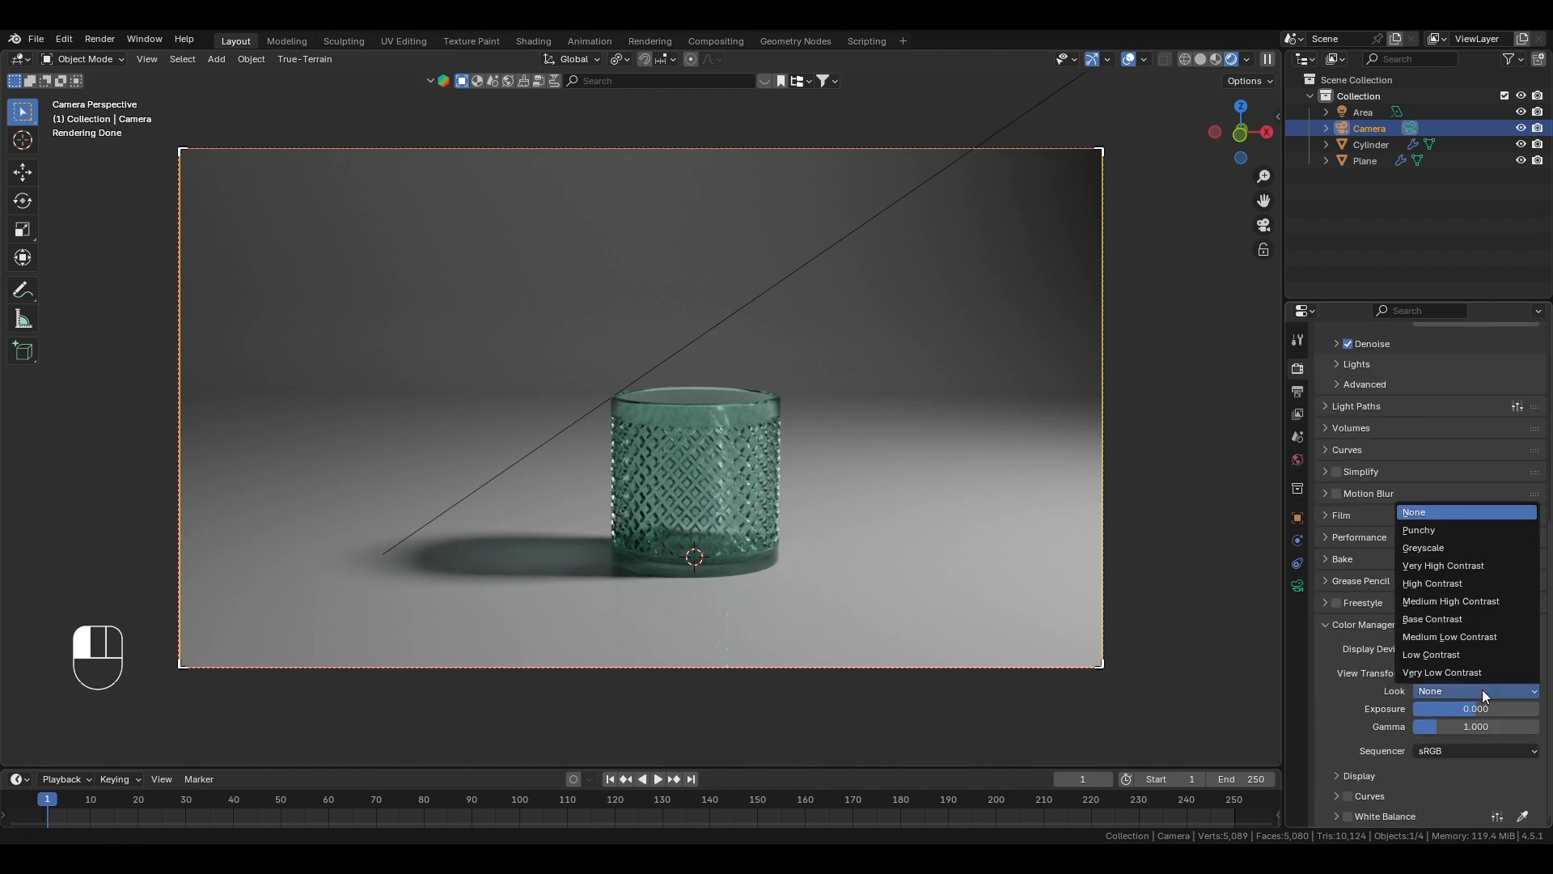
{"action": "left_click", "coordinate": [1463, 602]}
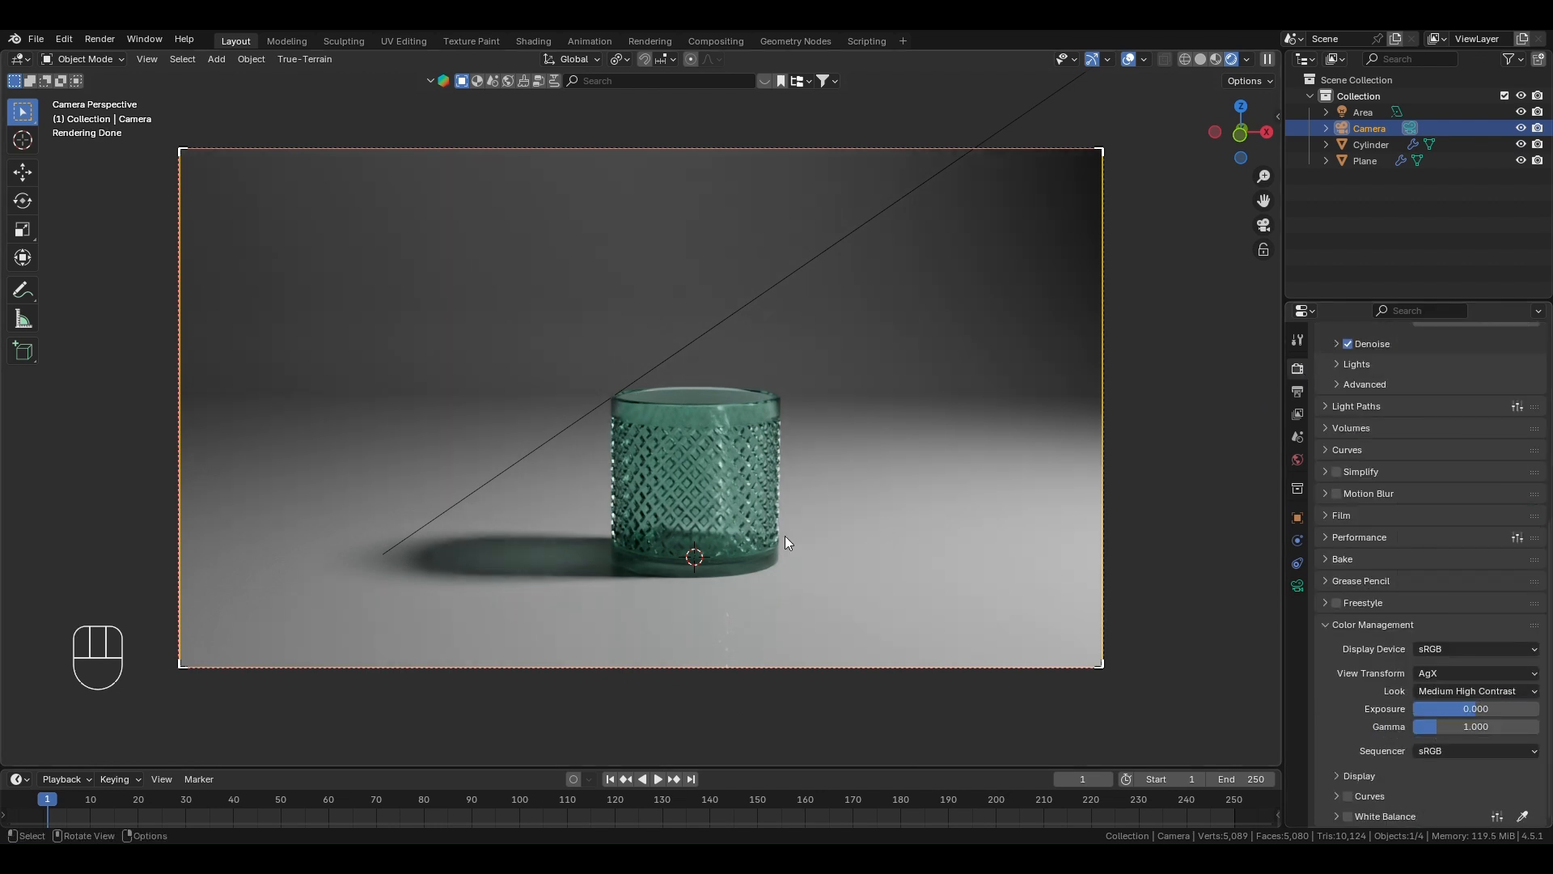
- Try the High Contrast look and switch back to Medium High Contrast
{"action": "left_click", "coordinate": [1481, 691]}
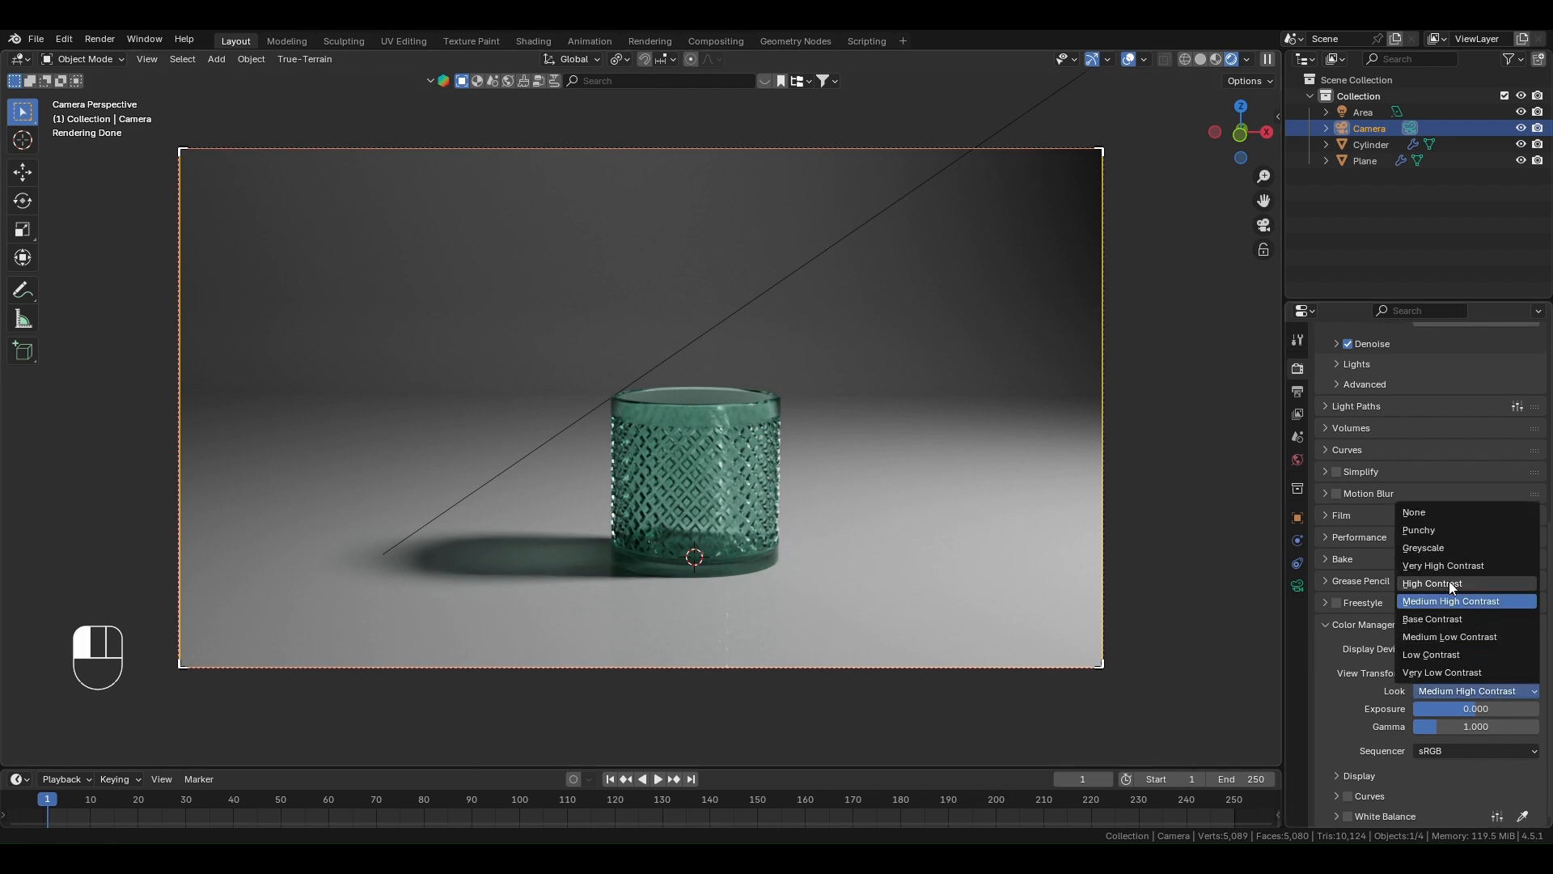
{"action": "left_click", "coordinate": [1449, 581]}
{"action": "left_click", "coordinate": [1480, 691]}
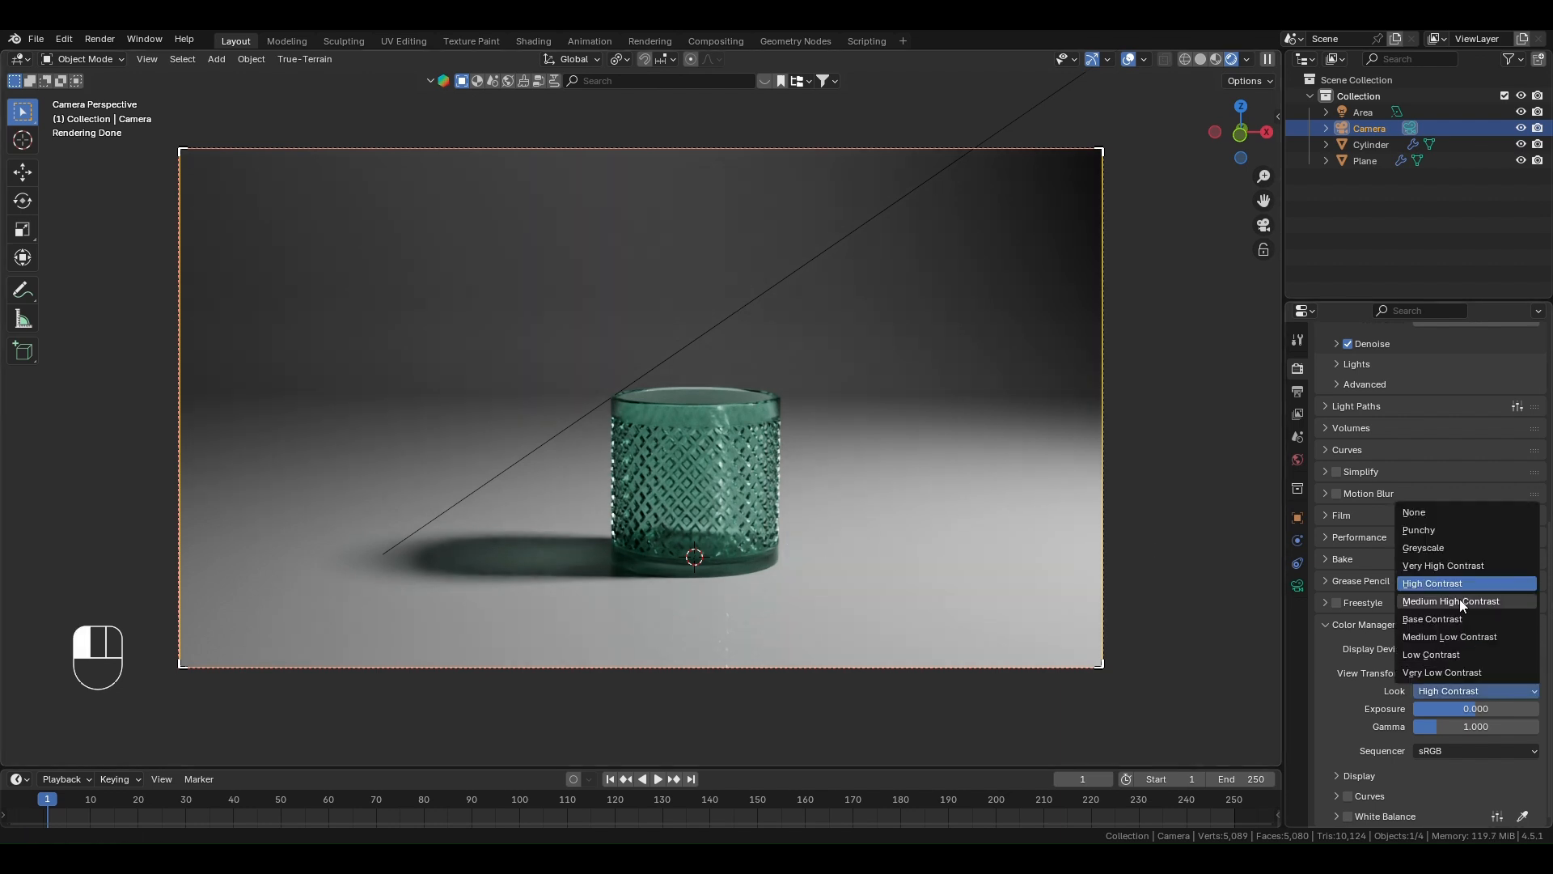
{"action": "left_click", "coordinate": [1449, 581]}
- Render the scene as a still image and inspect the glass container up close
{"action": "scroll", "coordinate": [828, 483], "scroll_direction": "down", "scroll_amount": 1}
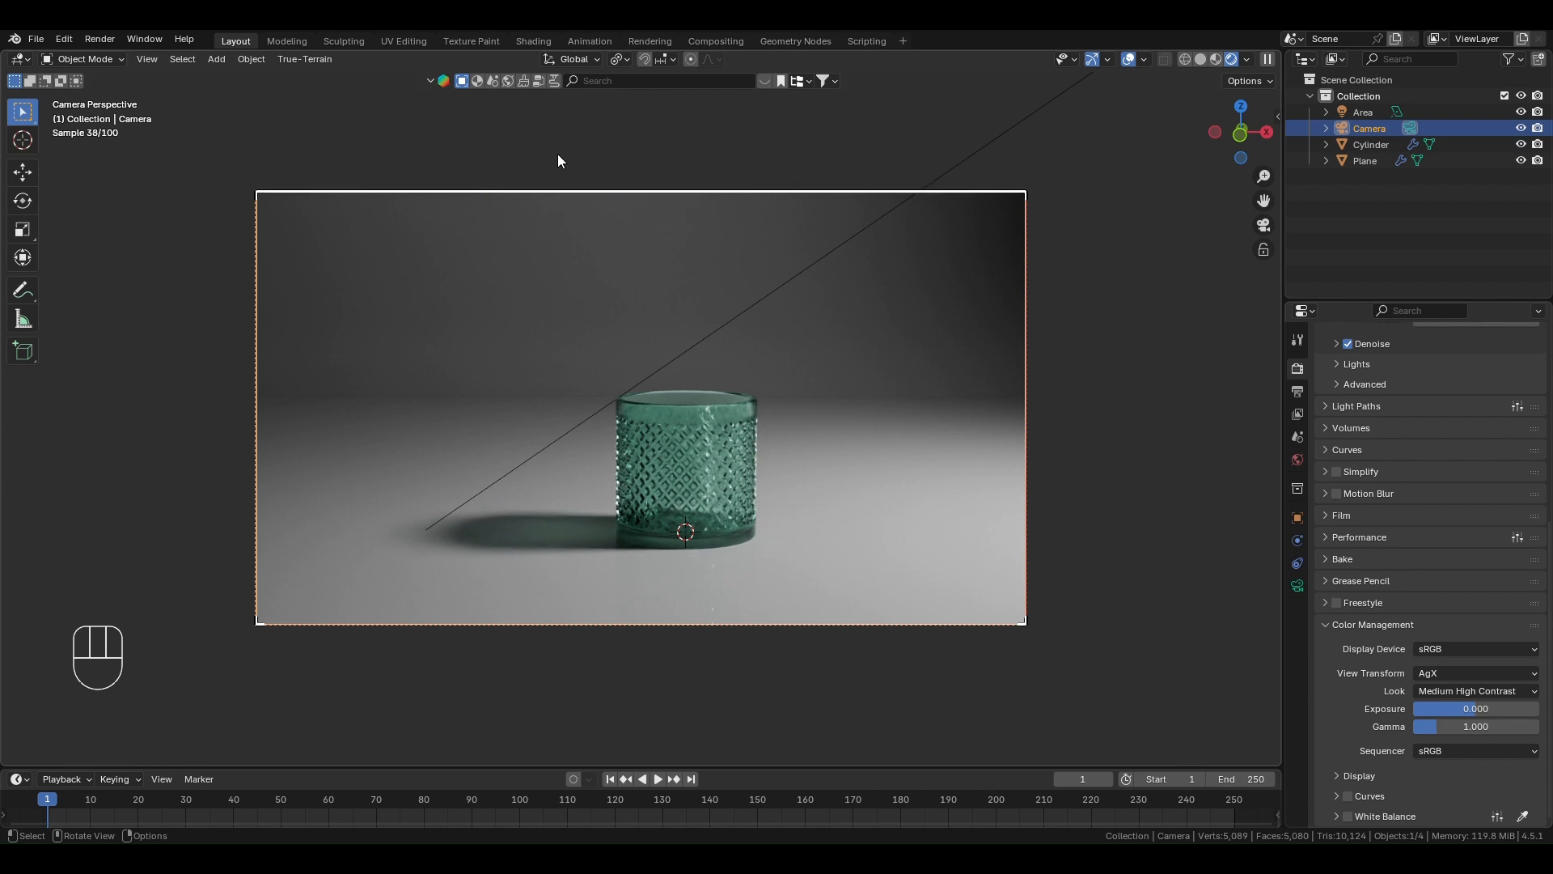
{"action": "left_click", "coordinate": [108, 40]}
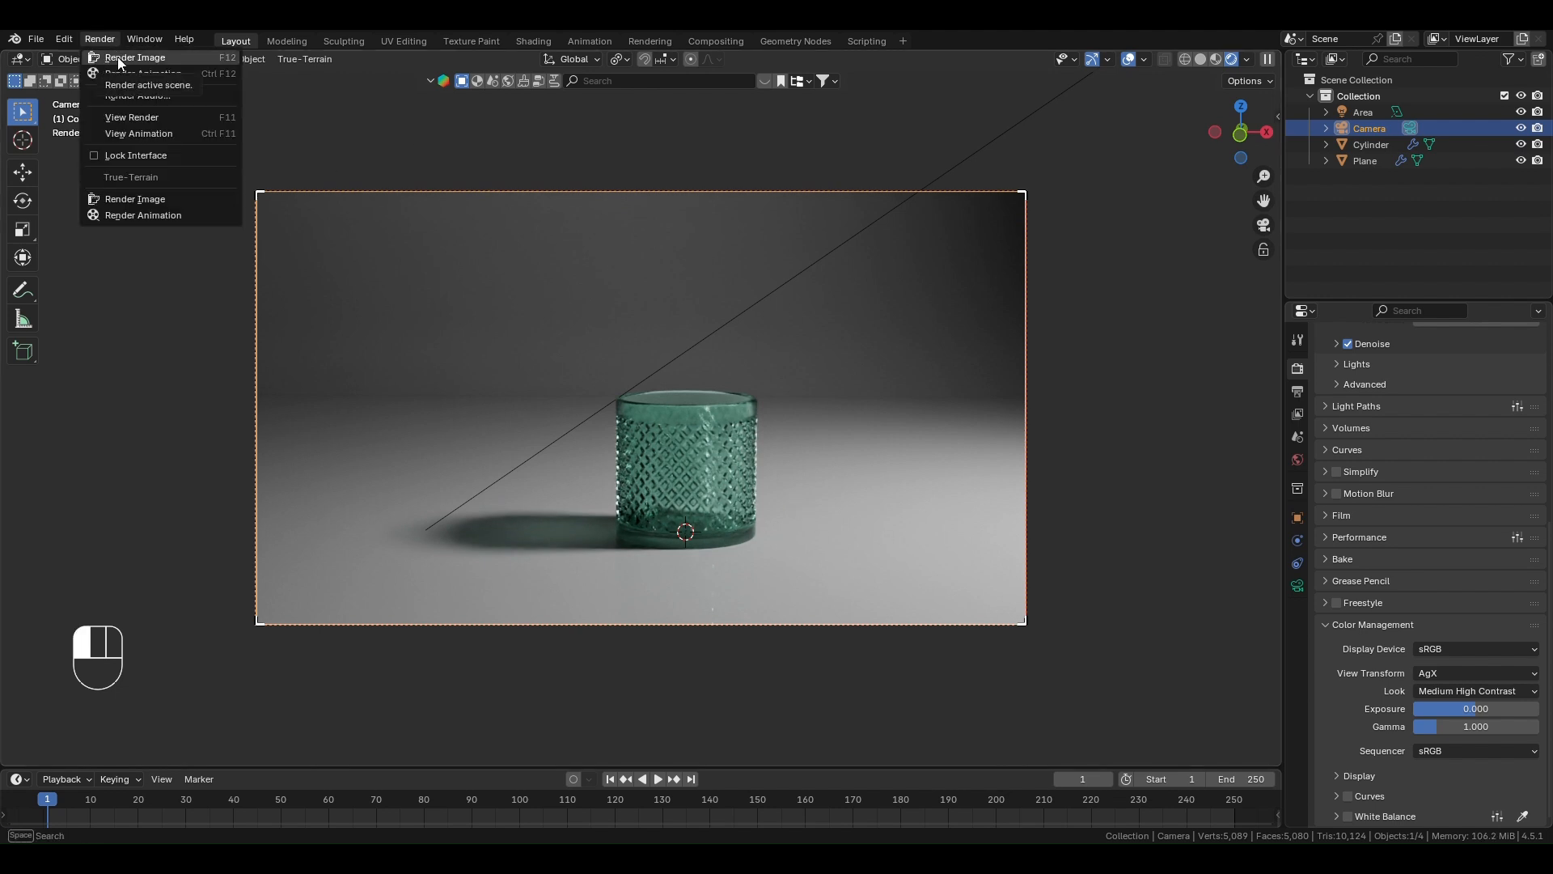
{"action": "left_click", "coordinate": [118, 58]}
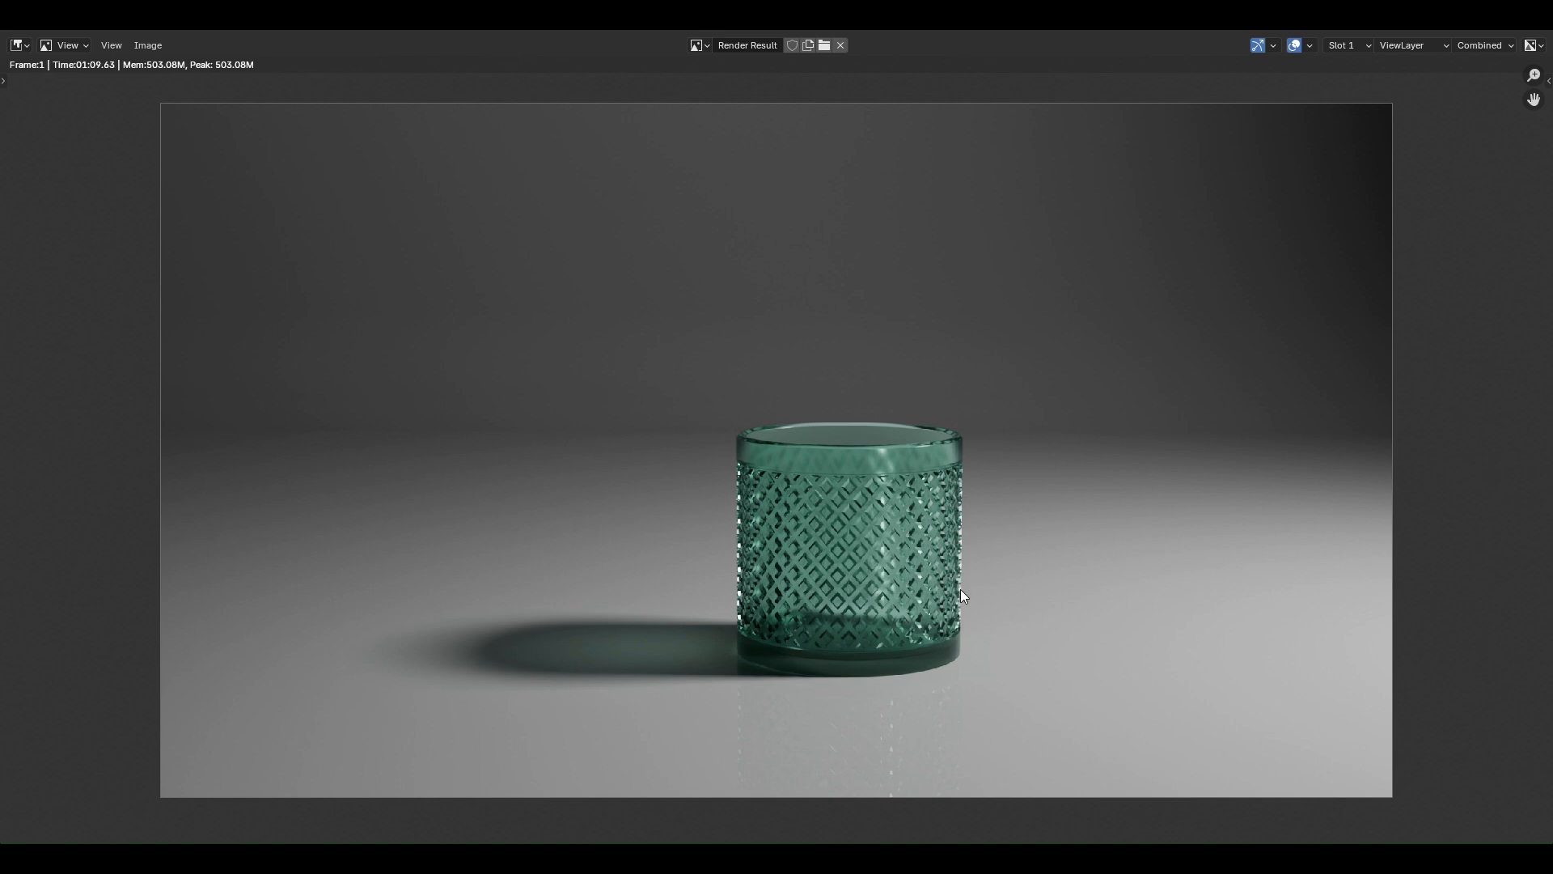
{"action": "scroll", "coordinate": [880, 609], "scroll_direction": "up", "scroll_amount": 3}
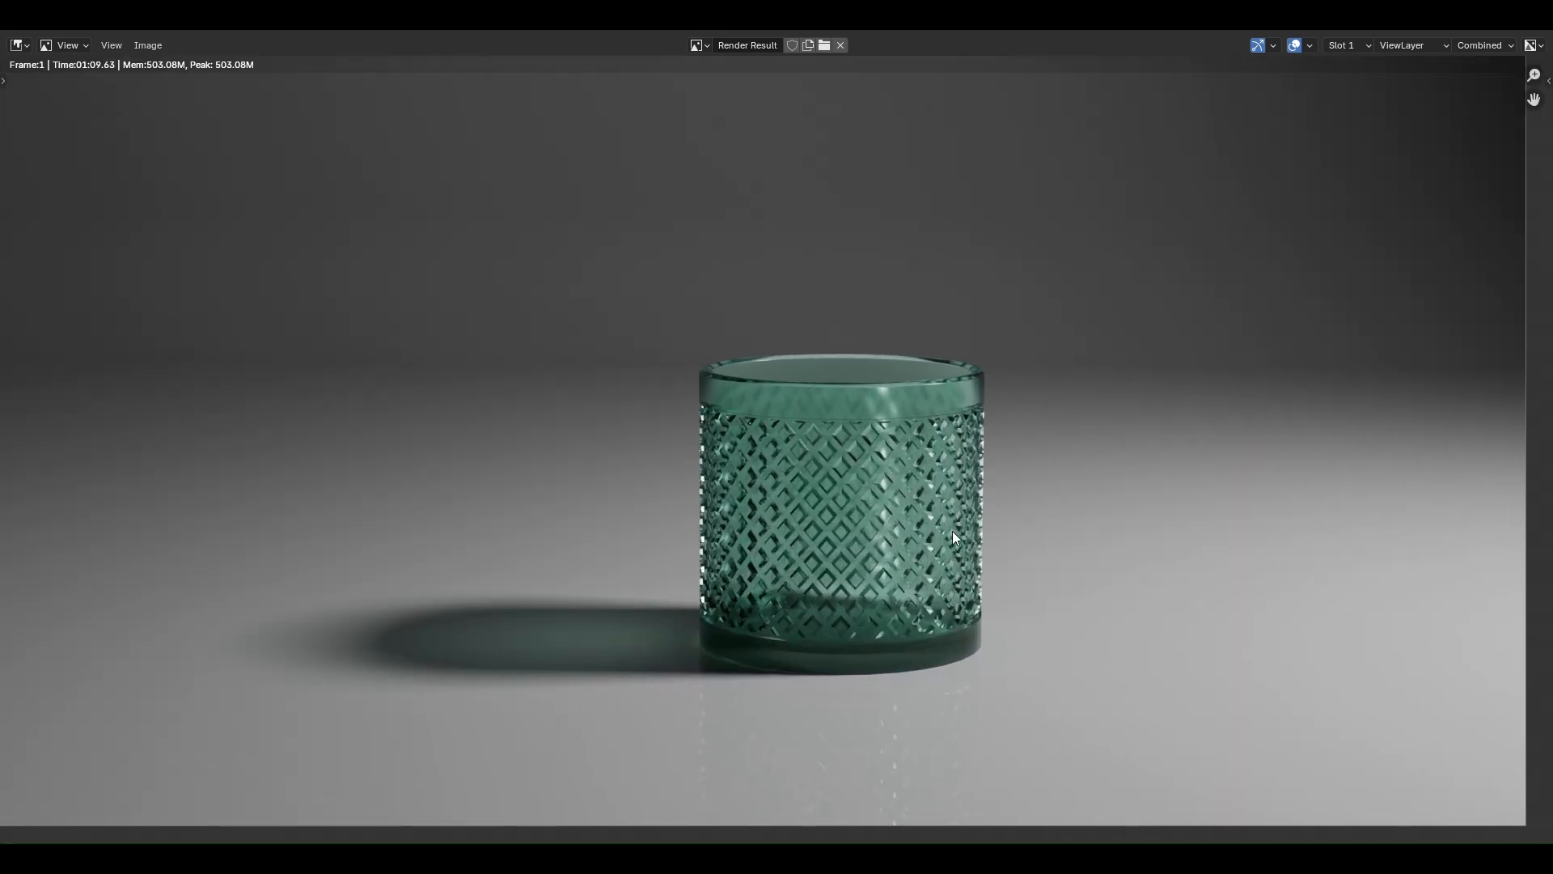